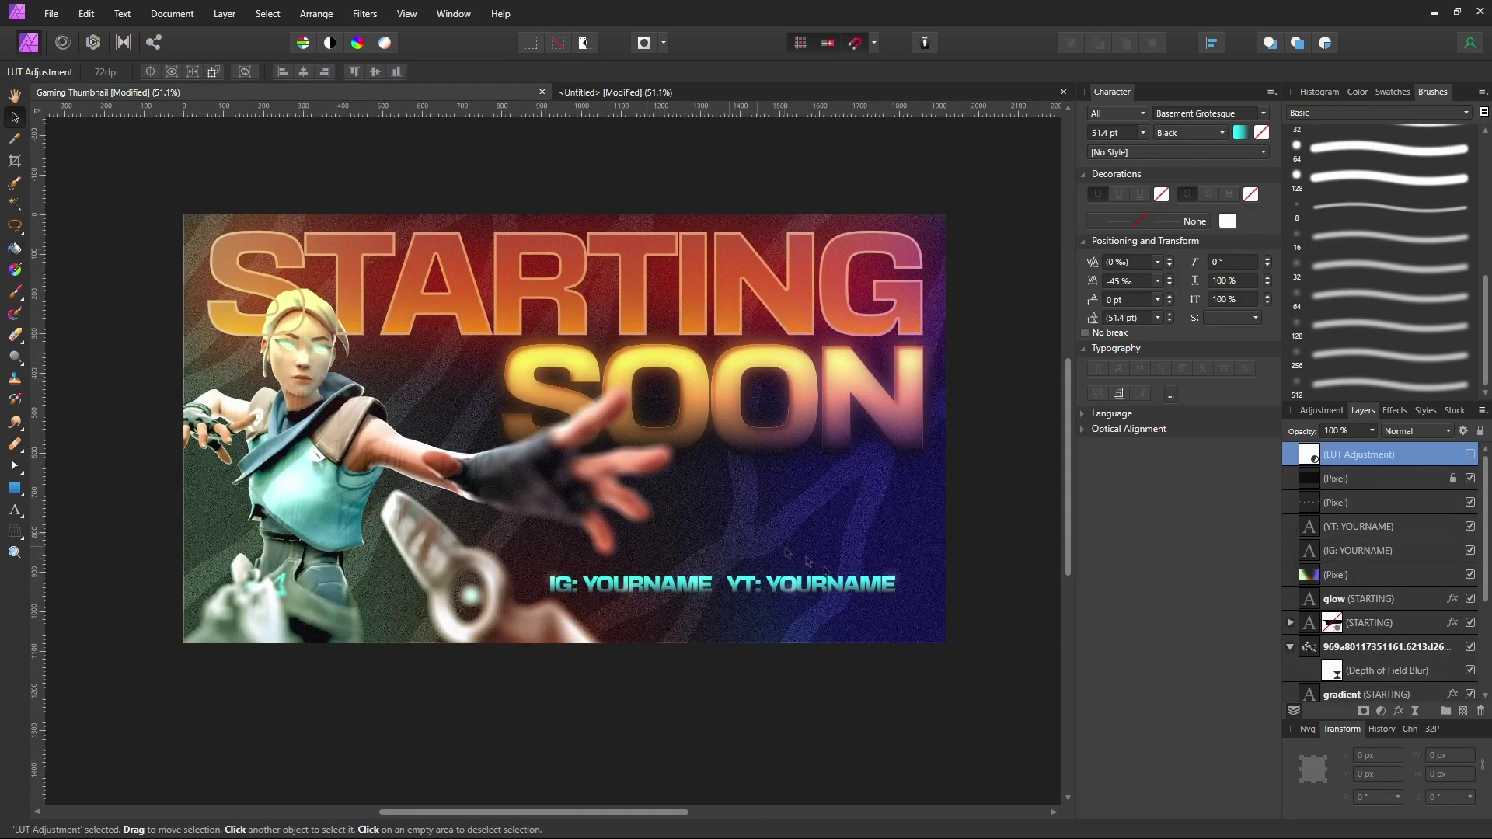
Switch to the untitled document and add a pixel layer named "pattern" above the BG layer.
{"action": "left_click", "coordinate": [635, 93]}
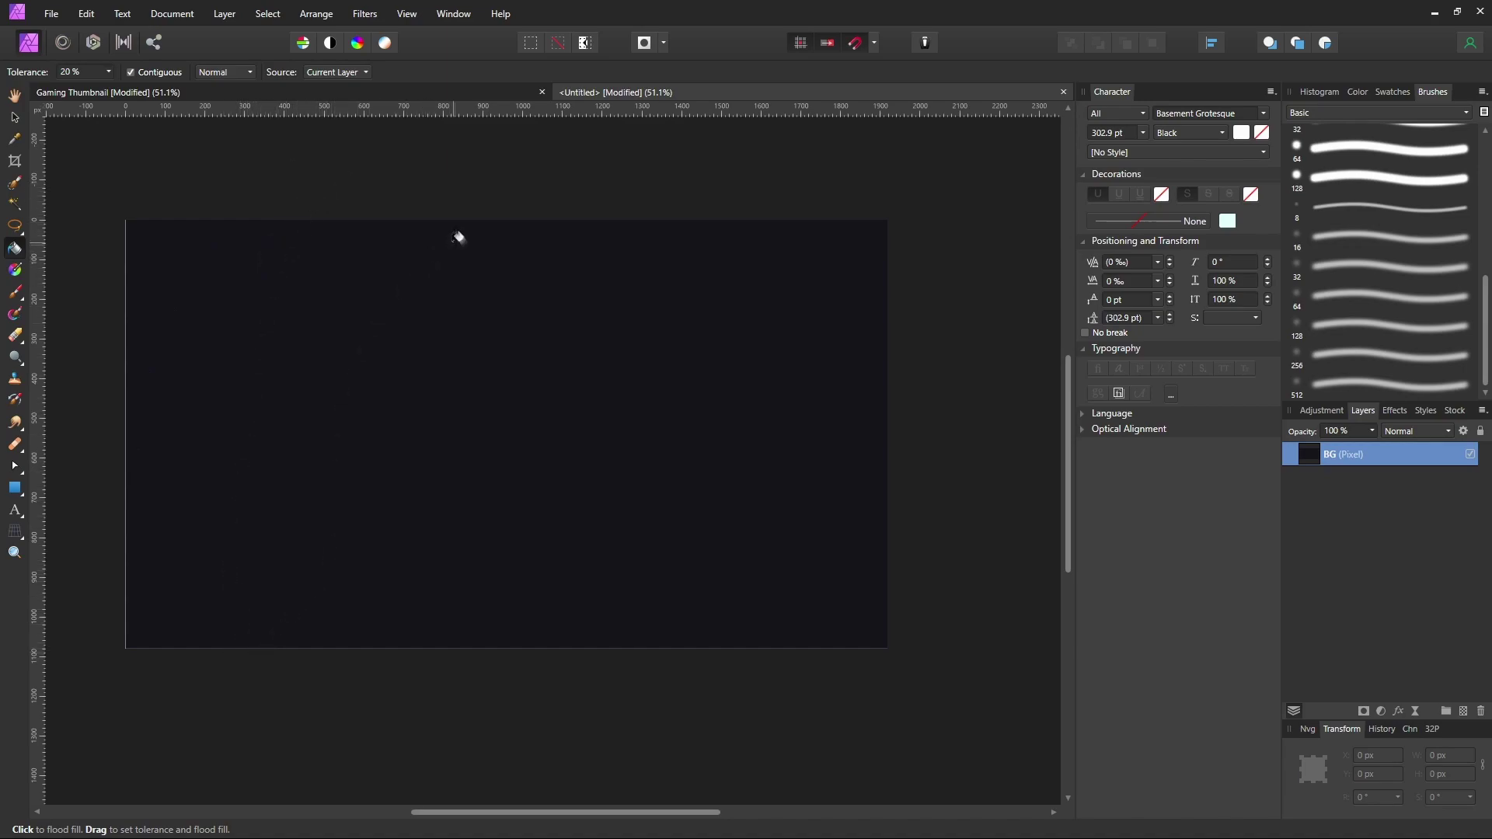
{"action": "left_click", "coordinate": [1463, 711]}
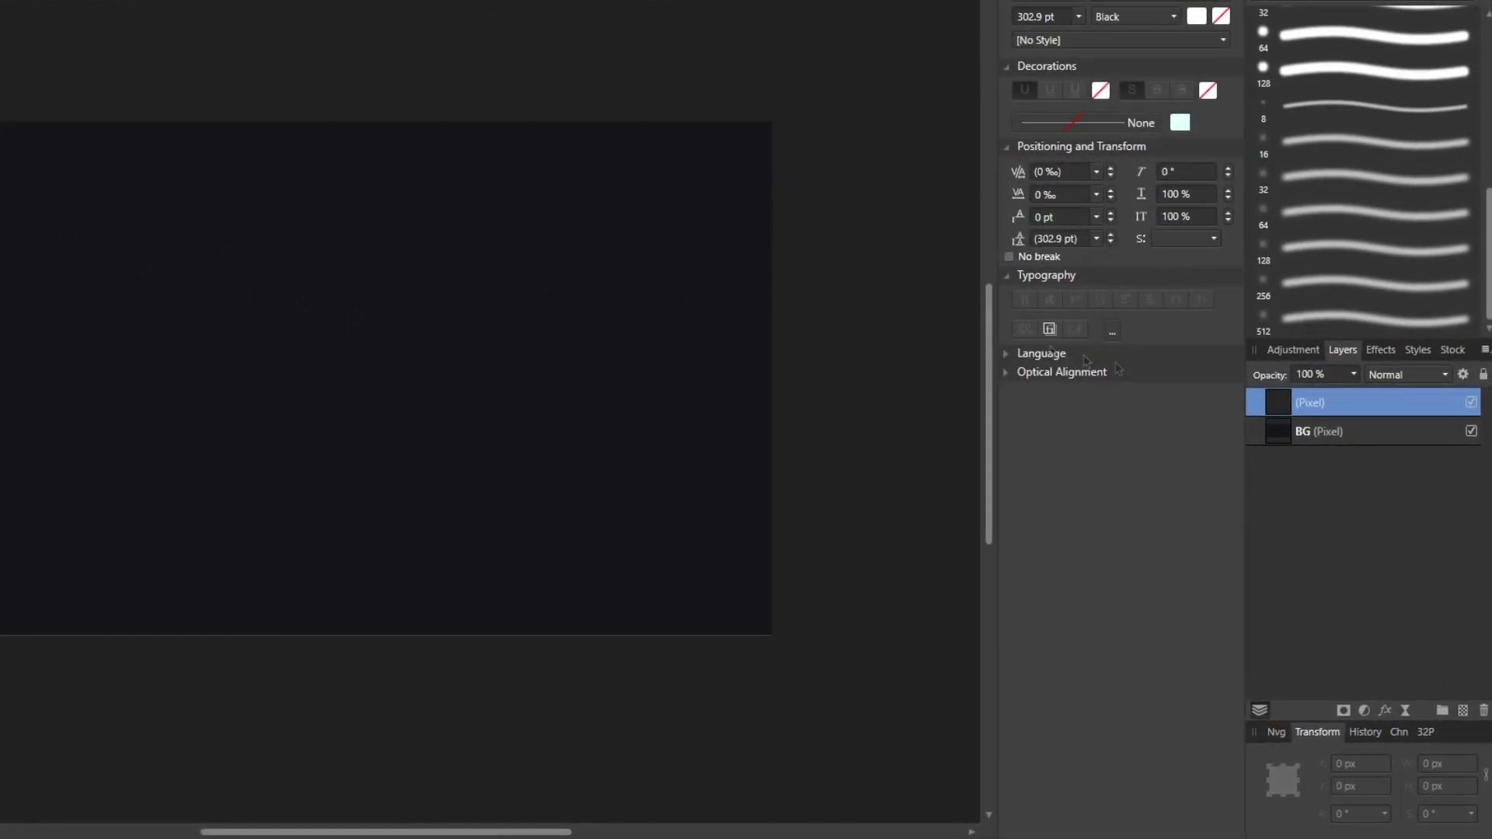
{"action": "double_click", "coordinate": [1329, 404]}
{"action": "type", "text": "pattern"}
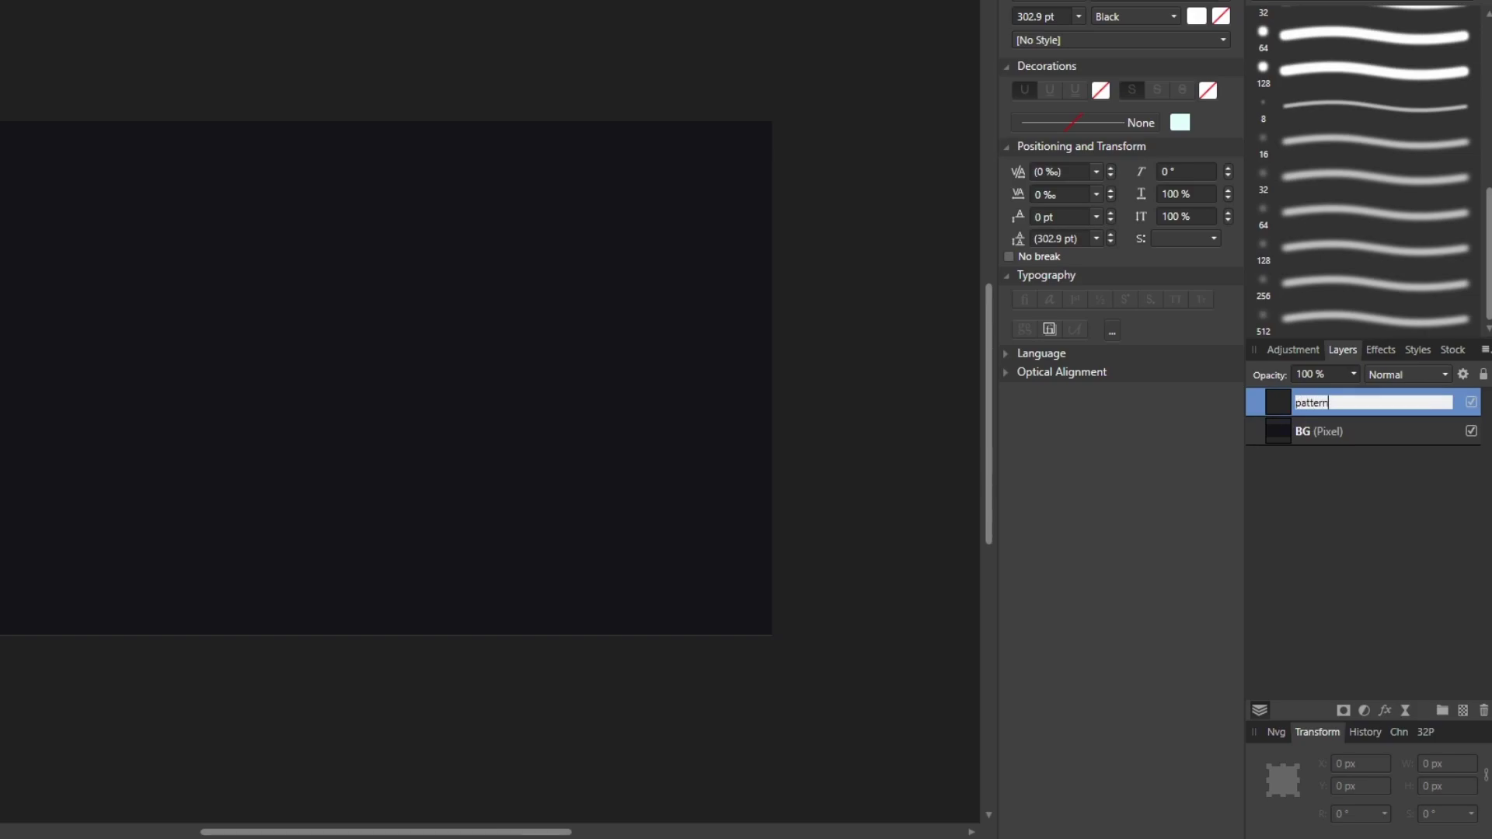
{"action": "key", "text": "Return"}
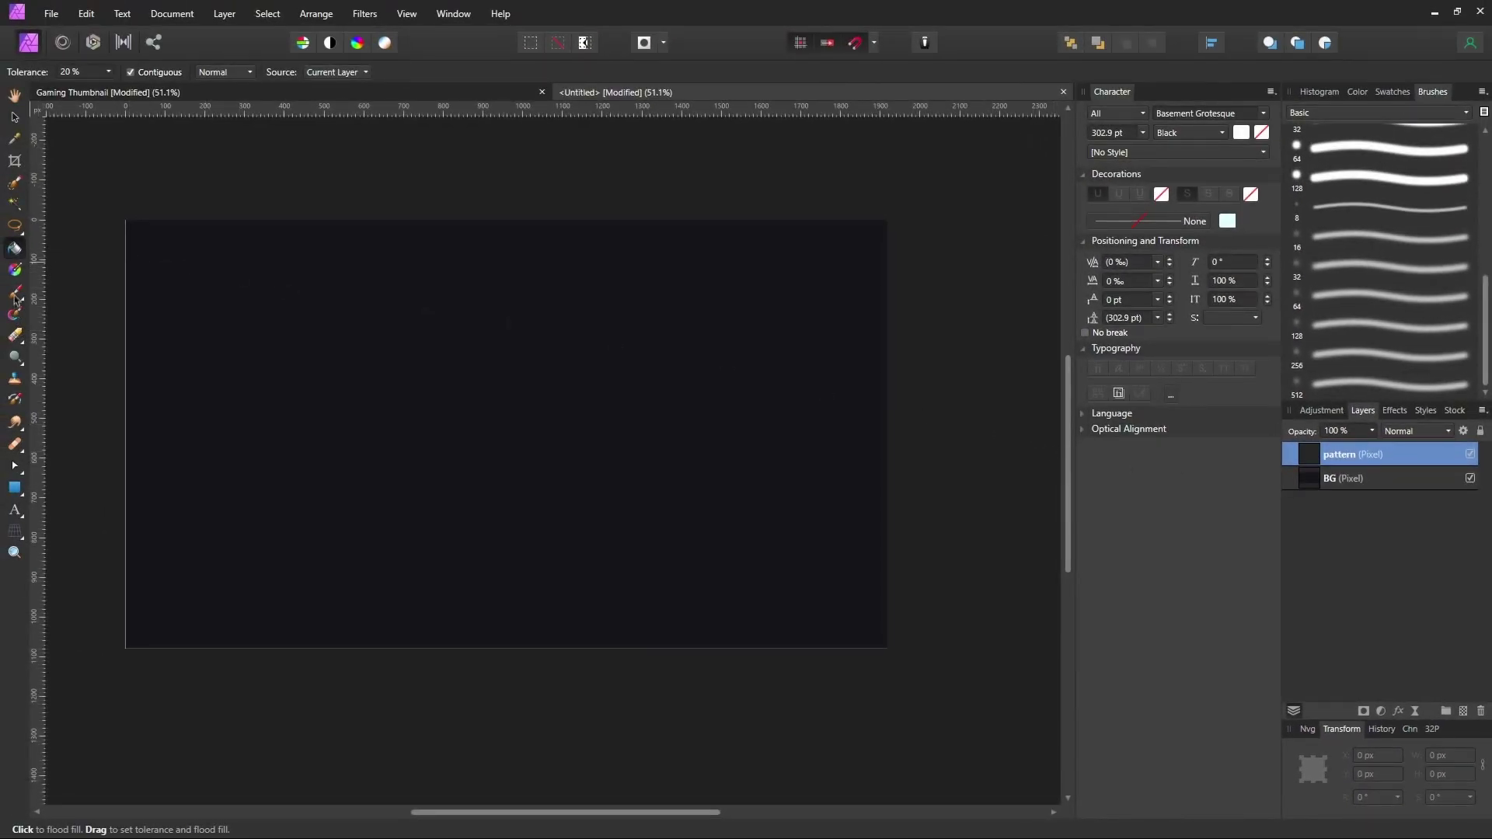
Set up the Paint Brush with its spacing at 1 %.
{"action": "left_click", "coordinate": [14, 295]}
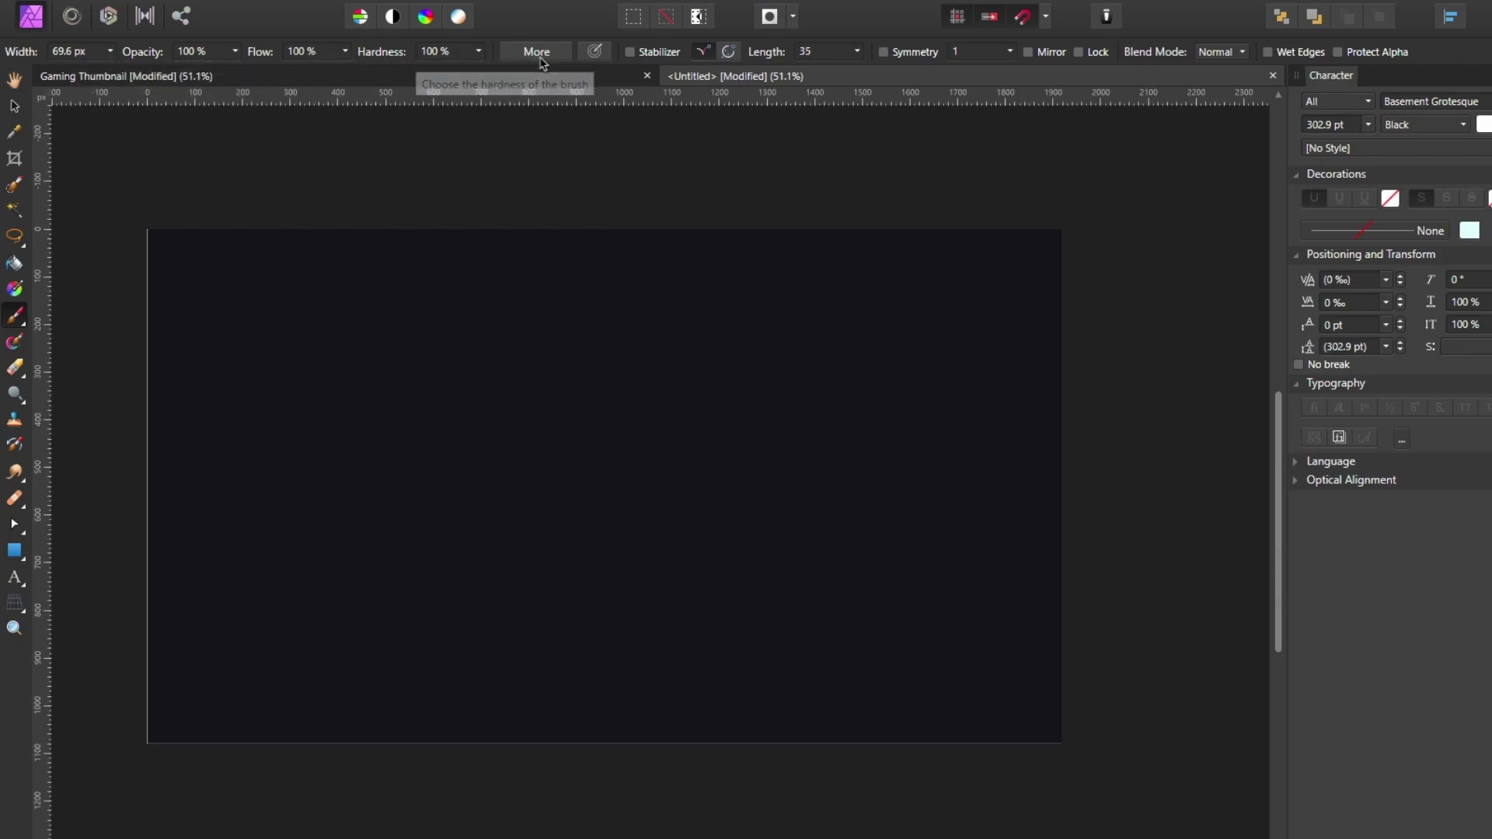
{"action": "left_click", "coordinate": [549, 57]}
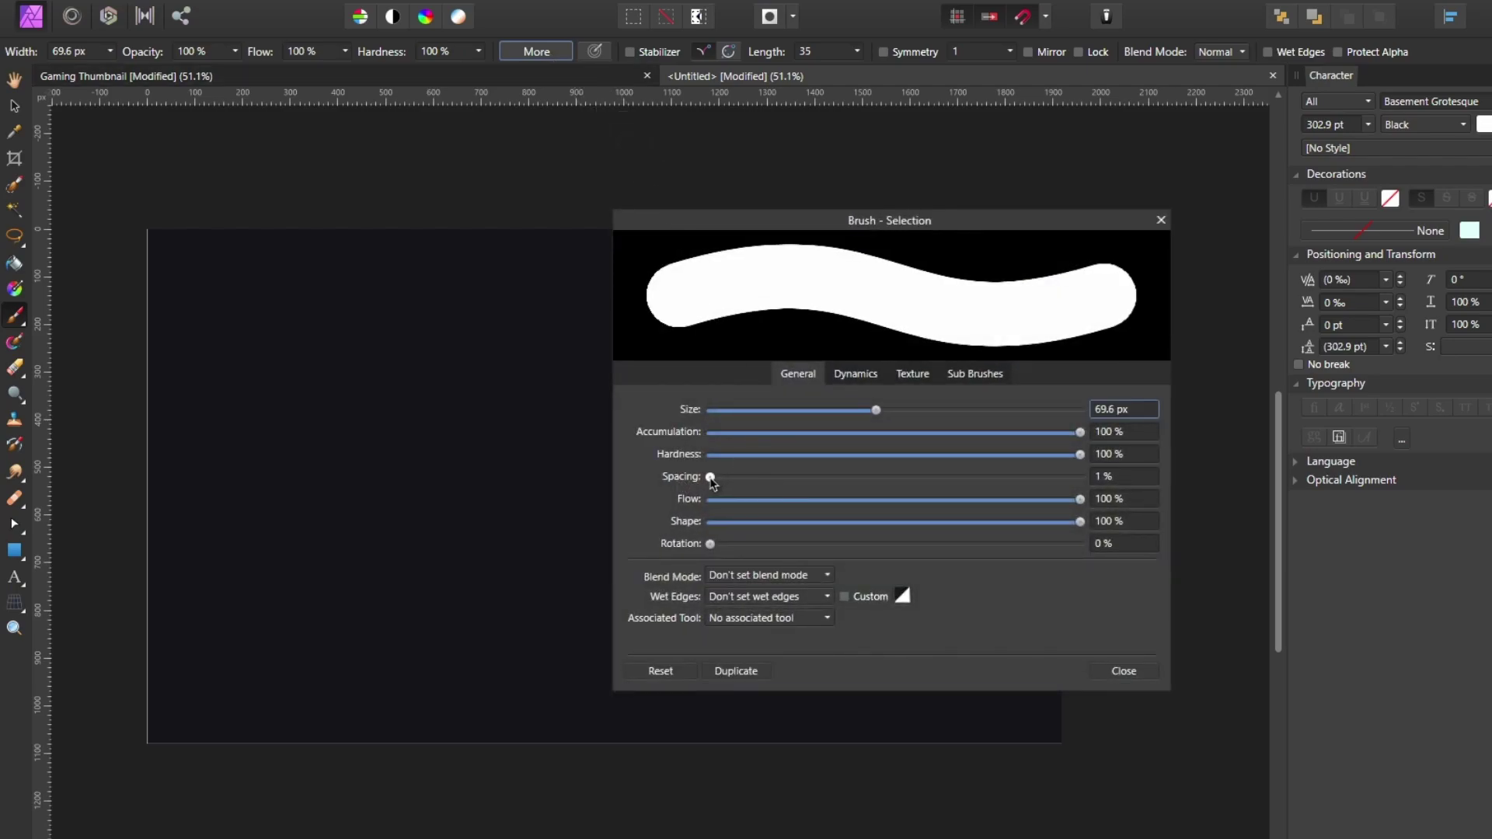
{"action": "mouse_move", "coordinate": [711, 480]}
{"action": "left_mouse_down"}
{"action": "mouse_move", "coordinate": [731, 480]}
{"action": "mouse_move", "coordinate": [710, 477]}
{"action": "left_mouse_up"}
{"action": "left_click", "coordinate": [1136, 673]}
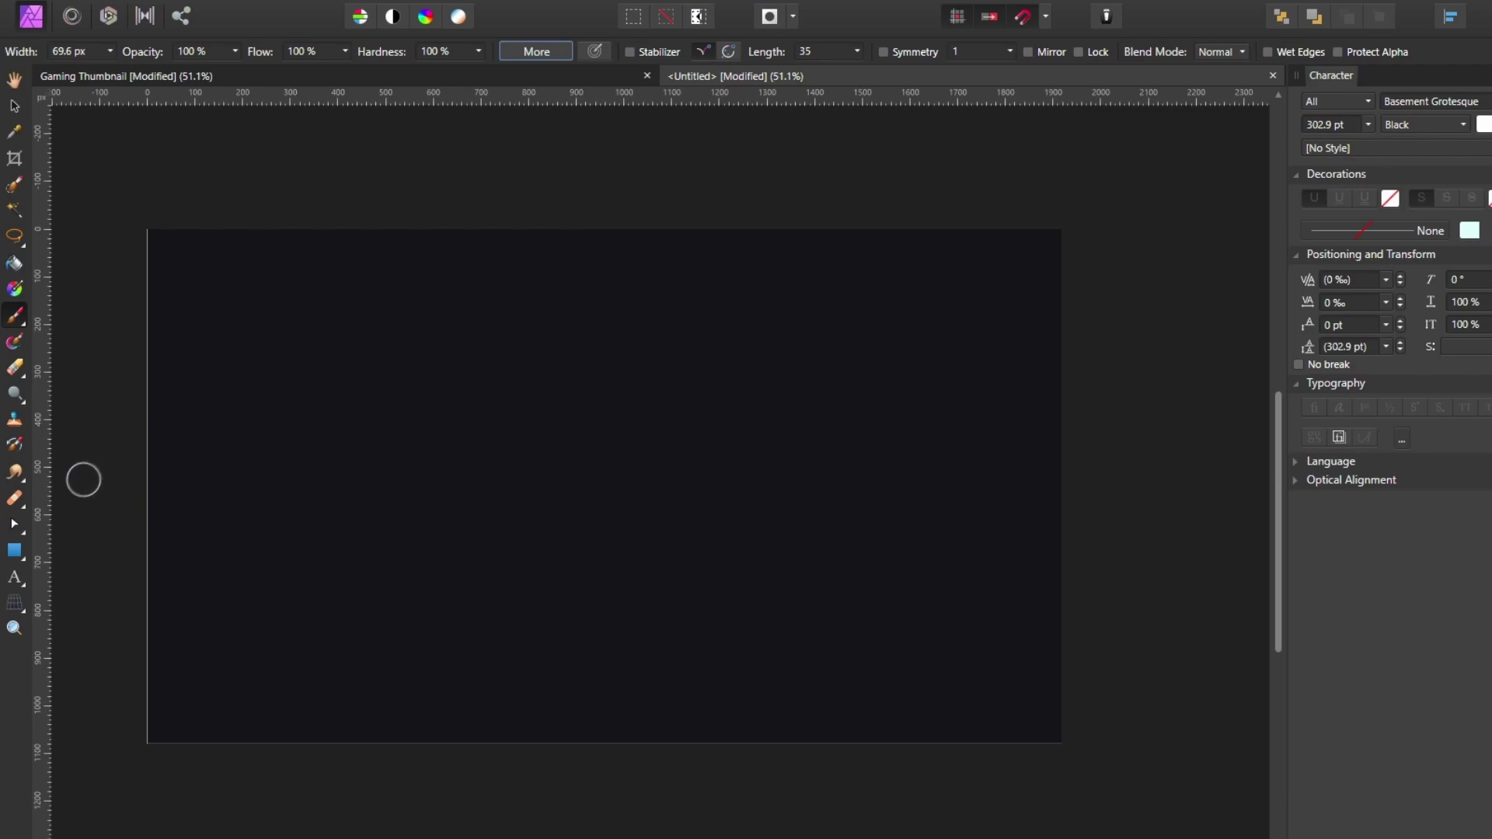
Paint wavy pale-cyan brush strokes across the whole canvas on the pattern layer, undoing and redrawing the ones that do not fit.
{"action": "mouse_move", "coordinate": [132, 412]}
{"action": "left_mouse_down"}
{"action": "mouse_move", "coordinate": [272, 213]}
{"action": "mouse_move", "coordinate": [128, 544]}
{"action": "left_mouse_up"}
{"action": "left_click_drag", "start_coordinate": [160, 607], "coordinate": [479, 263]}
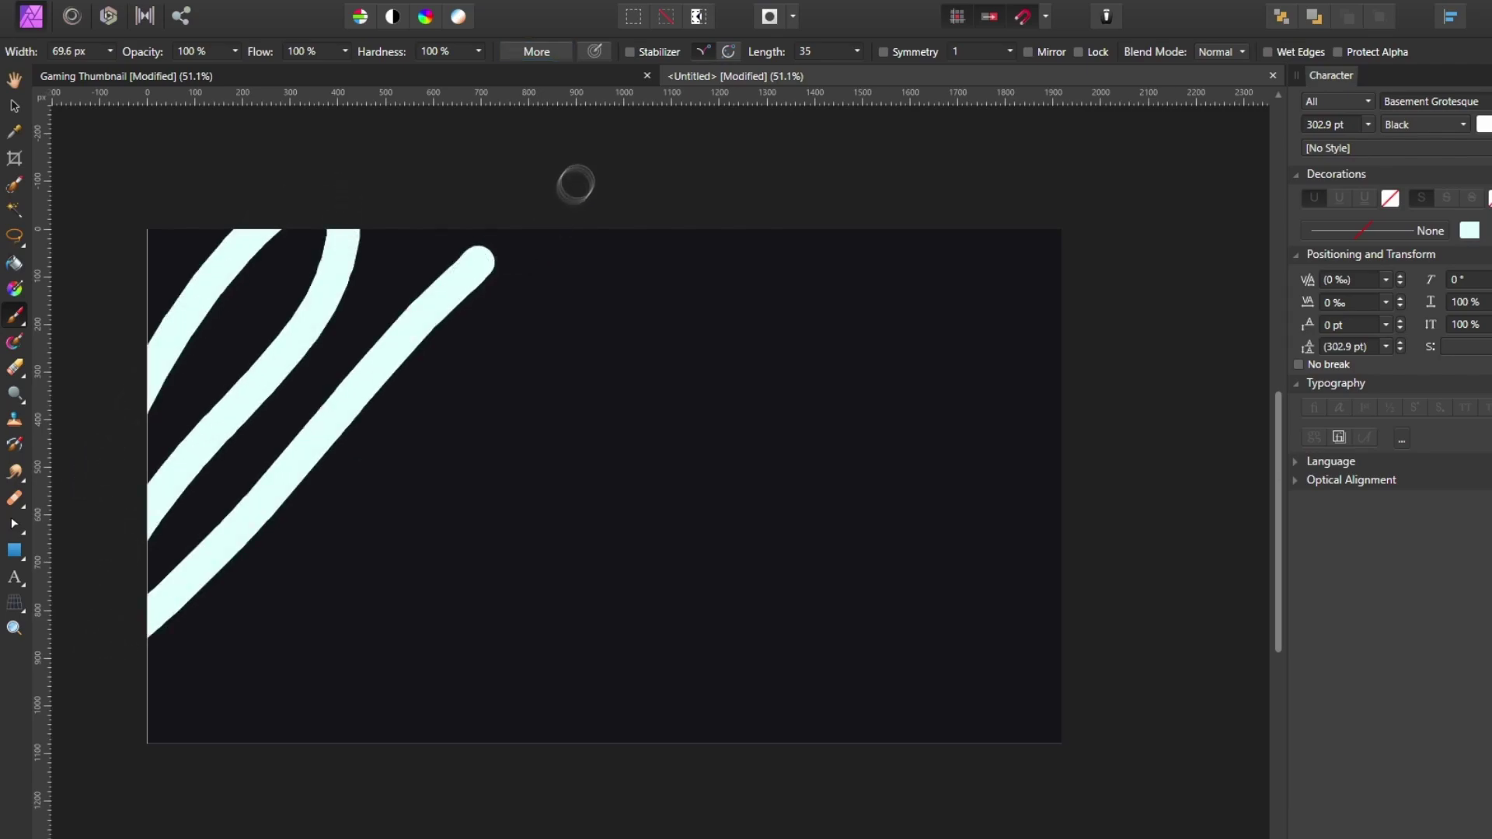
{"action": "mouse_move", "coordinate": [572, 190]}
{"action": "left_mouse_down"}
{"action": "mouse_move", "coordinate": [532, 226]}
{"action": "mouse_move", "coordinate": [193, 407]}
{"action": "left_mouse_up"}
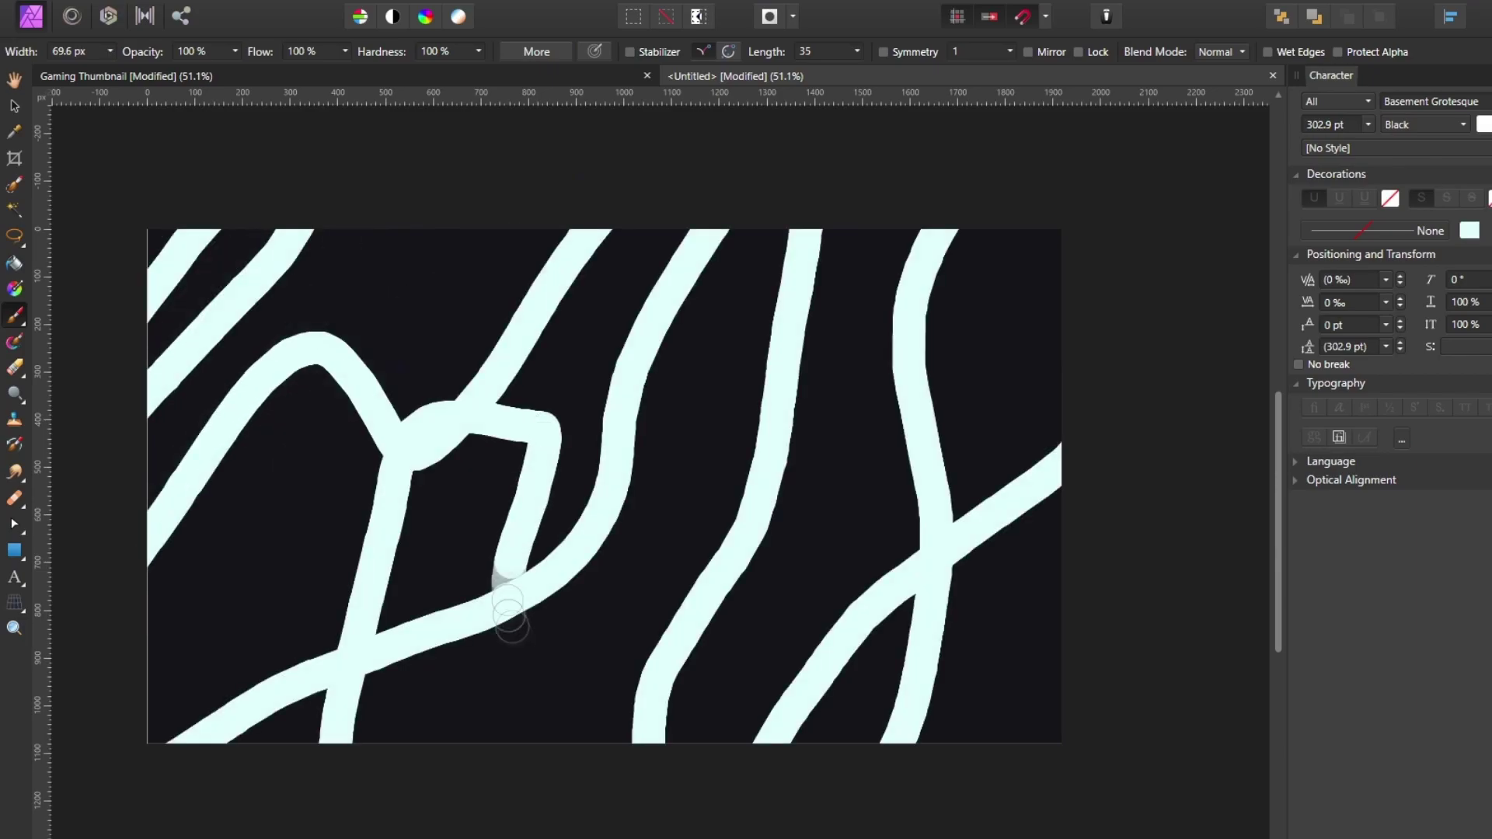
{"action": "key", "text": "ctrl+z"}
{"action": "mouse_move", "coordinate": [329, 805]}
{"action": "left_mouse_down"}
{"action": "mouse_move", "coordinate": [326, 680]}
{"action": "mouse_move", "coordinate": [512, 377]}
{"action": "mouse_move", "coordinate": [462, 131]}
{"action": "left_mouse_up"}
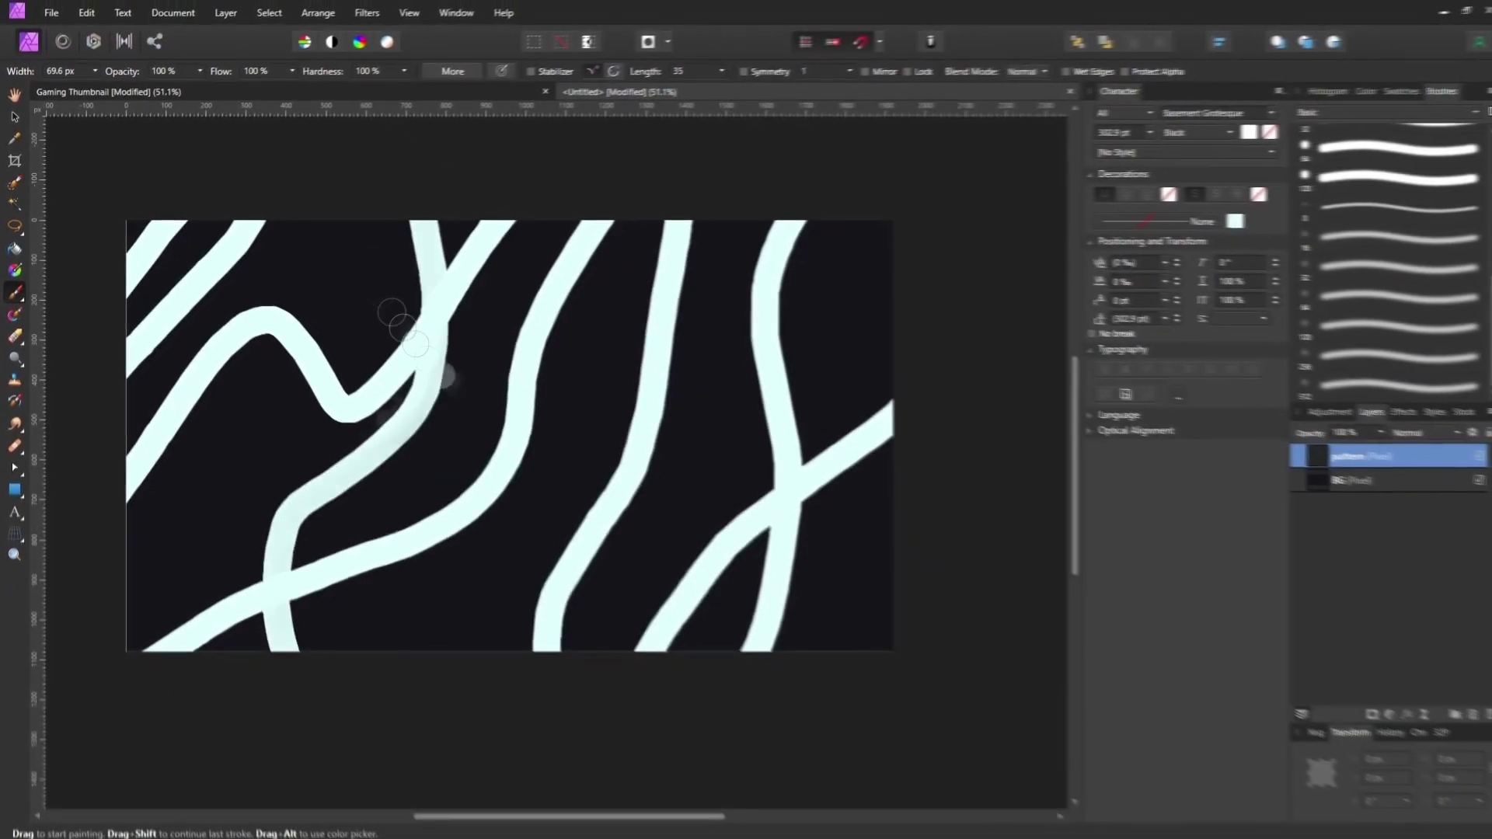
{"action": "key", "text": "ctrl+z"}
{"action": "left_click_drag", "start_coordinate": [458, 217], "coordinate": [209, 788]}
{"action": "key", "text": "ctrl+z"}
{"action": "mouse_move", "coordinate": [176, 685]}
{"action": "left_mouse_down"}
{"action": "mouse_move", "coordinate": [270, 532]}
{"action": "mouse_move", "coordinate": [427, 582]}
{"action": "mouse_move", "coordinate": [799, 389]}
{"action": "left_mouse_up"}
{"action": "left_click_drag", "start_coordinate": [250, 493], "coordinate": [384, 563]}
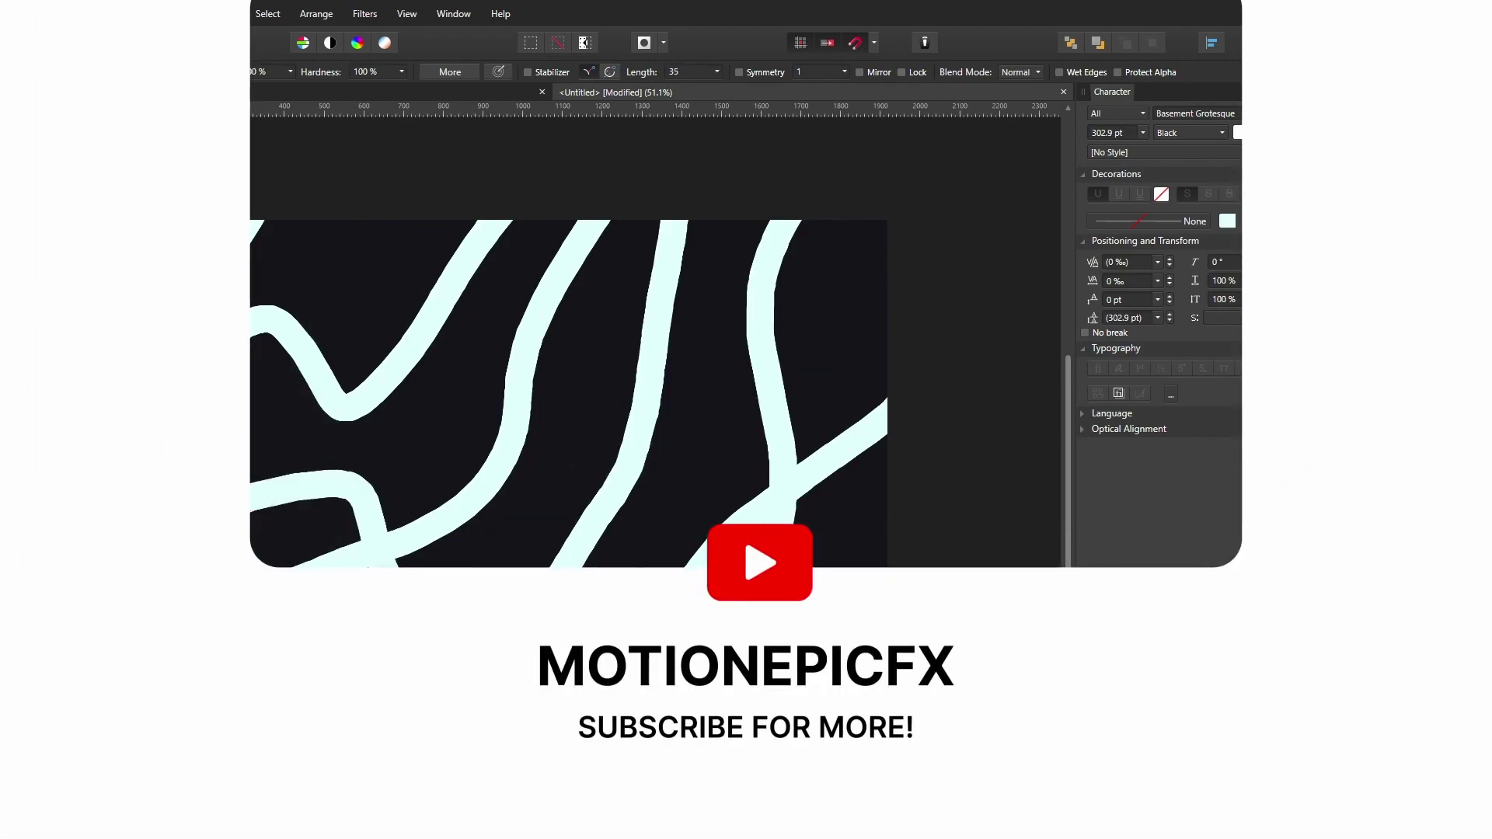
{"action": "key", "text": "ctrl+z"}
{"action": "left_click_drag", "start_coordinate": [250, 509], "coordinate": [319, 566]}
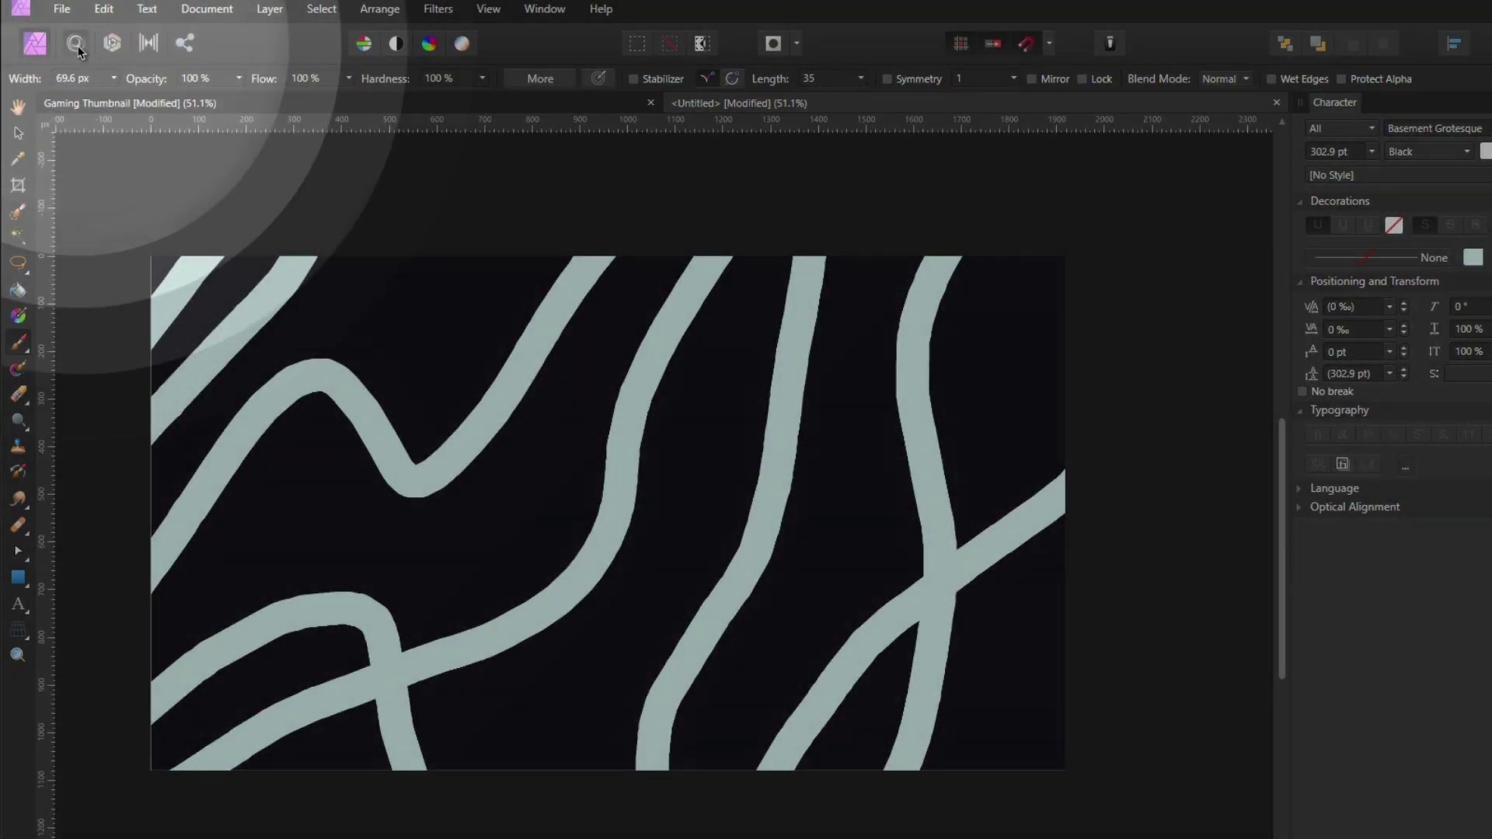
Warp the painted stripes with the Liquify Twirl tool using a 480 px brush, apply it, and set the pattern layer's blend mode to Overlay.
{"action": "left_click", "coordinate": [77, 46]}
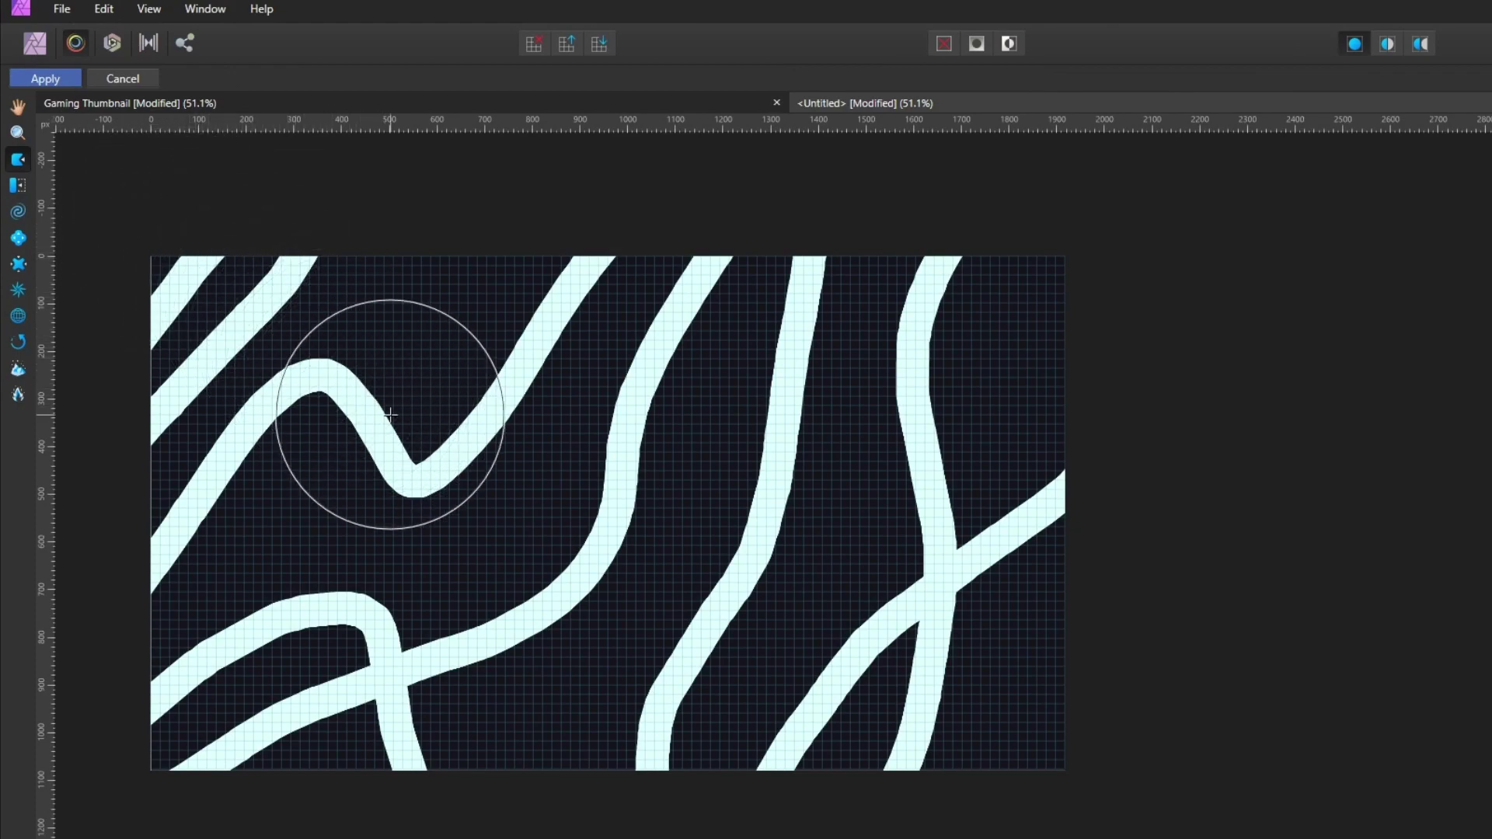
{"action": "left_click_drag", "start_coordinate": [481, 477], "coordinate": [587, 474]}
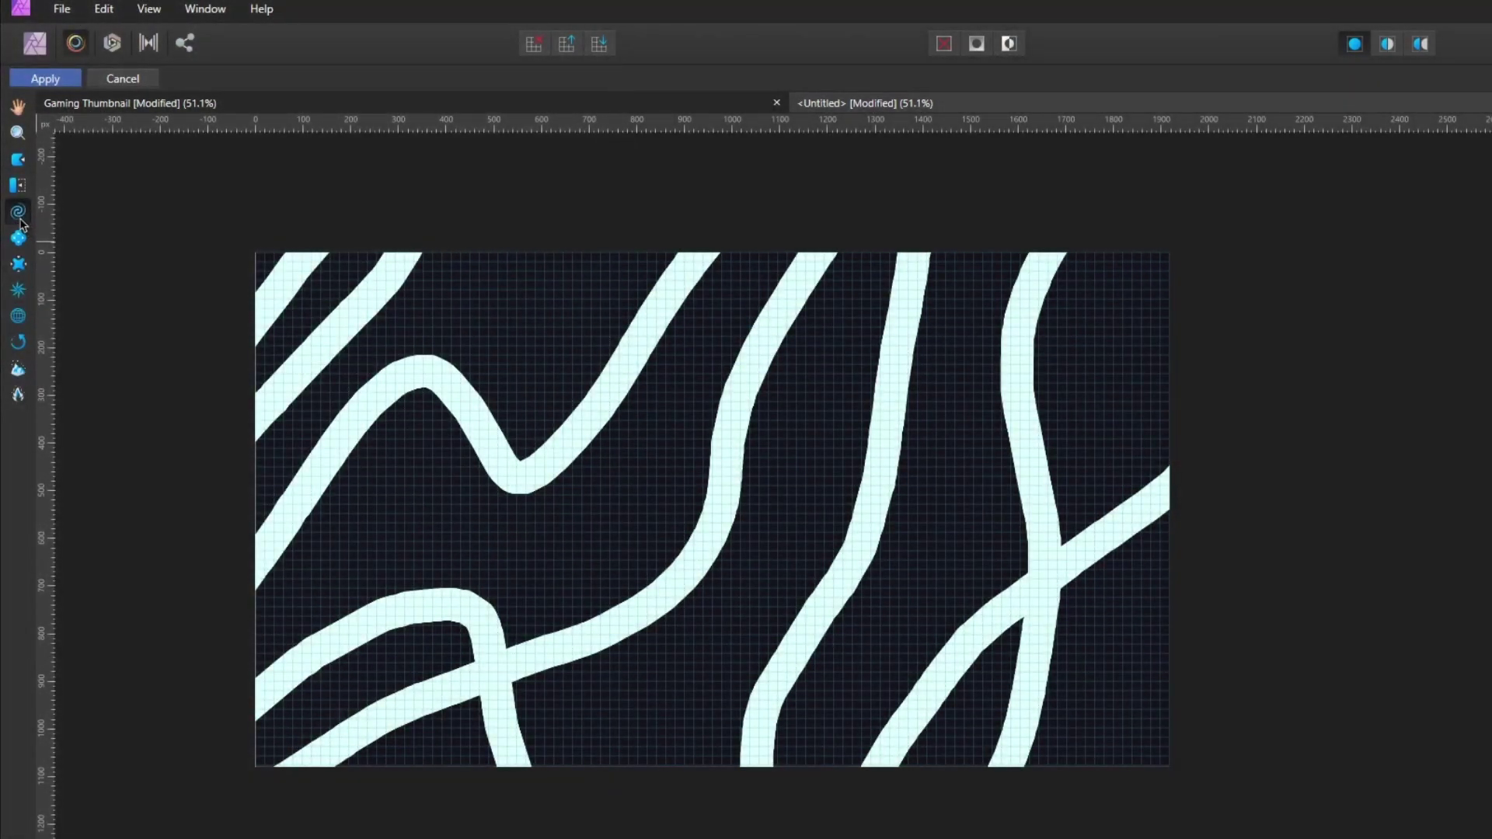
{"action": "left_click", "coordinate": [17, 212]}
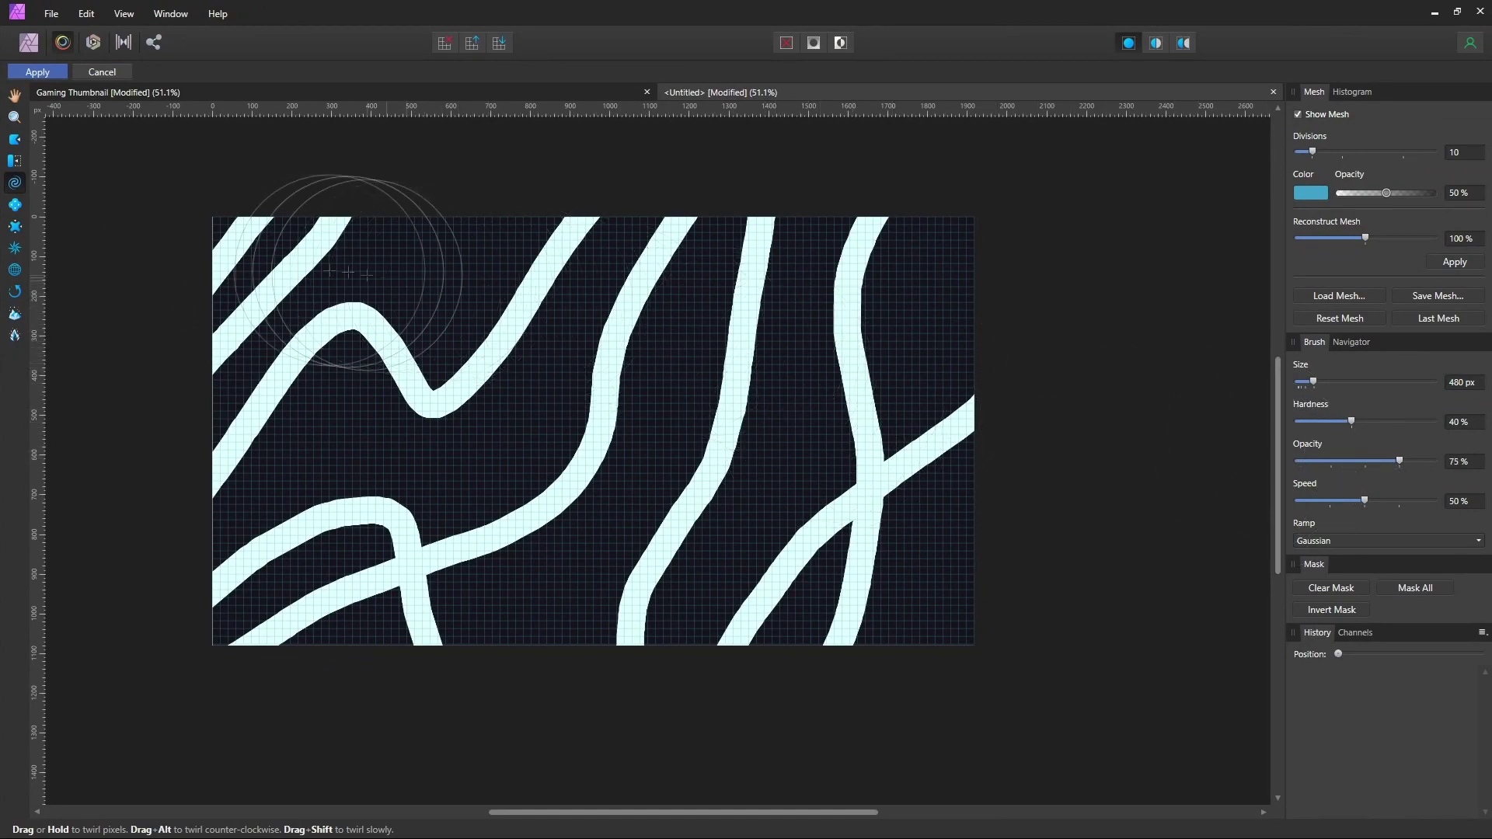
{"action": "mouse_move", "coordinate": [245, 247]}
{"action": "left_mouse_down"}
{"action": "mouse_move", "coordinate": [269, 285]}
{"action": "mouse_move", "coordinate": [267, 416]}
{"action": "mouse_move", "coordinate": [416, 380]}
{"action": "mouse_move", "coordinate": [450, 323]}
{"action": "mouse_move", "coordinate": [573, 249]}
{"action": "mouse_move", "coordinate": [373, 632]}
{"action": "mouse_move", "coordinate": [683, 466]}
{"action": "mouse_move", "coordinate": [878, 491]}
{"action": "mouse_move", "coordinate": [859, 240]}
{"action": "mouse_move", "coordinate": [360, 333]}
{"action": "mouse_move", "coordinate": [559, 199]}
{"action": "mouse_move", "coordinate": [806, 563]}
{"action": "left_mouse_up"}
{"action": "left_click", "coordinate": [37, 72]}
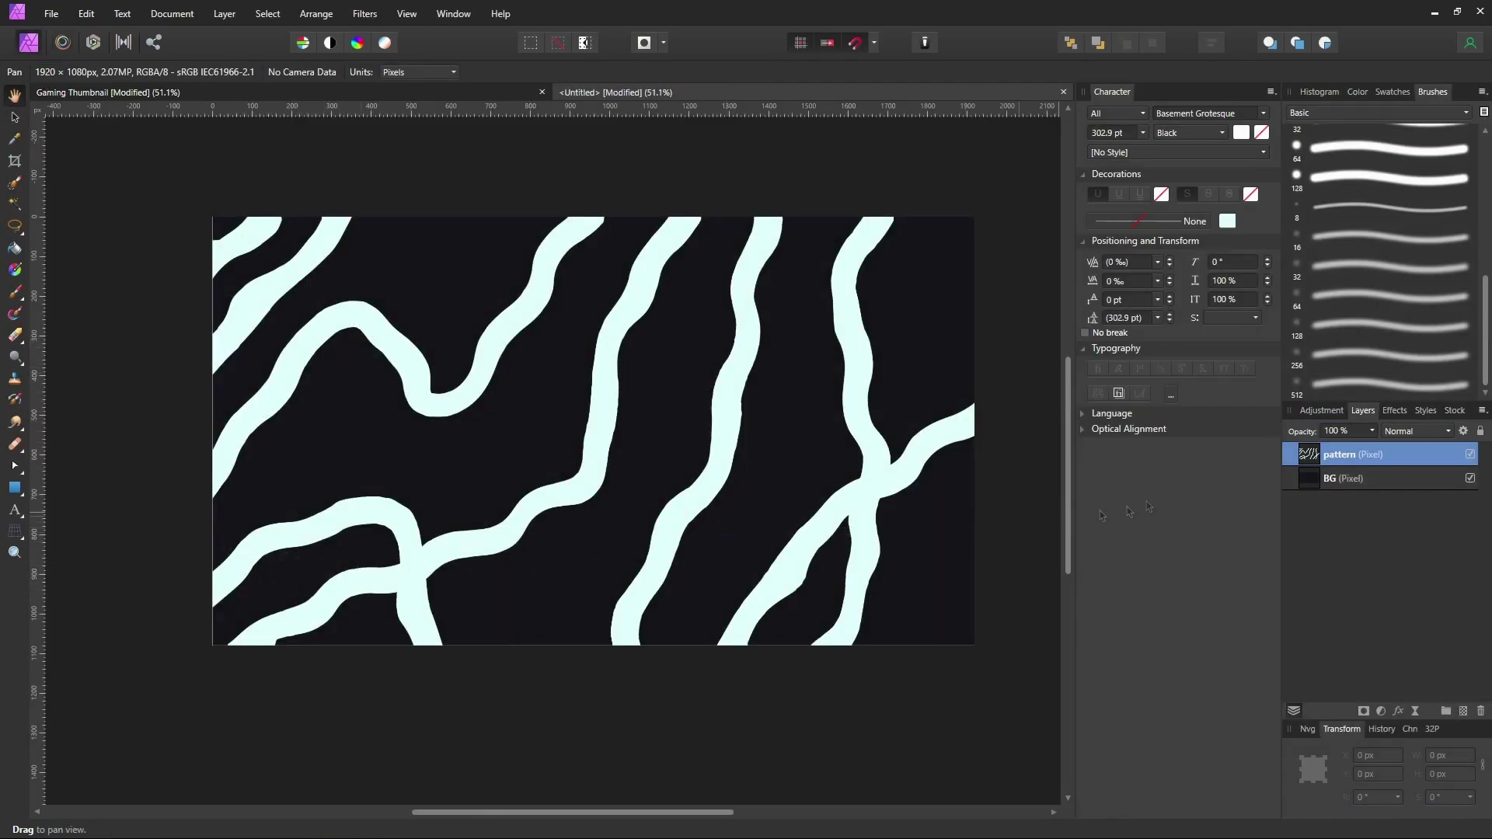
{"action": "left_click", "coordinate": [1414, 433]}
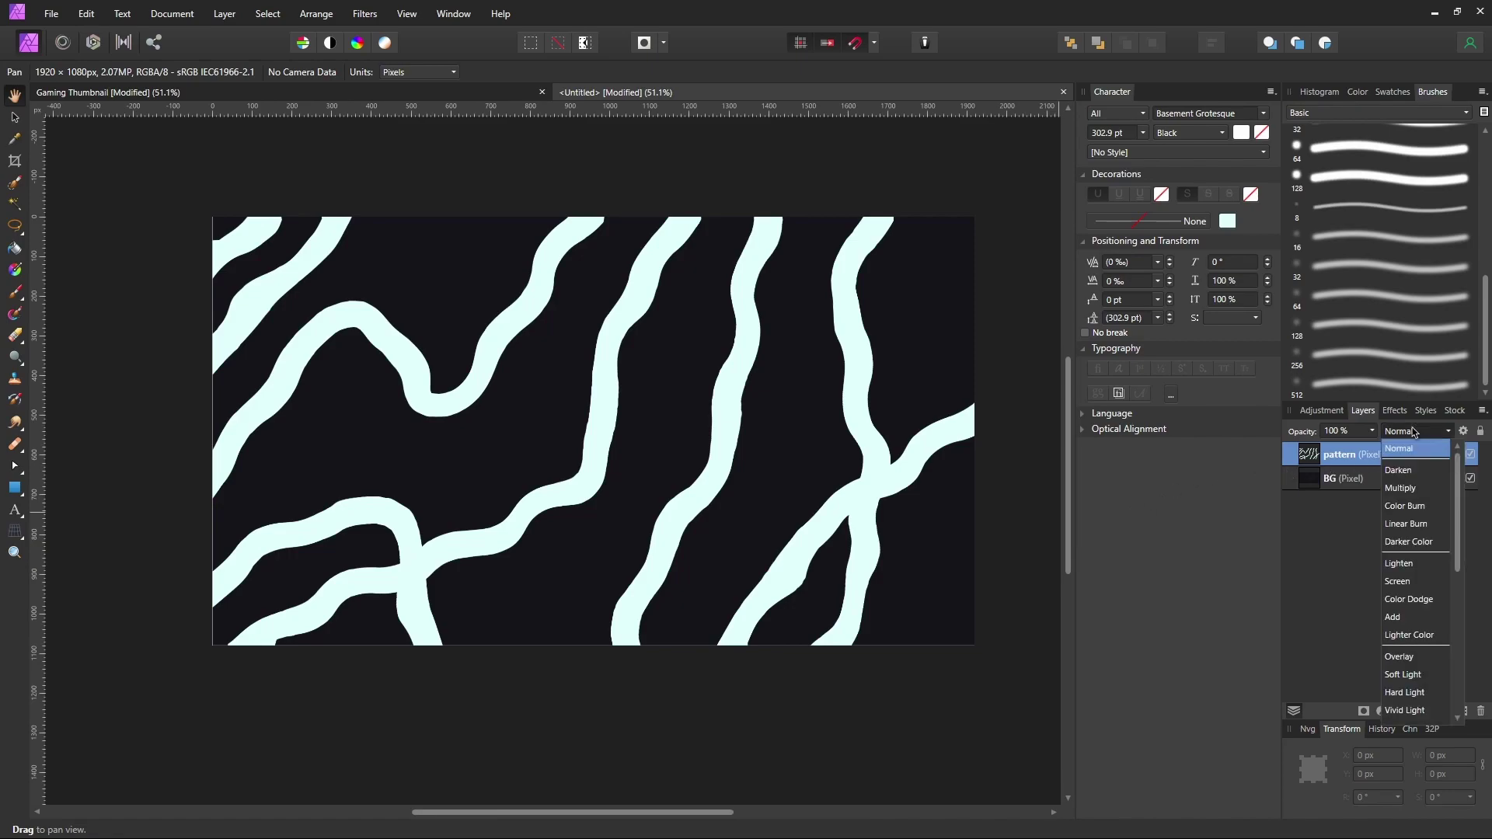
{"action": "left_click", "coordinate": [1406, 659]}
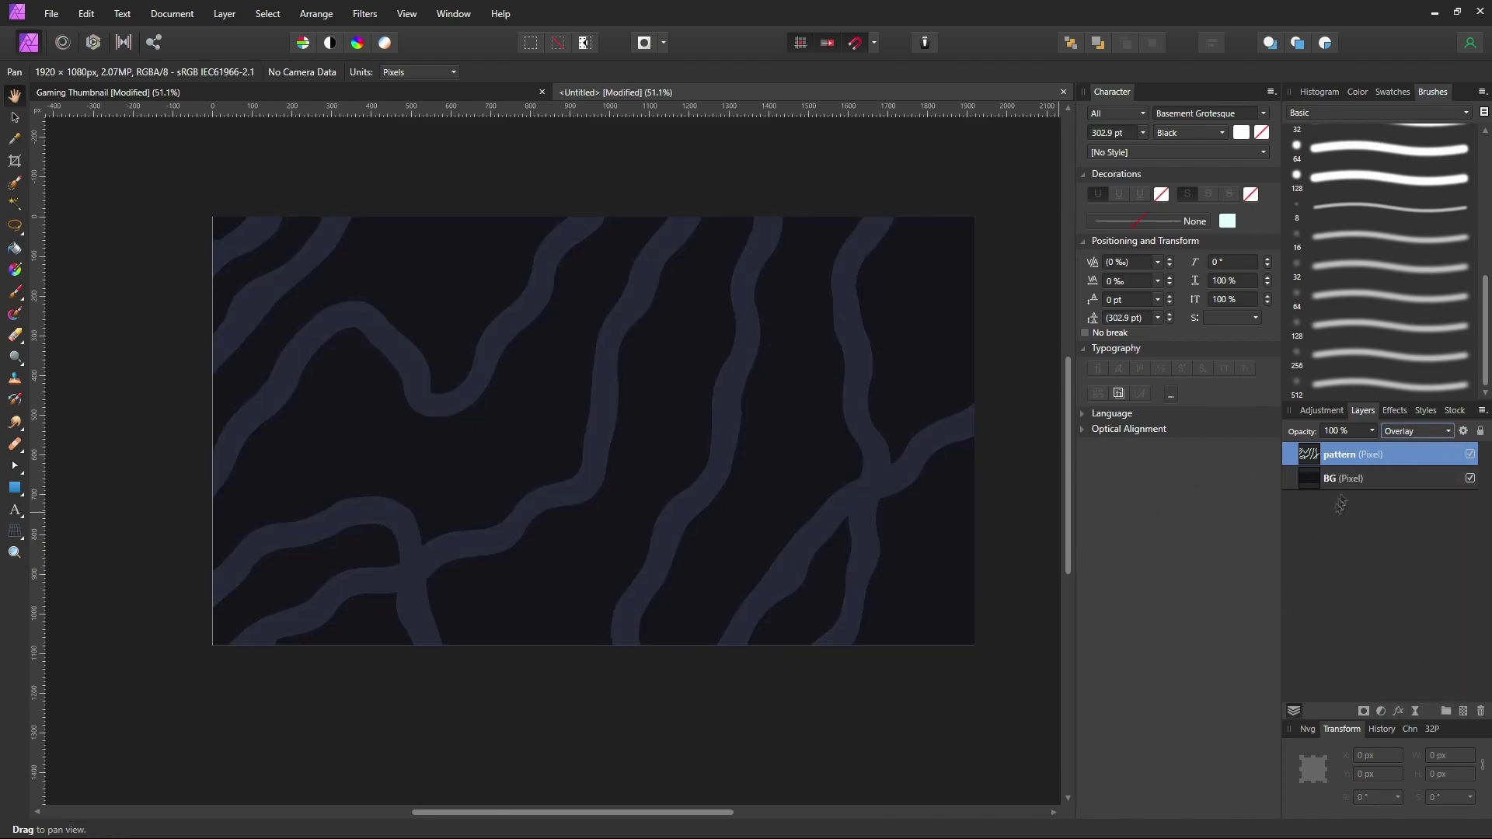
Apply an Add Noise filter to the BG layer with 15 % intensity, Gaussian distribution and Monochromatic enabled.
{"action": "left_click", "coordinate": [1347, 480]}
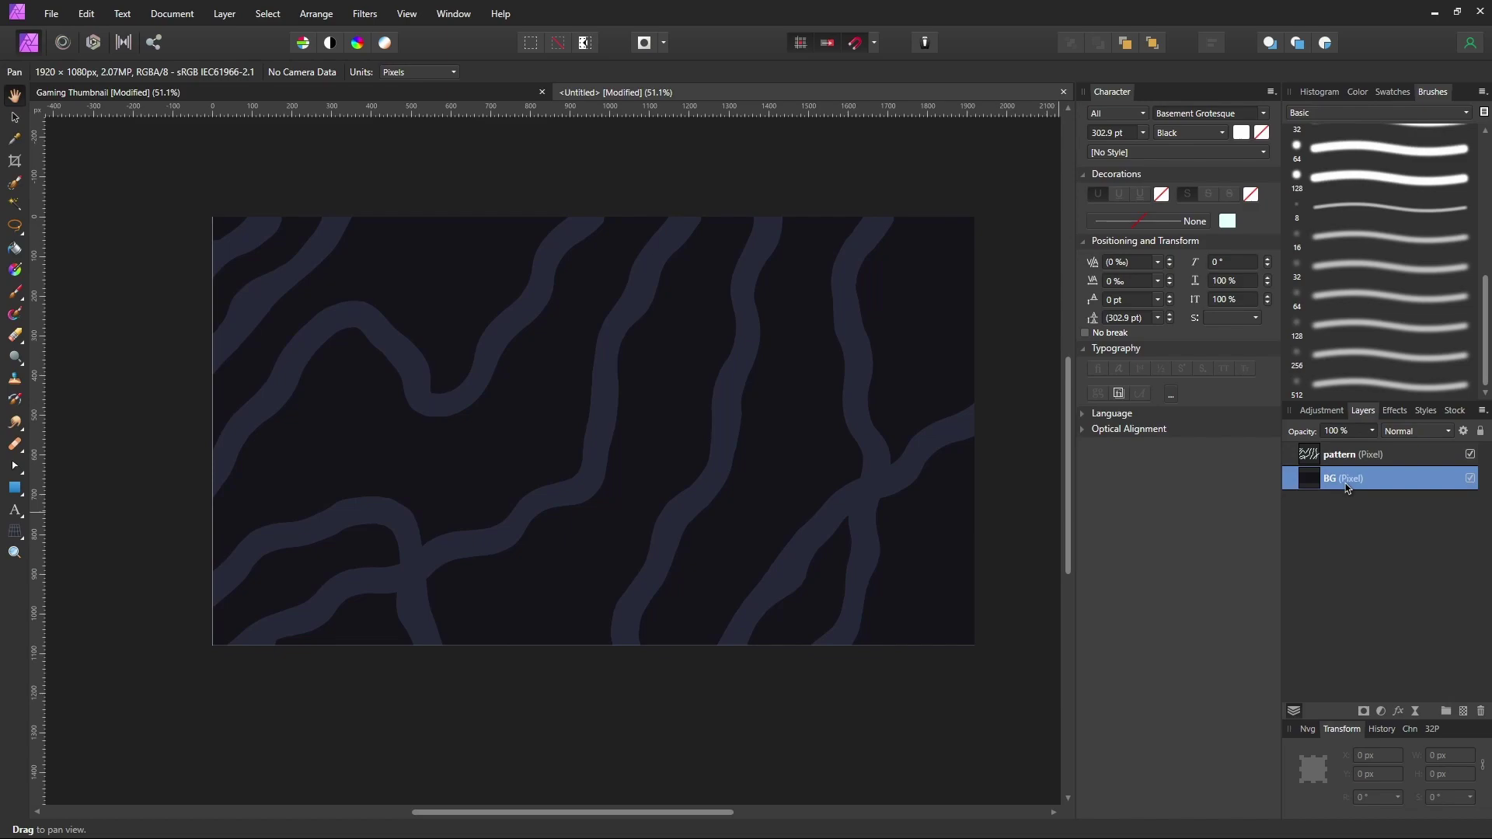
{"action": "left_click", "coordinate": [364, 15]}
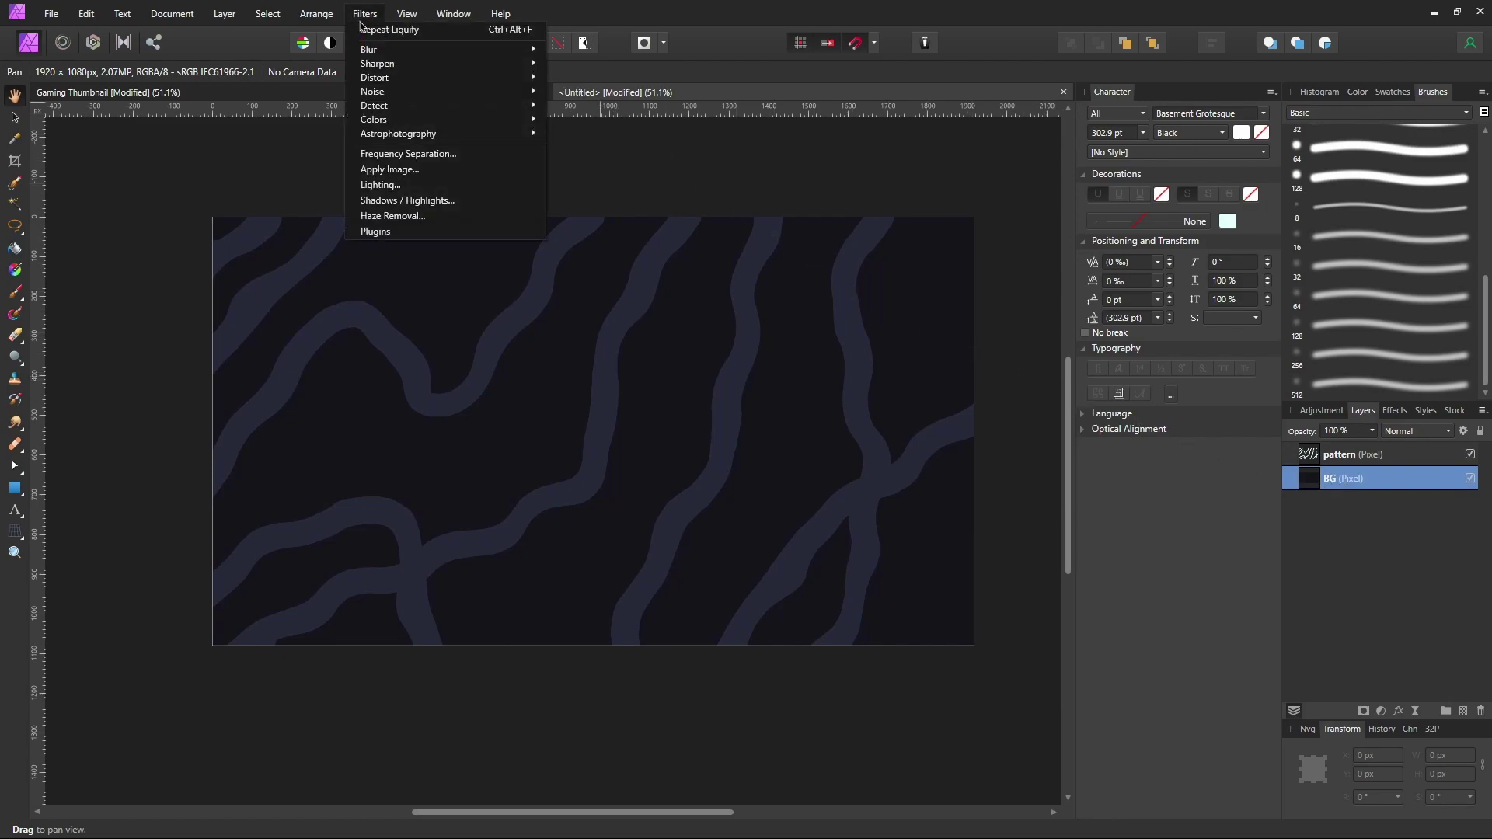
{"action": "mouse_move", "coordinate": [458, 92]}
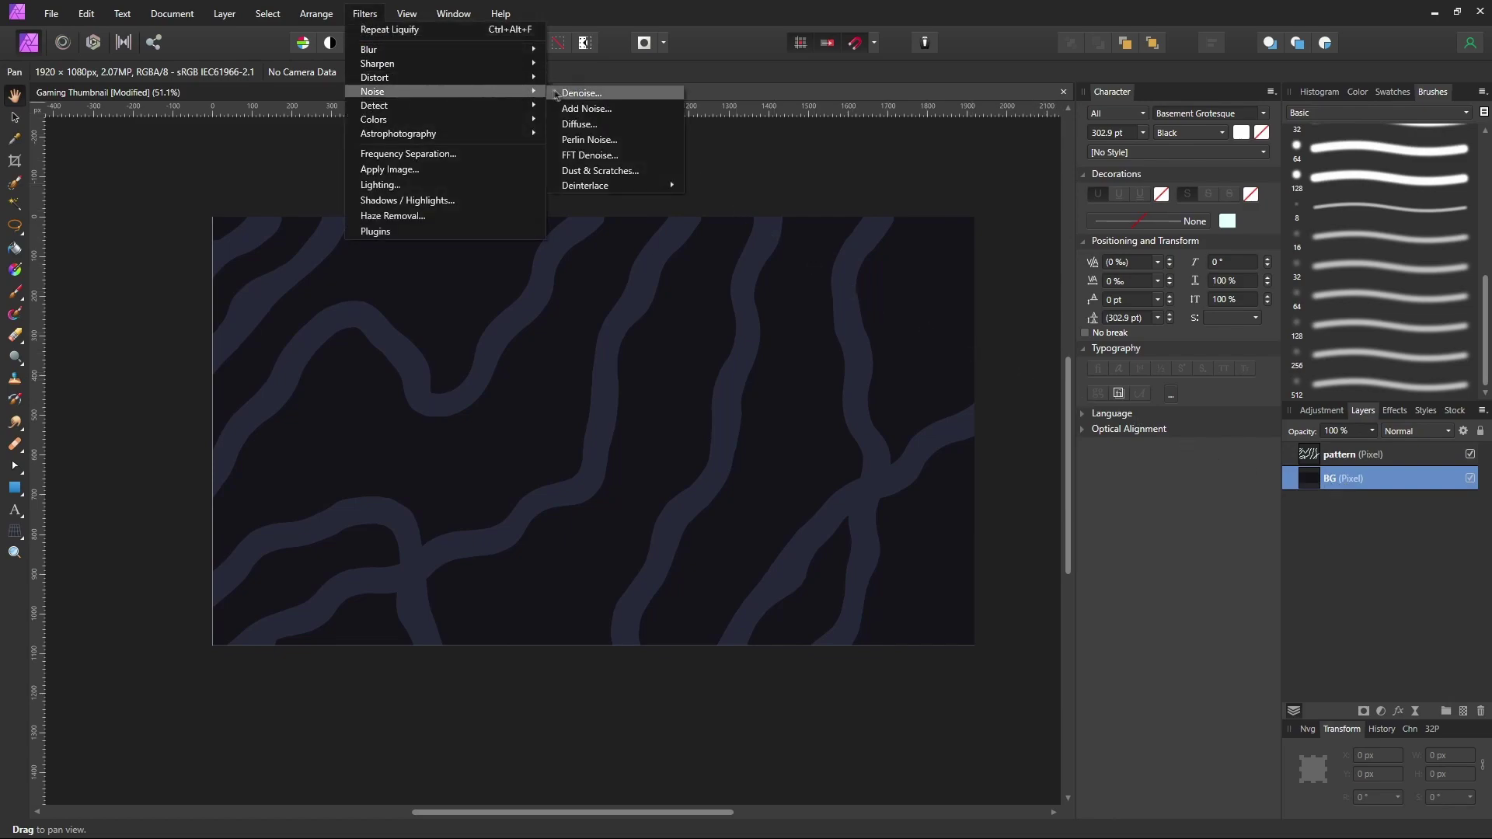
{"action": "left_click", "coordinate": [568, 109]}
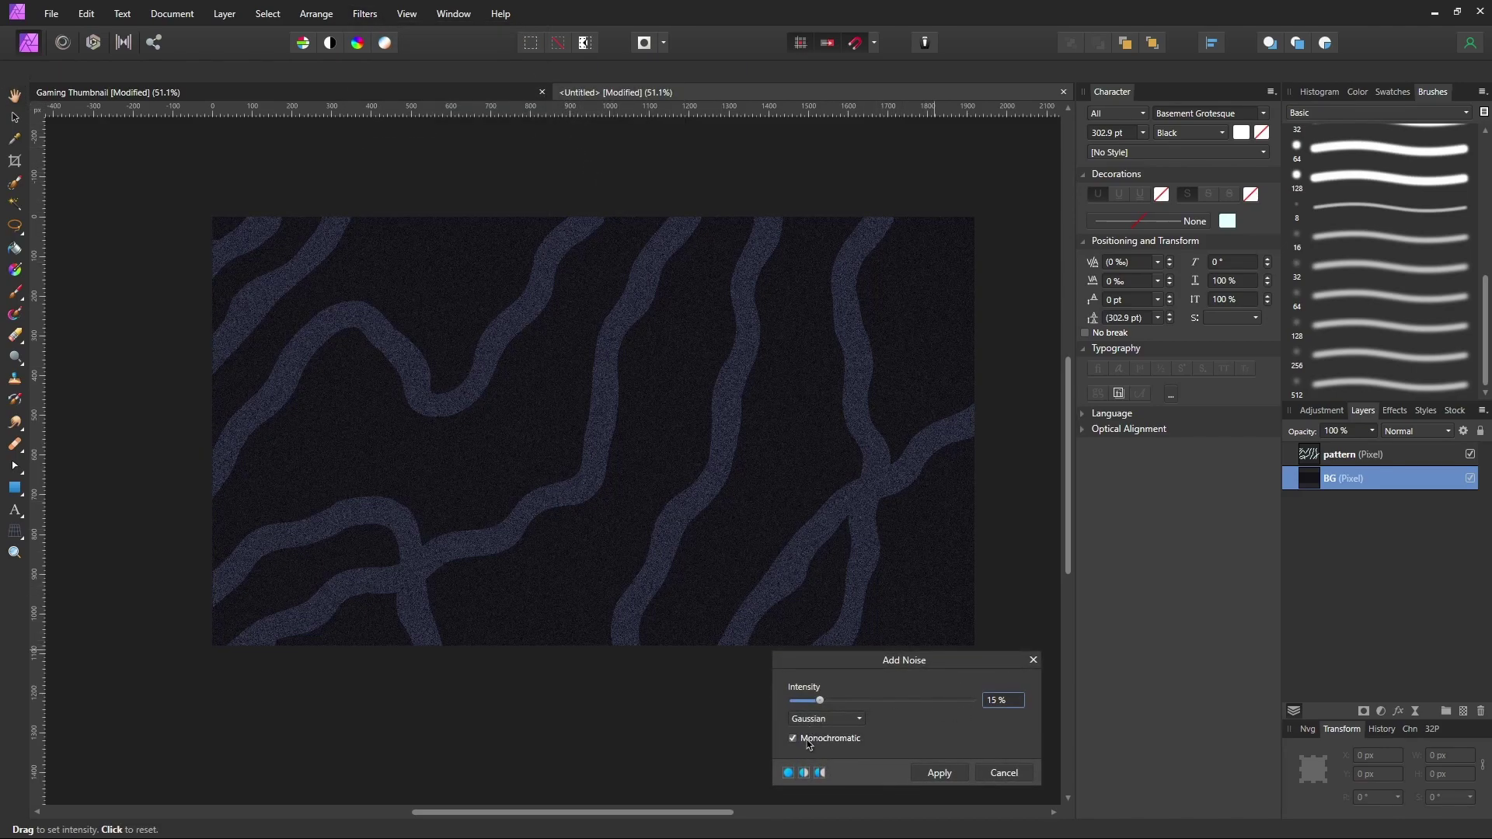
{"action": "left_click", "coordinate": [938, 773]}
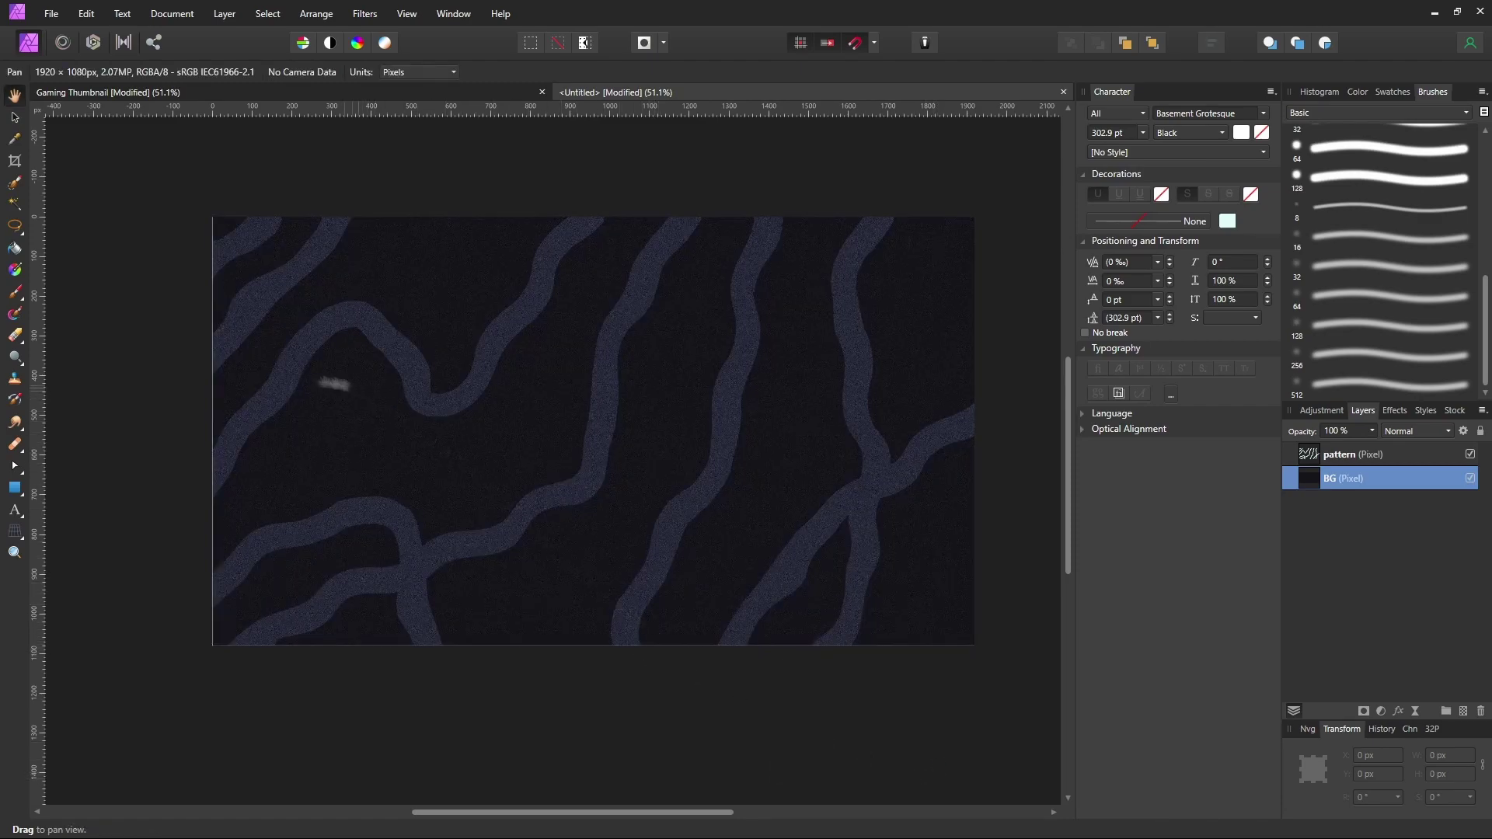
Add white art text "STARTING" in Basement Grotesque Black at about 318.6 pt, spanning the upper part of the canvas.
{"action": "left_click", "coordinate": [15, 511]}
{"action": "left_click_drag", "start_coordinate": [241, 243], "coordinate": [374, 350]}
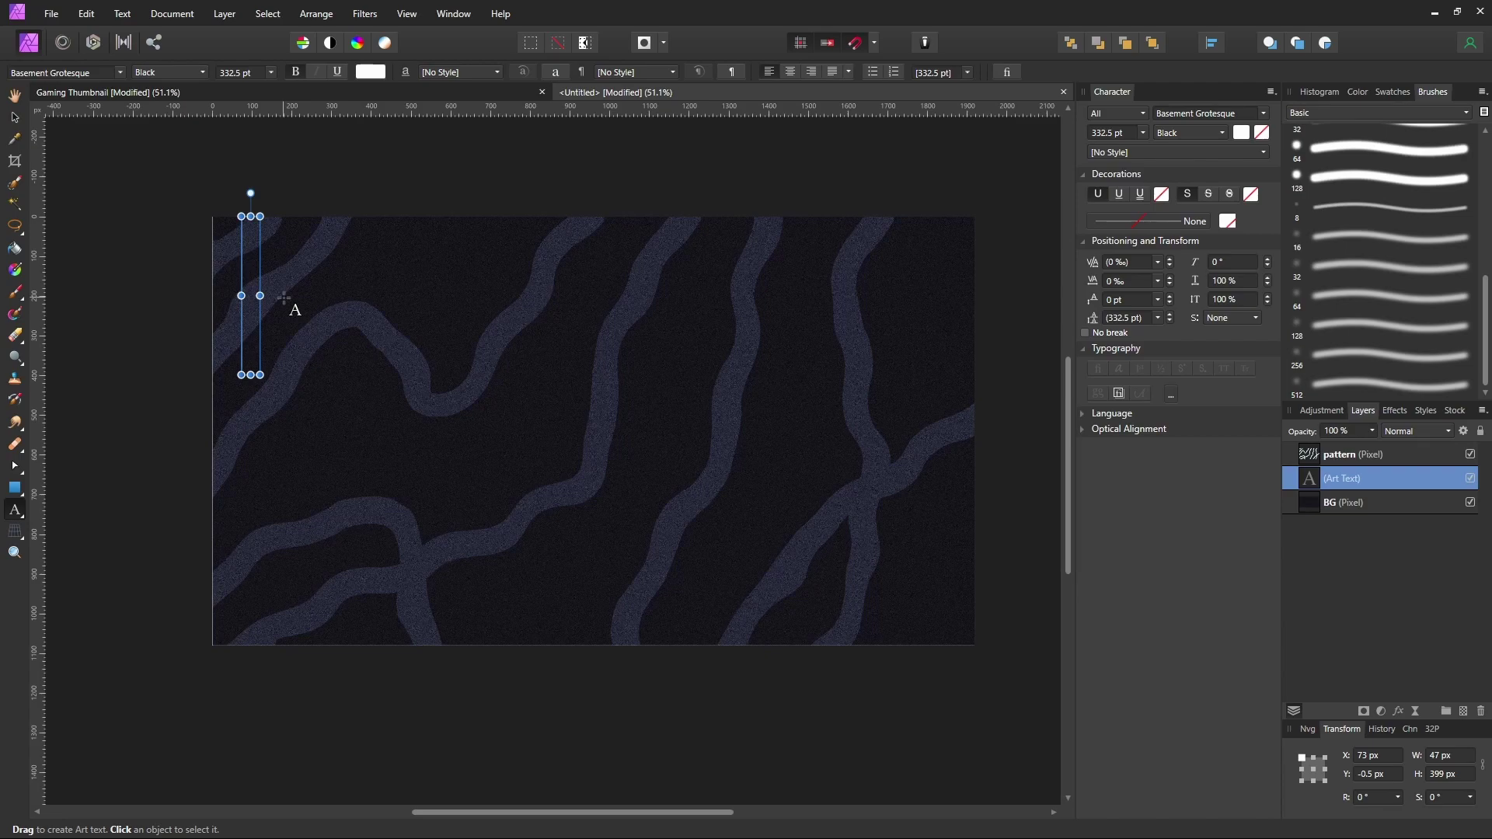
{"action": "key", "text": "ctrl+v"}
{"action": "key", "text": "ctrl+a"}
{"action": "key", "text": "Escape"}
{"action": "left_click_drag", "start_coordinate": [609, 307], "coordinate": [581, 301]}
{"action": "left_click_drag", "start_coordinate": [214, 236], "coordinate": [222, 231]}
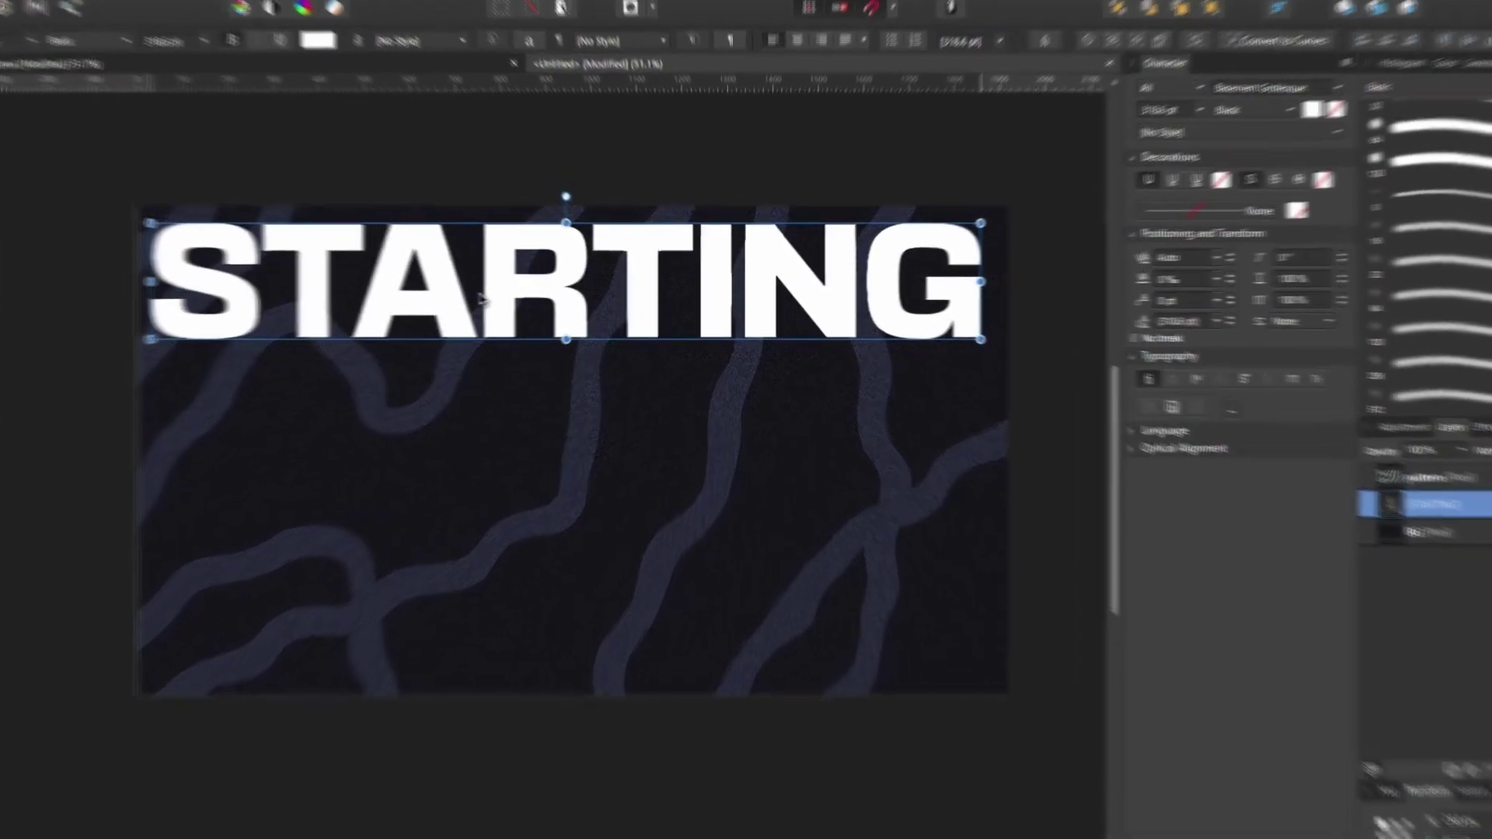
Tighten the tracking of the whole STARTING title to -29 ‰ and move the title back to the canvas's horizontal centre.
{"action": "double_click", "coordinate": [524, 307]}
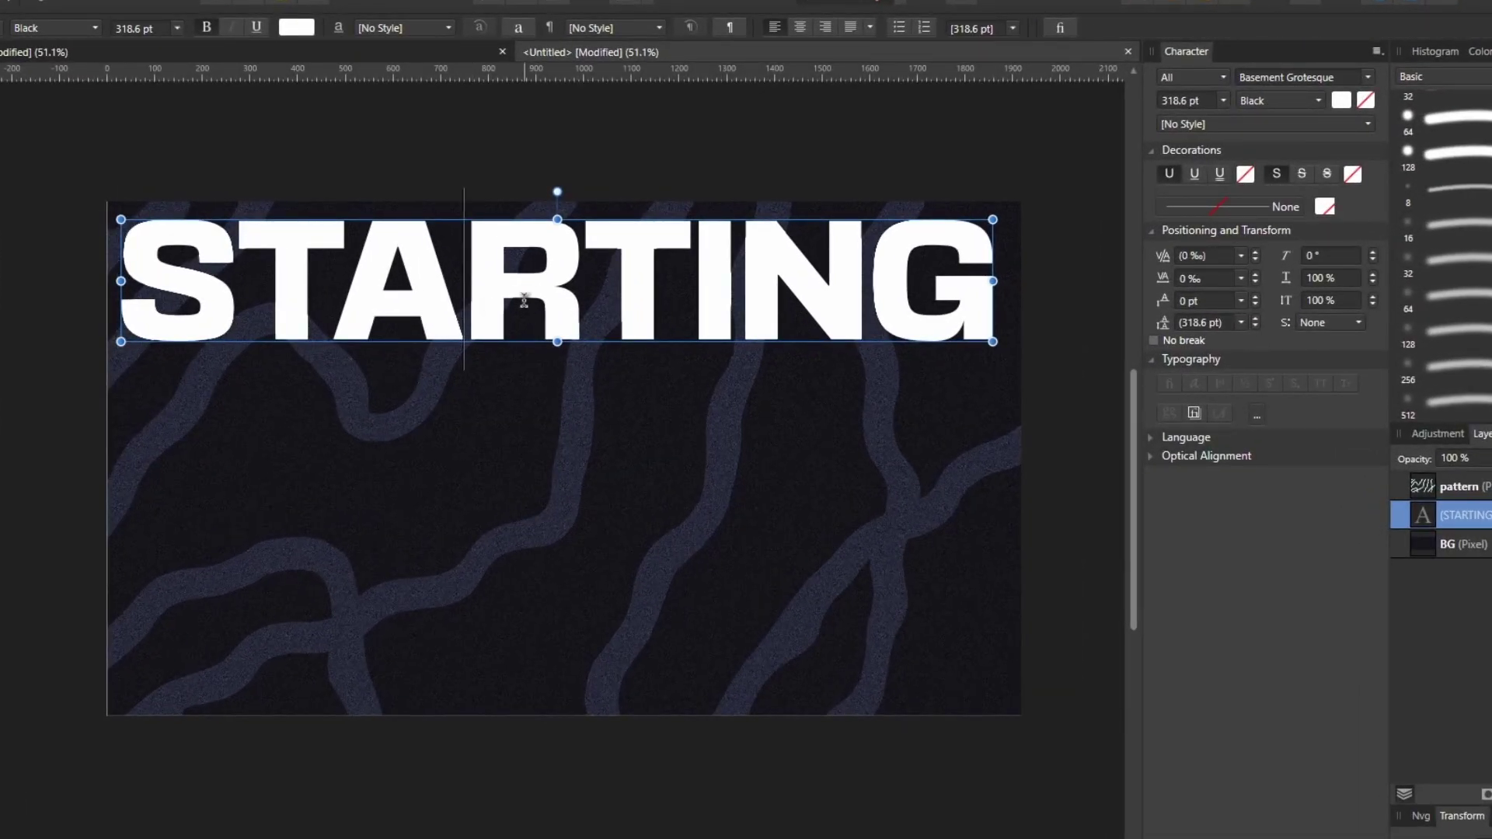
{"action": "key", "text": "ctrl+a"}
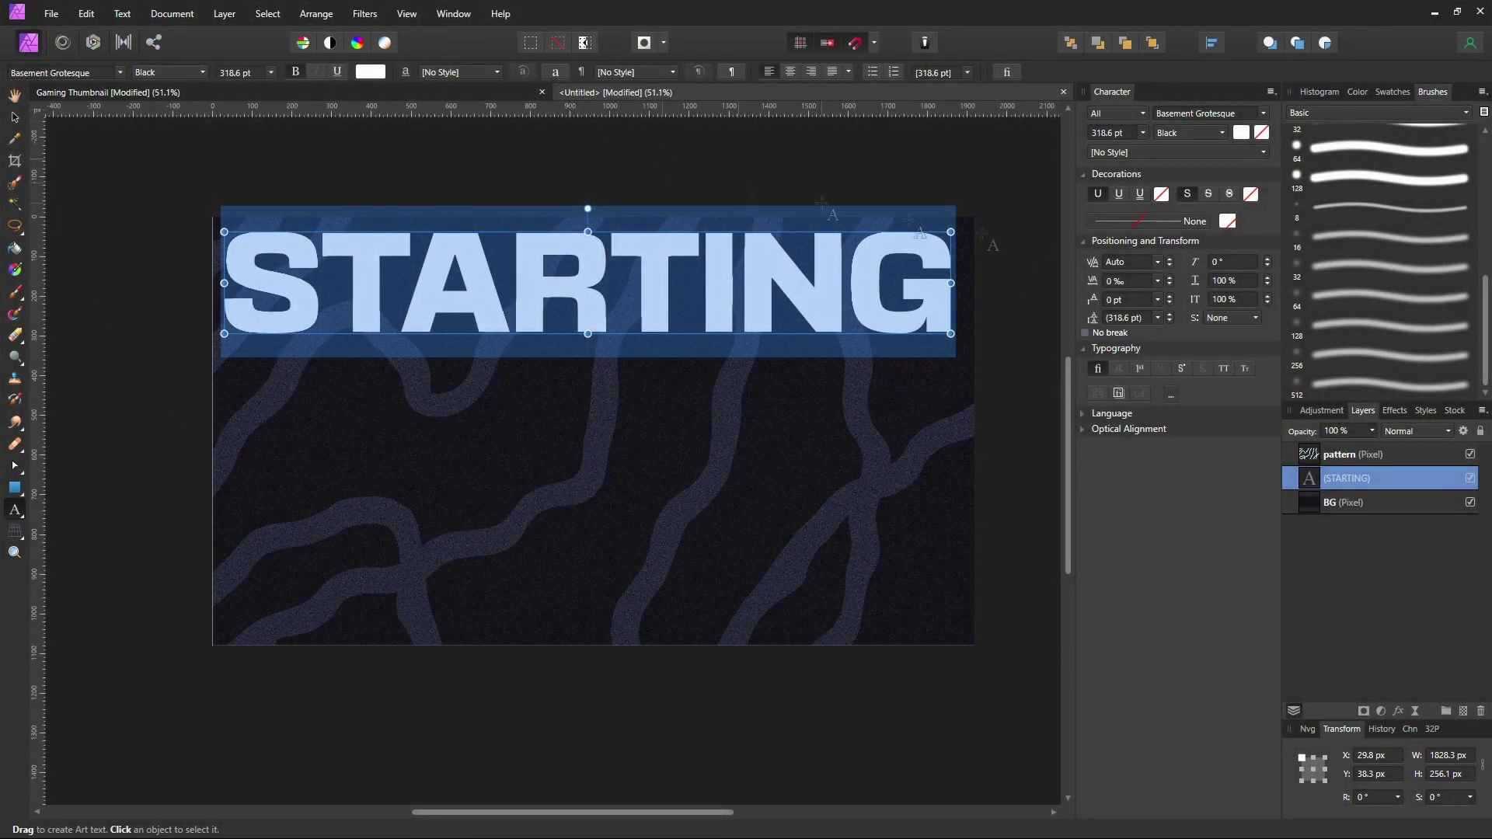
{"action": "left_click", "coordinate": [1171, 285]}
{"action": "left_click", "coordinate": [1170, 284]}
{"action": "left_click_drag", "start_coordinate": [1171, 287], "coordinate": [1171, 289]}
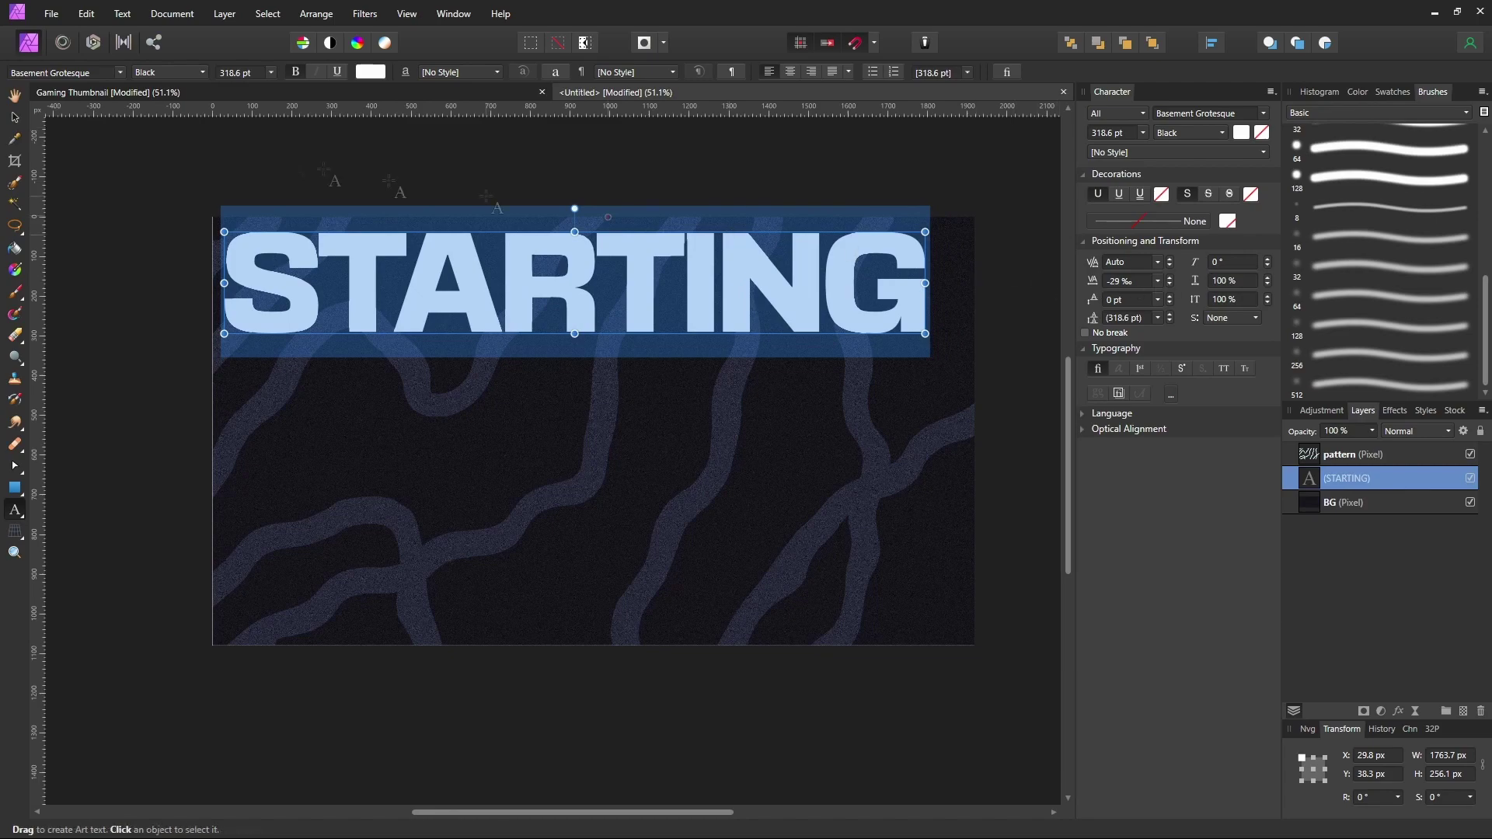
{"action": "key", "text": "Escape"}
{"action": "left_click_drag", "start_coordinate": [528, 280], "coordinate": [546, 281]}
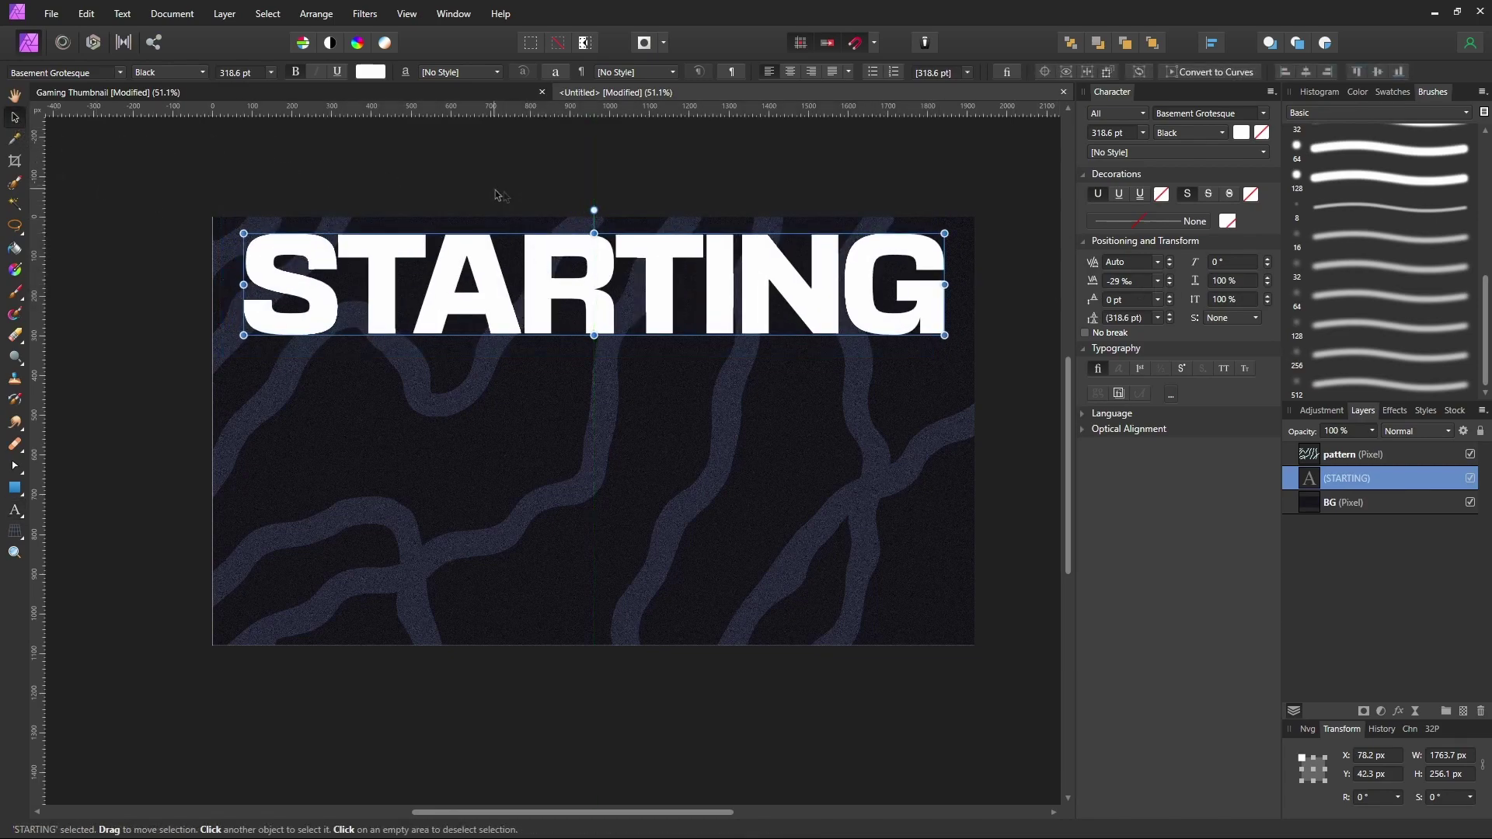
Check the snapping options in the Snapping Manager and drop the STARTING title centred horizontally on the canvas.
{"action": "left_click", "coordinate": [406, 14]}
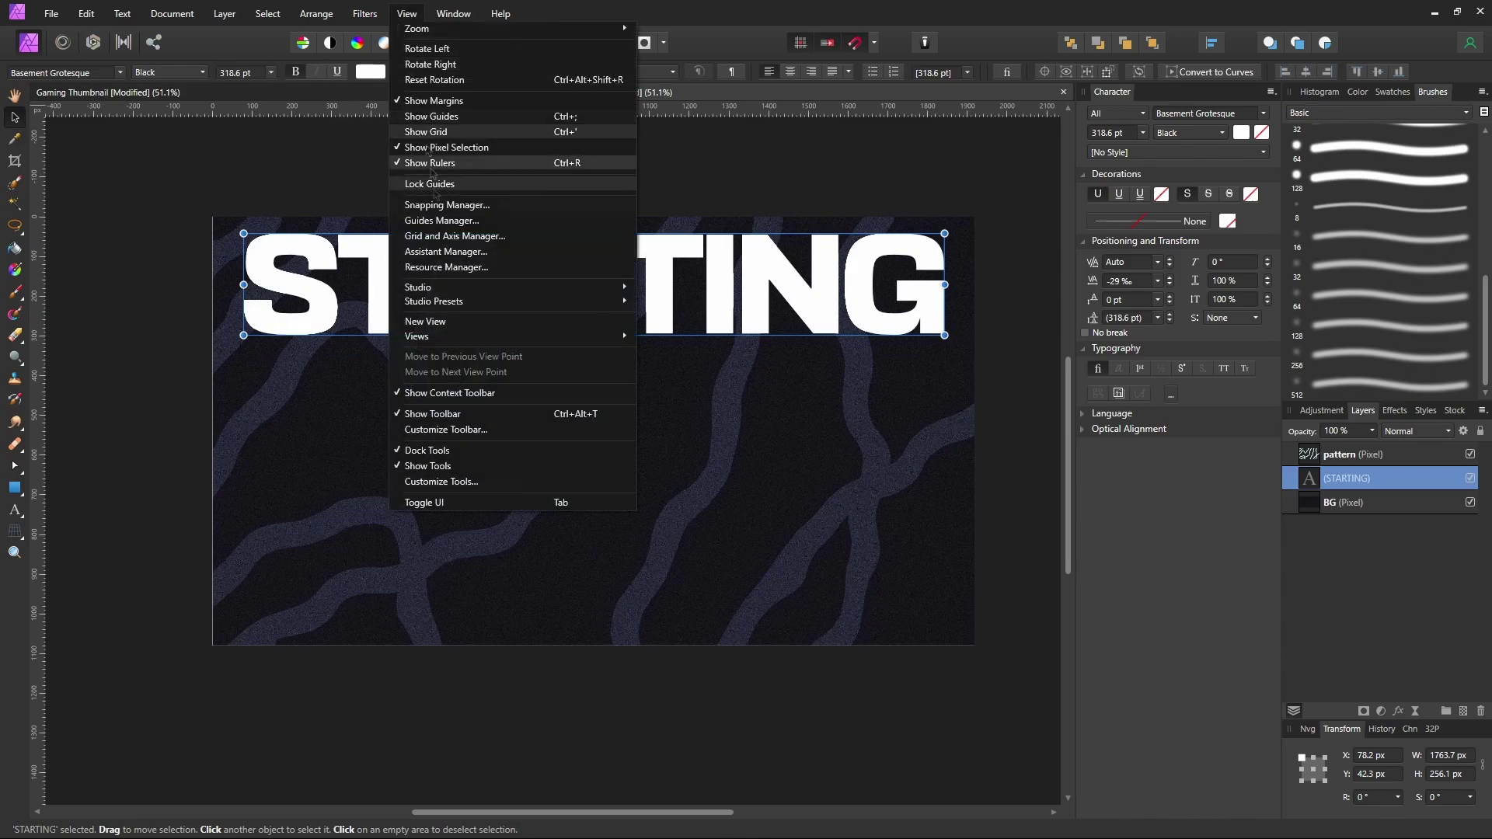
{"action": "left_click", "coordinate": [445, 206]}
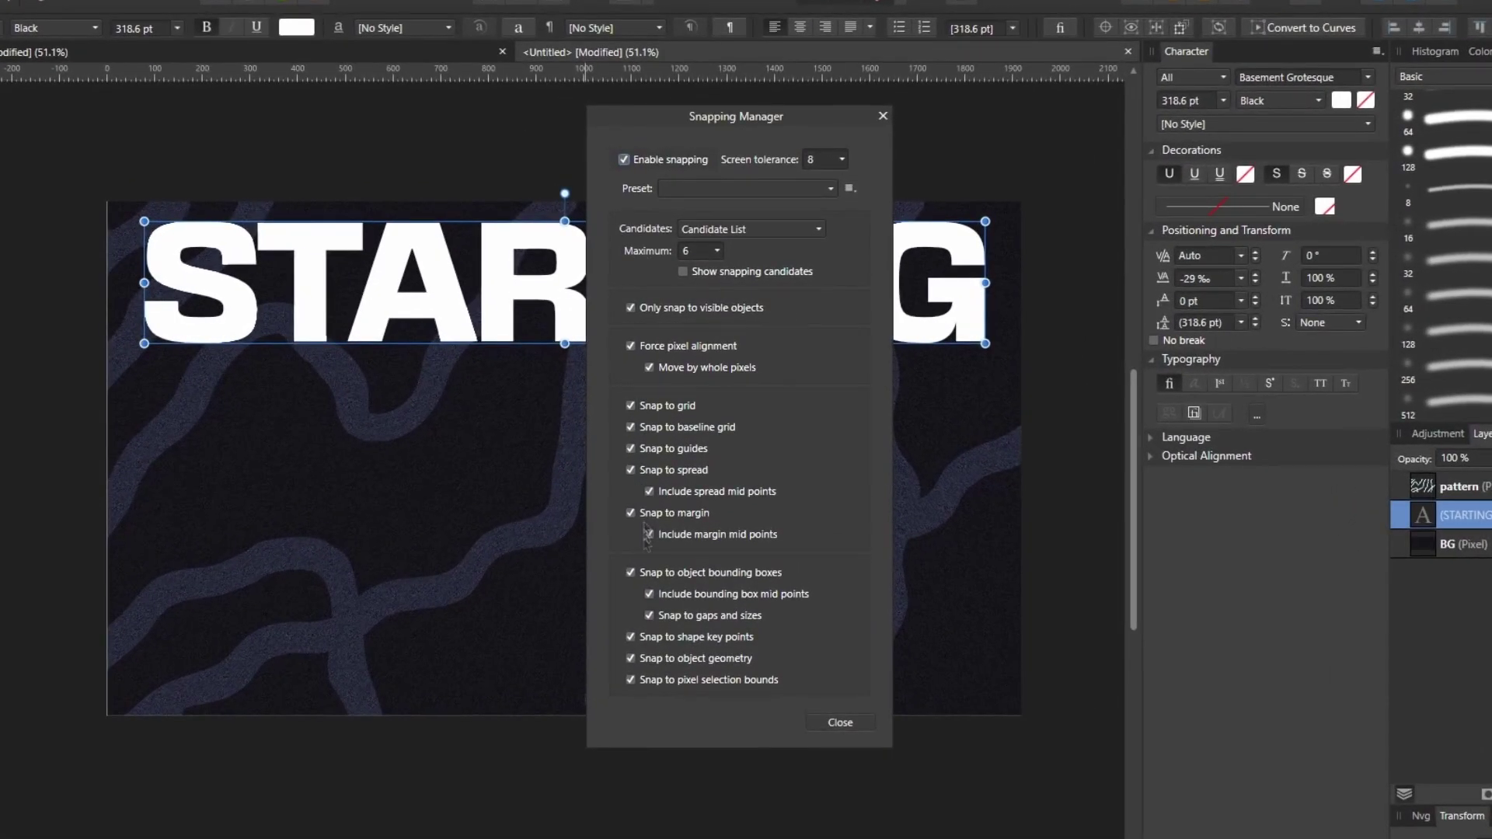
{"action": "left_click", "coordinate": [840, 723]}
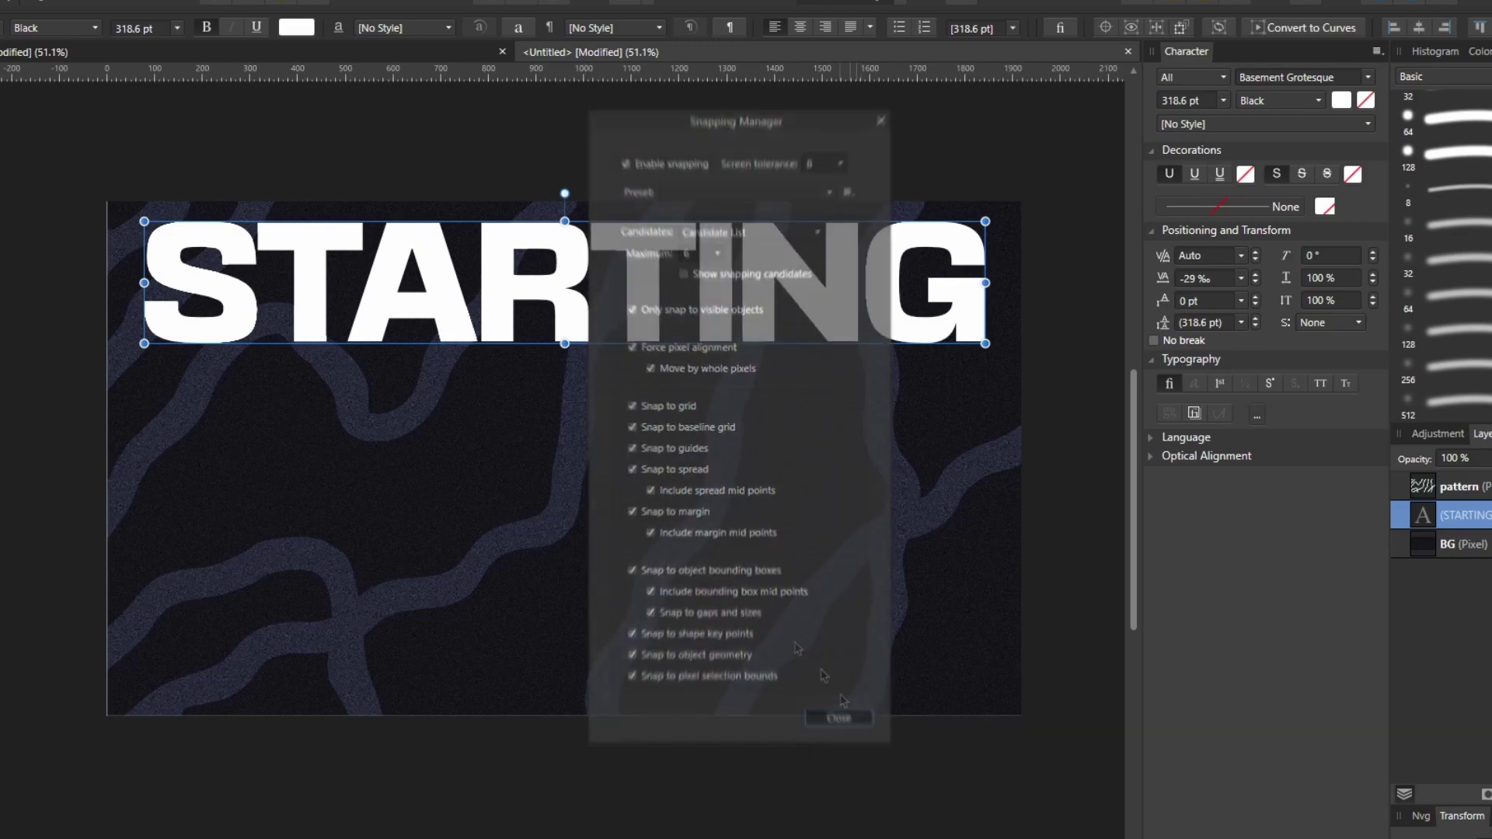
{"action": "left_click_drag", "start_coordinate": [567, 309], "coordinate": [596, 304]}
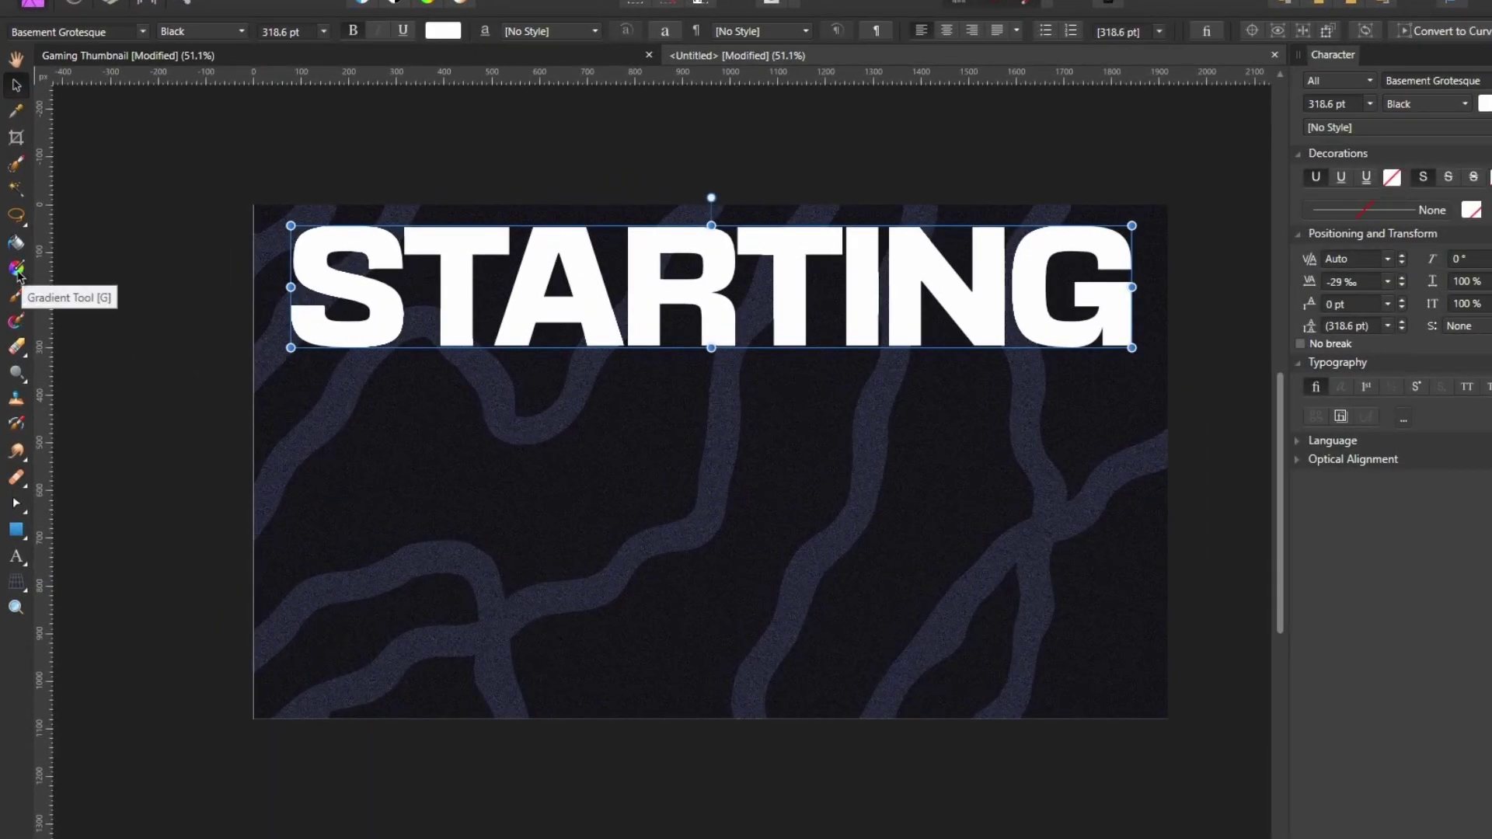
Try a vertical white-to-black linear gradient fill on the STARTING title with the Gradient Tool and undo it.
{"action": "left_click", "coordinate": [16, 269]}
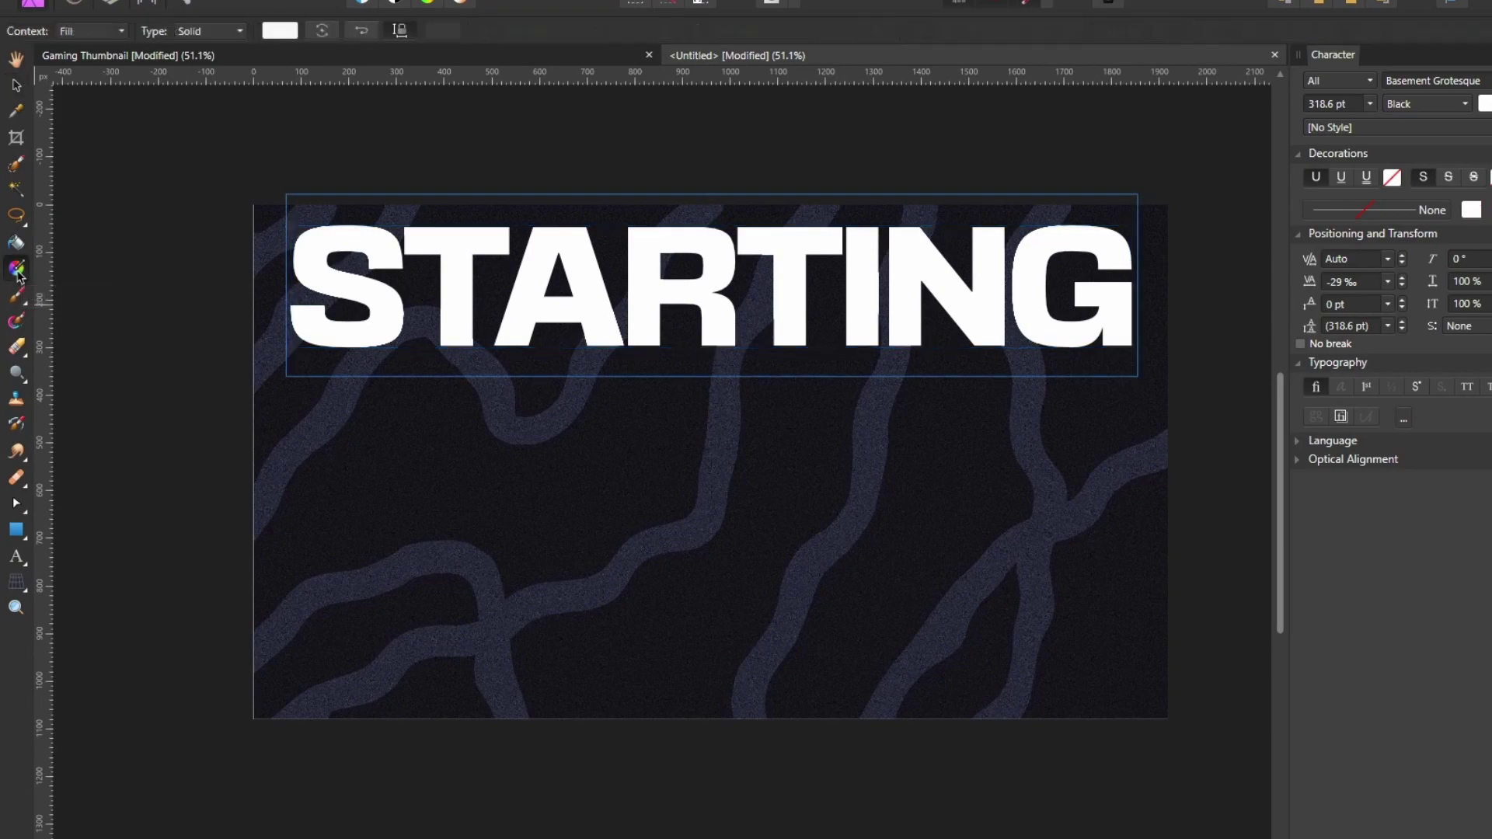
{"action": "left_click_drag", "start_coordinate": [696, 227], "coordinate": [690, 347]}
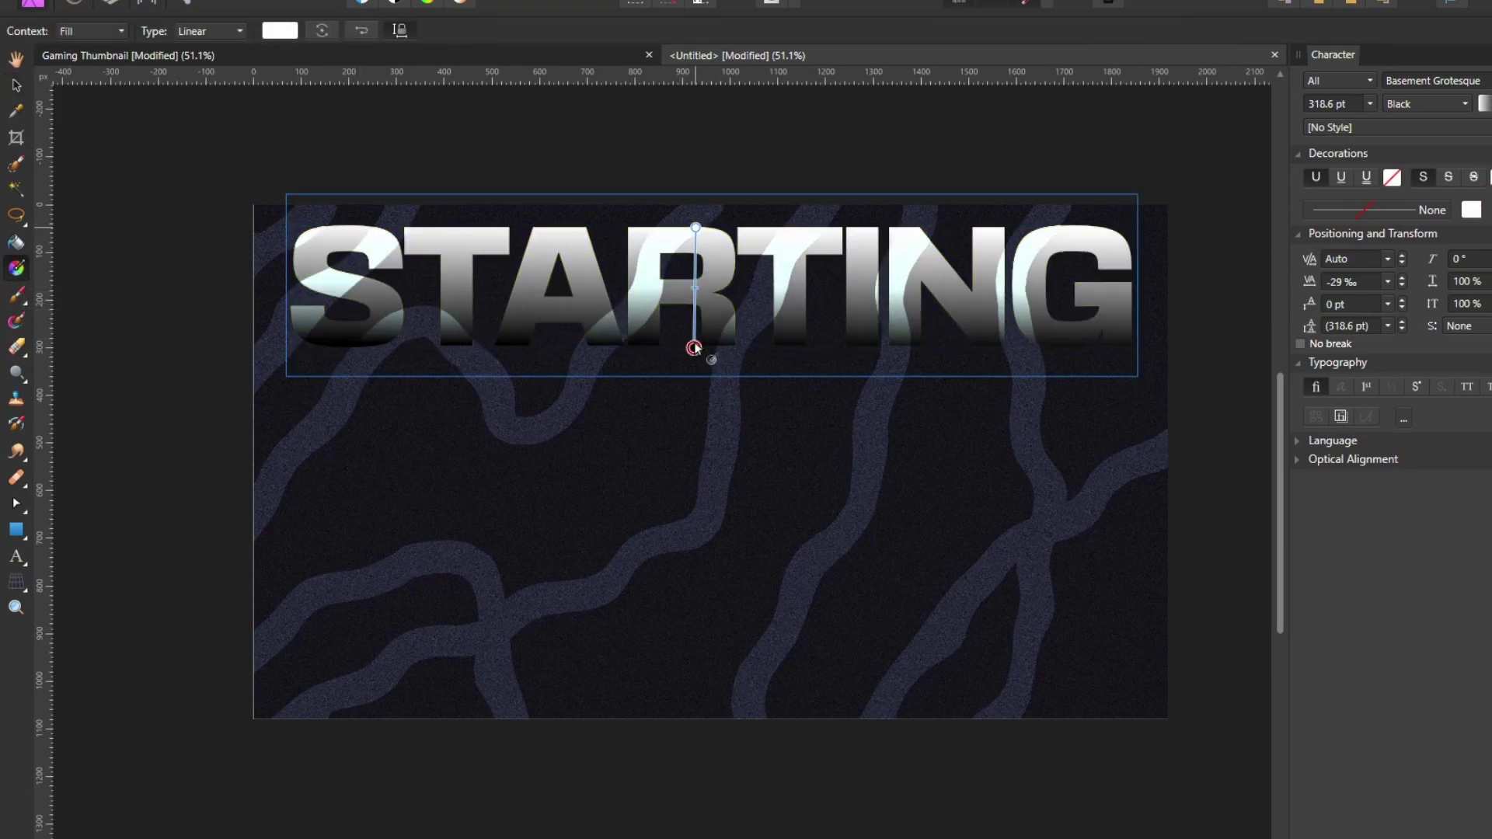
{"action": "key", "text": "ctrl+z"}
{"action": "key", "text": "ctrl+z"}
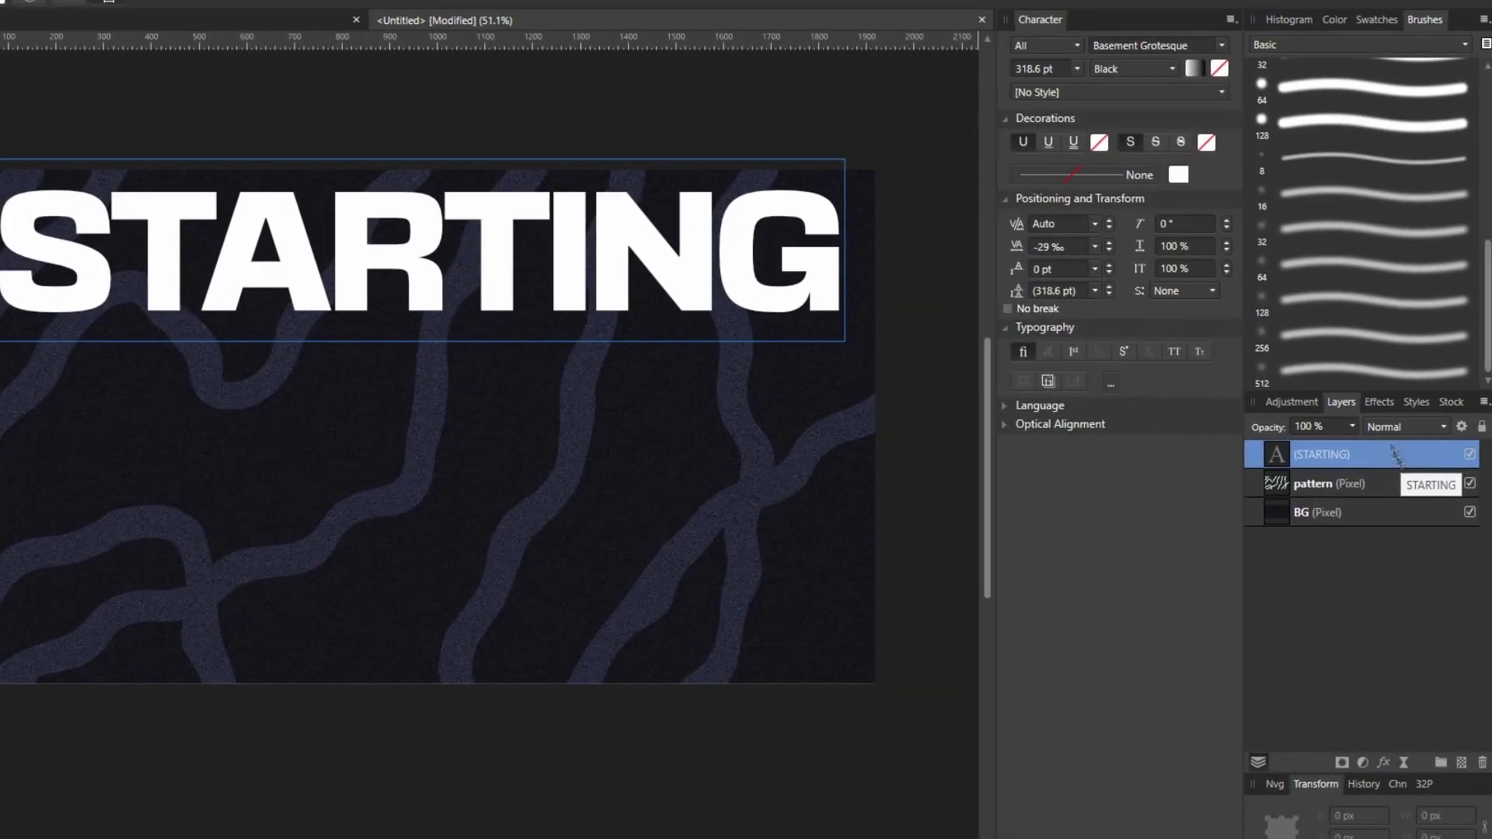
Enable a linear Gradient Overlay layer effect on the STARTING title and set its angle to 270°.
{"action": "left_click", "coordinate": [1384, 405]}
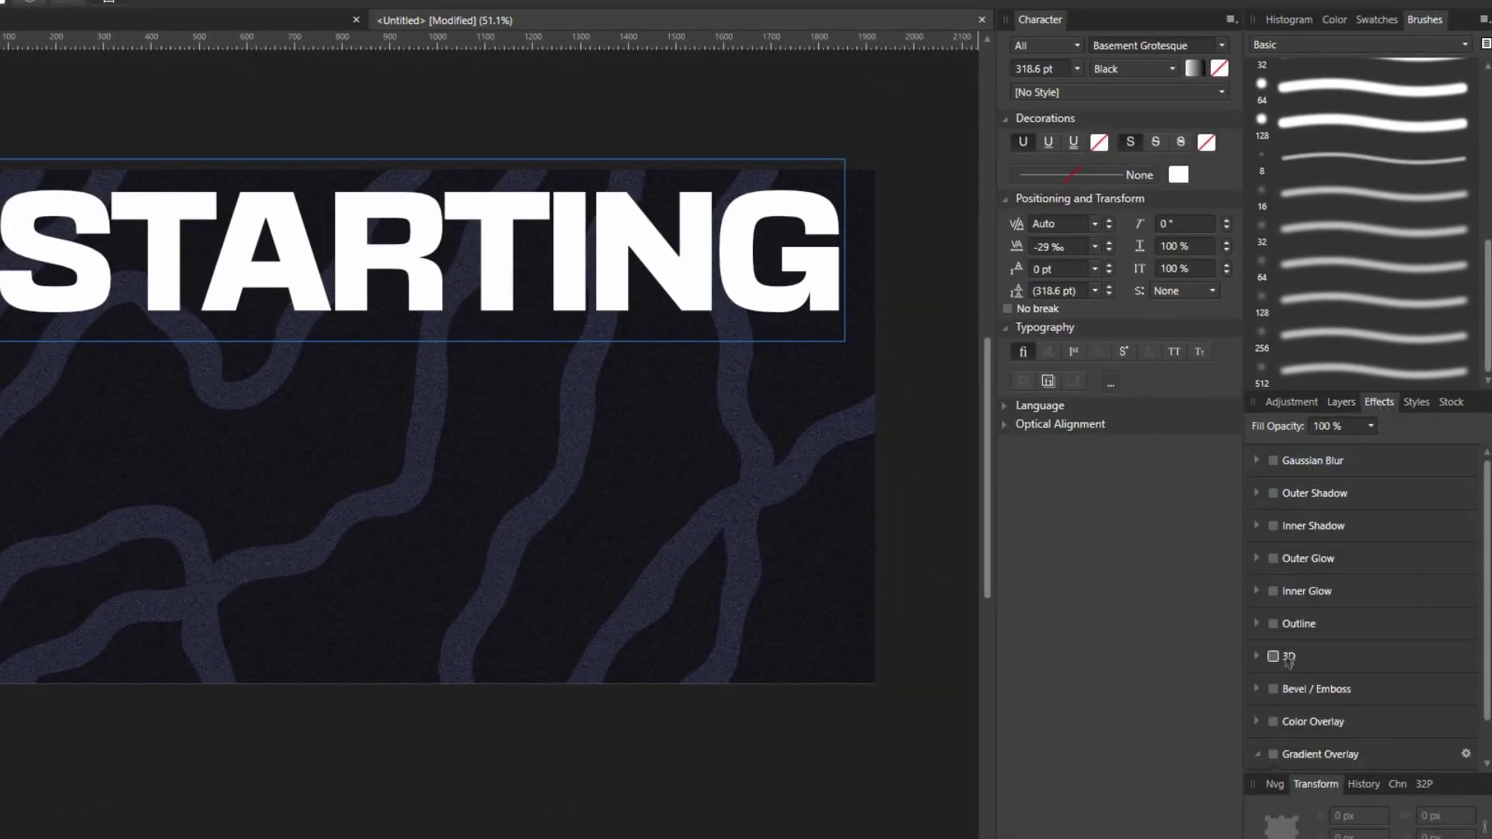
{"action": "scroll", "coordinate": [1292, 661], "scroll_direction": "down", "scroll_amount": 1}
{"action": "left_click", "coordinate": [1275, 711]}
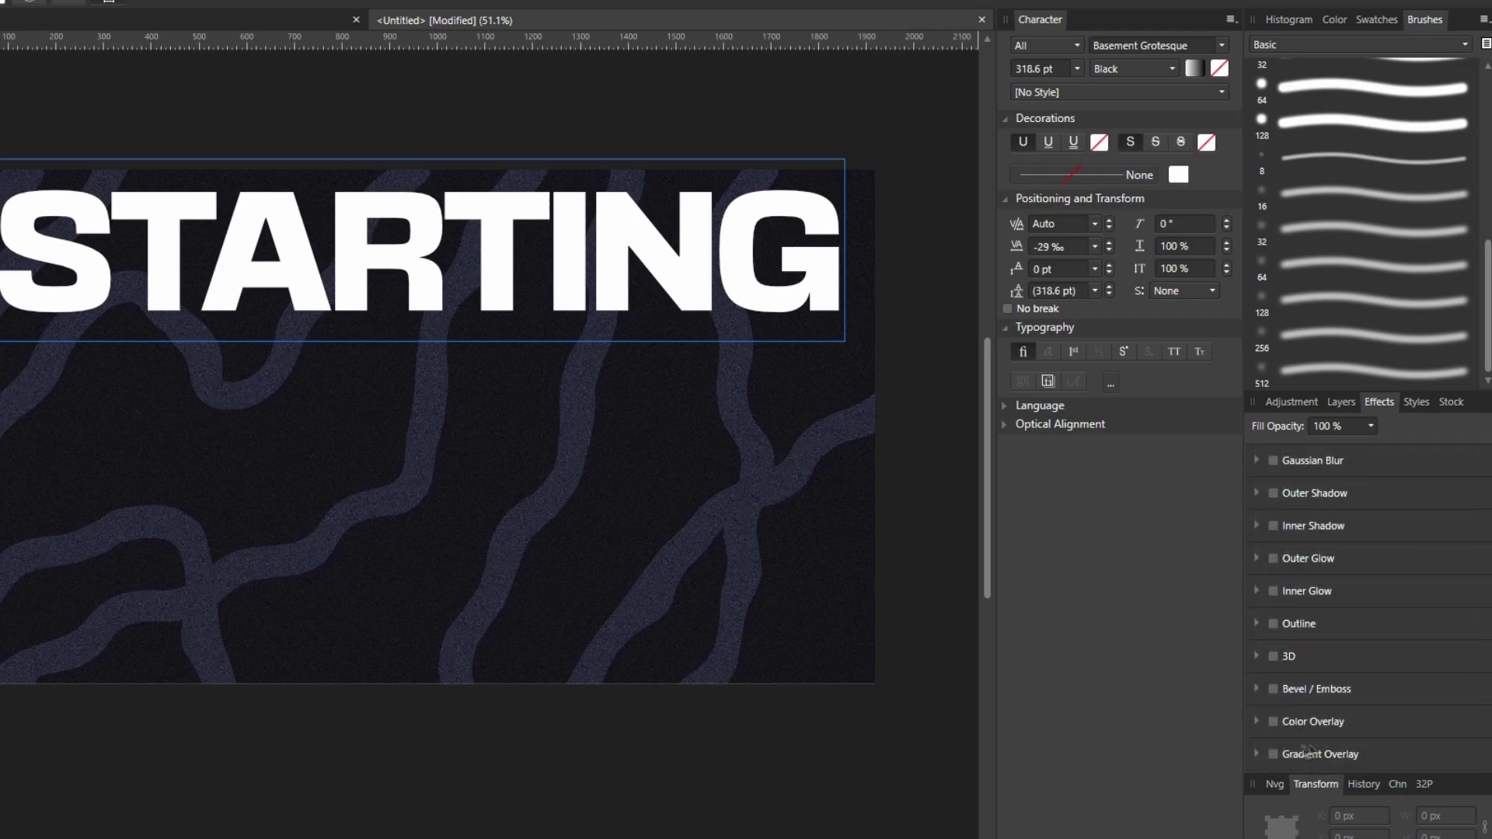
{"action": "left_click", "coordinate": [1273, 755]}
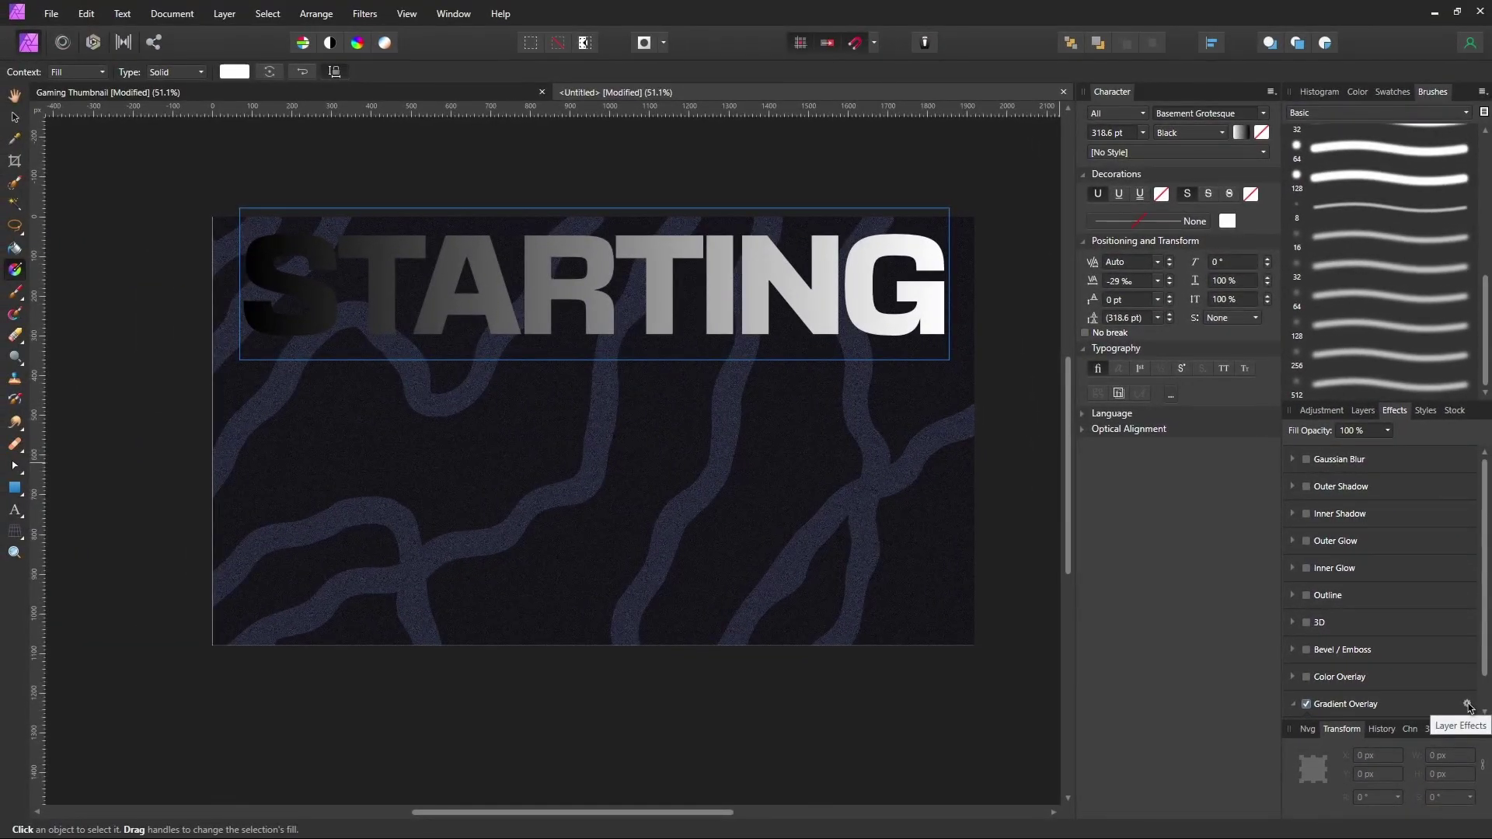
{"action": "left_click", "coordinate": [1468, 704]}
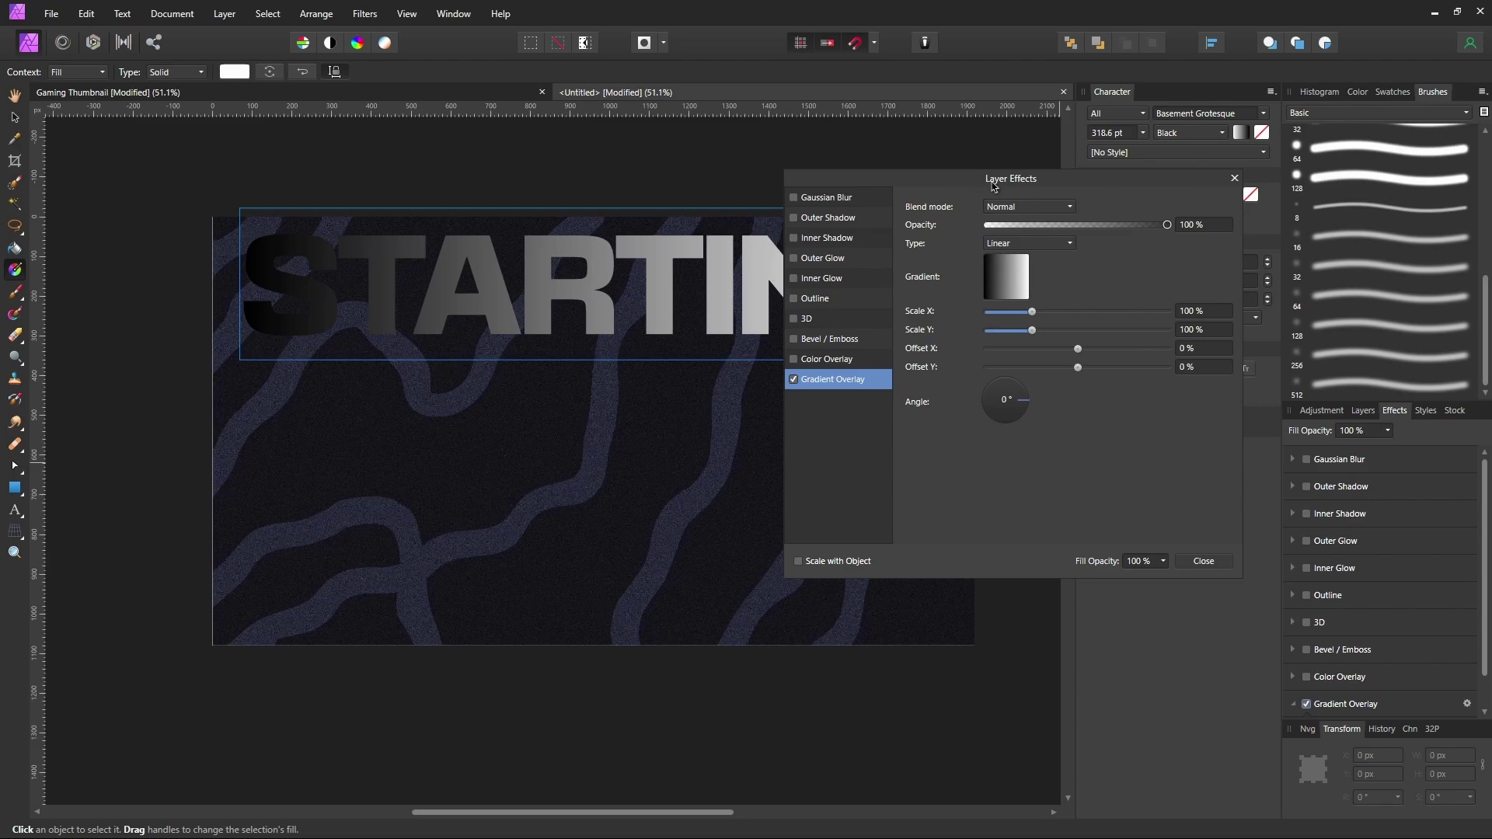
{"action": "left_click_drag", "start_coordinate": [991, 185], "coordinate": [972, 192]}
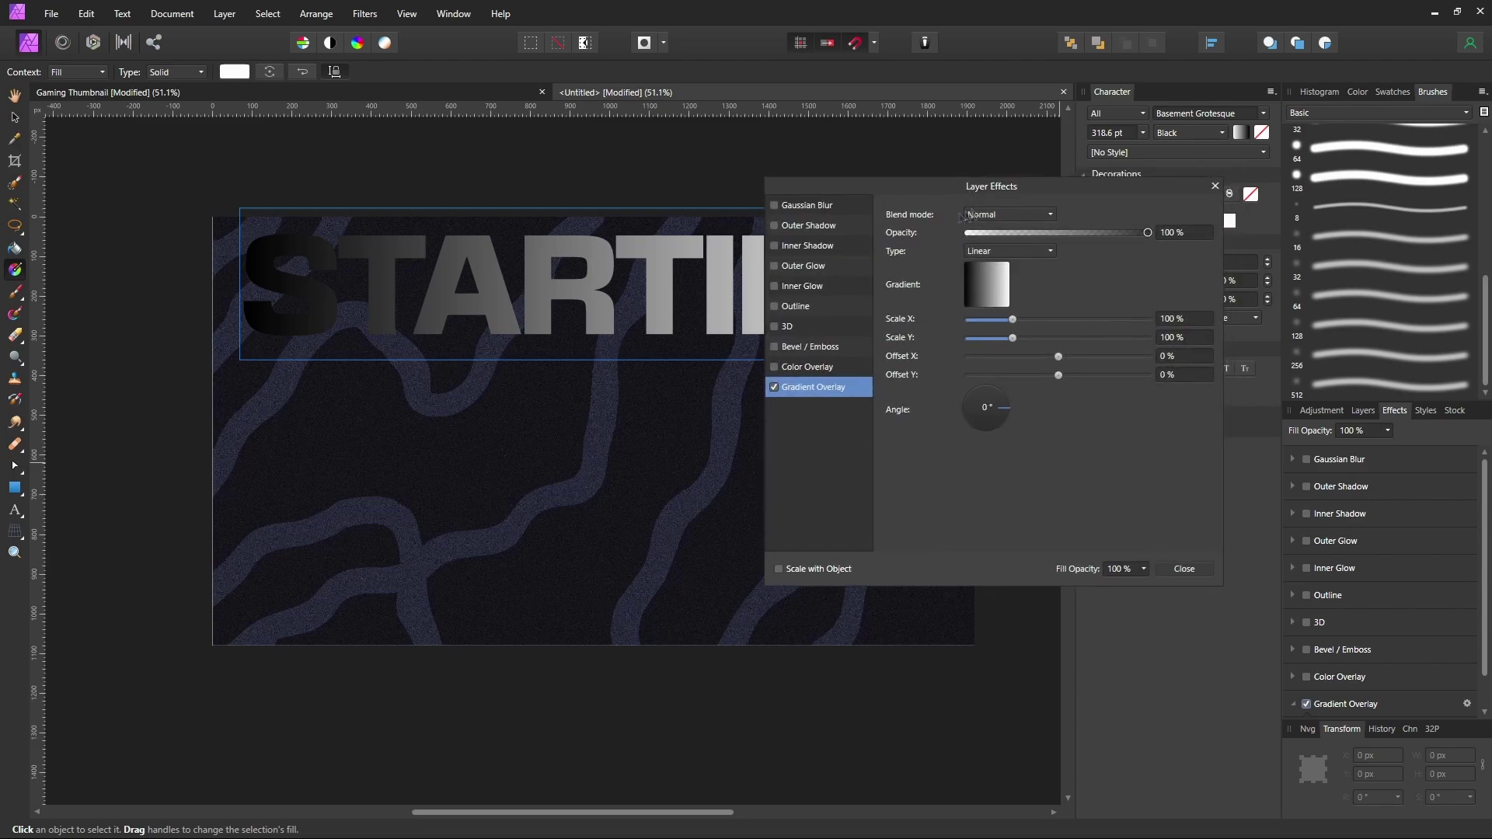
{"action": "left_click", "coordinate": [1315, 705]}
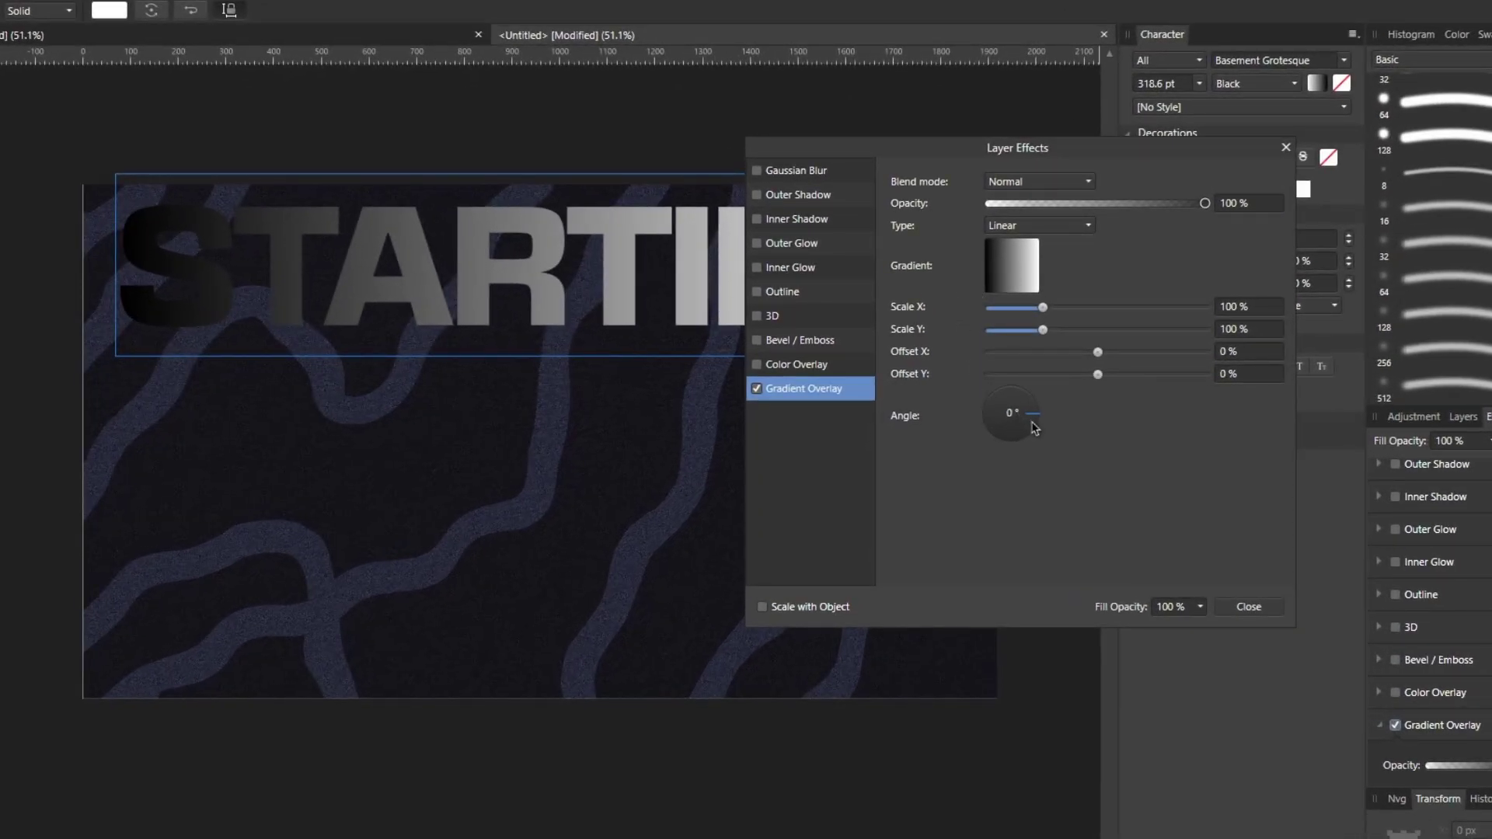
{"action": "left_click_drag", "start_coordinate": [1039, 427], "coordinate": [983, 455]}
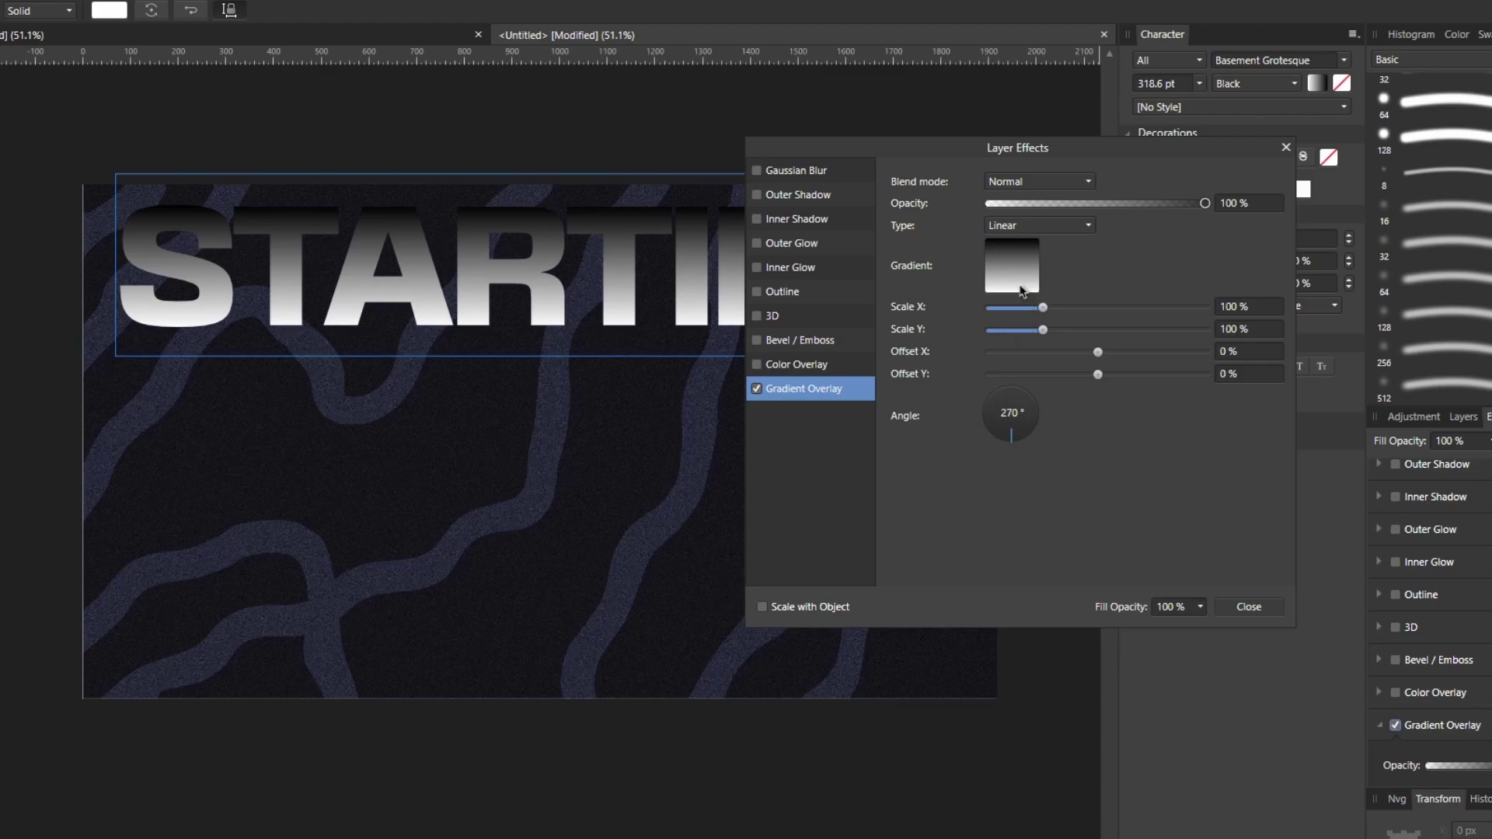
Colour the overlay gradient's starting stop orange, with saturation 100 and lightness 53.
{"action": "left_click", "coordinate": [1018, 288]}
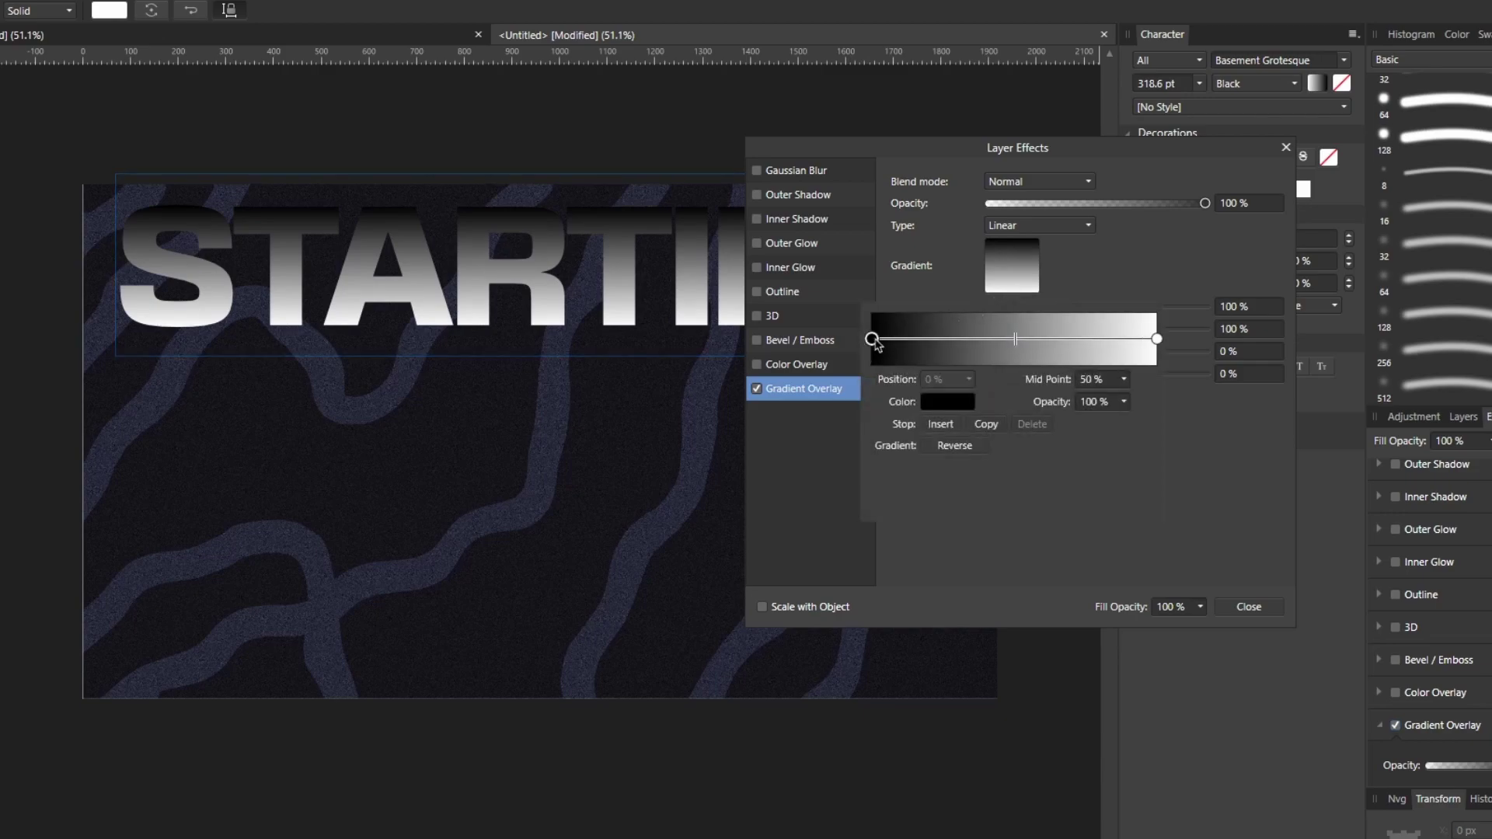
{"action": "left_click", "coordinate": [944, 407]}
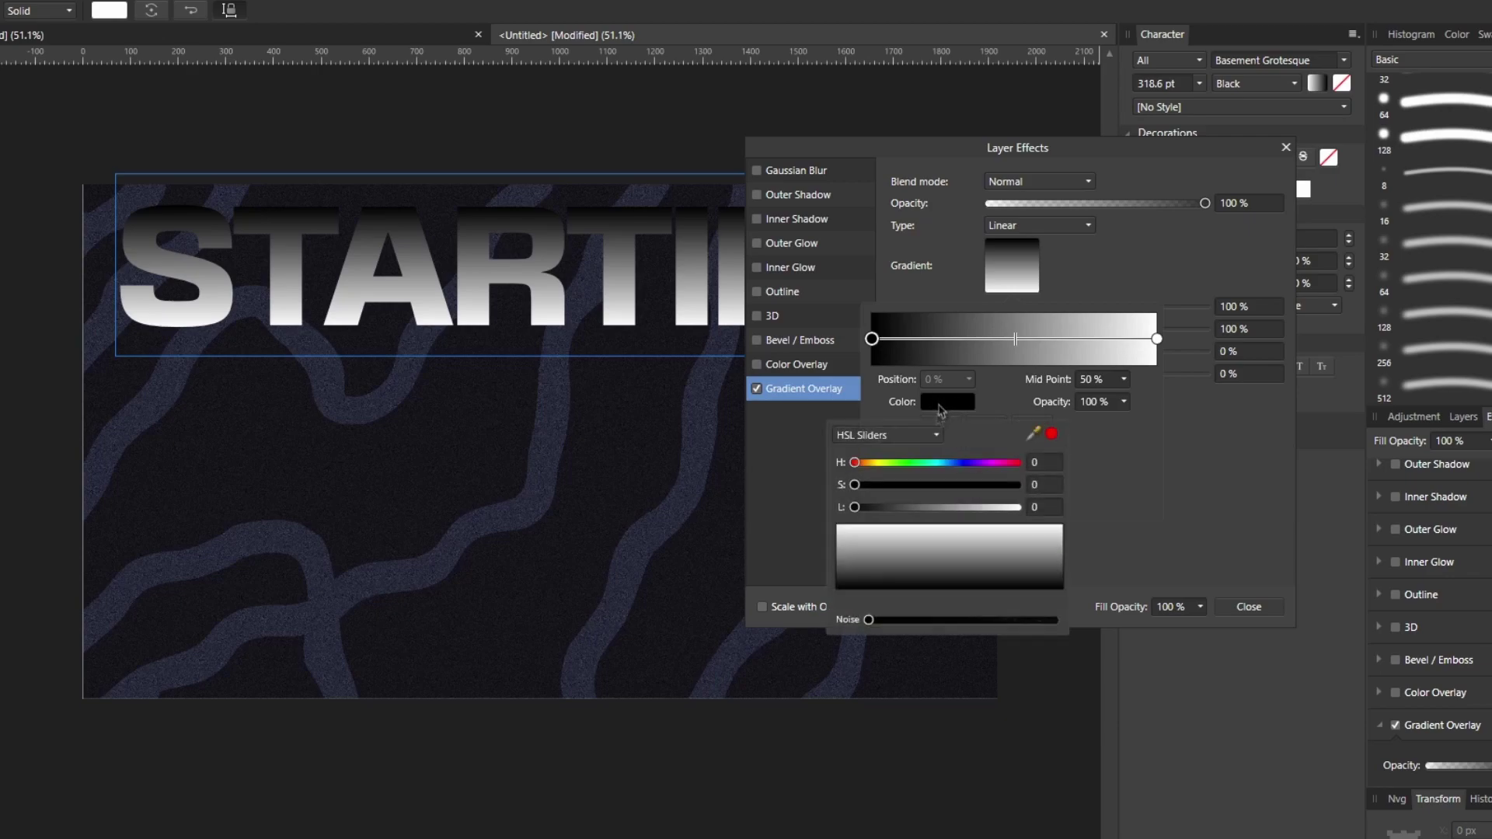
{"action": "left_click_drag", "start_coordinate": [855, 484], "coordinate": [940, 508]}
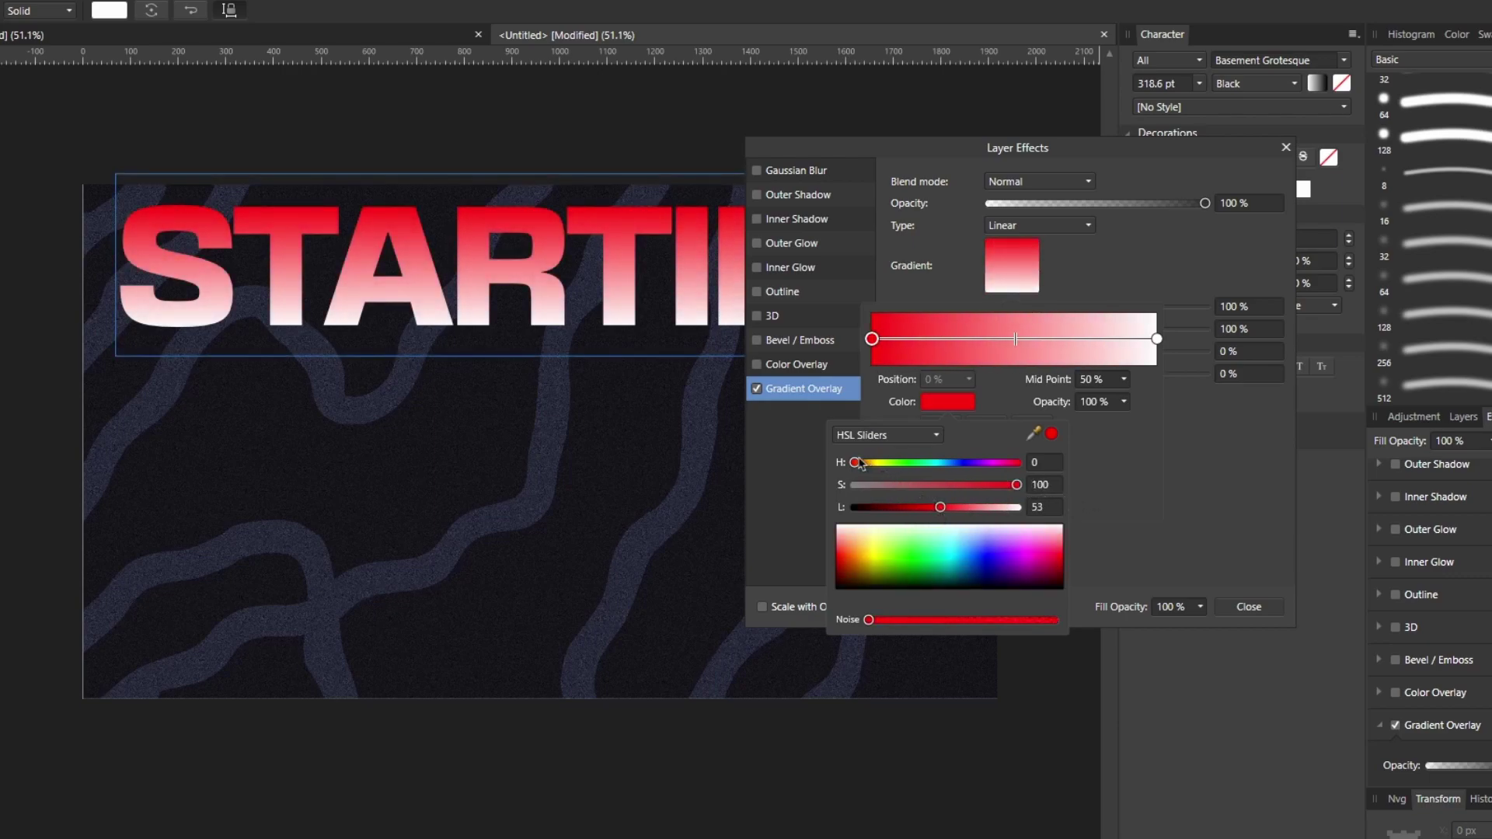
{"action": "left_click_drag", "start_coordinate": [855, 462], "coordinate": [867, 463]}
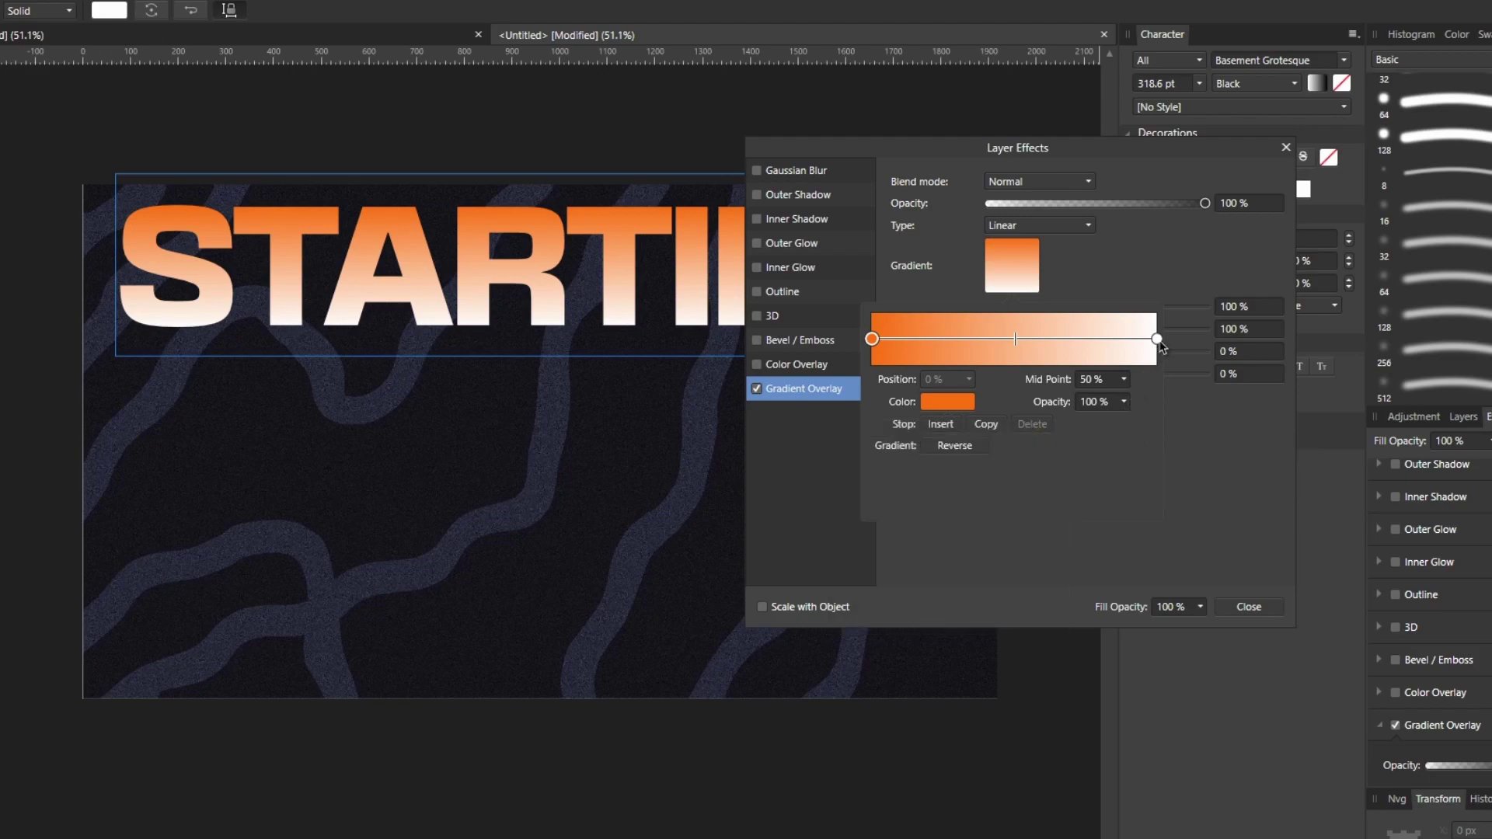
Colour the overlay gradient's end stop a dark crimson red and close the layer effects.
{"action": "left_click", "coordinate": [1157, 340]}
{"action": "left_click", "coordinate": [964, 404]}
{"action": "left_click", "coordinate": [947, 463]}
{"action": "left_click_drag", "start_coordinate": [855, 485], "coordinate": [1013, 469]}
{"action": "left_click", "coordinate": [969, 462]}
{"action": "left_click_drag", "start_coordinate": [924, 507], "coordinate": [902, 510]}
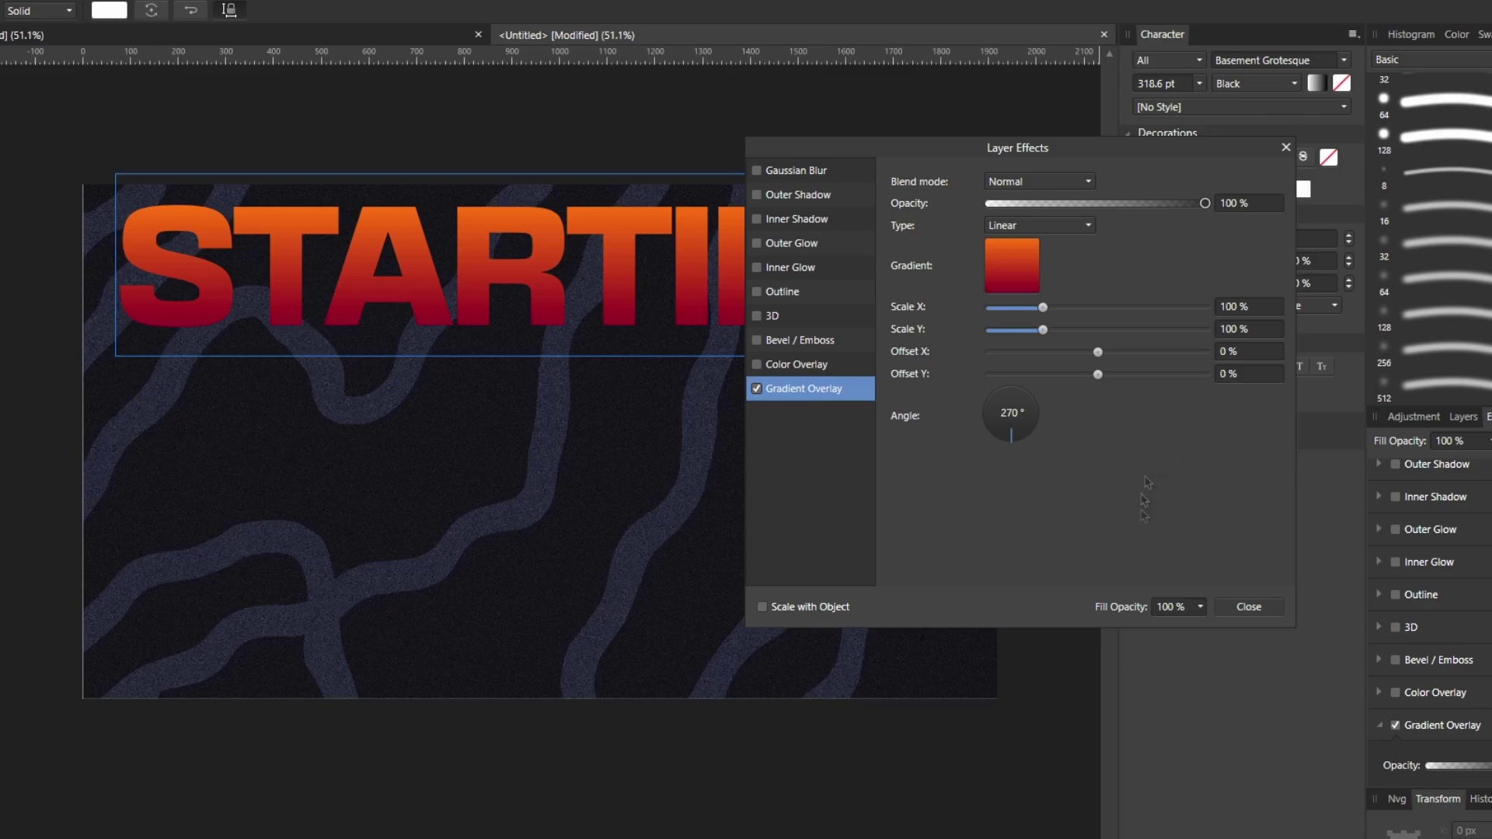
{"action": "left_click", "coordinate": [1240, 608]}
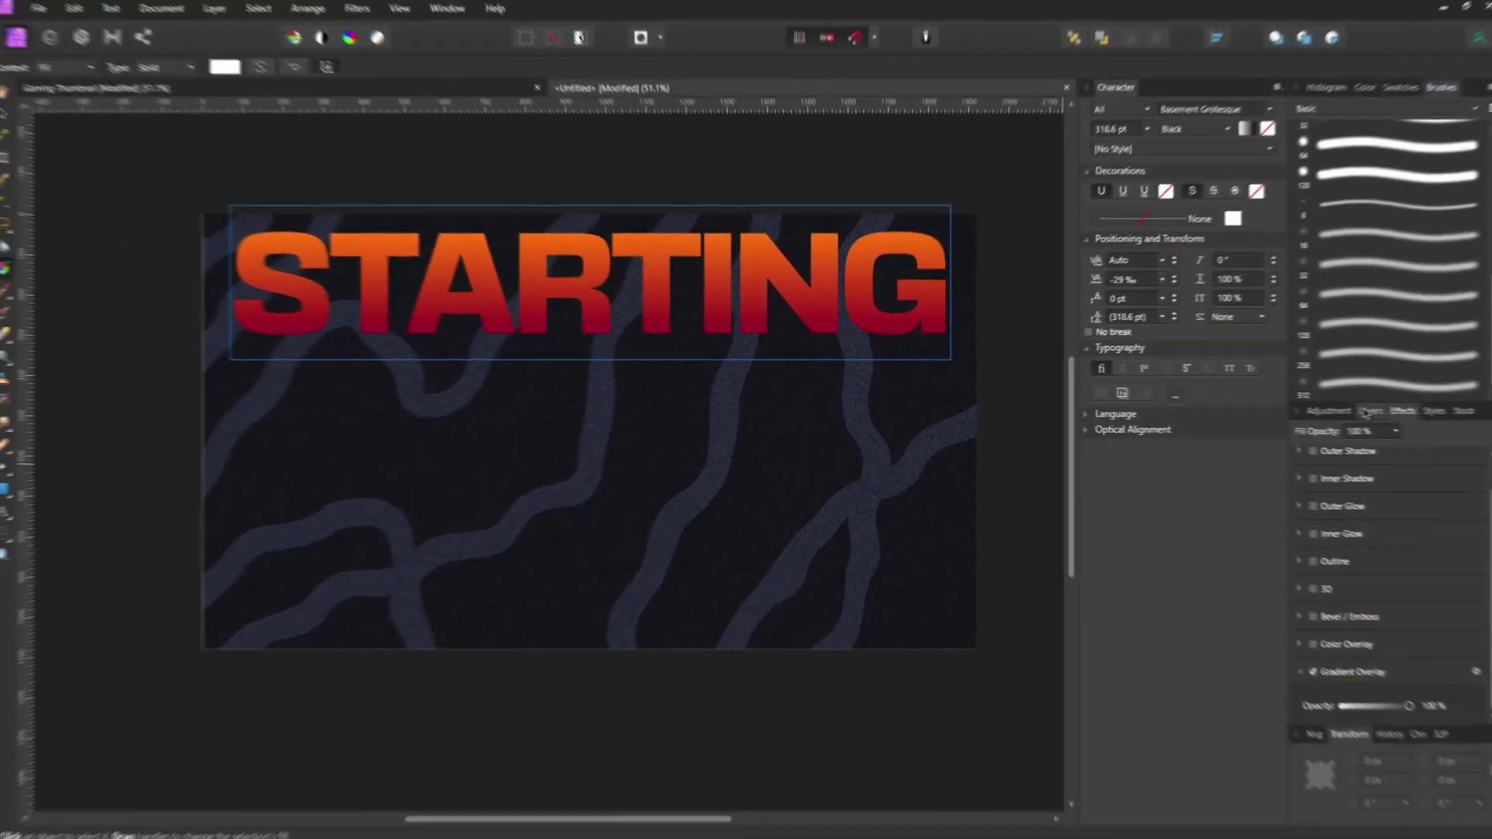
Rename the STARTING text layer to "gradient".
{"action": "left_click", "coordinate": [1464, 417]}
{"action": "double_click", "coordinate": [1330, 456]}
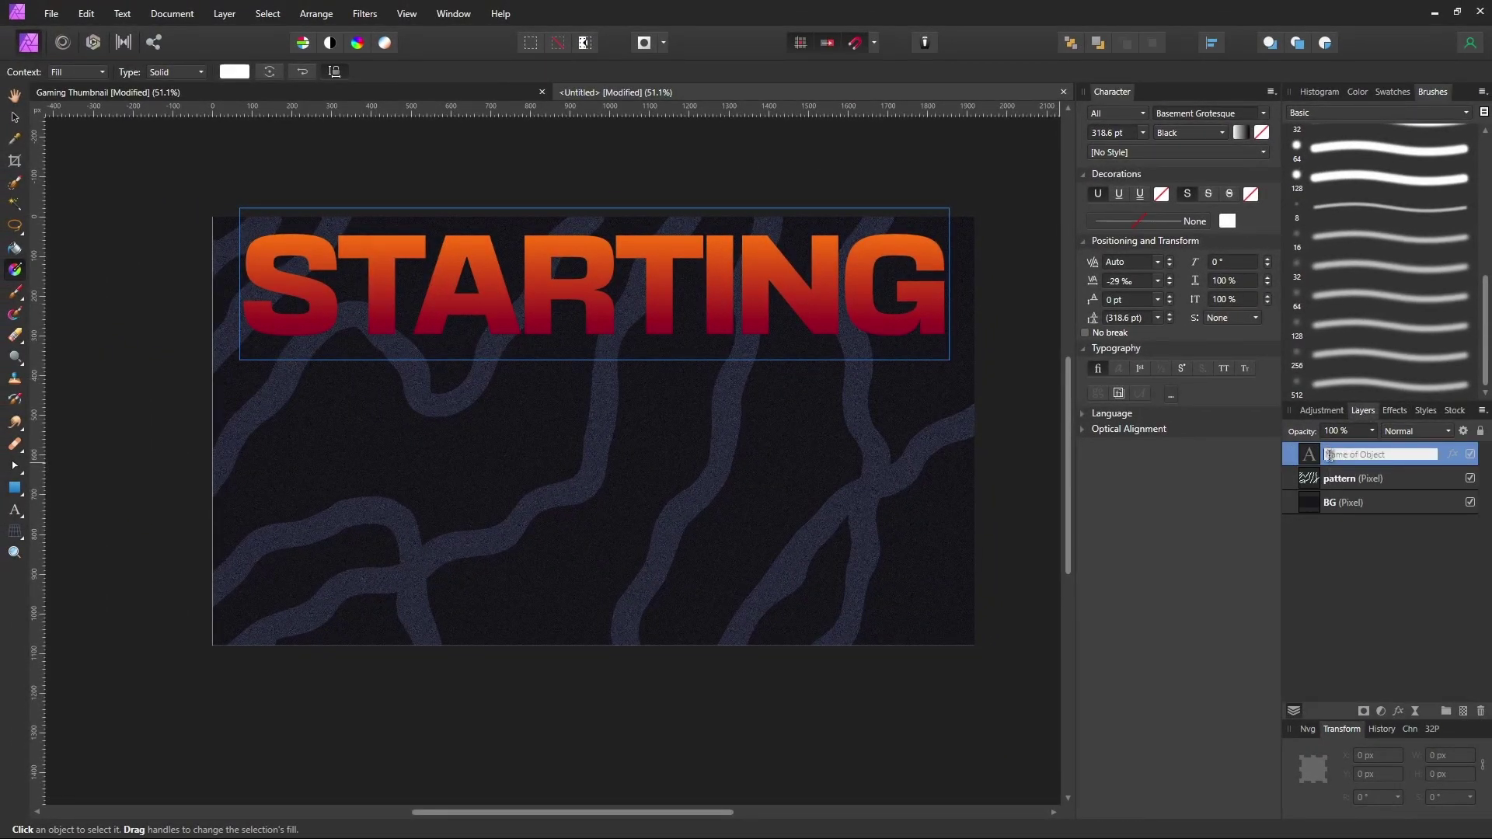
{"action": "type", "text": "gradient"}
{"action": "key", "text": "Return"}
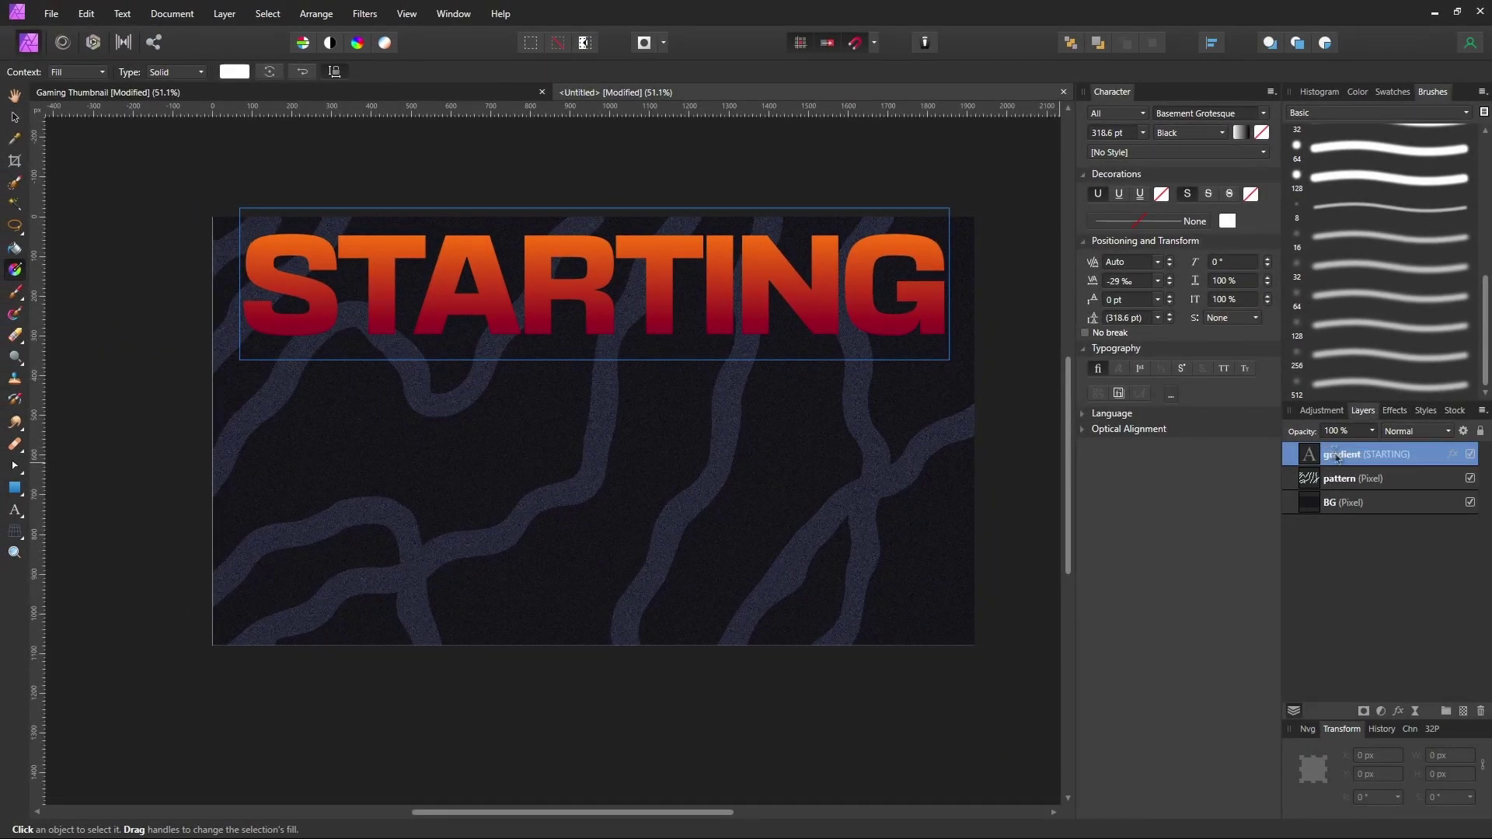
Duplicate the gradient text layer and rename the upper copy "stroke".
{"action": "key", "text": "ctrl+j"}
{"action": "double_click", "coordinate": [1347, 454]}
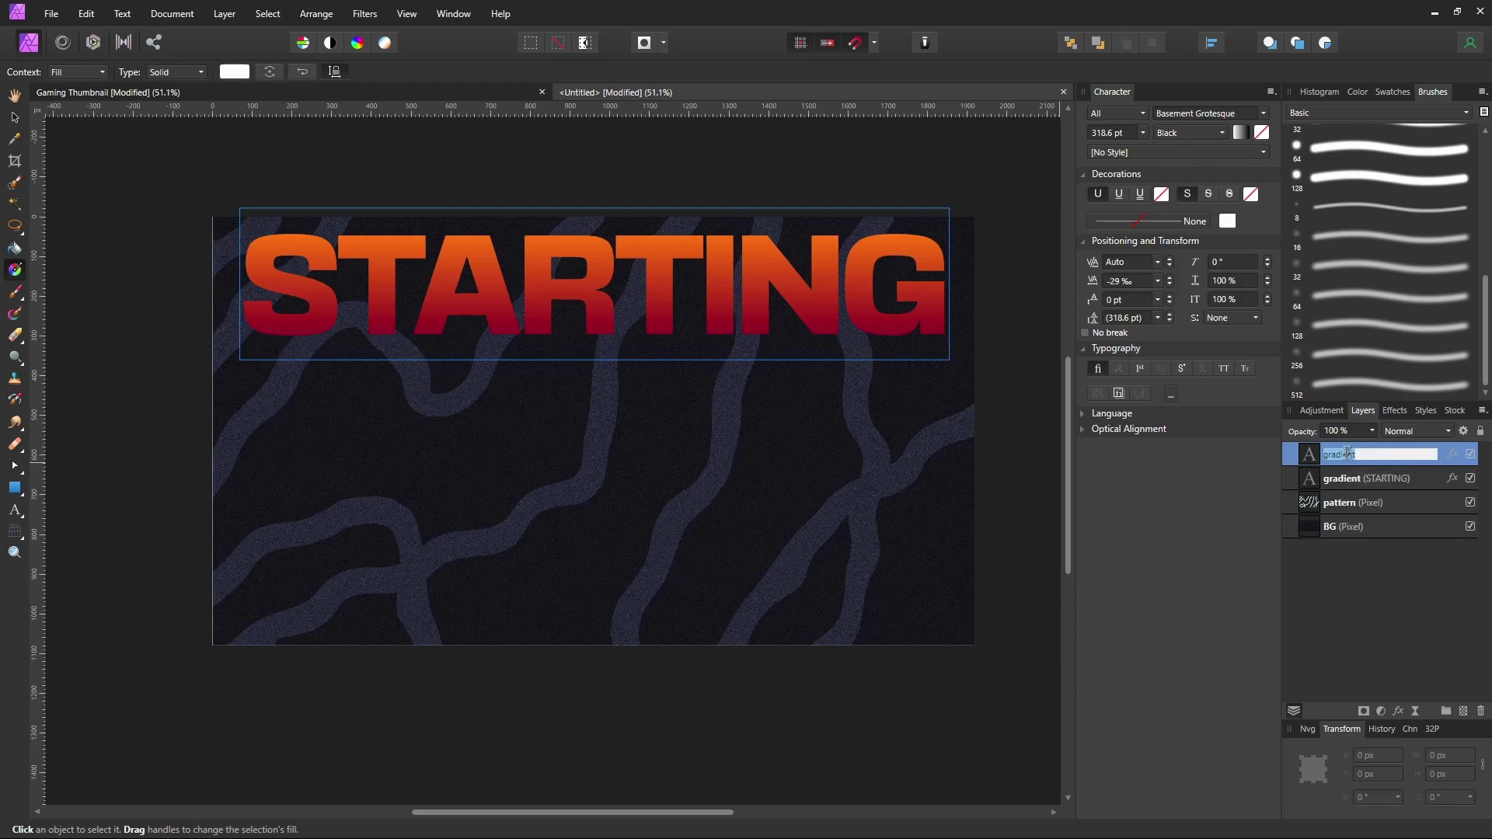
{"action": "type", "text": "stroke"}
{"action": "key", "text": "Return"}
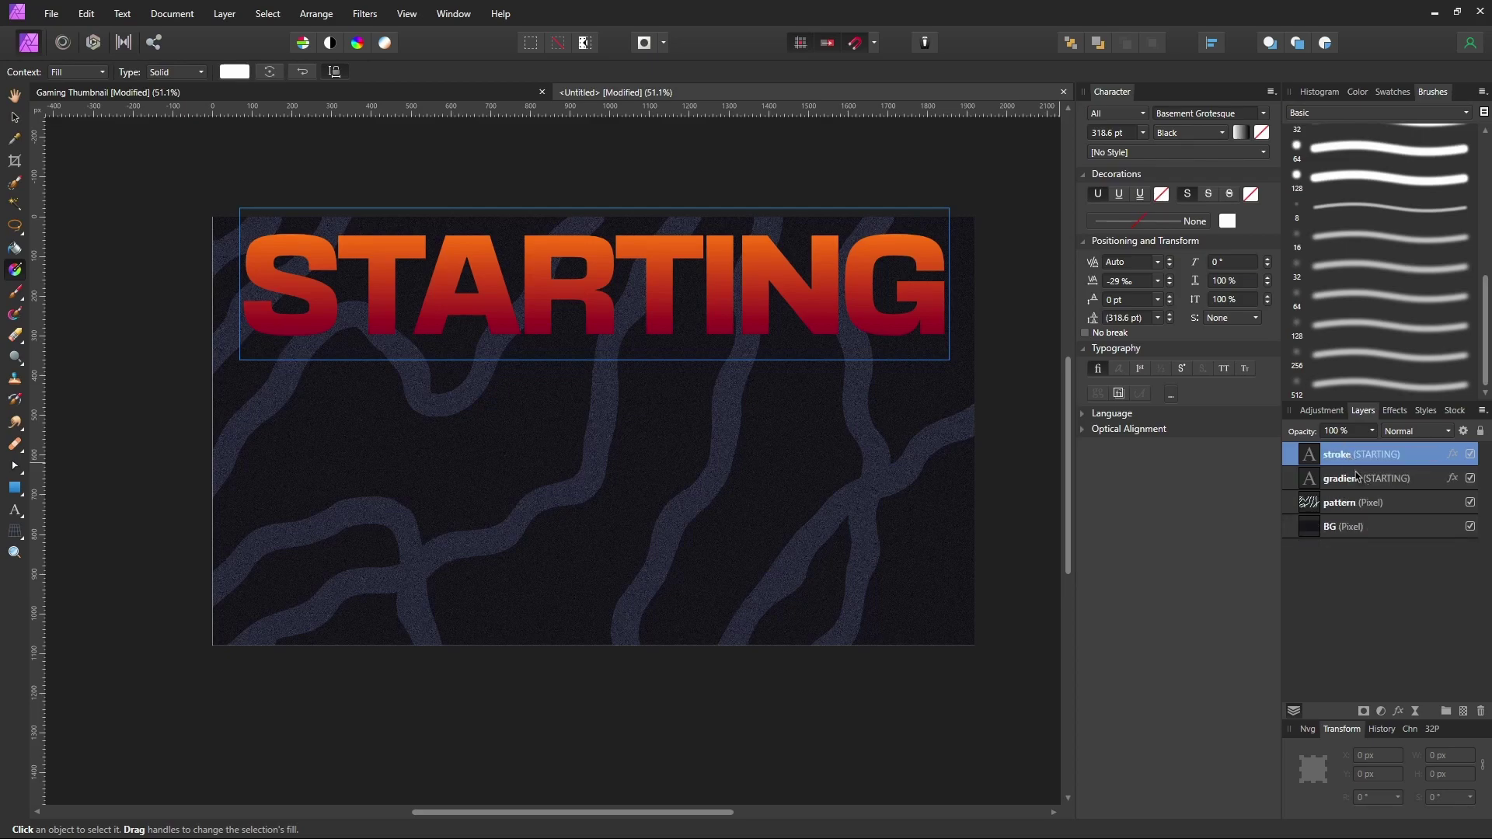
Turn off the Gradient Overlay on the stroke layer and reduce its fill opacity to 0 %.
{"action": "left_click", "coordinate": [1454, 455]}
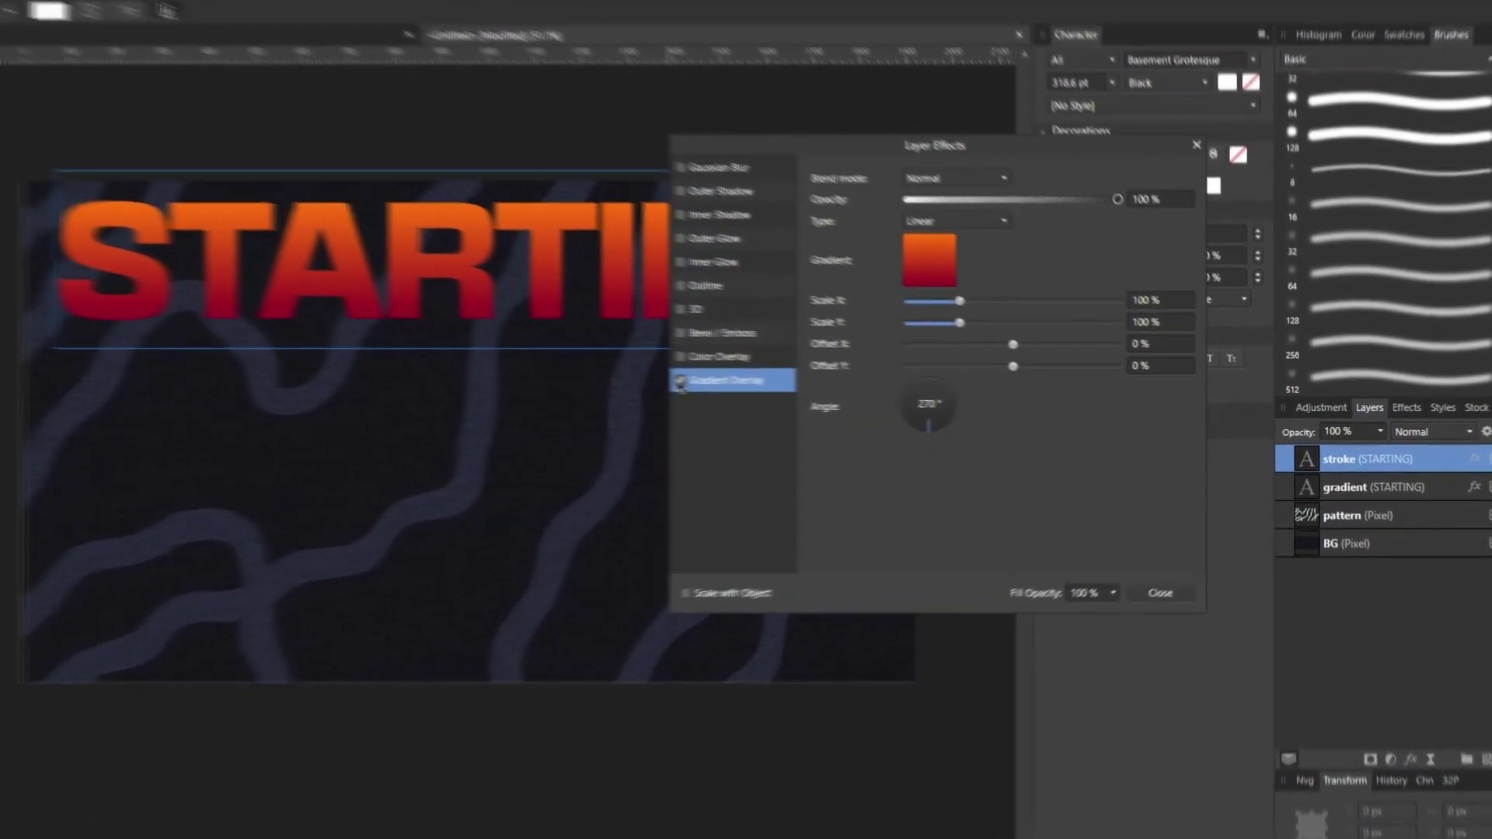
{"action": "left_click", "coordinate": [664, 380]}
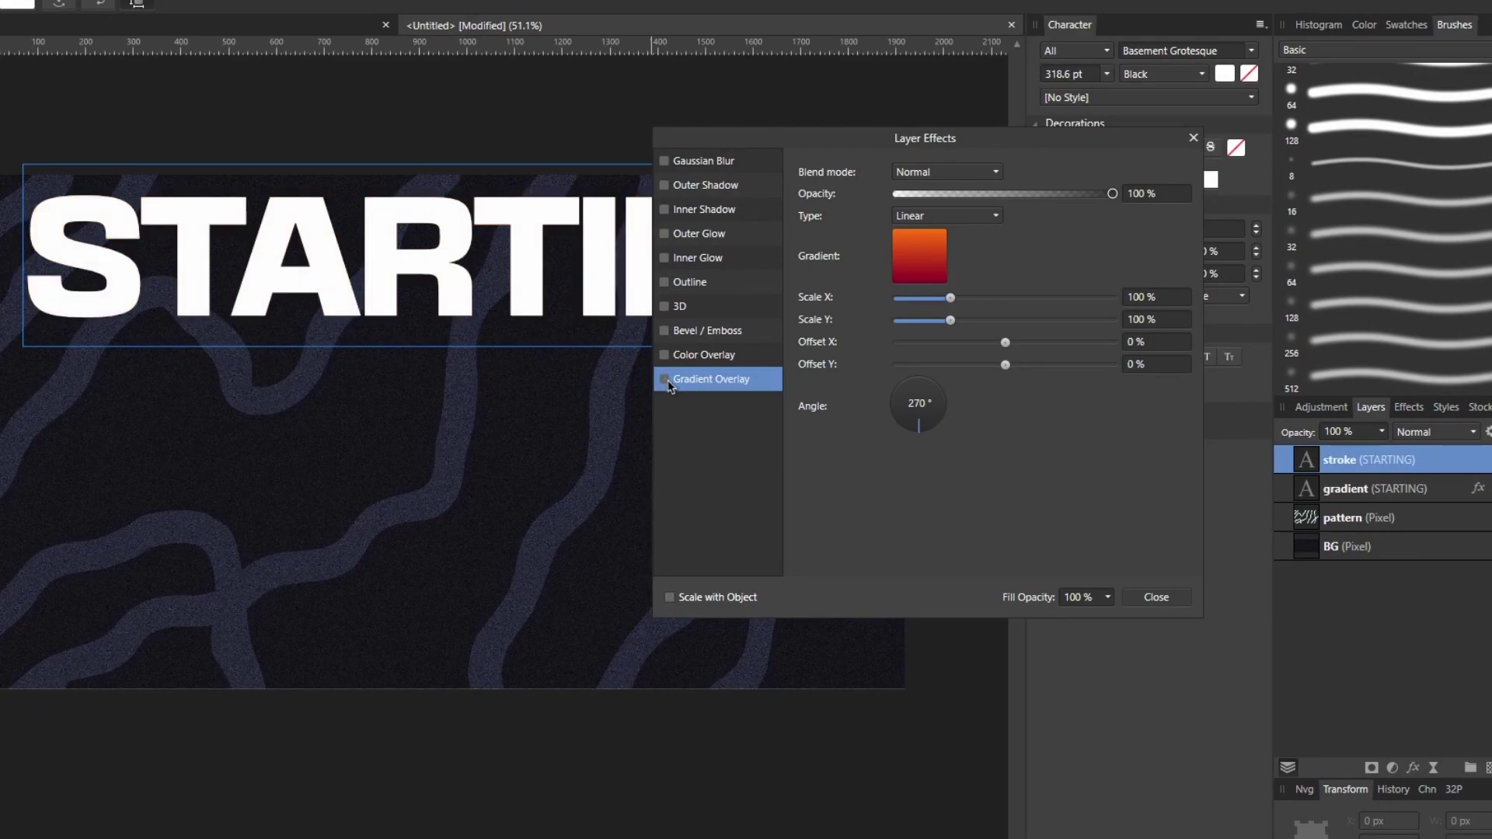
{"action": "left_click", "coordinate": [1107, 597]}
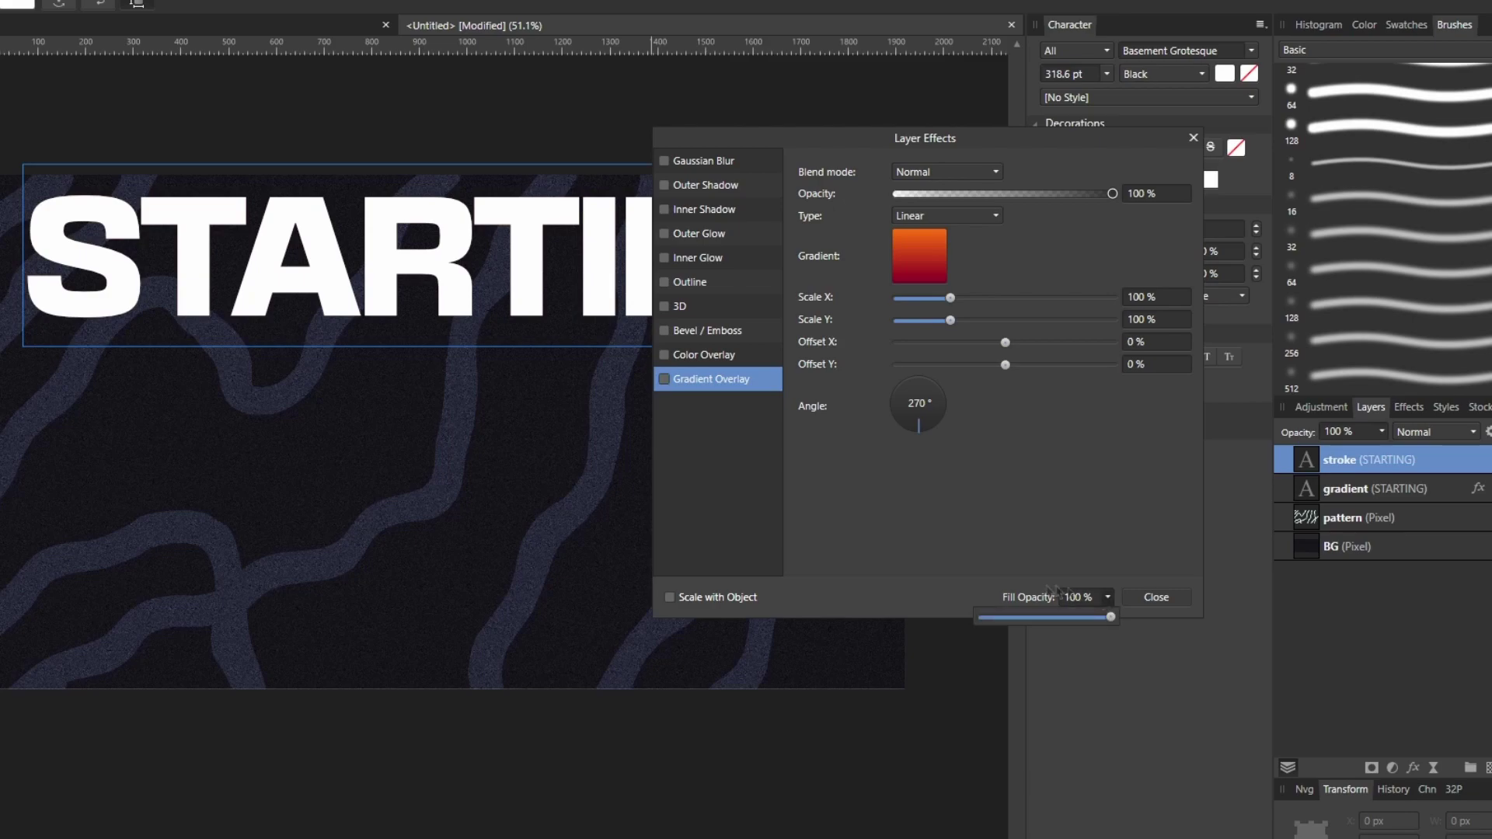
{"action": "left_click_drag", "start_coordinate": [1094, 624], "coordinate": [919, 618]}
Add a solid black Outline effect to the stroke layer with a 6 px radius and Inside alignment.
{"action": "left_click", "coordinate": [665, 283]}
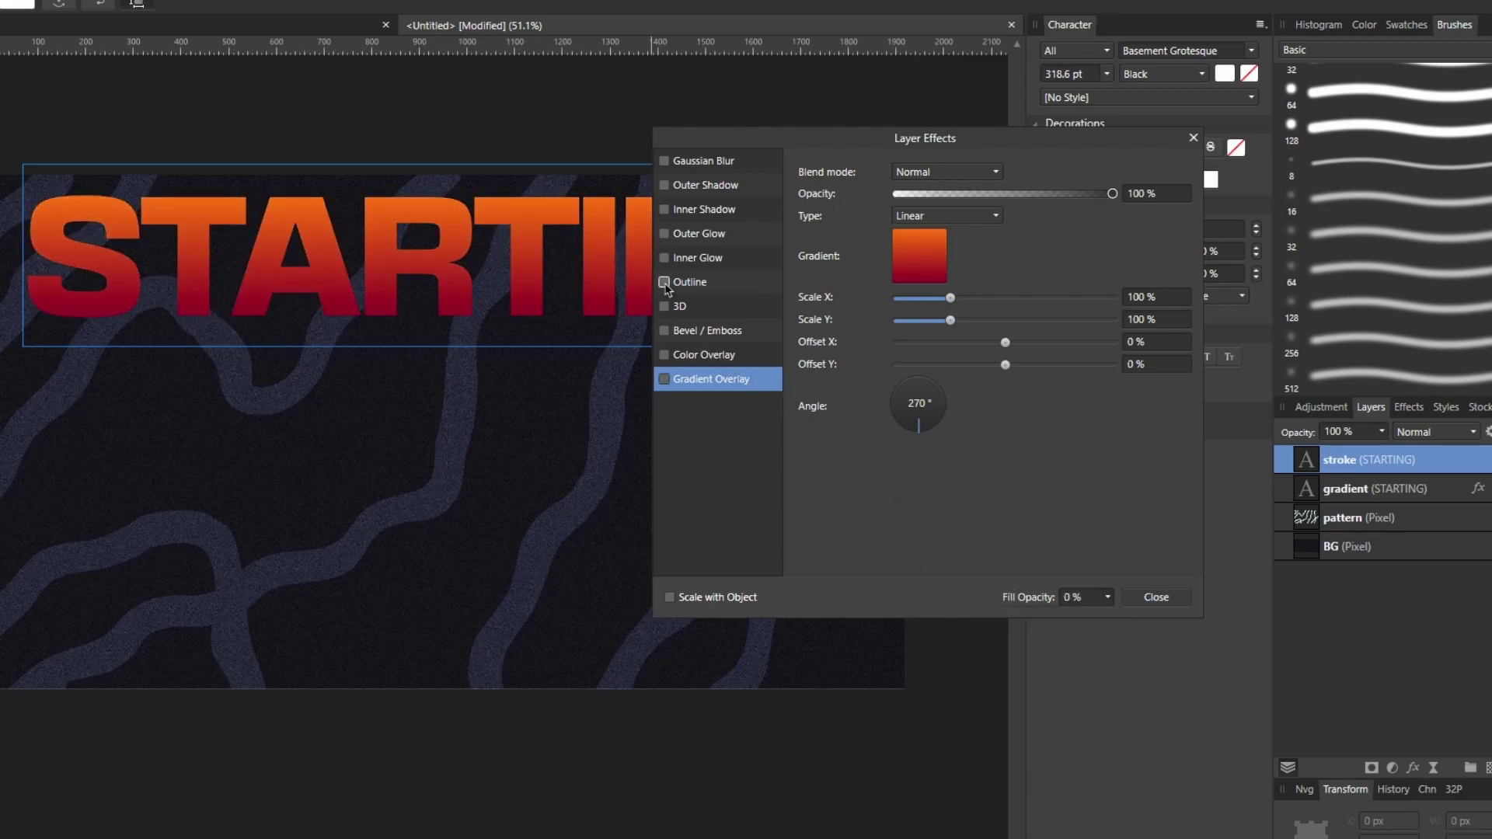
{"action": "left_click", "coordinate": [665, 282]}
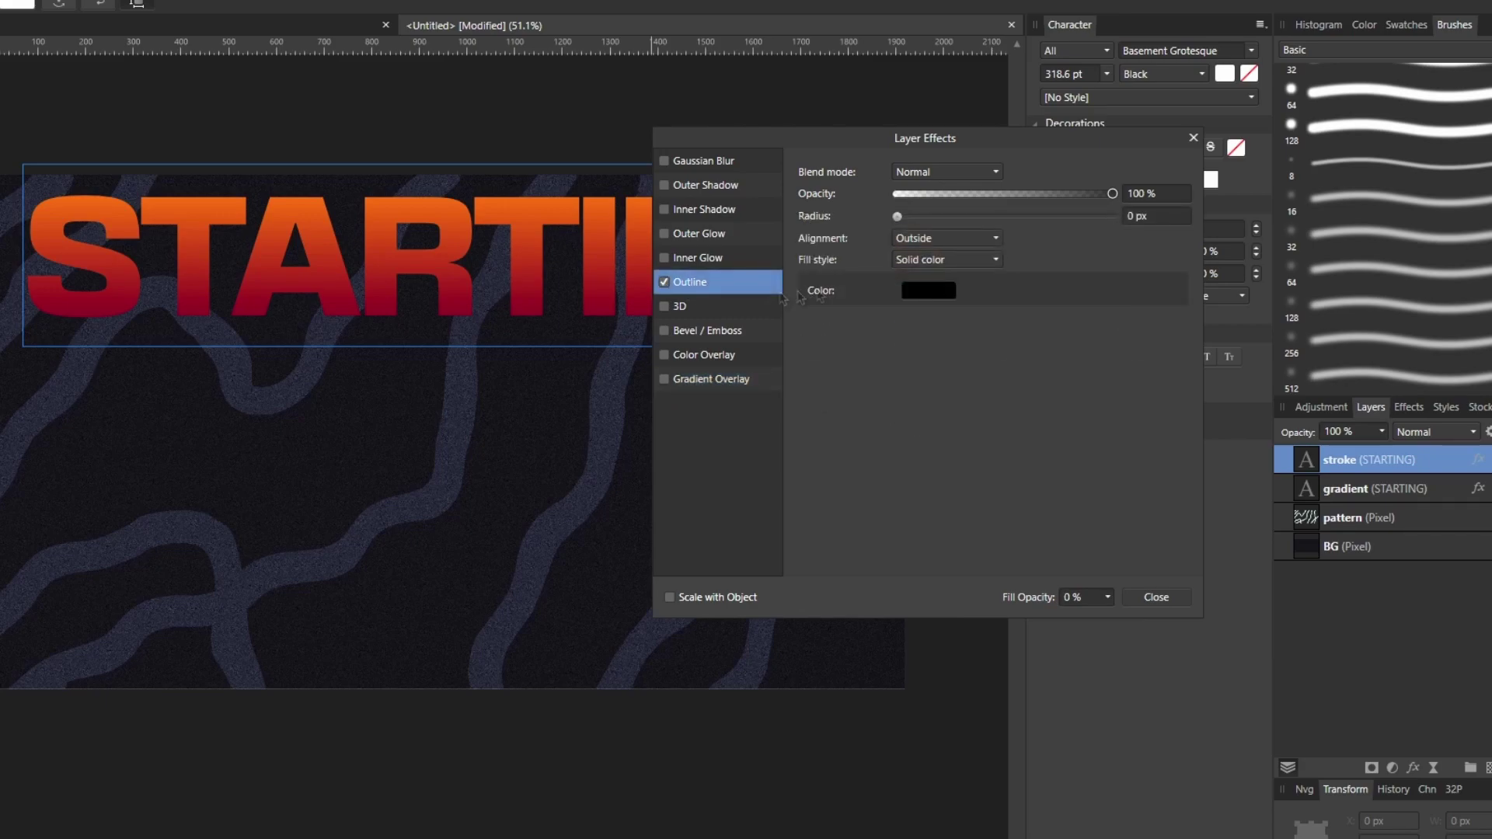
{"action": "left_click_drag", "start_coordinate": [898, 219], "coordinate": [971, 229]}
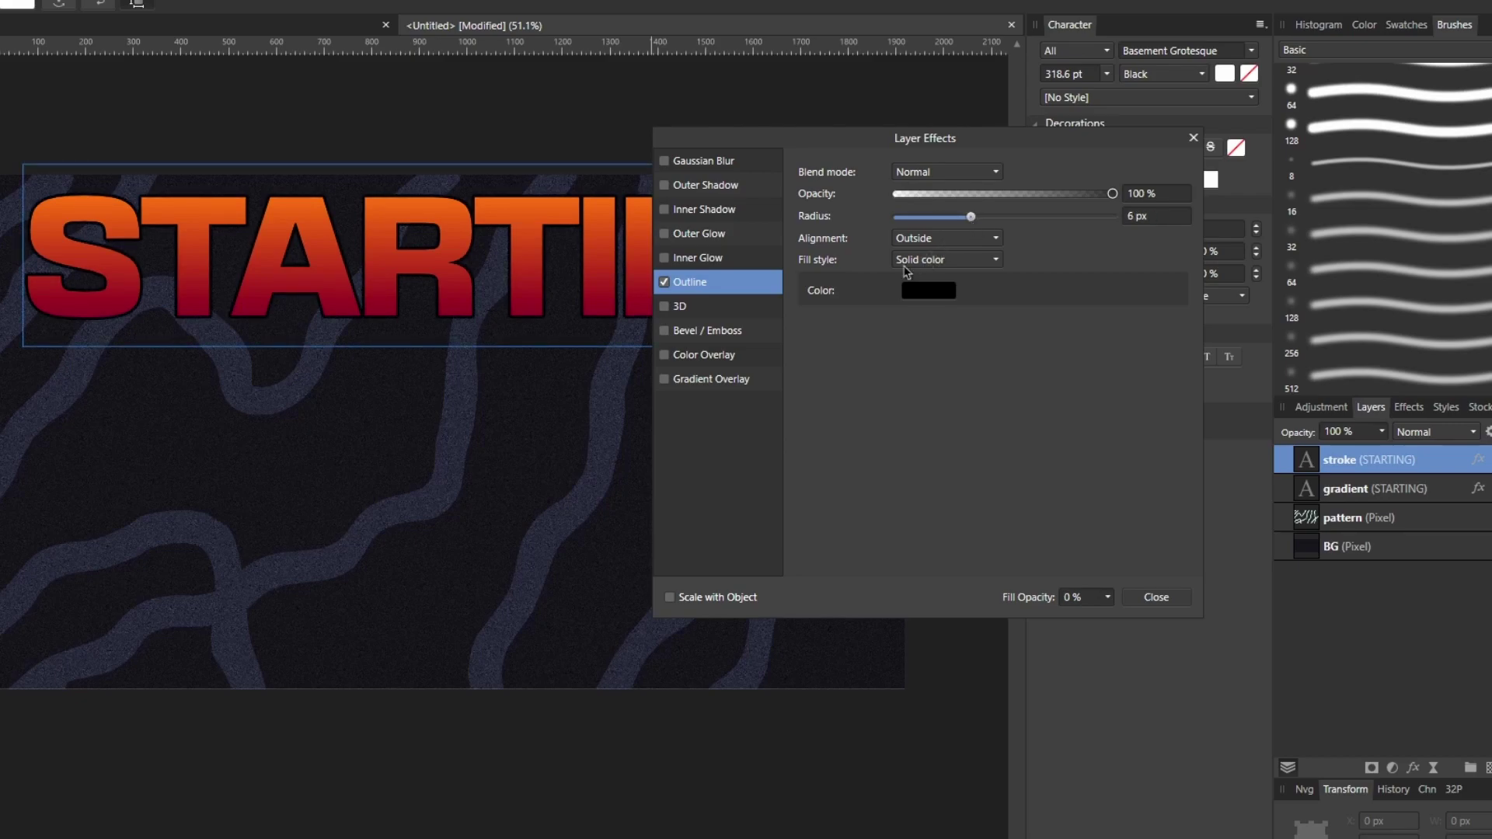
{"action": "left_click", "coordinate": [901, 239]}
{"action": "left_click", "coordinate": [903, 302]}
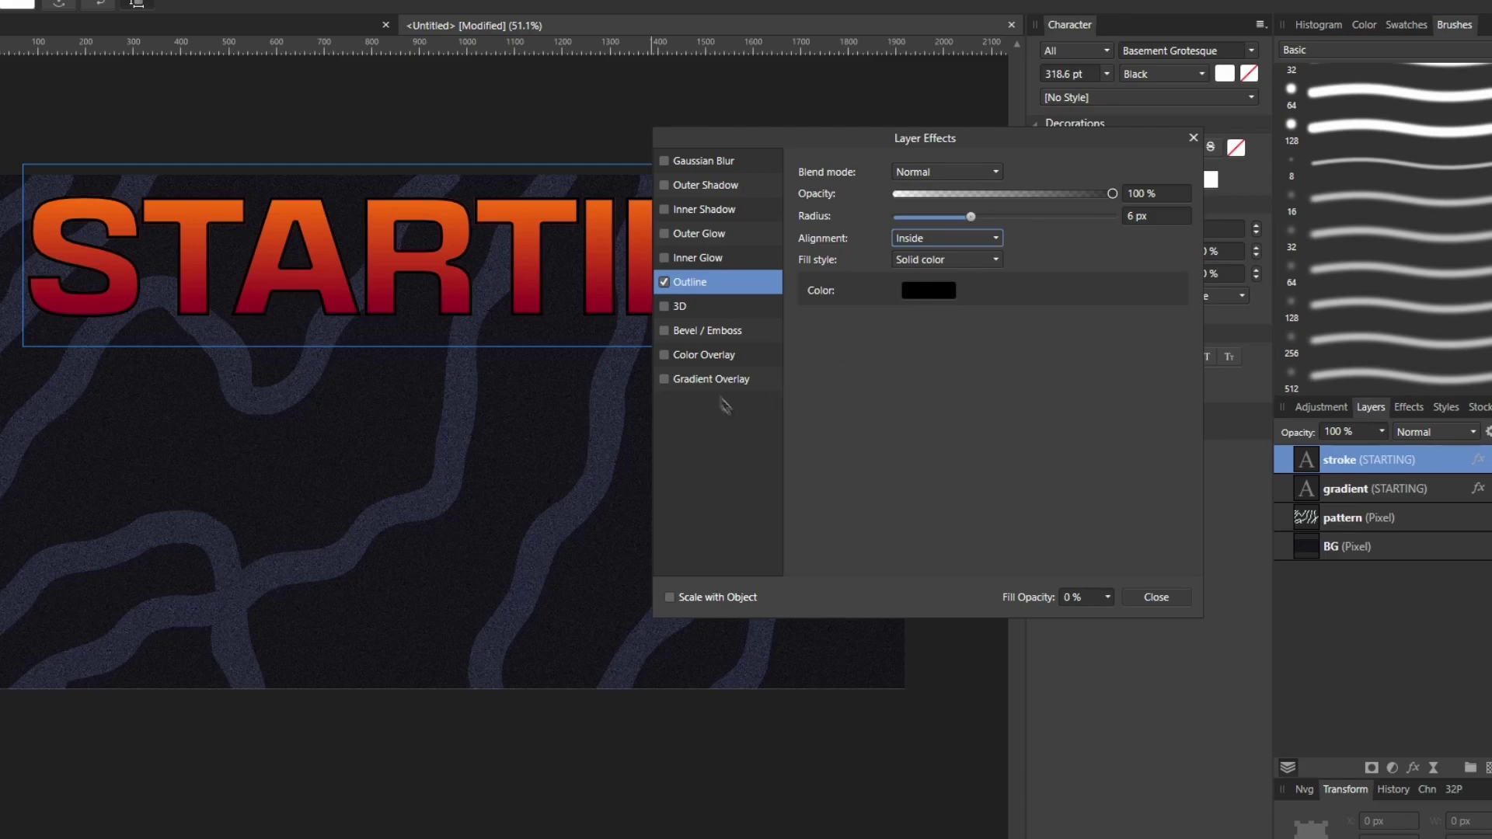
Shift the midpoint of the gradient layer's overlay gradient to 70 % so orange covers more of the letters.
{"action": "left_click", "coordinate": [1343, 495]}
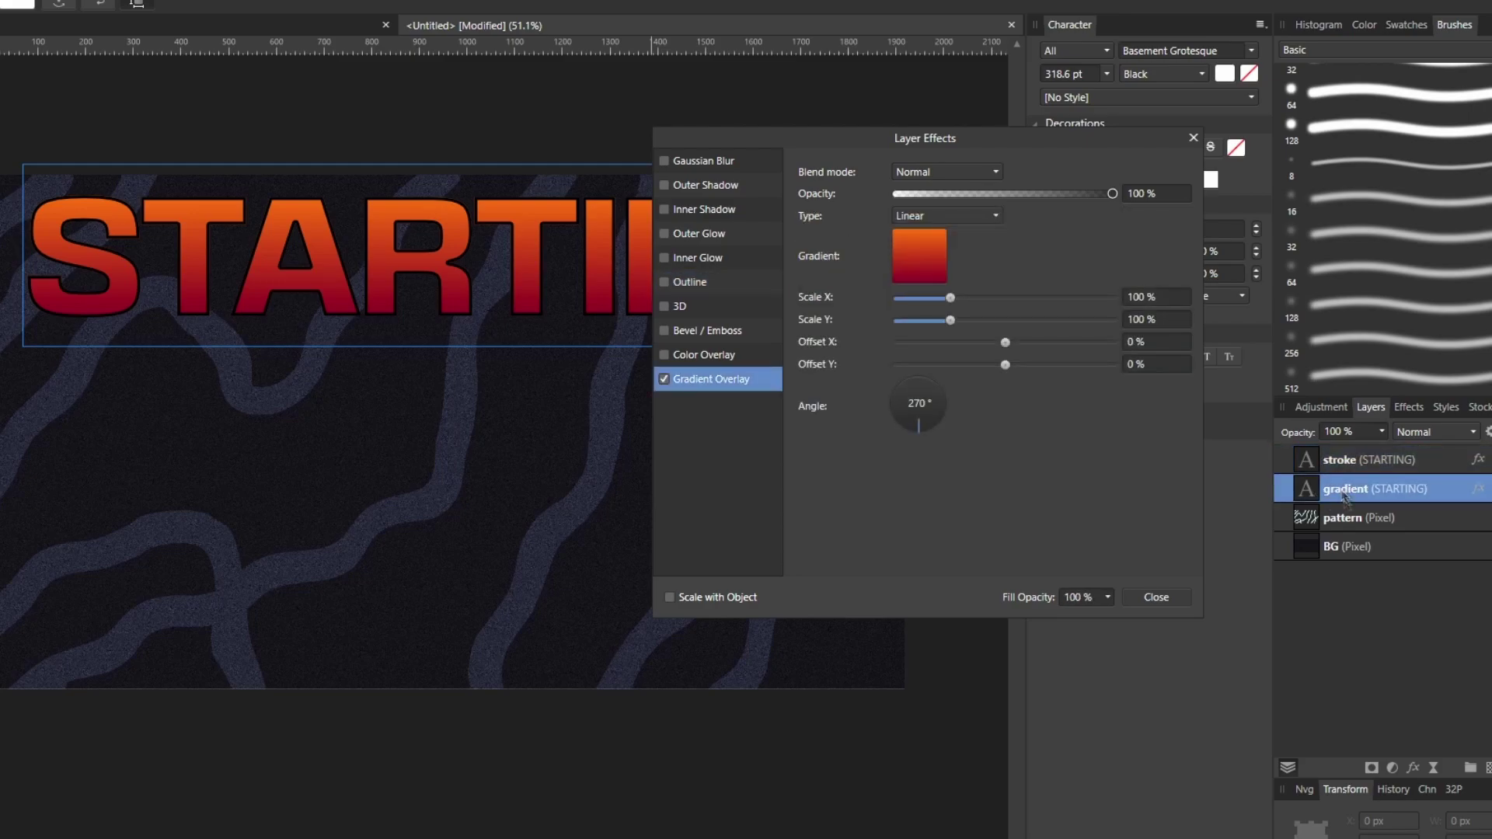
{"action": "left_click", "coordinate": [896, 259]}
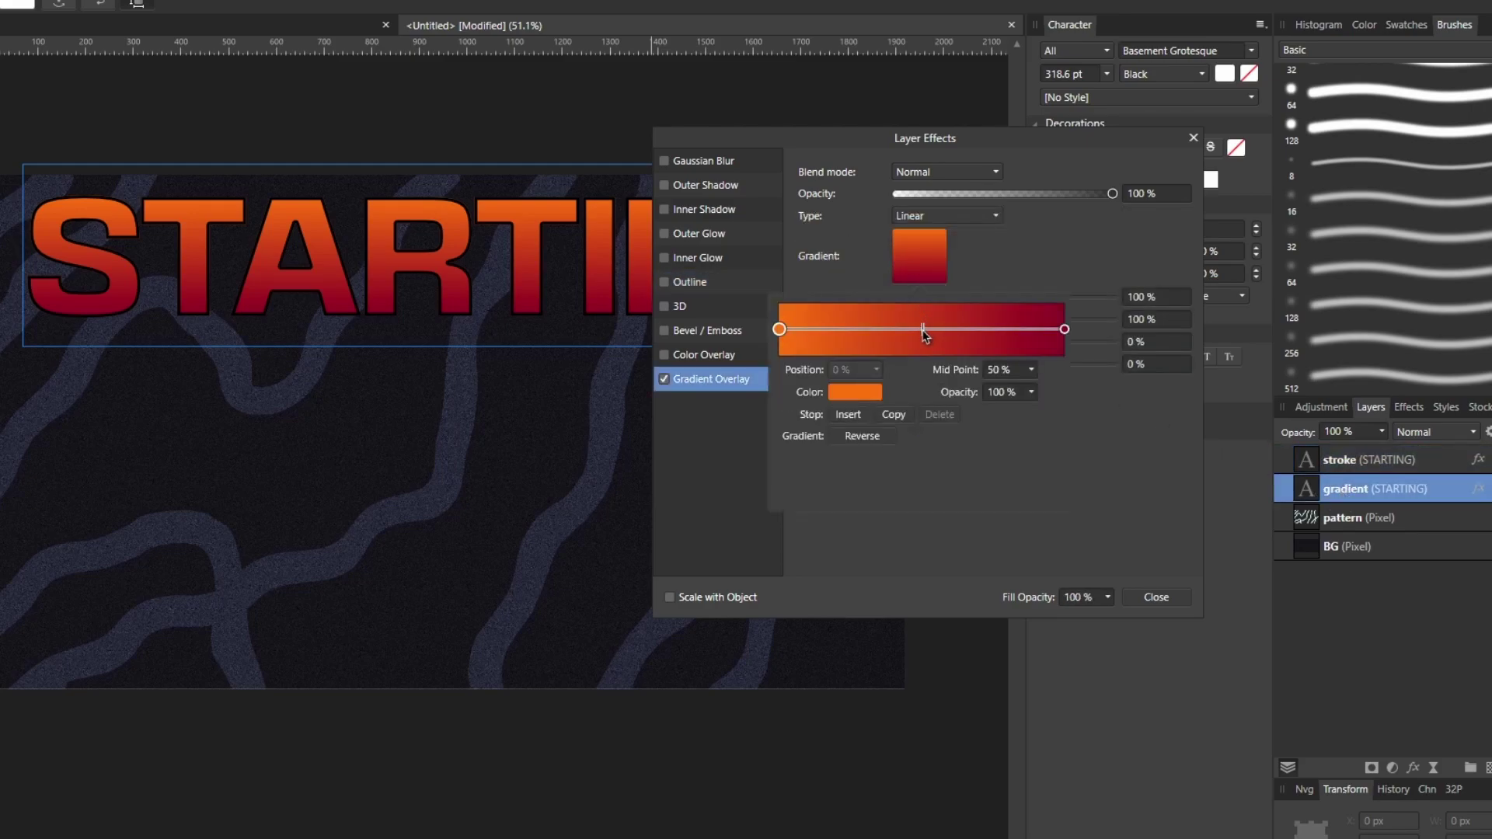
{"action": "left_click_drag", "start_coordinate": [924, 329], "coordinate": [991, 345]}
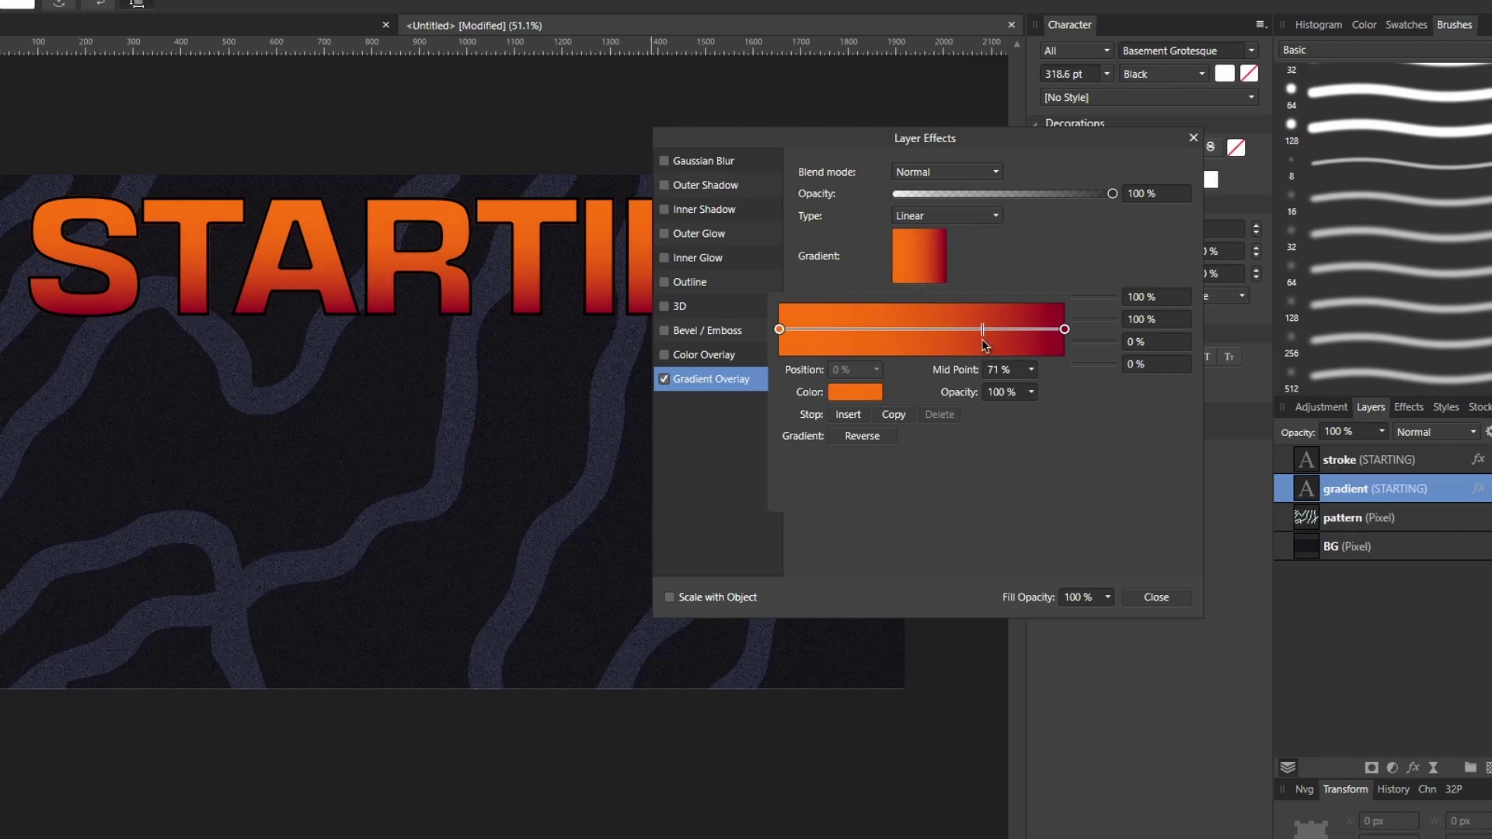
{"action": "left_click_drag", "start_coordinate": [983, 346], "coordinate": [983, 345]}
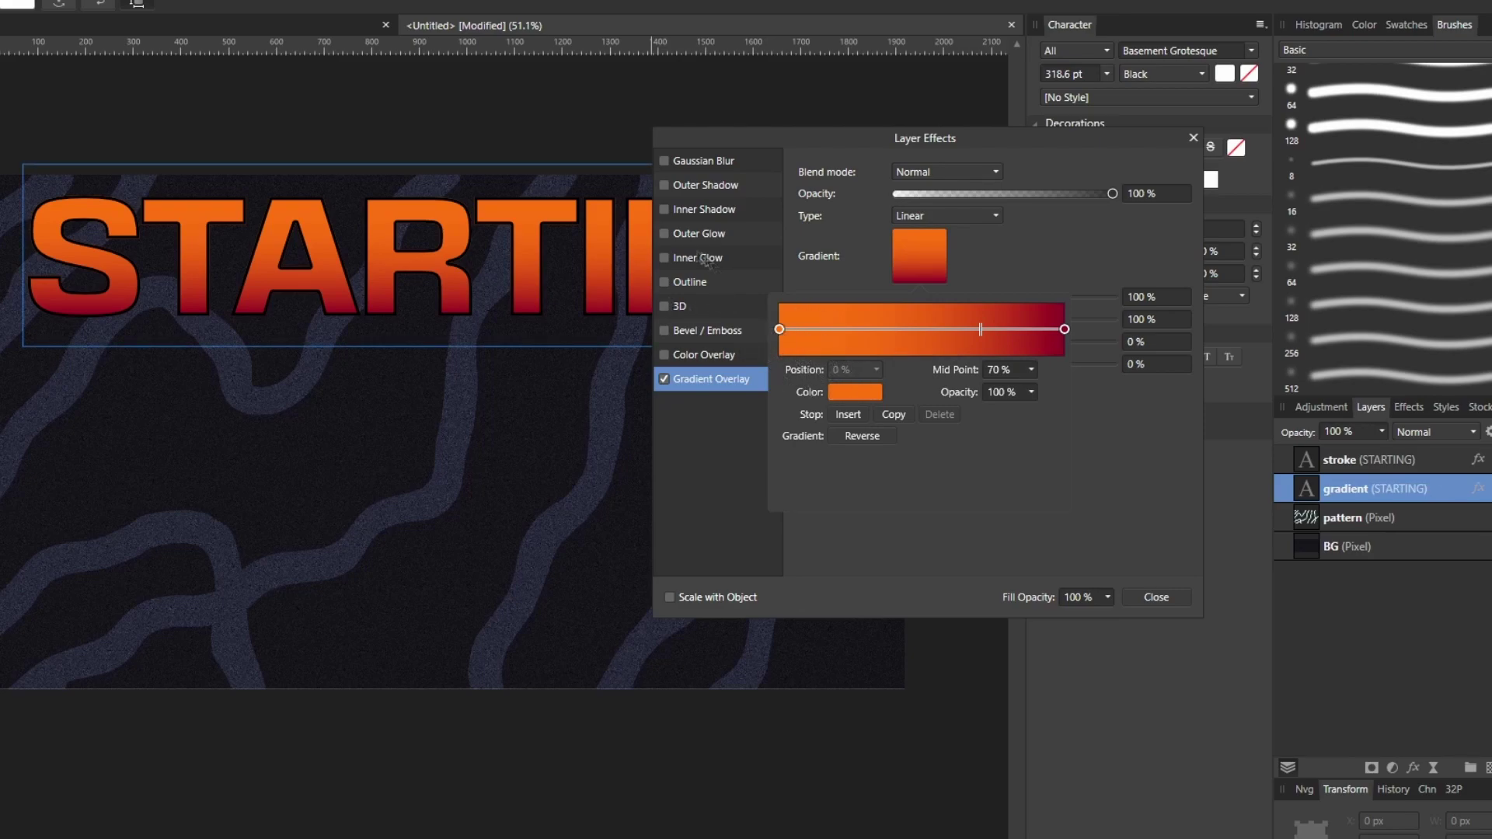
Recolour the stroke layer's outline with the orange sampled from the upper part of the title letters.
{"action": "left_click", "coordinate": [1344, 469]}
{"action": "left_click", "coordinate": [1345, 463]}
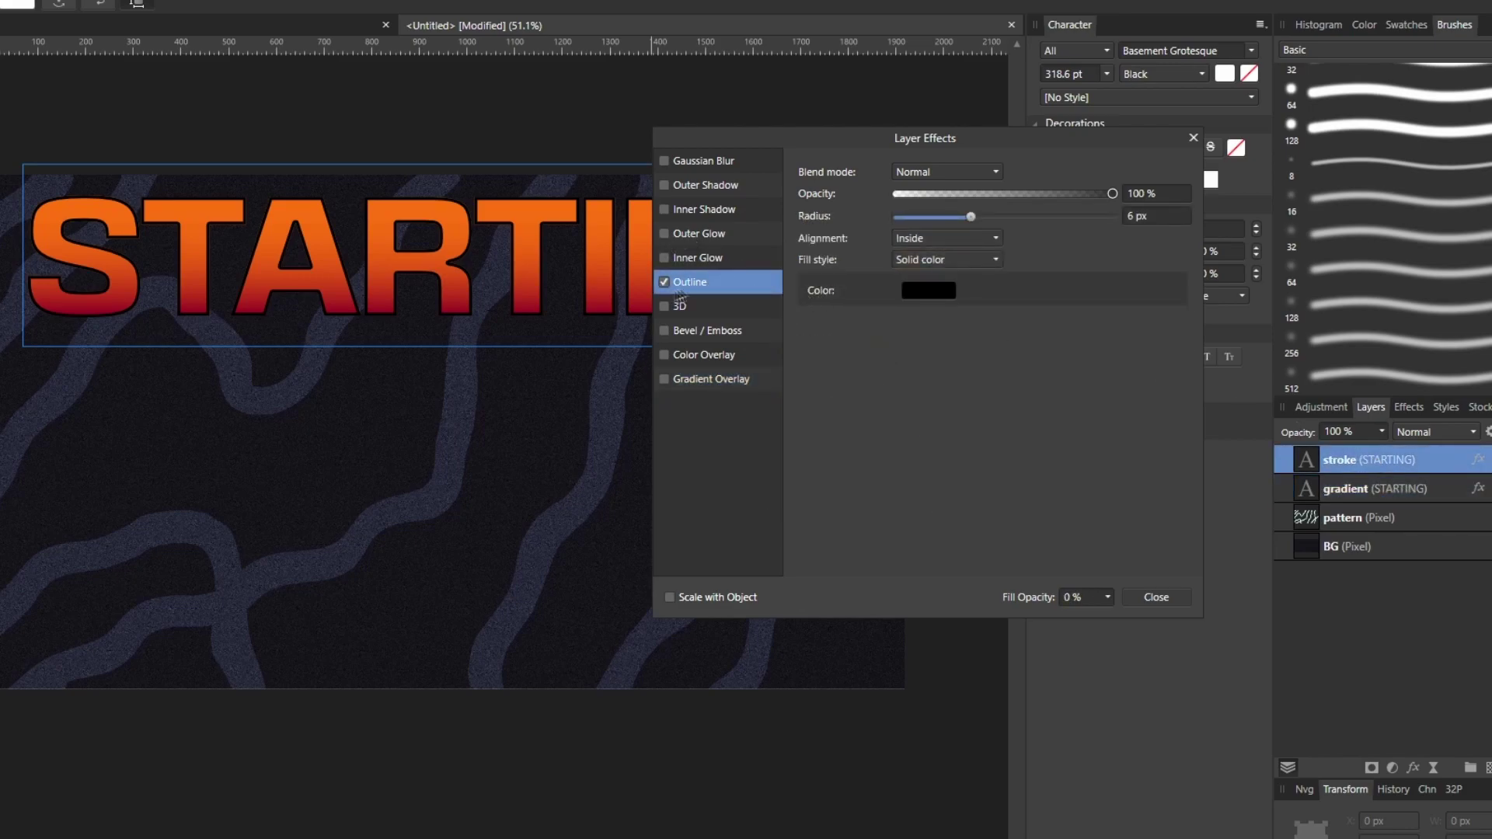
{"action": "left_click", "coordinate": [942, 290]}
{"action": "left_click_drag", "start_coordinate": [1015, 327], "coordinate": [565, 219]}
{"action": "left_click", "coordinate": [1033, 323]}
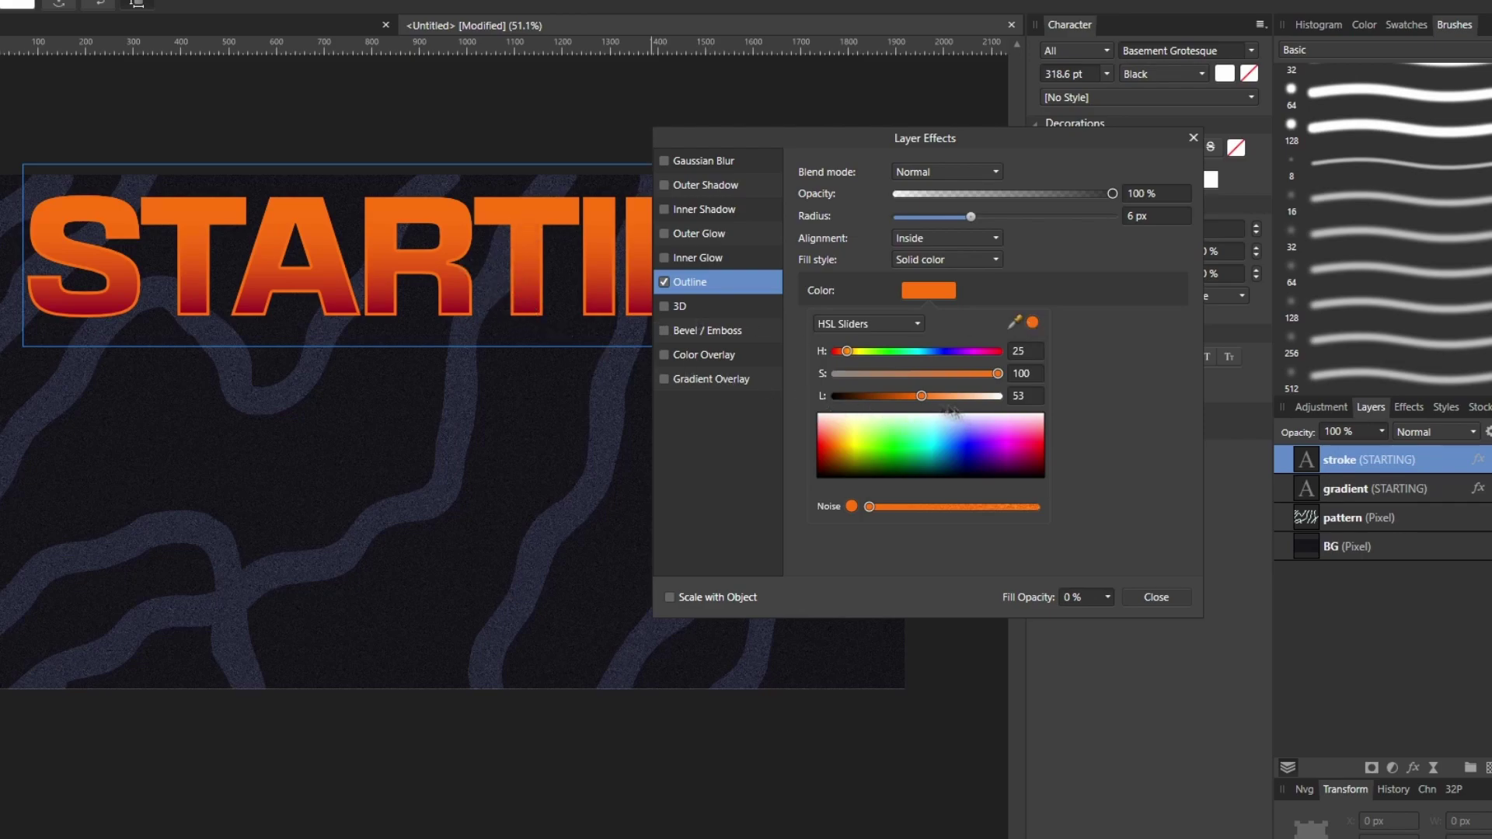
Lighten the outline's orange to a pale peach by raising its HSL lightness, and close the layer effects.
{"action": "left_click", "coordinate": [862, 324]}
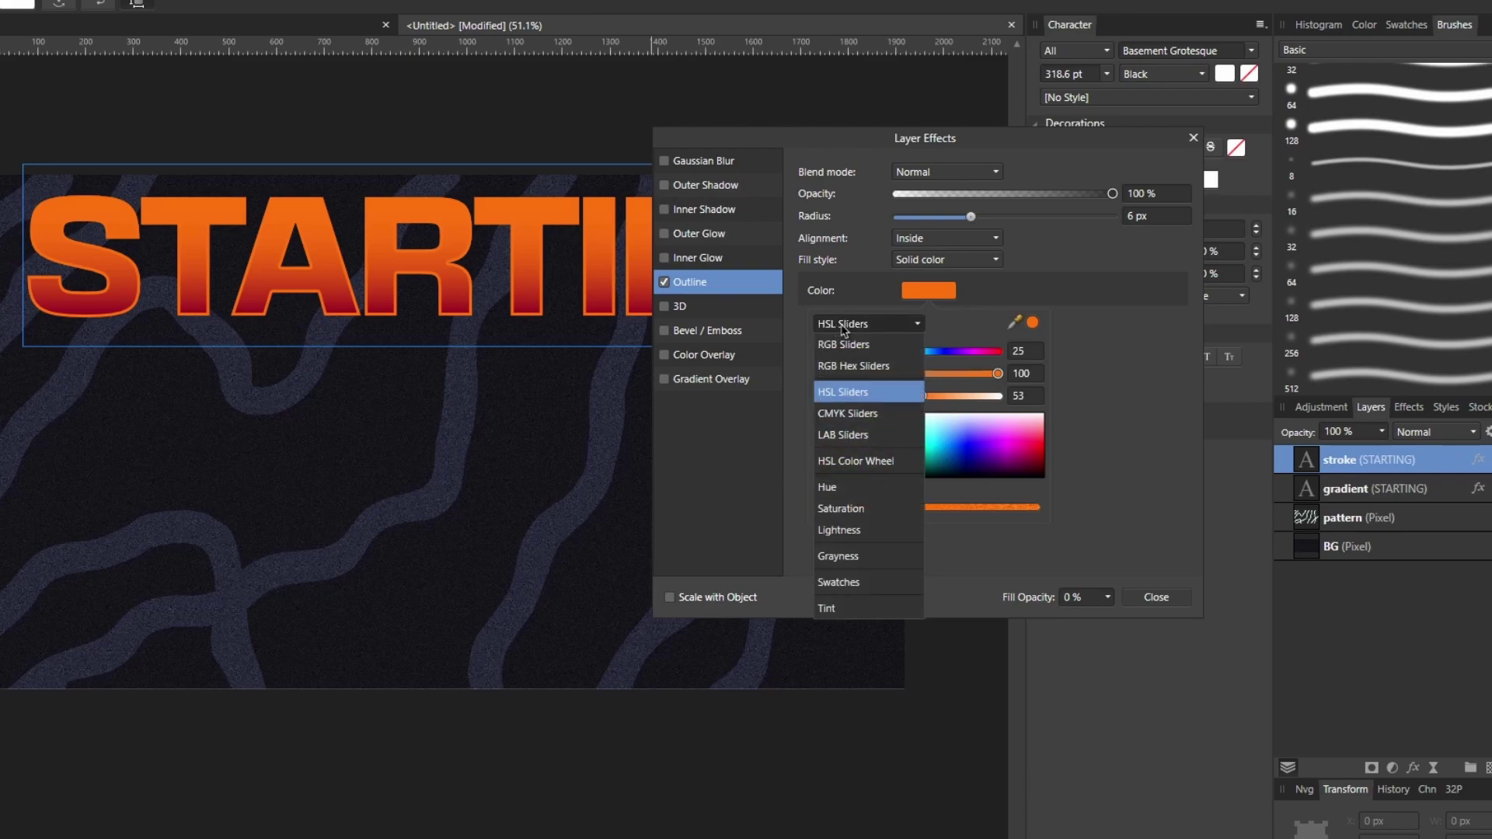
{"action": "left_click", "coordinate": [846, 329]}
{"action": "left_click_drag", "start_coordinate": [924, 398], "coordinate": [962, 399]}
{"action": "left_click", "coordinate": [1155, 597]}
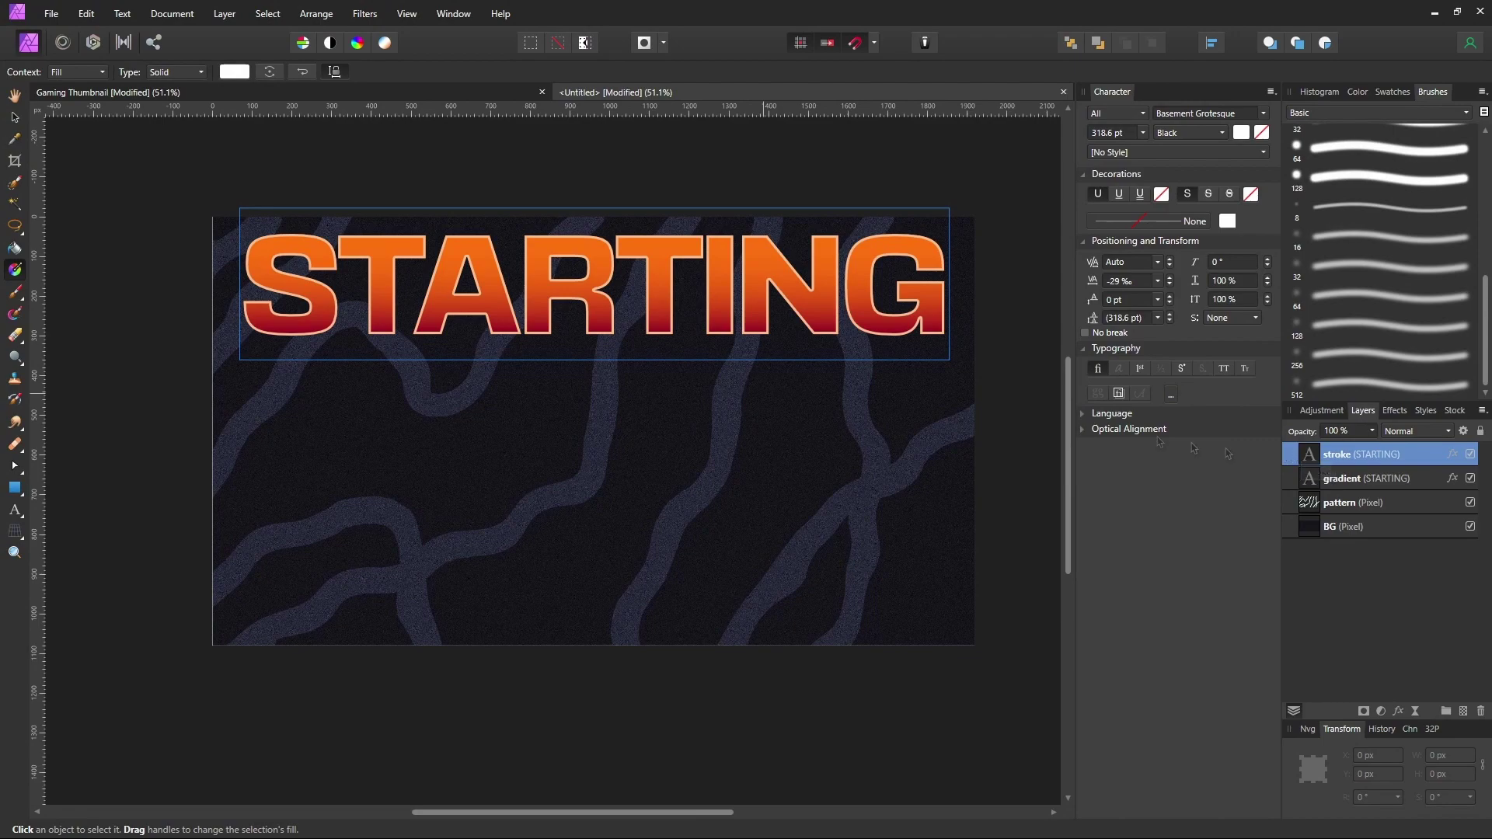
{"action": "left_click", "coordinate": [1339, 481]}
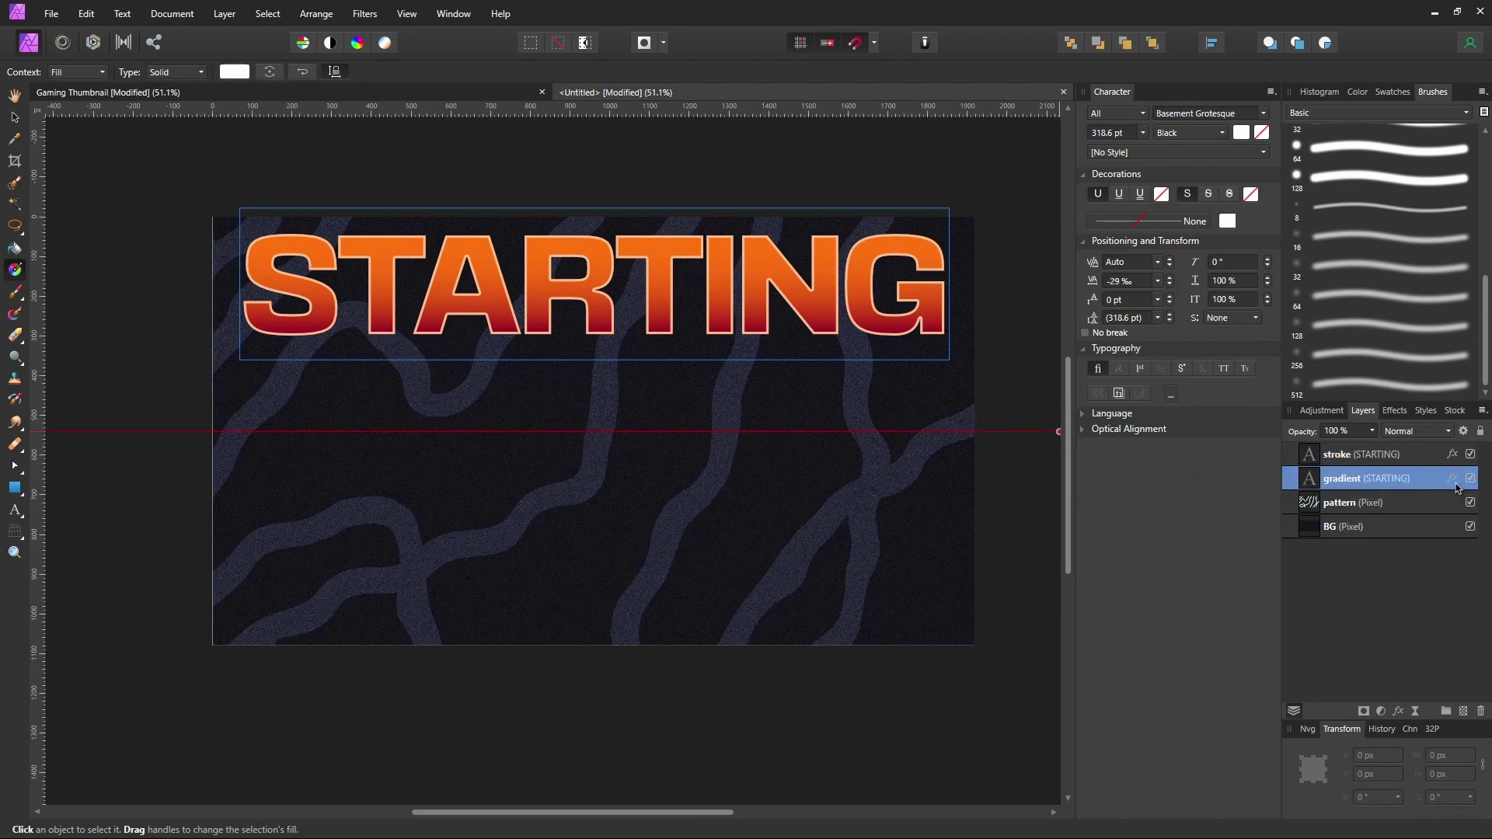
{"action": "left_click", "coordinate": [1453, 480]}
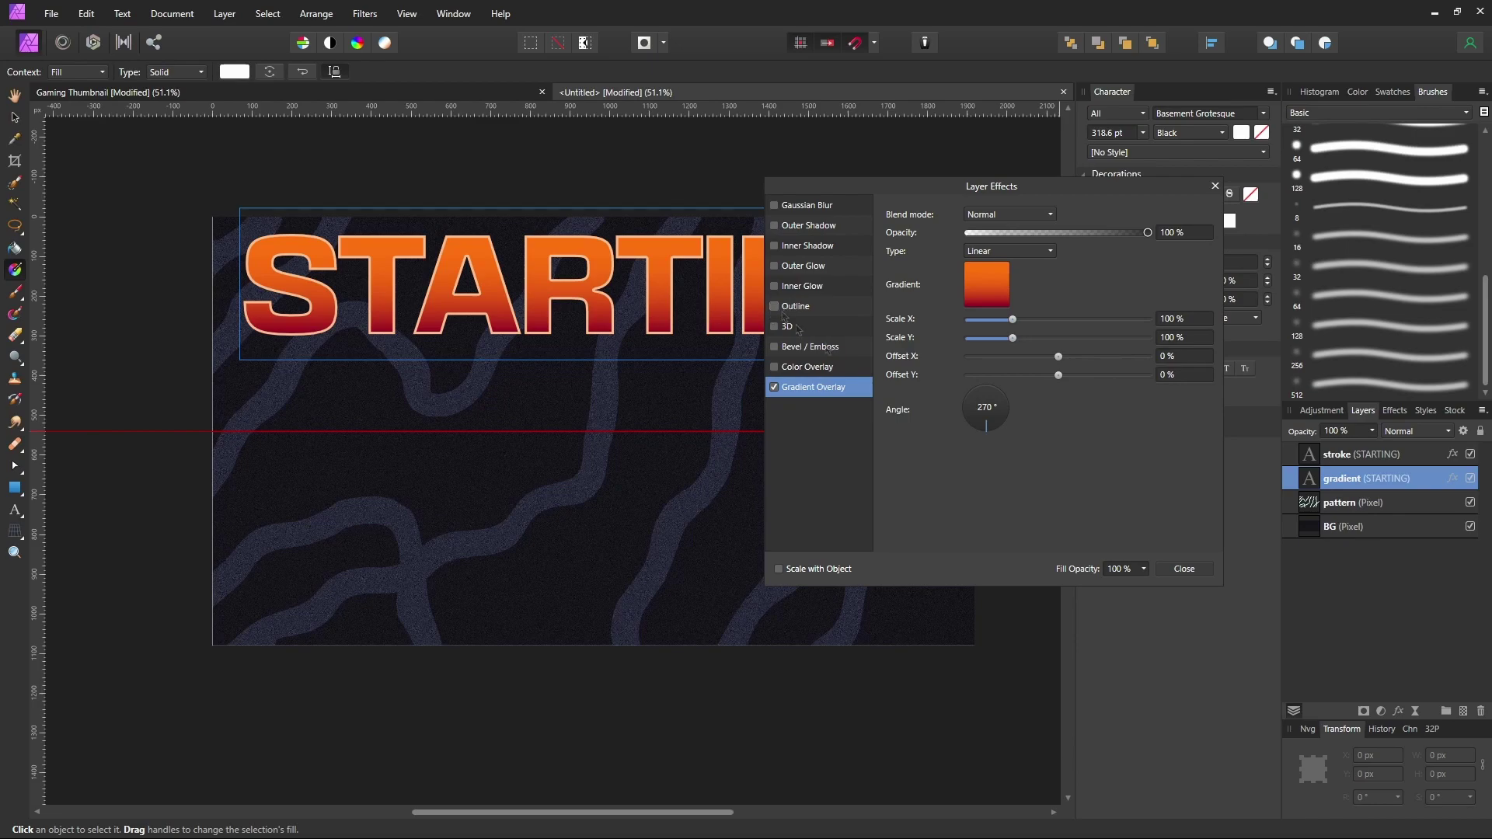
{"action": "left_click", "coordinate": [1183, 569]}
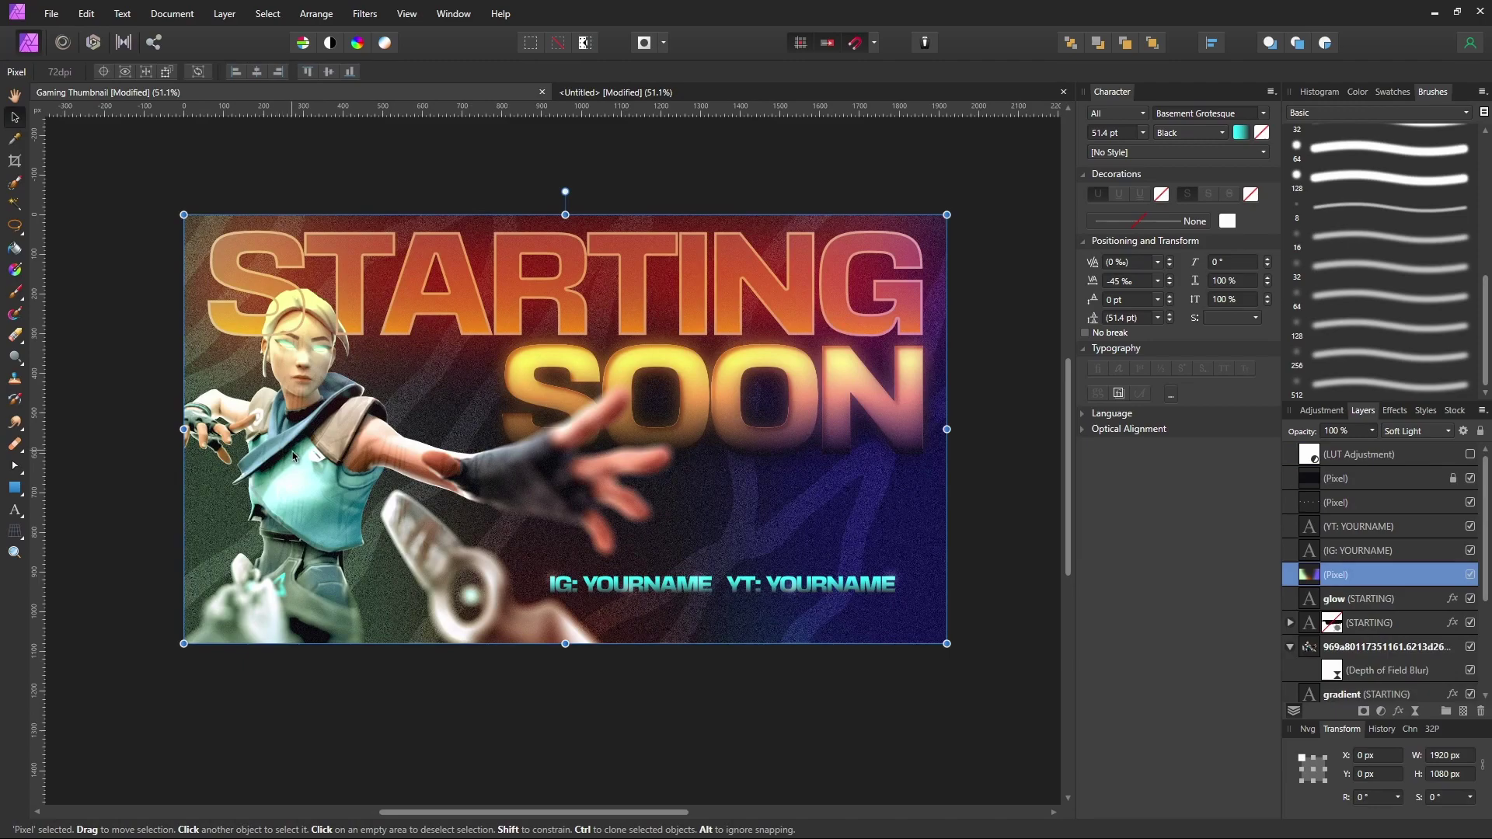
Copy the character image layer with its nested blur from the Gaming Thumbnail document into the untitled document, above the stroke layer.
{"action": "left_click", "coordinate": [1312, 653]}
{"action": "left_click", "coordinate": [1291, 647]}
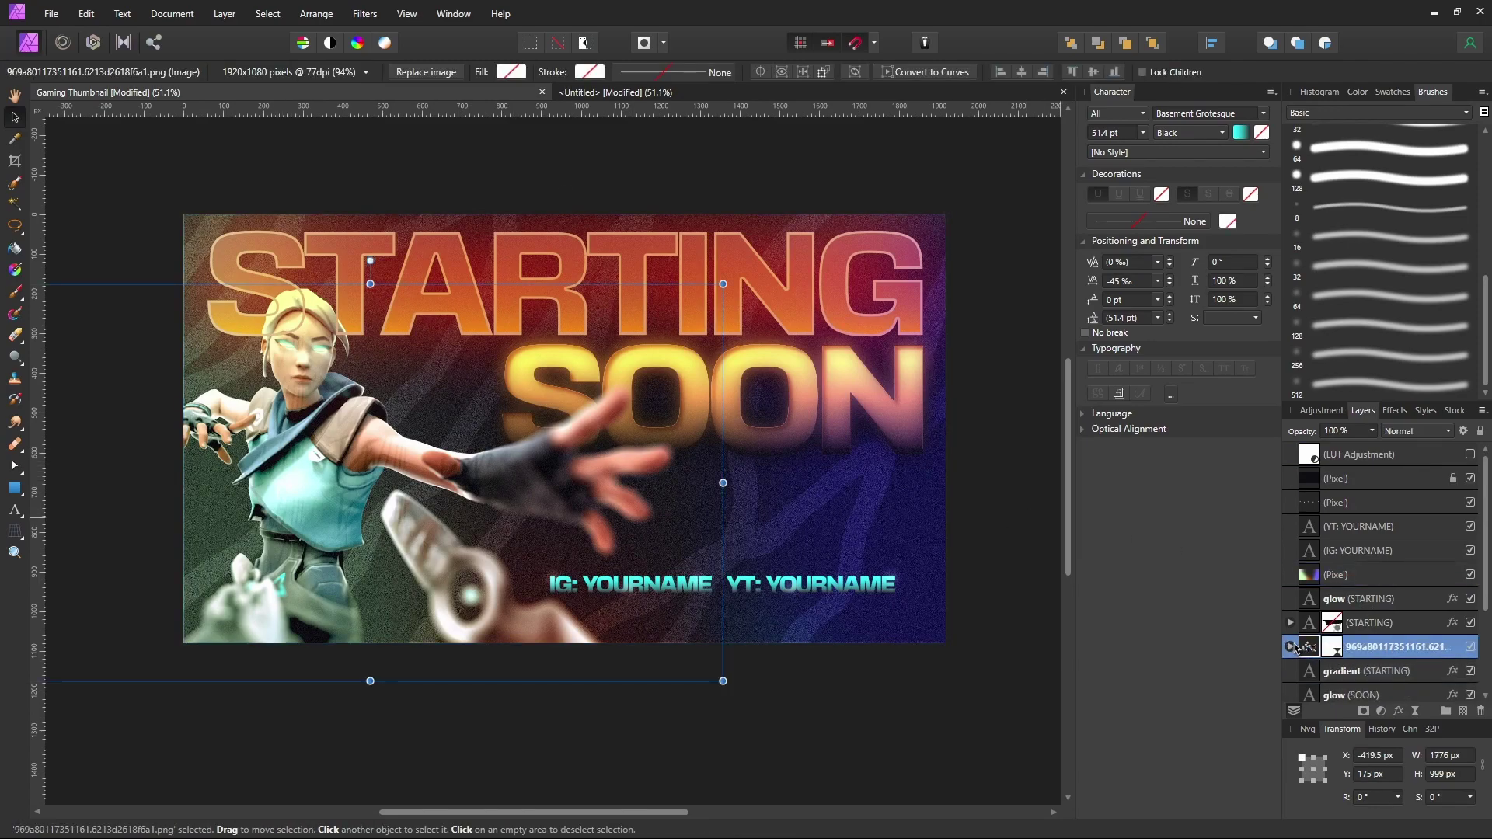
{"action": "left_click", "coordinate": [668, 92]}
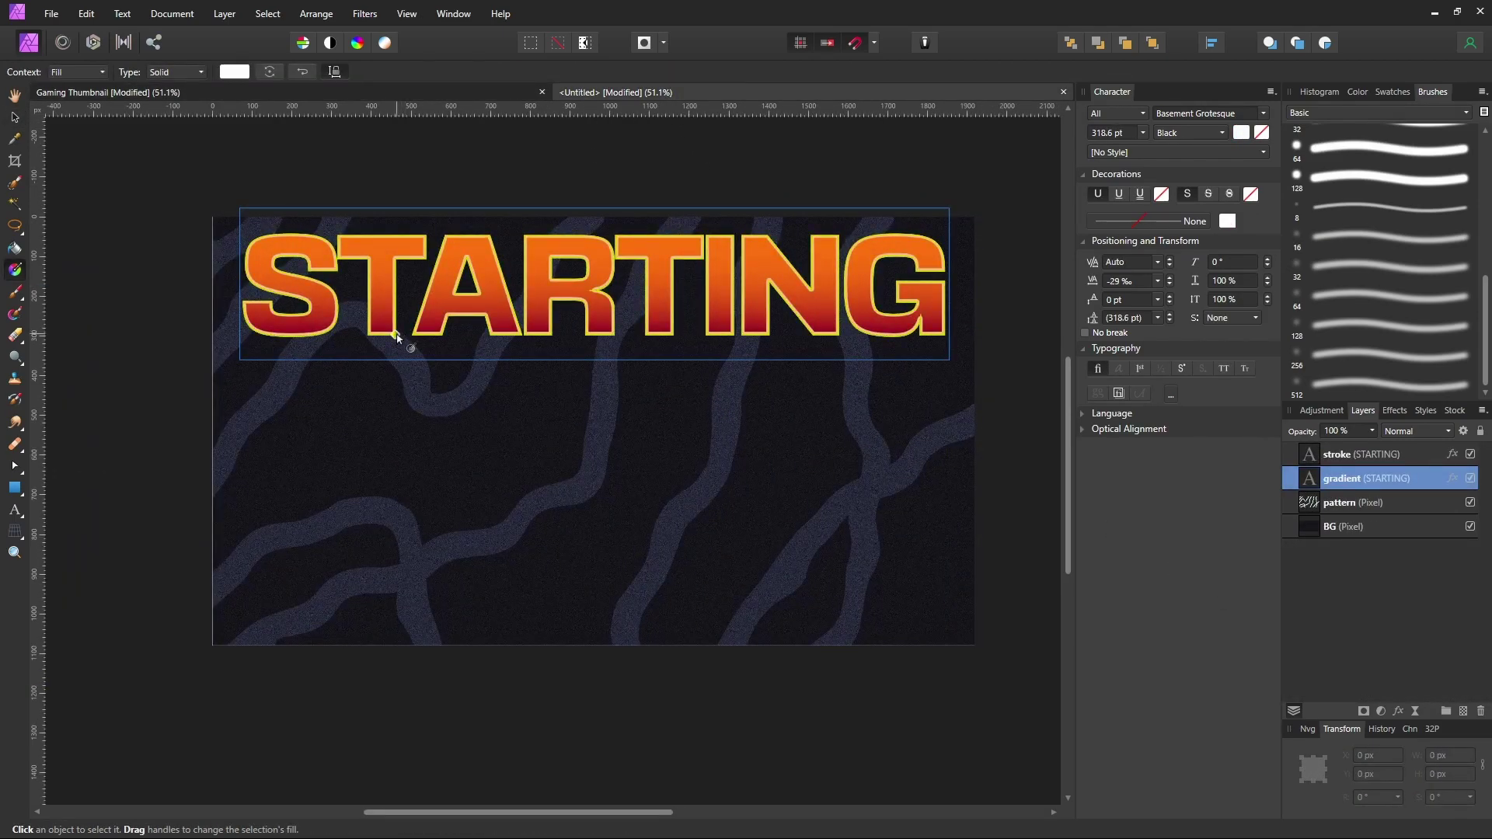
{"action": "key", "text": "ctrl+v"}
{"action": "mouse_move", "coordinate": [1313, 479]}
{"action": "left_mouse_down"}
{"action": "mouse_move", "coordinate": [1313, 451]}
{"action": "mouse_move", "coordinate": [1299, 472]}
{"action": "left_mouse_up"}
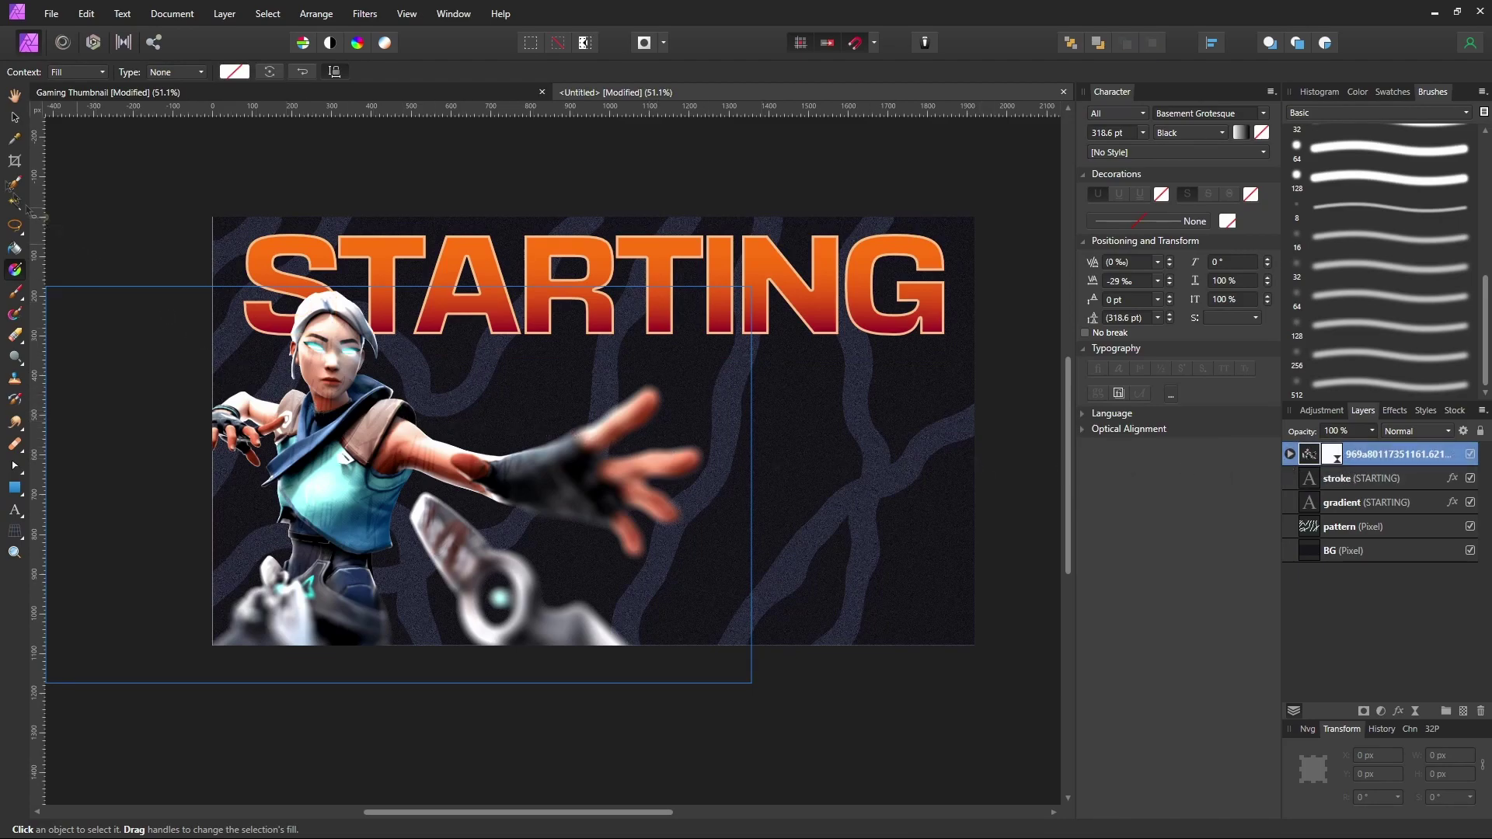
Move the character image up to about X -411.5 px, Y 134 px and place its layer between the stroke and gradient layers.
{"action": "left_click", "coordinate": [16, 116]}
{"action": "left_click_drag", "start_coordinate": [339, 466], "coordinate": [342, 449]}
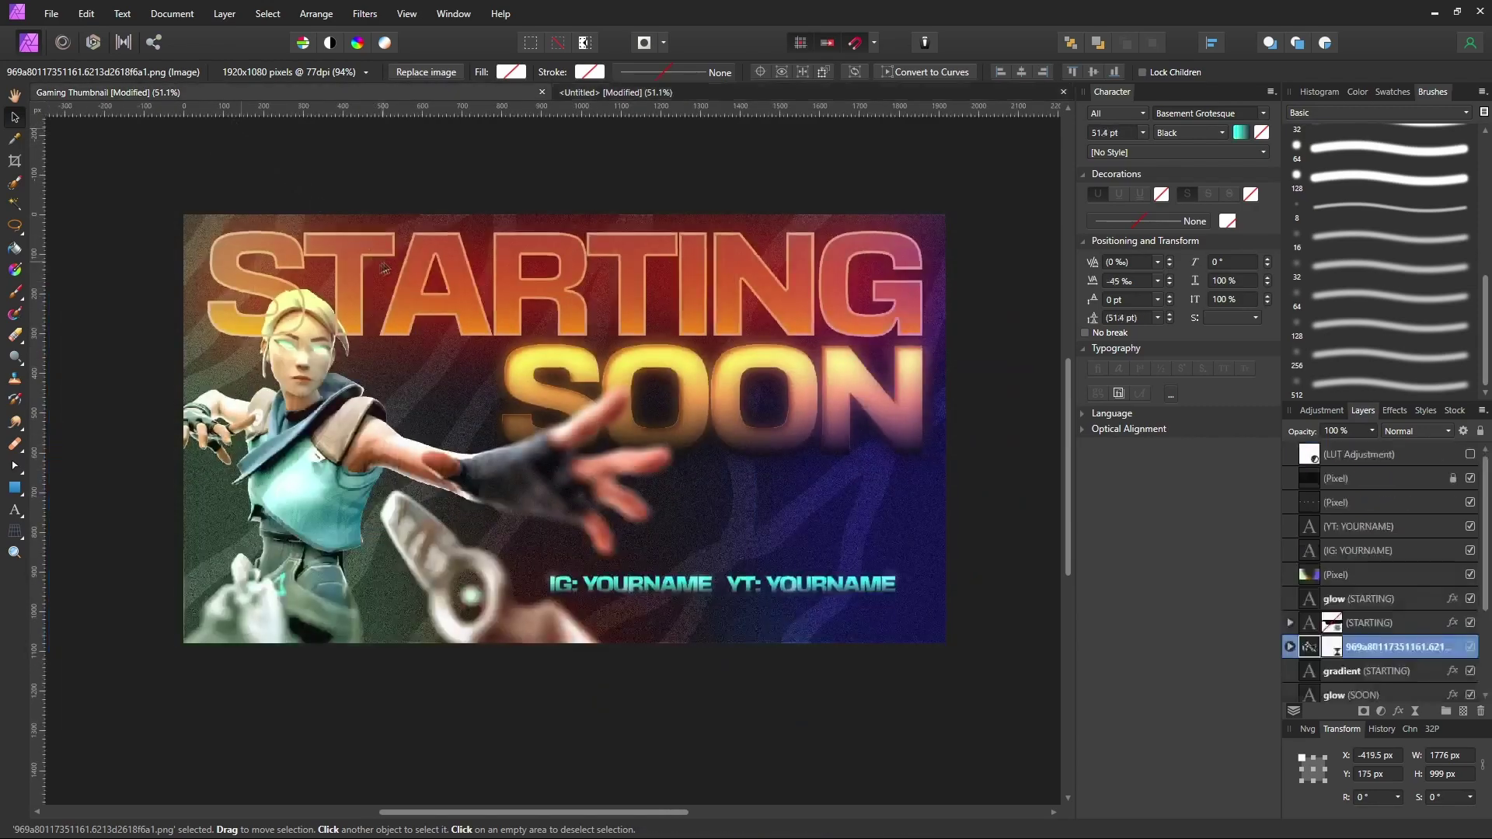
{"action": "scroll", "coordinate": [267, 313], "scroll_direction": "up", "scroll_amount": 5}
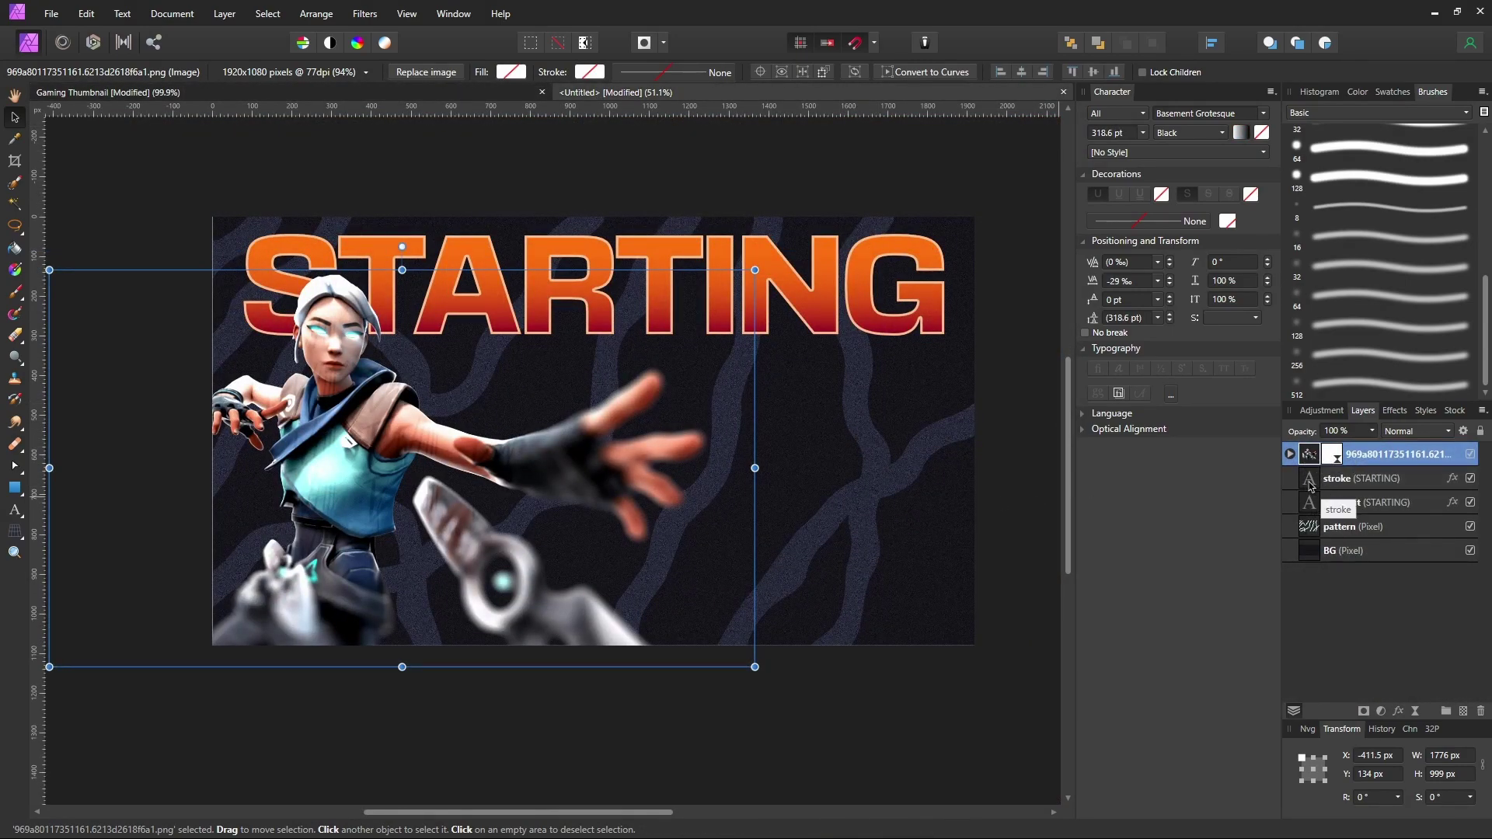
{"action": "left_click", "coordinate": [1330, 511]}
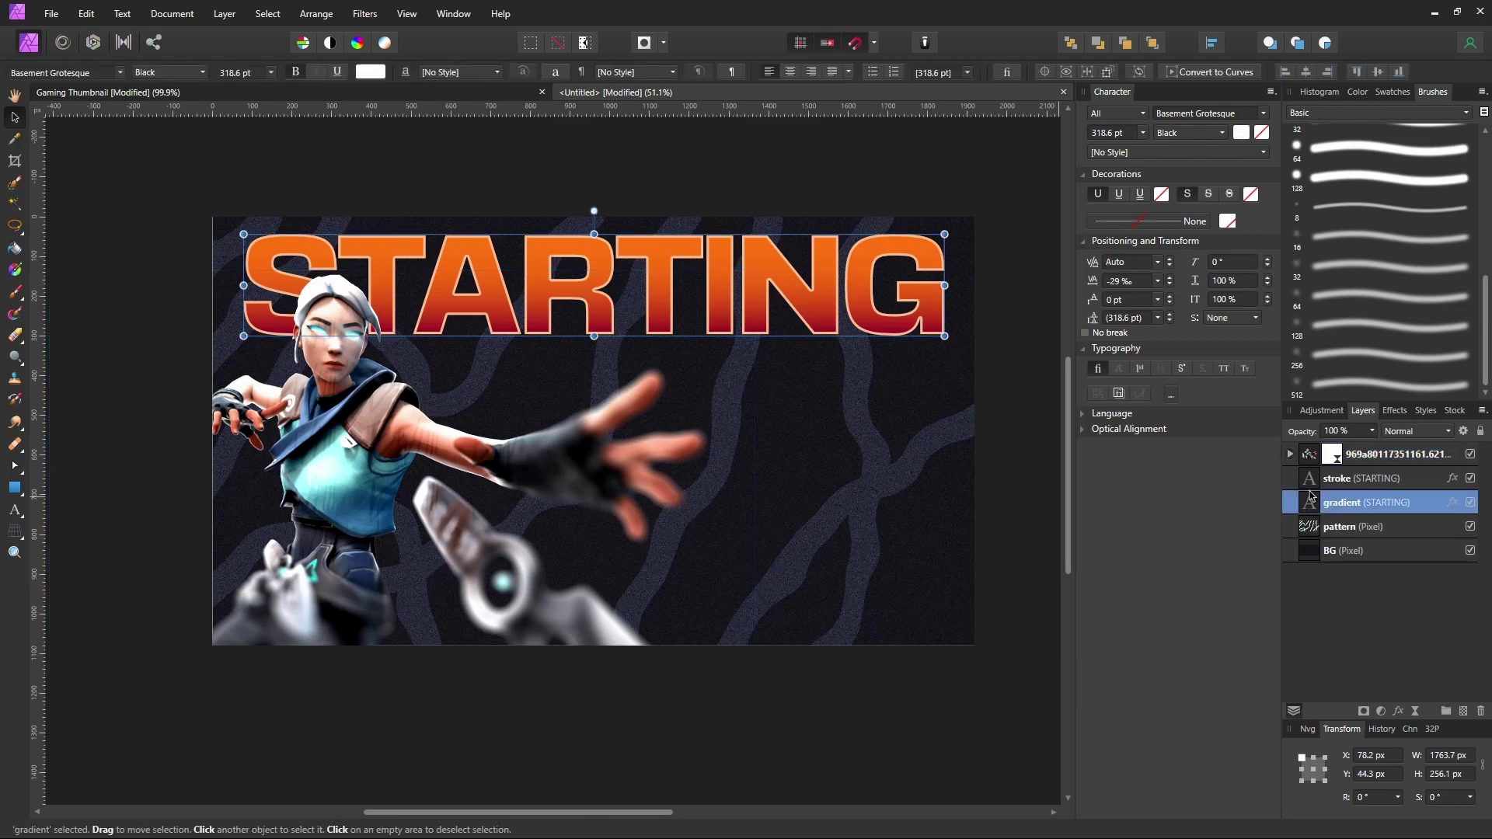
{"action": "left_click", "coordinate": [1311, 456]}
{"action": "left_click_drag", "start_coordinate": [1310, 458], "coordinate": [1305, 491]}
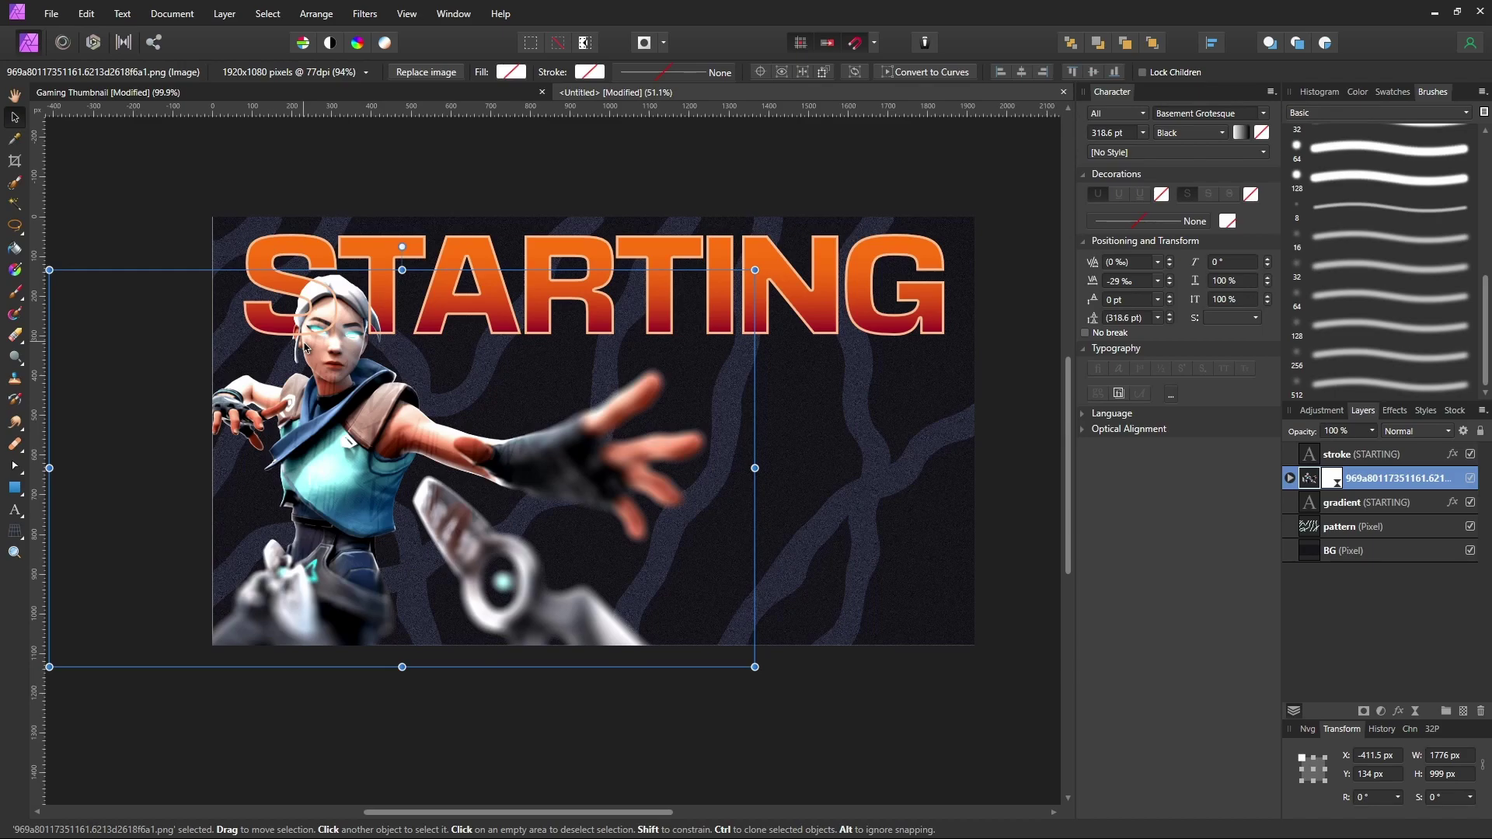
Hide the character image's Depth of Field Blur and shift the image to about X -468.5 px, Y 152.3 px.
{"action": "left_click", "coordinate": [1336, 481]}
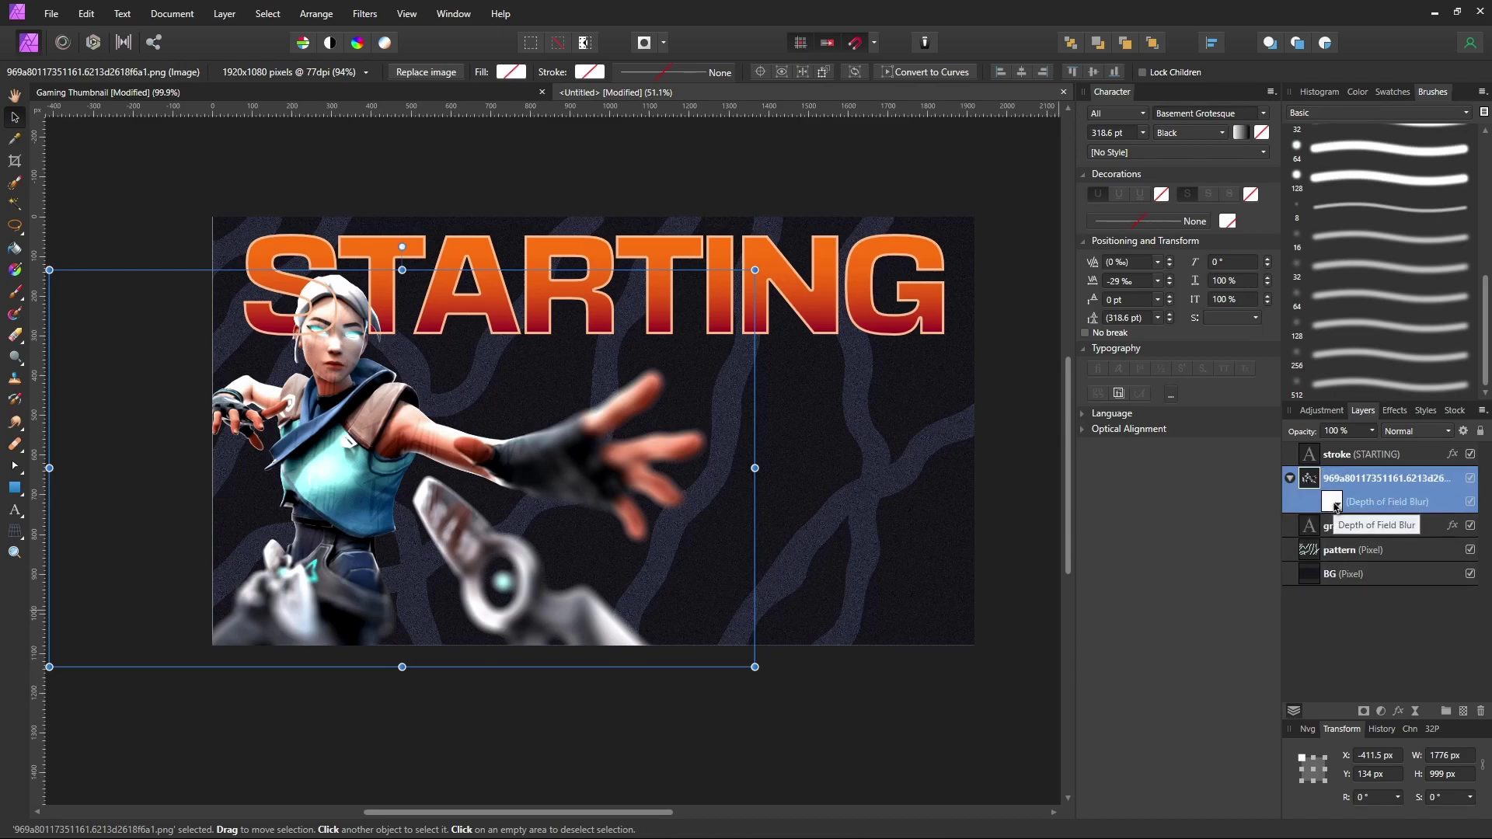
{"action": "left_click", "coordinate": [1333, 504]}
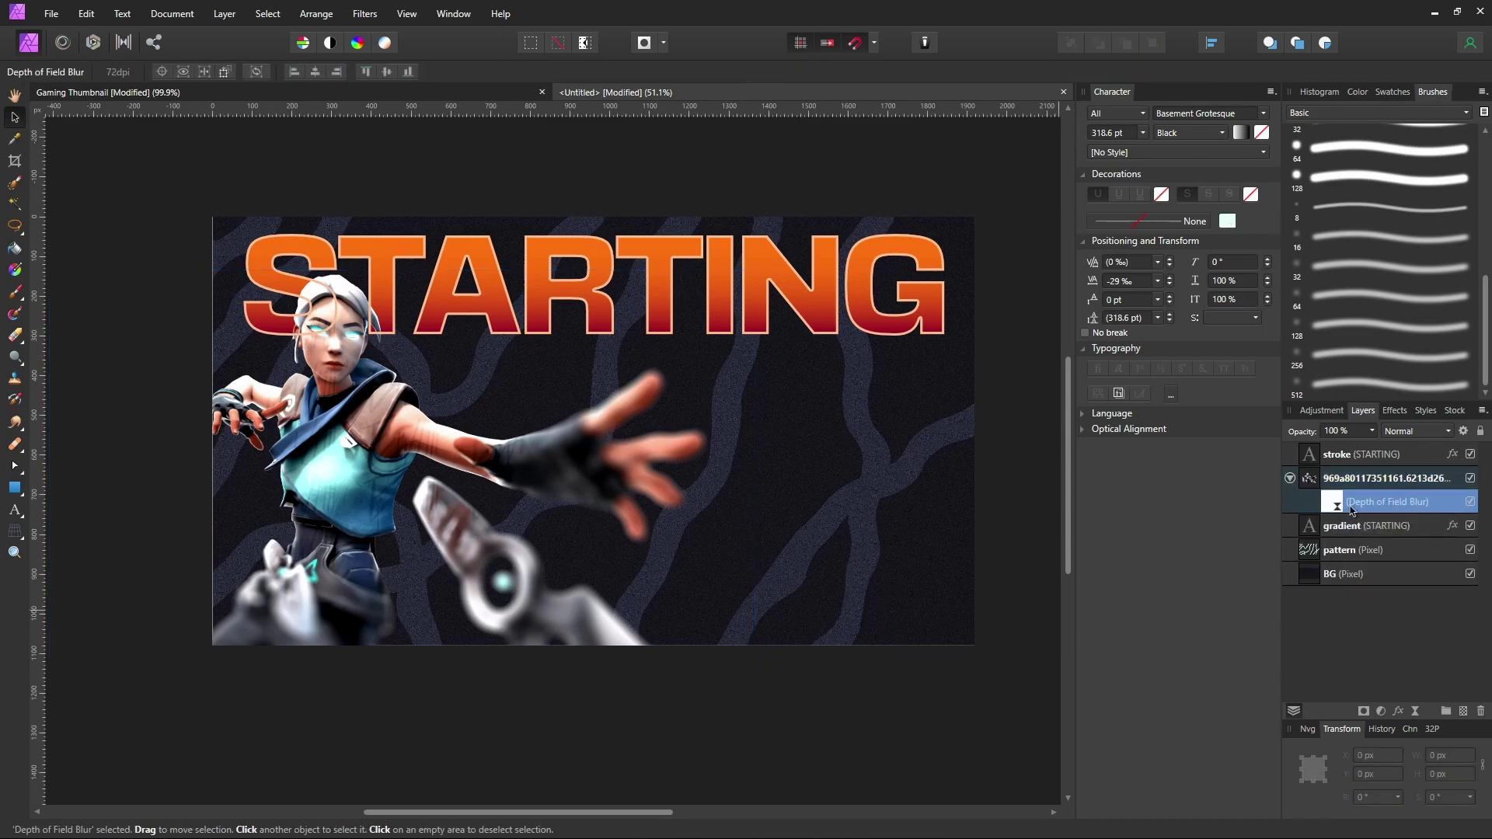
{"action": "left_click", "coordinate": [1470, 503]}
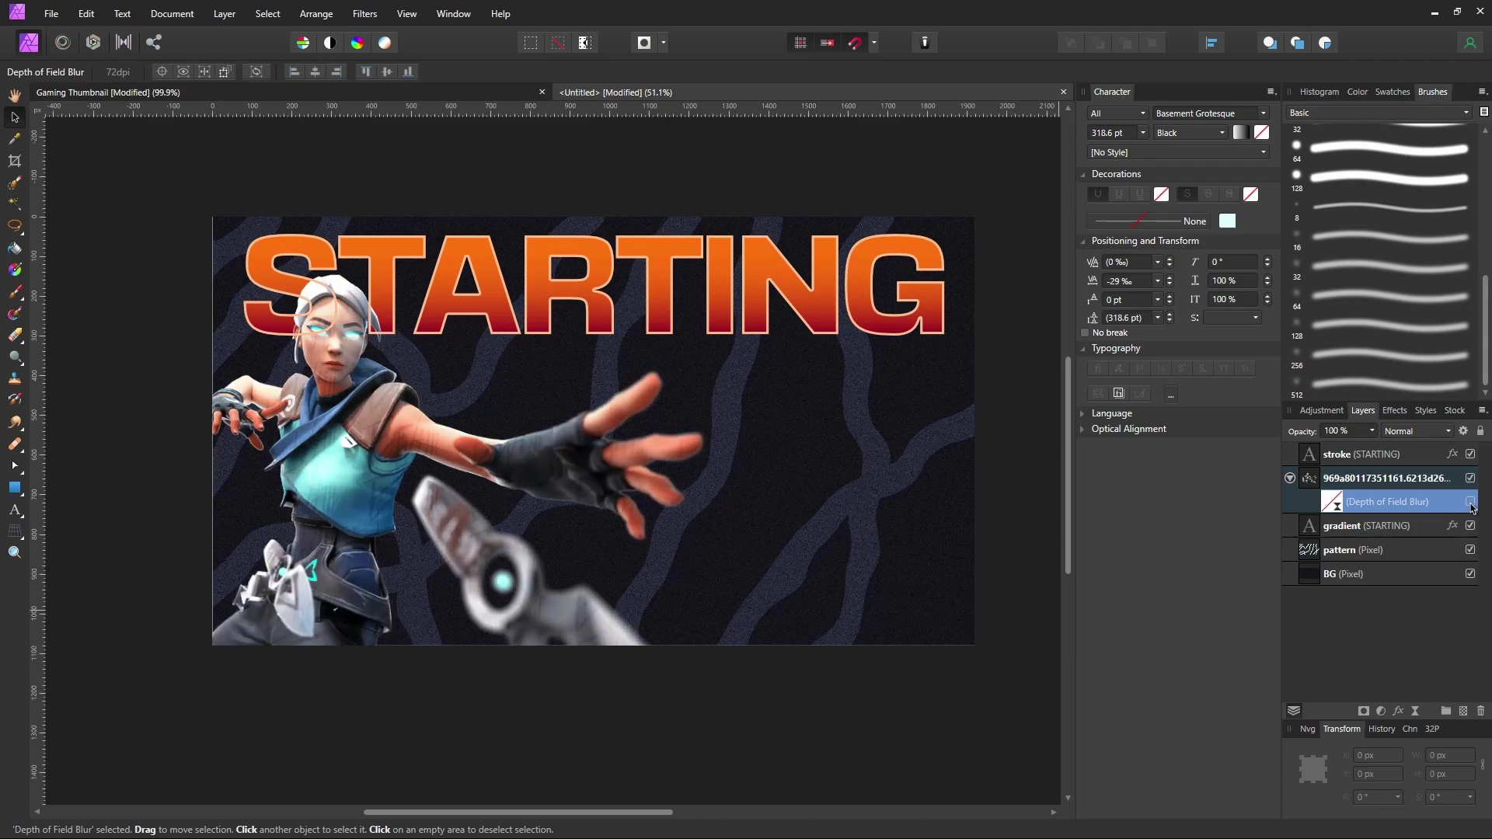
{"action": "left_click", "coordinate": [1290, 478]}
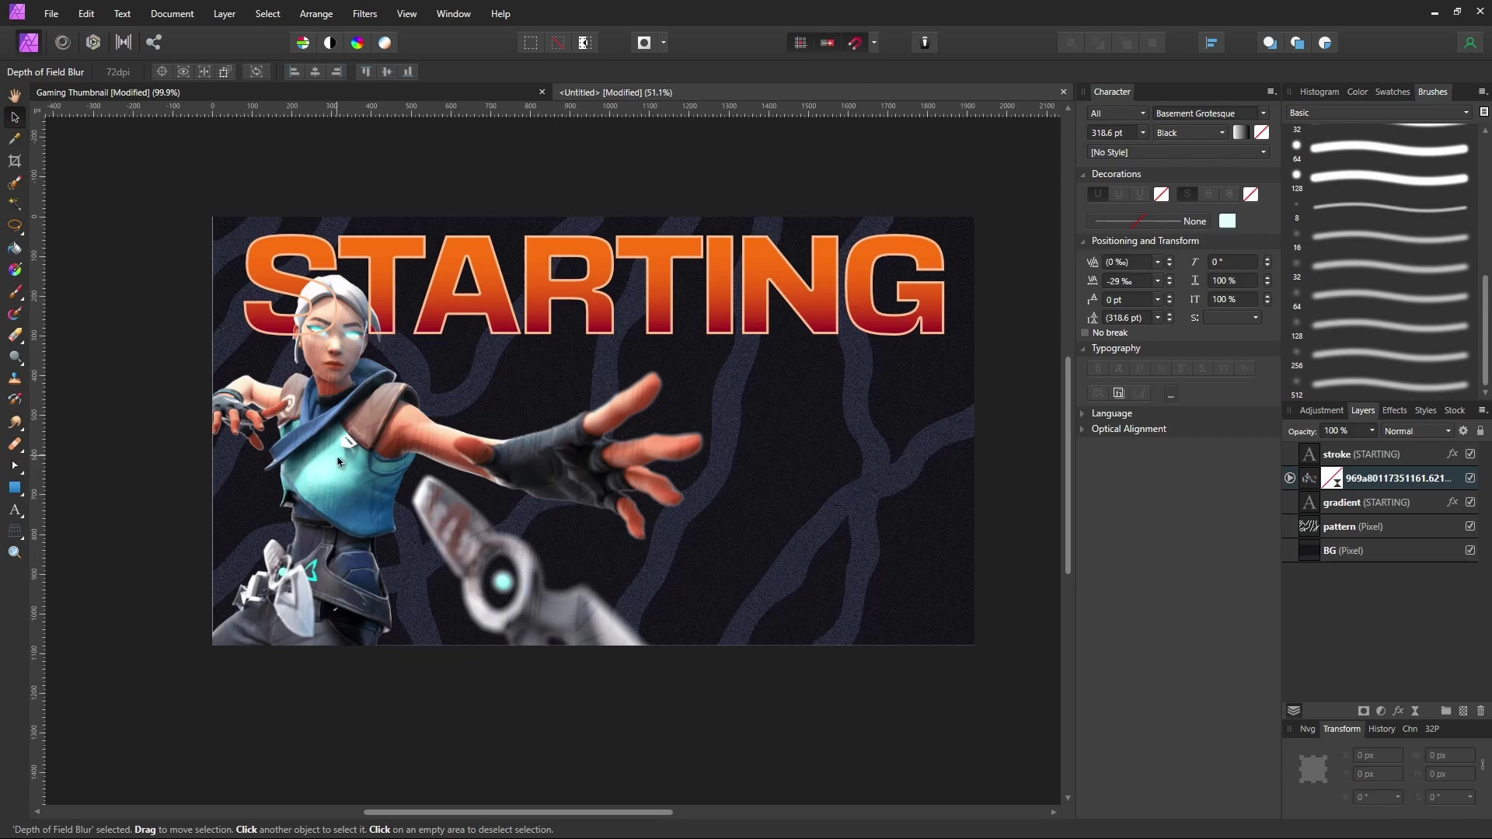
{"action": "mouse_move", "coordinate": [331, 488]}
{"action": "left_mouse_down"}
{"action": "mouse_move", "coordinate": [338, 507]}
{"action": "mouse_move", "coordinate": [314, 498]}
{"action": "left_mouse_up"}
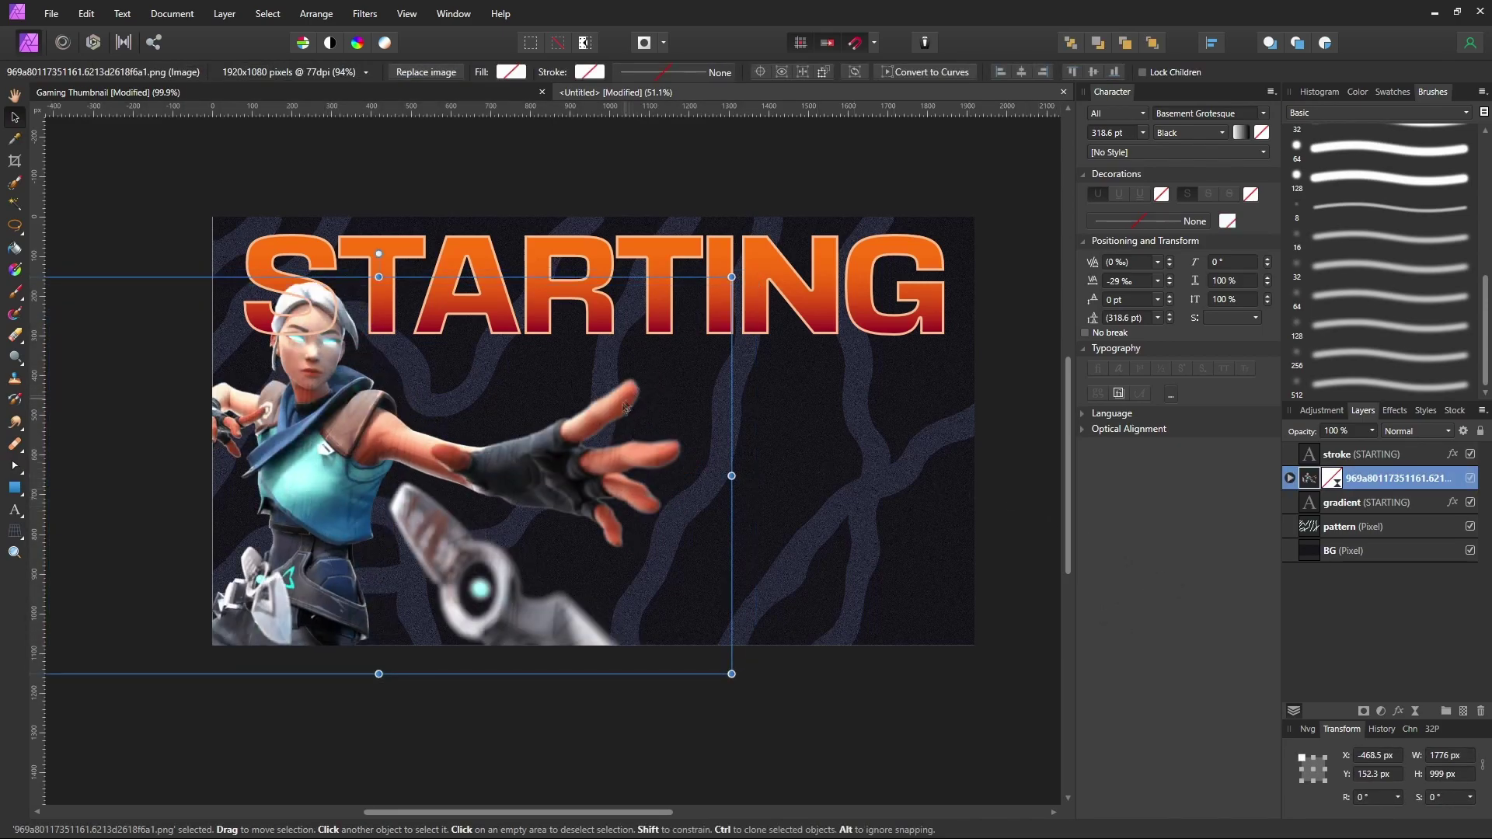
Duplicate the gradient title layer, move the copy to the top of the layer stack, and rename it glow.
{"action": "left_click", "coordinate": [805, 291]}
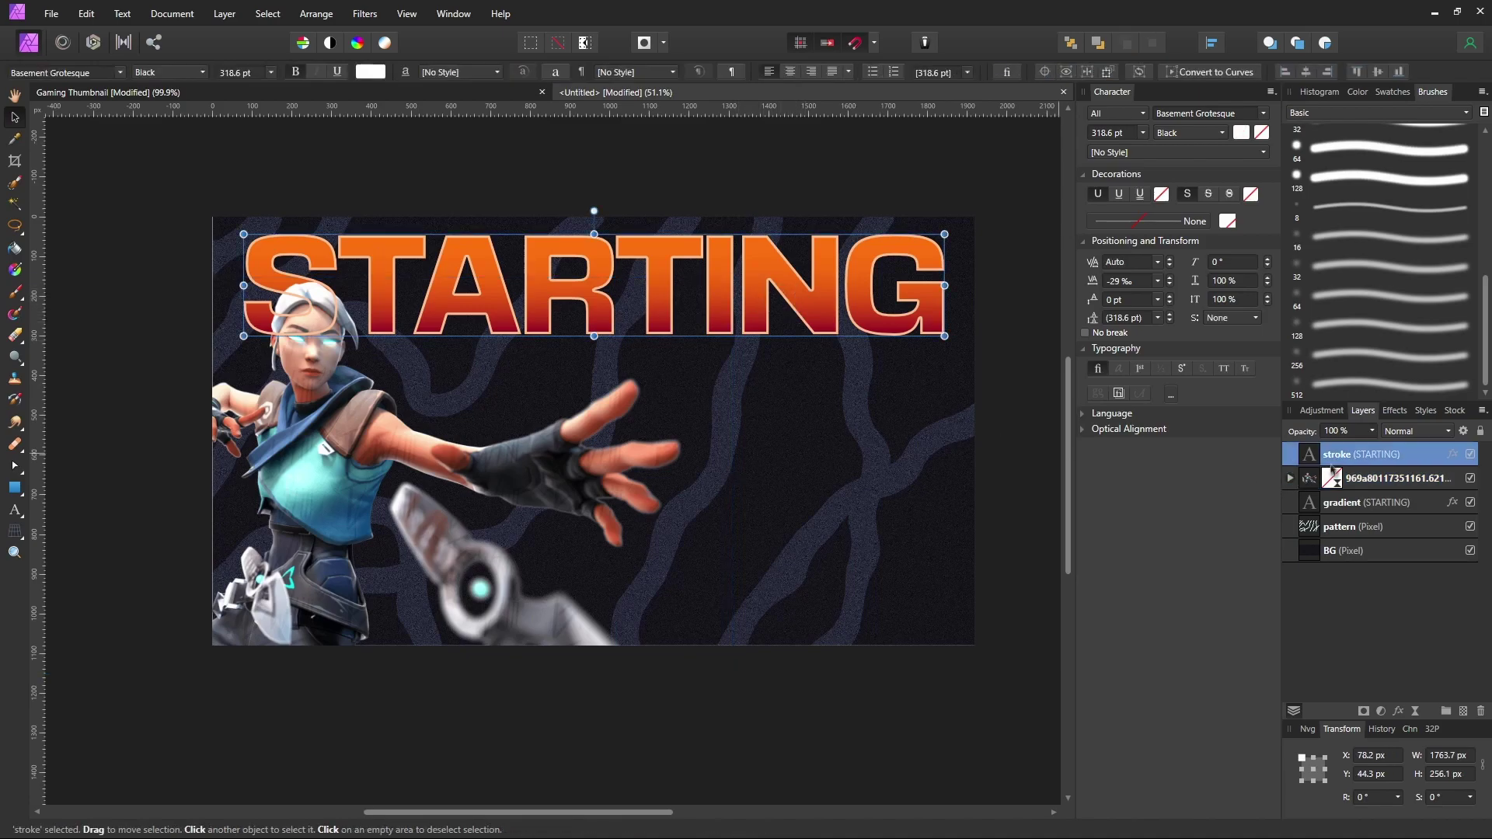
{"action": "left_click", "coordinate": [1311, 503]}
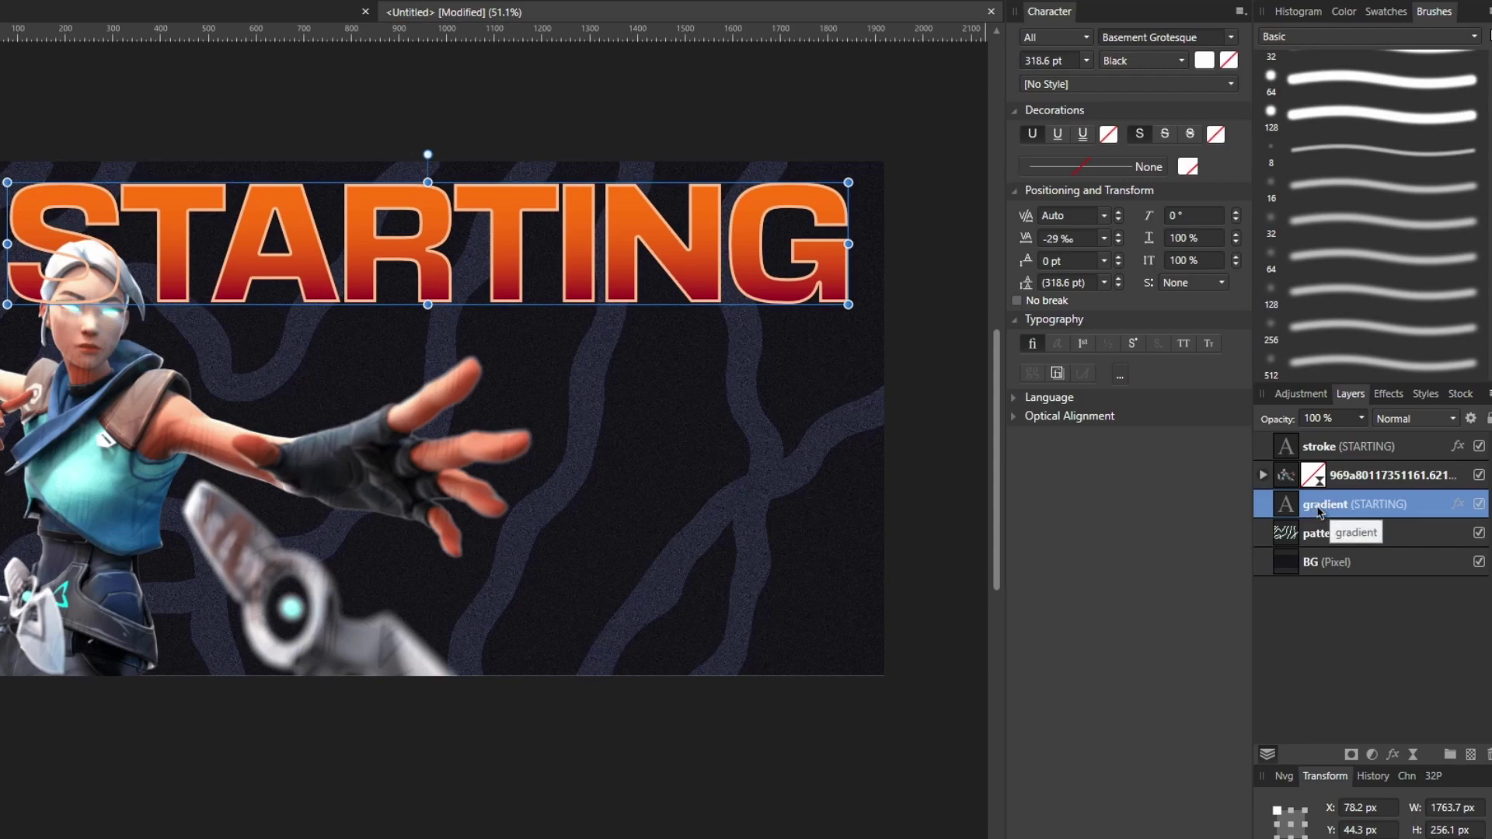
{"action": "key", "text": "ctrl+j"}
{"action": "left_click_drag", "start_coordinate": [1318, 513], "coordinate": [1308, 441]}
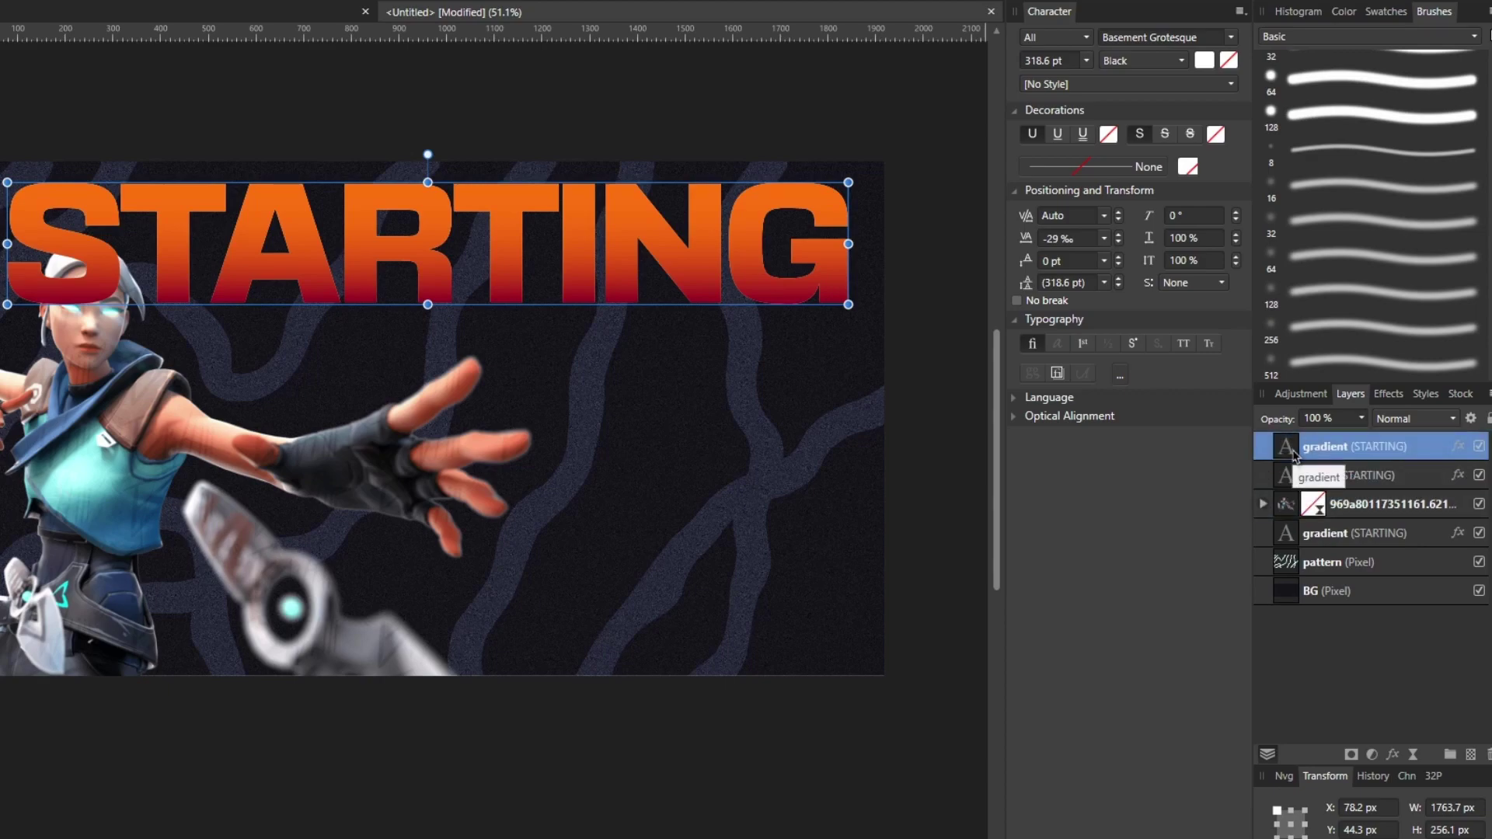
{"action": "double_click", "coordinate": [1318, 447]}
{"action": "type", "text": "glow"}
{"action": "key", "text": "Return"}
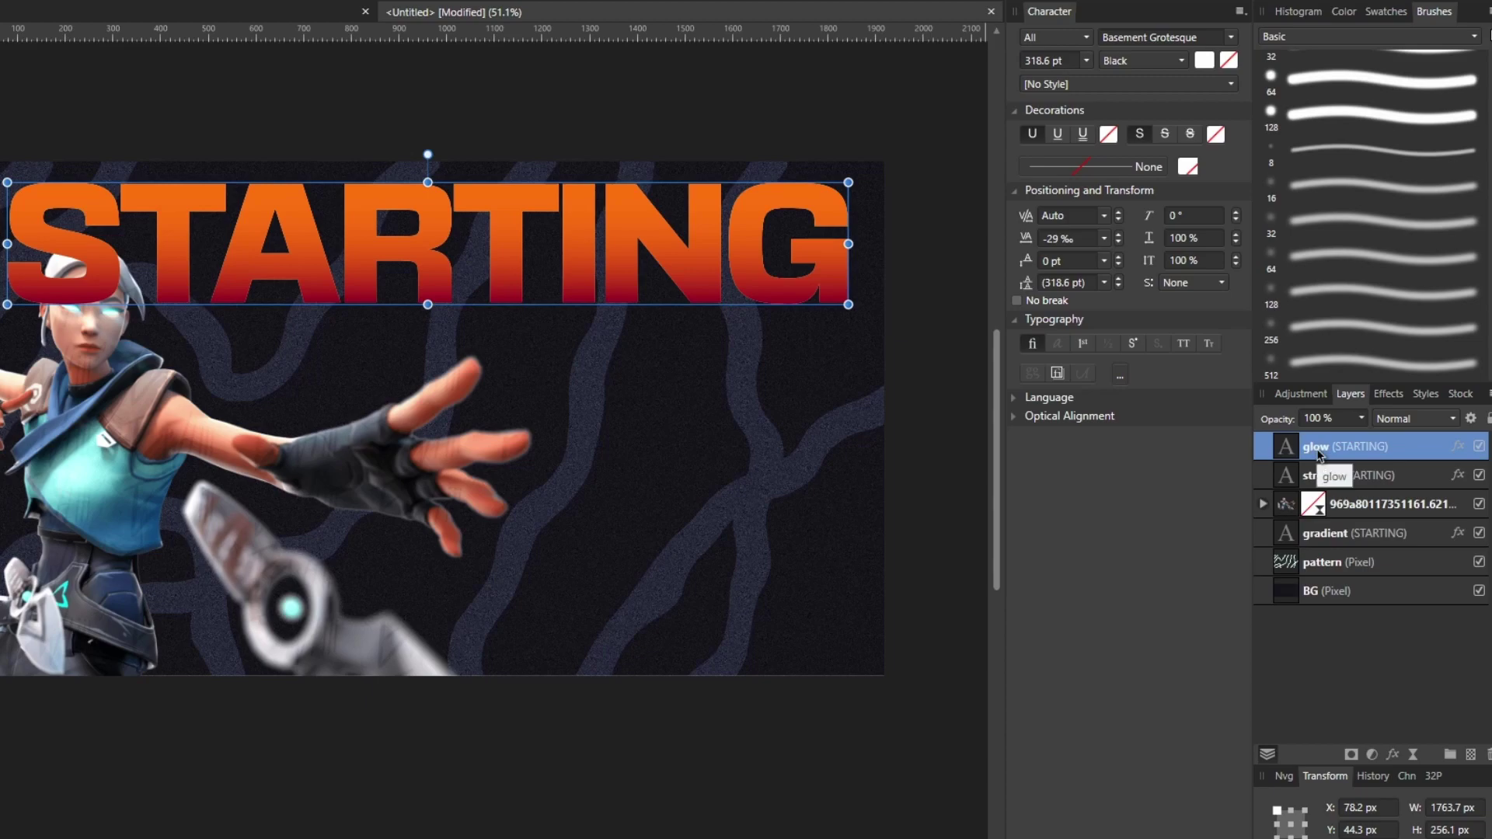
Add a Gaussian Blur effect to the glow layer with a radius large enough to spread a soft halo around the letters.
{"action": "left_click", "coordinate": [1458, 450]}
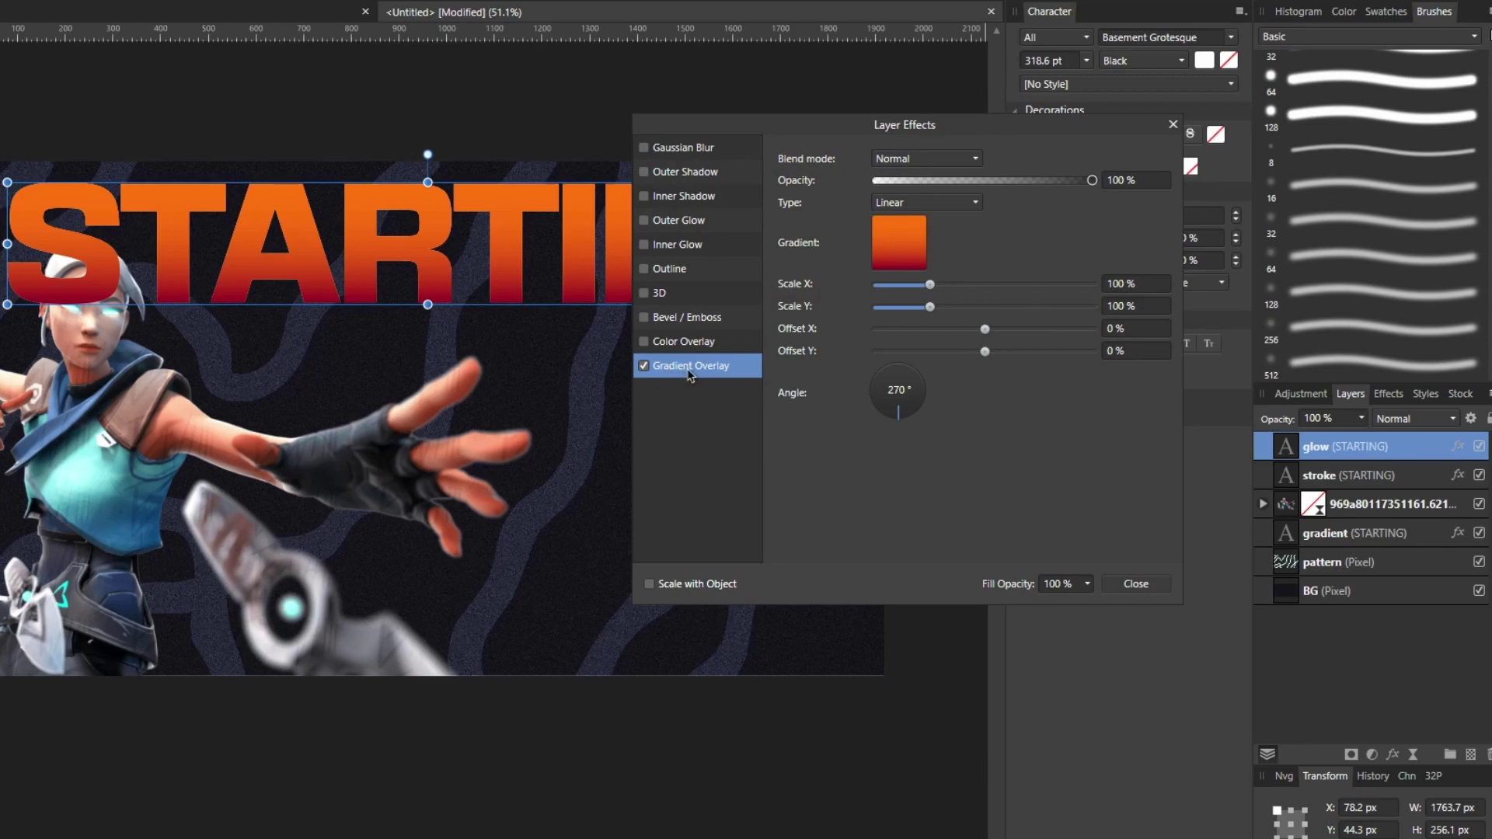
{"action": "left_click", "coordinate": [675, 148]}
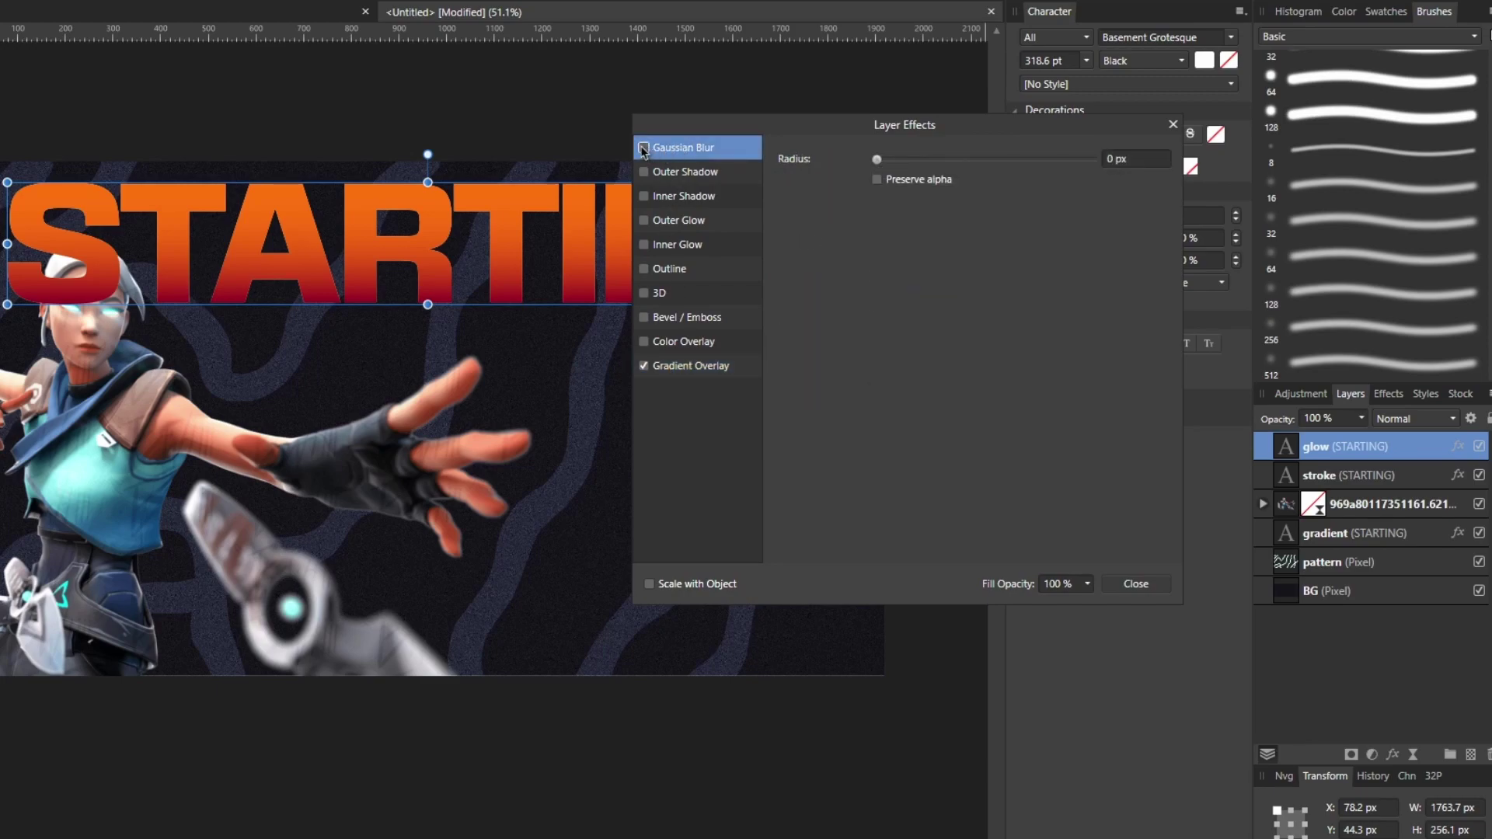
{"action": "left_click", "coordinate": [643, 147]}
{"action": "left_click_drag", "start_coordinate": [876, 159], "coordinate": [1049, 174]}
Preview other blend modes for the glow layer's Gradient Overlay, keep Normal, and close the layer effects.
{"action": "left_click", "coordinate": [694, 371]}
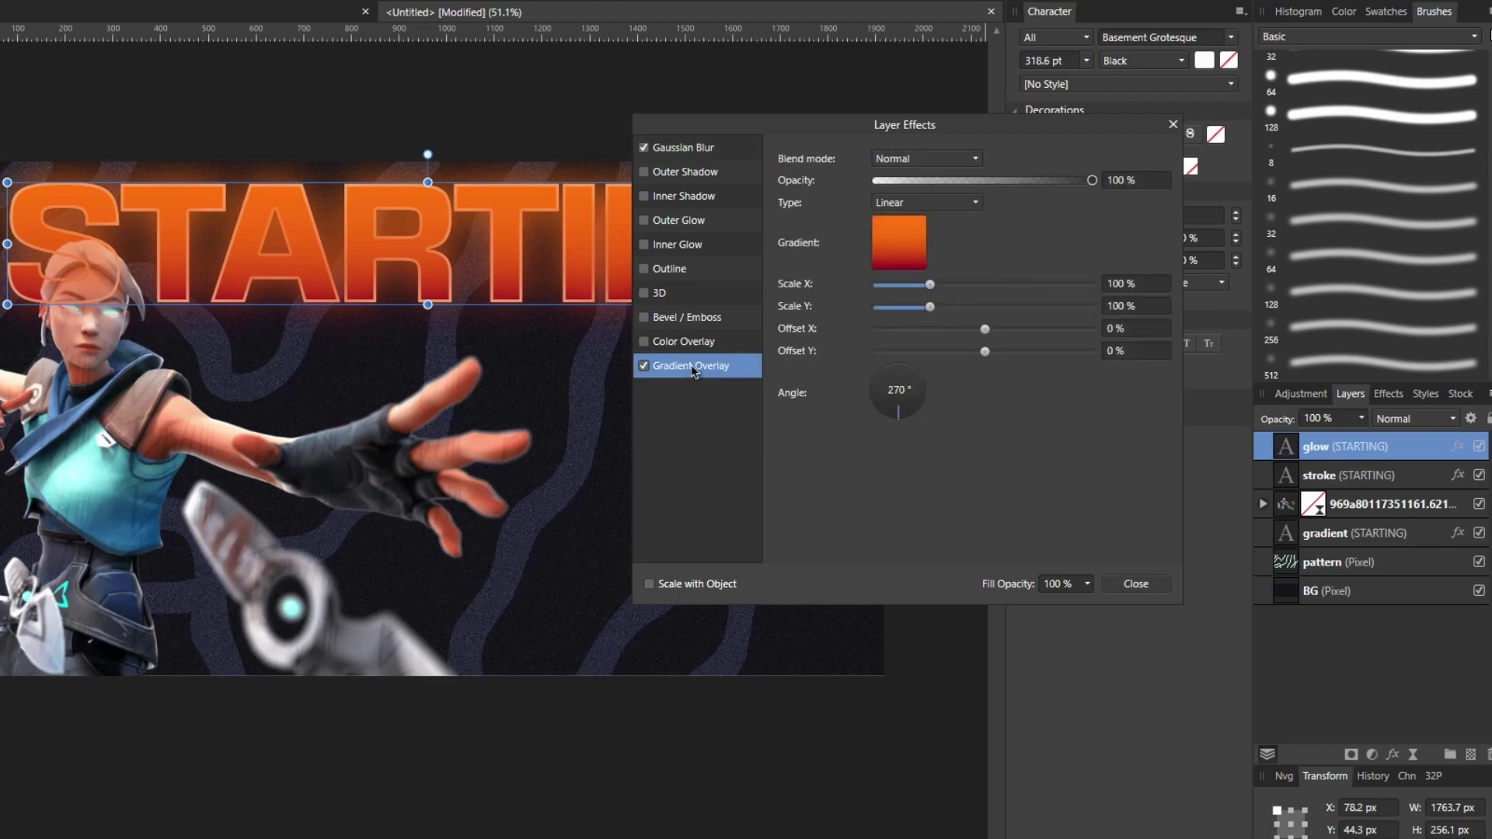
{"action": "left_click", "coordinate": [906, 159]}
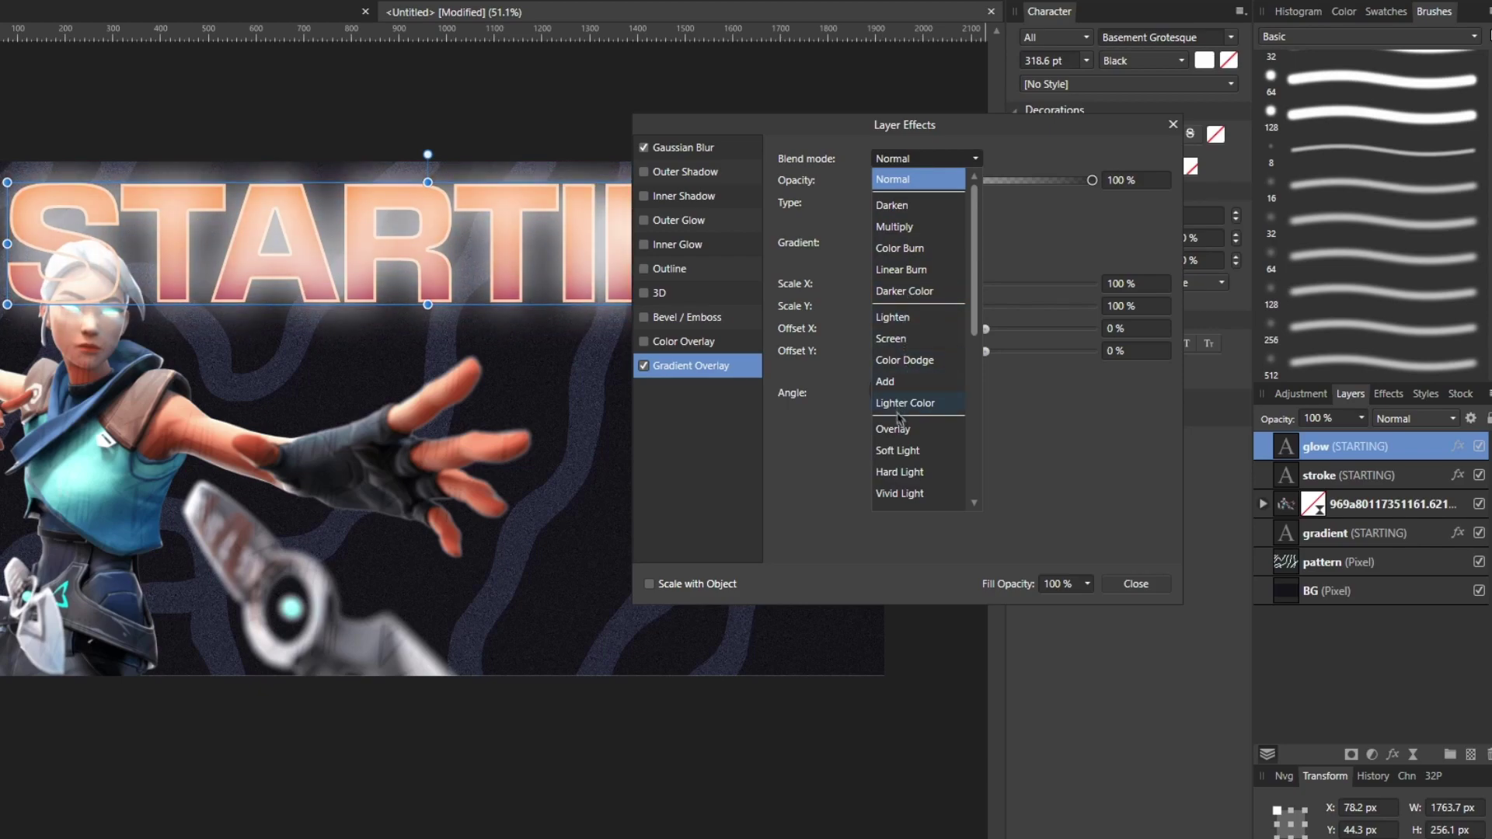
{"action": "scroll", "coordinate": [898, 459], "scroll_direction": "down", "scroll_amount": 1}
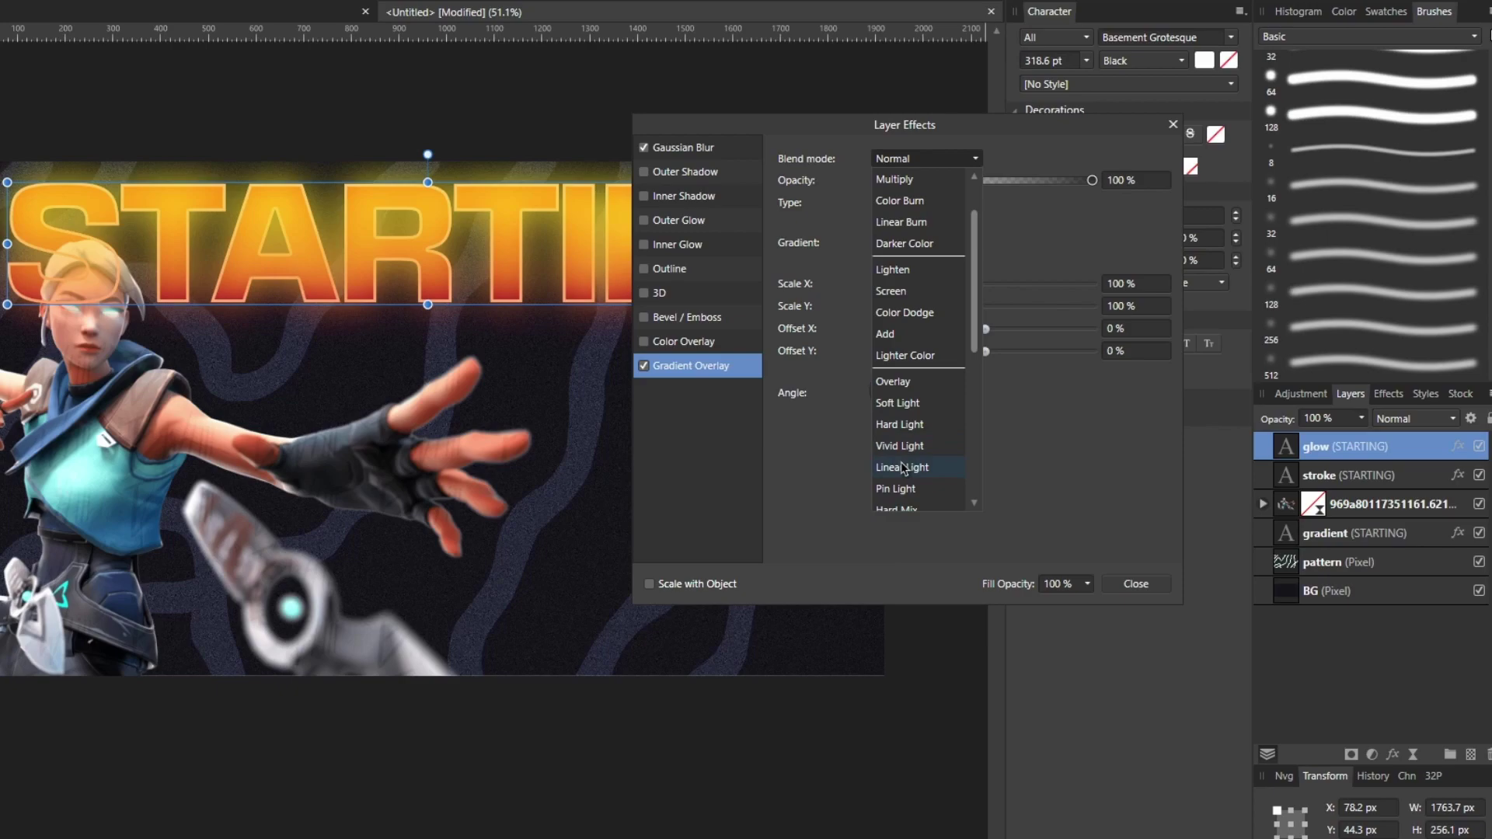
{"action": "scroll", "coordinate": [896, 489], "scroll_direction": "down", "scroll_amount": 2}
{"action": "scroll", "coordinate": [900, 485], "scroll_direction": "down", "scroll_amount": 2}
{"action": "scroll", "coordinate": [900, 489], "scroll_direction": "down", "scroll_amount": 1}
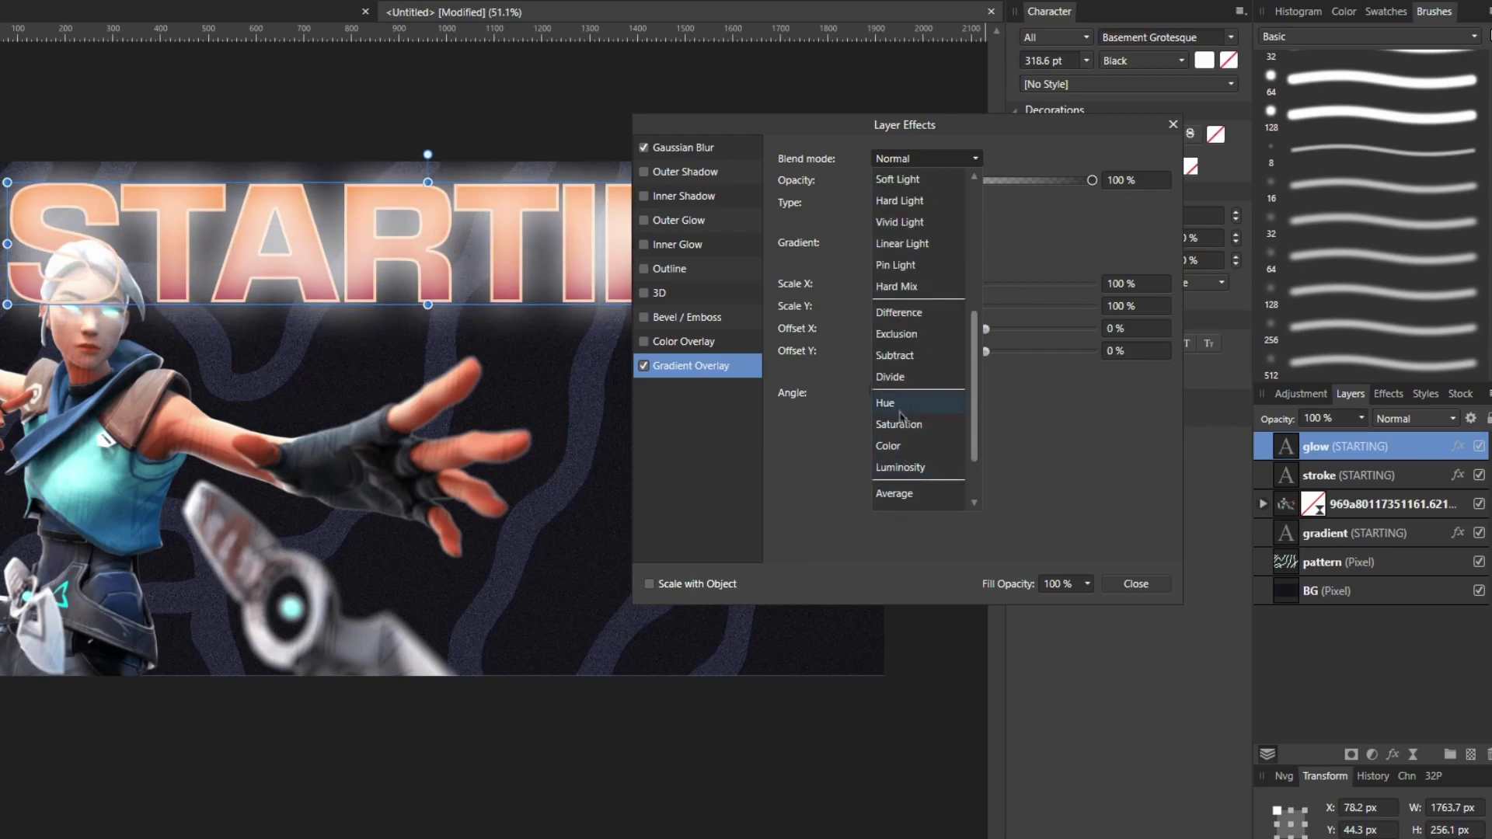
{"action": "scroll", "coordinate": [900, 378], "scroll_direction": "up", "scroll_amount": 3}
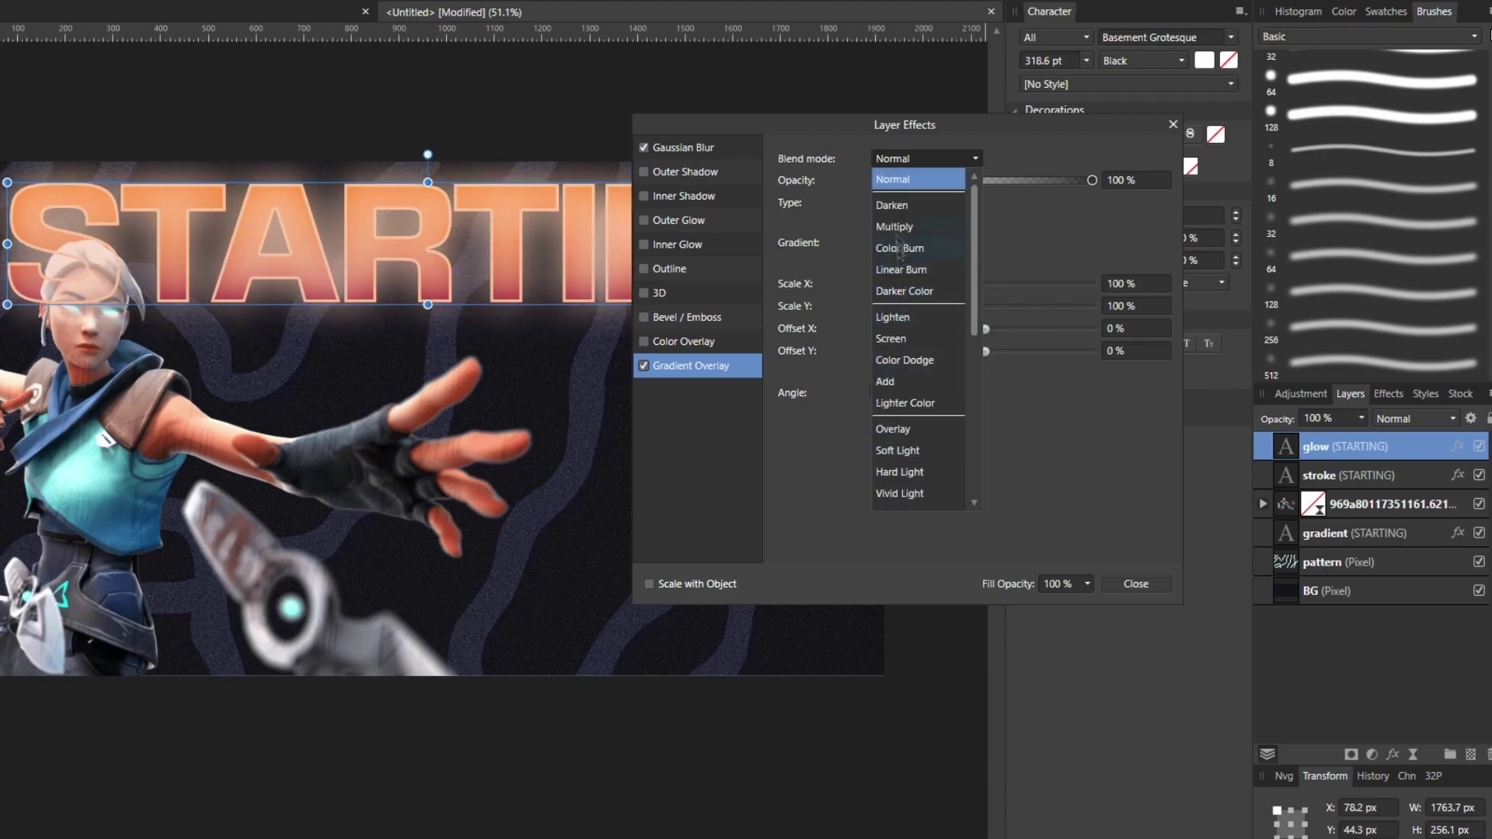
{"action": "left_click", "coordinate": [899, 183]}
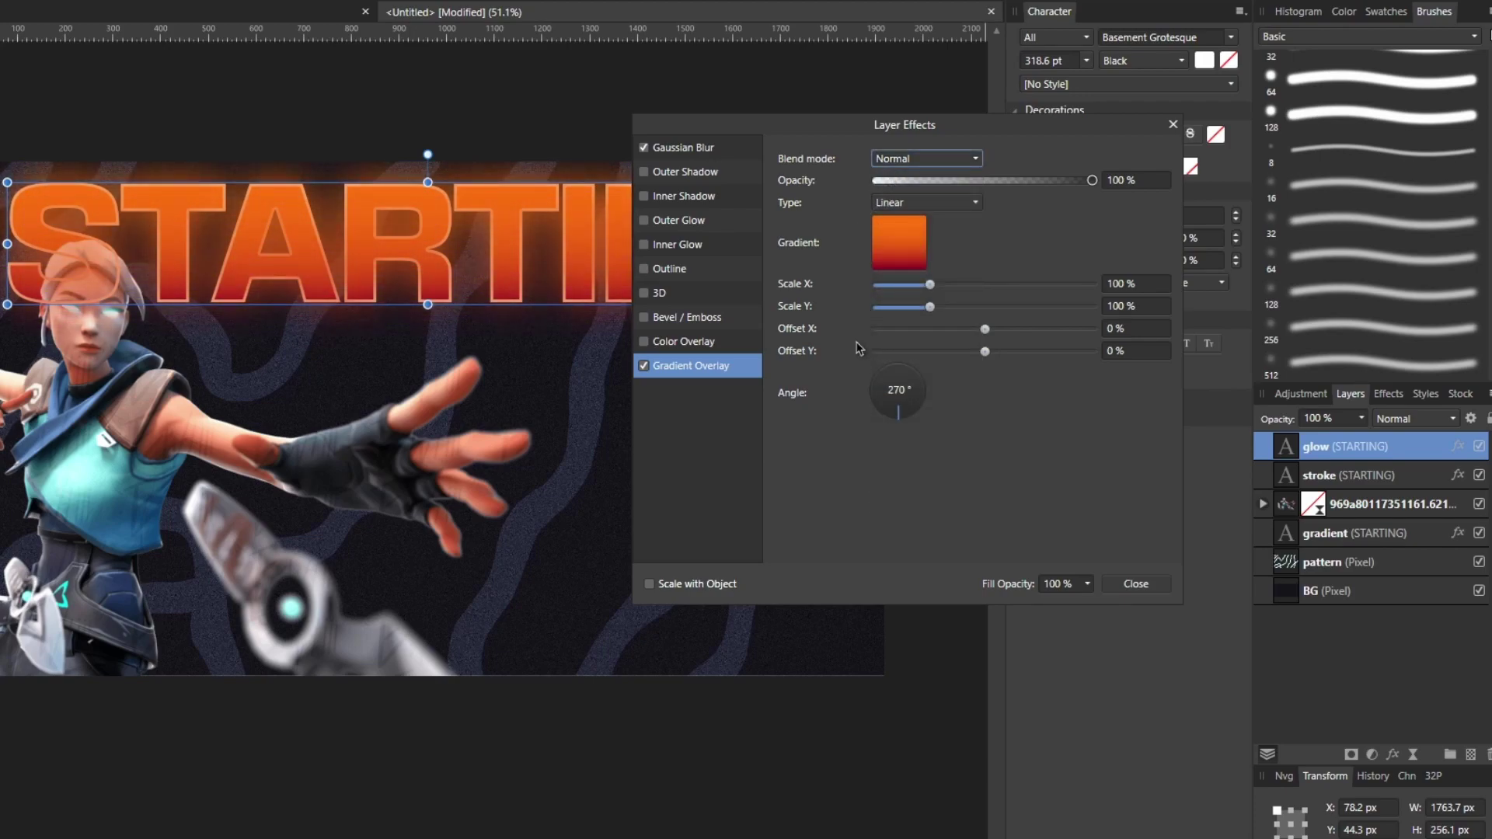
{"action": "left_click", "coordinate": [1136, 584]}
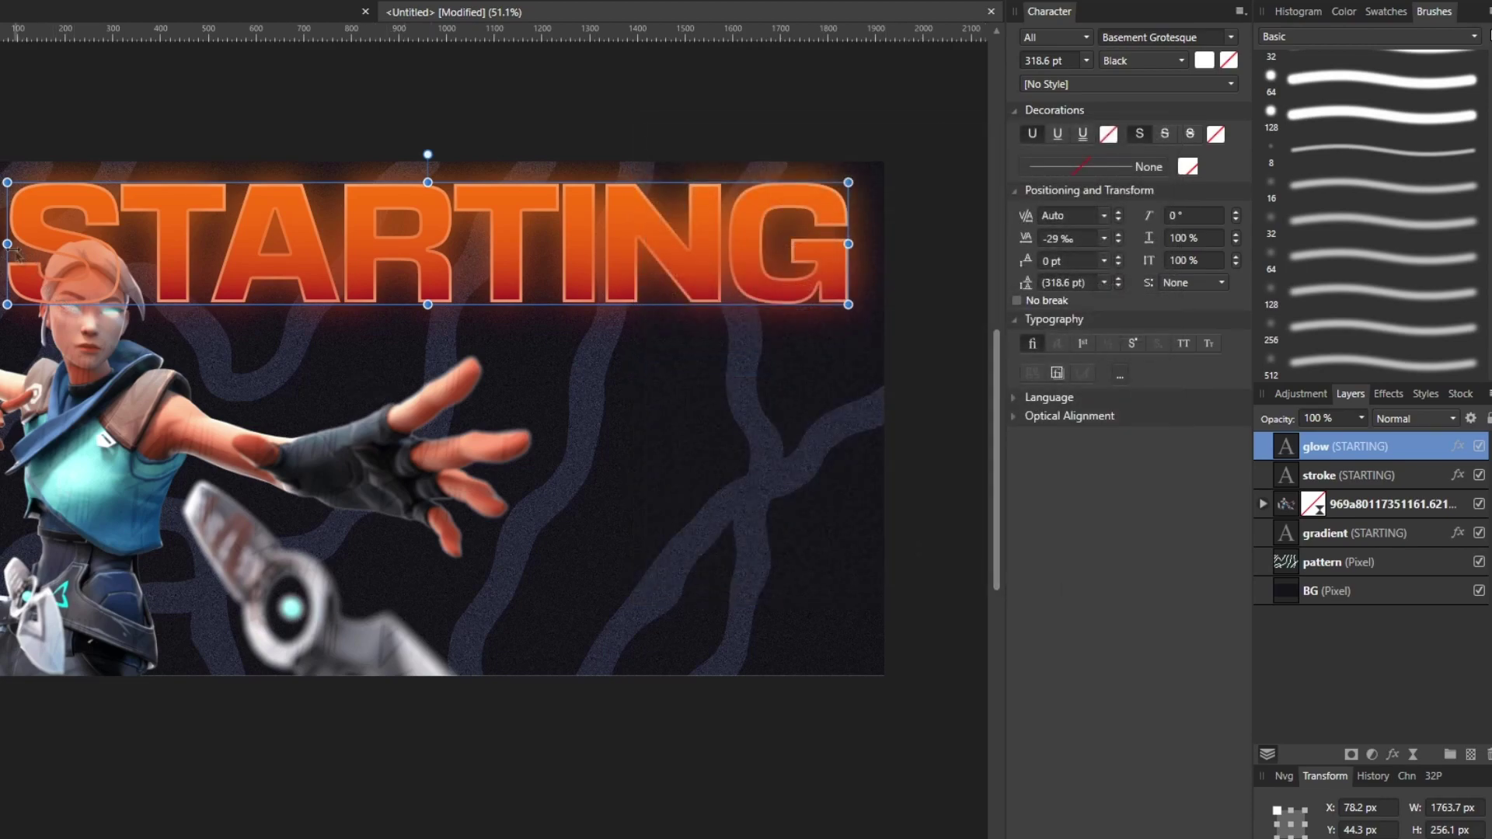
Move the glow layer below the character image and above the gradient layer.
{"action": "scroll", "coordinate": [27, 260], "scroll_direction": "up", "scroll_amount": 2}
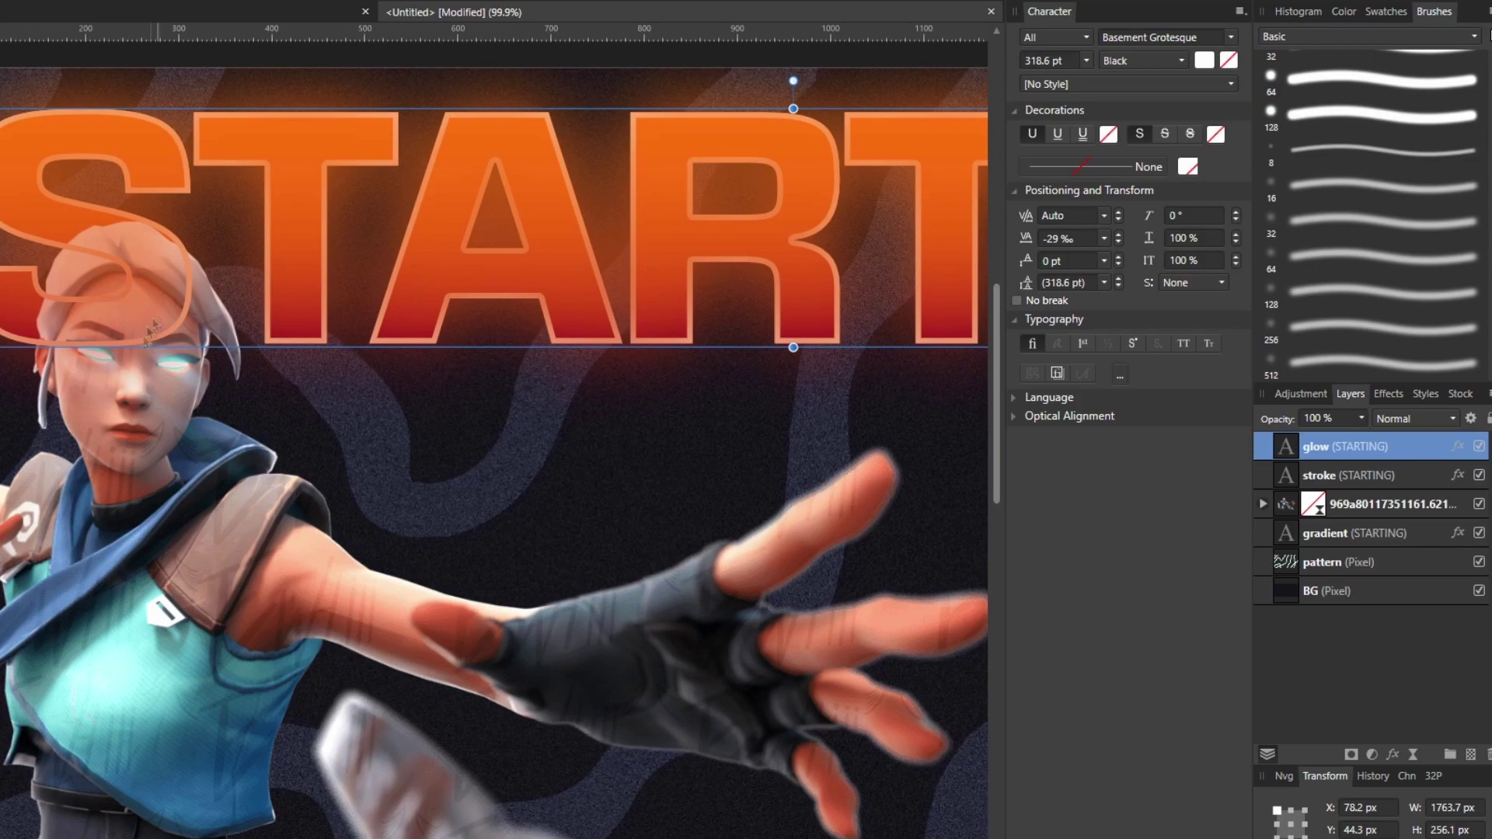
{"action": "left_click_drag", "start_coordinate": [1288, 455], "coordinate": [1292, 514]}
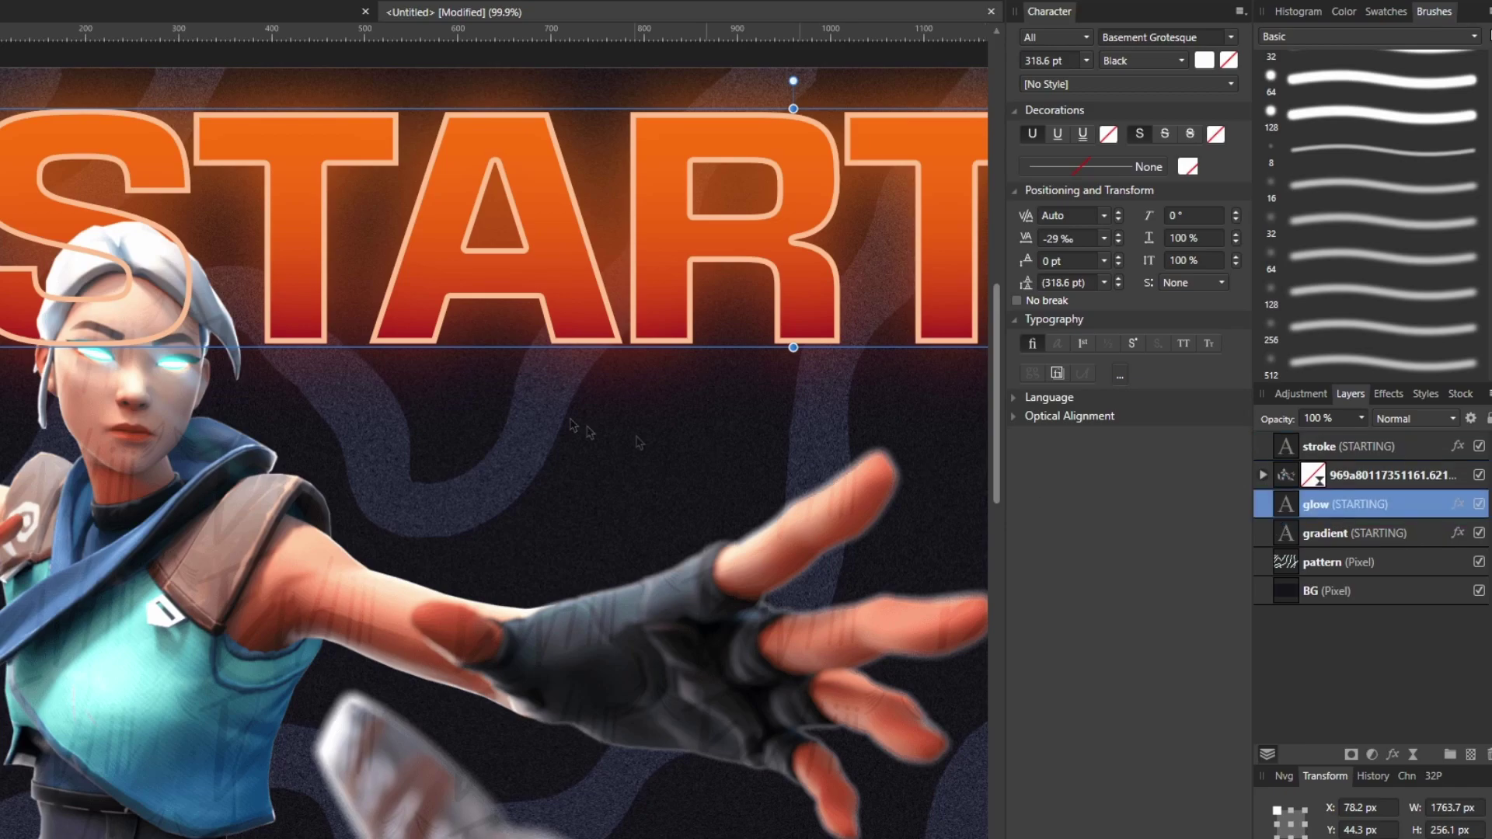
{"action": "scroll", "coordinate": [196, 321], "scroll_direction": "down", "scroll_amount": 5}
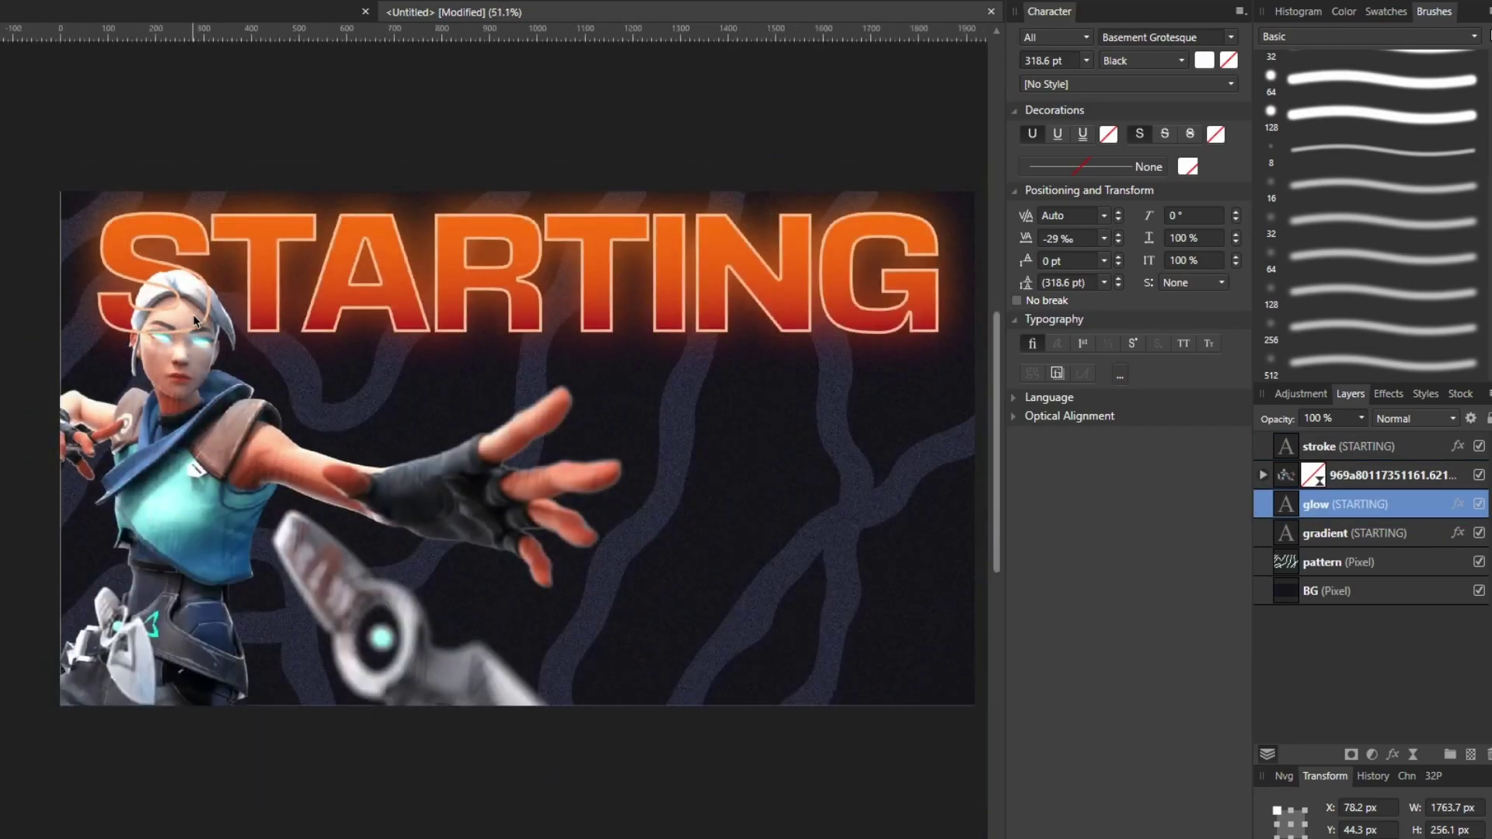
{"action": "scroll", "coordinate": [194, 319], "scroll_direction": "down", "scroll_amount": 2}
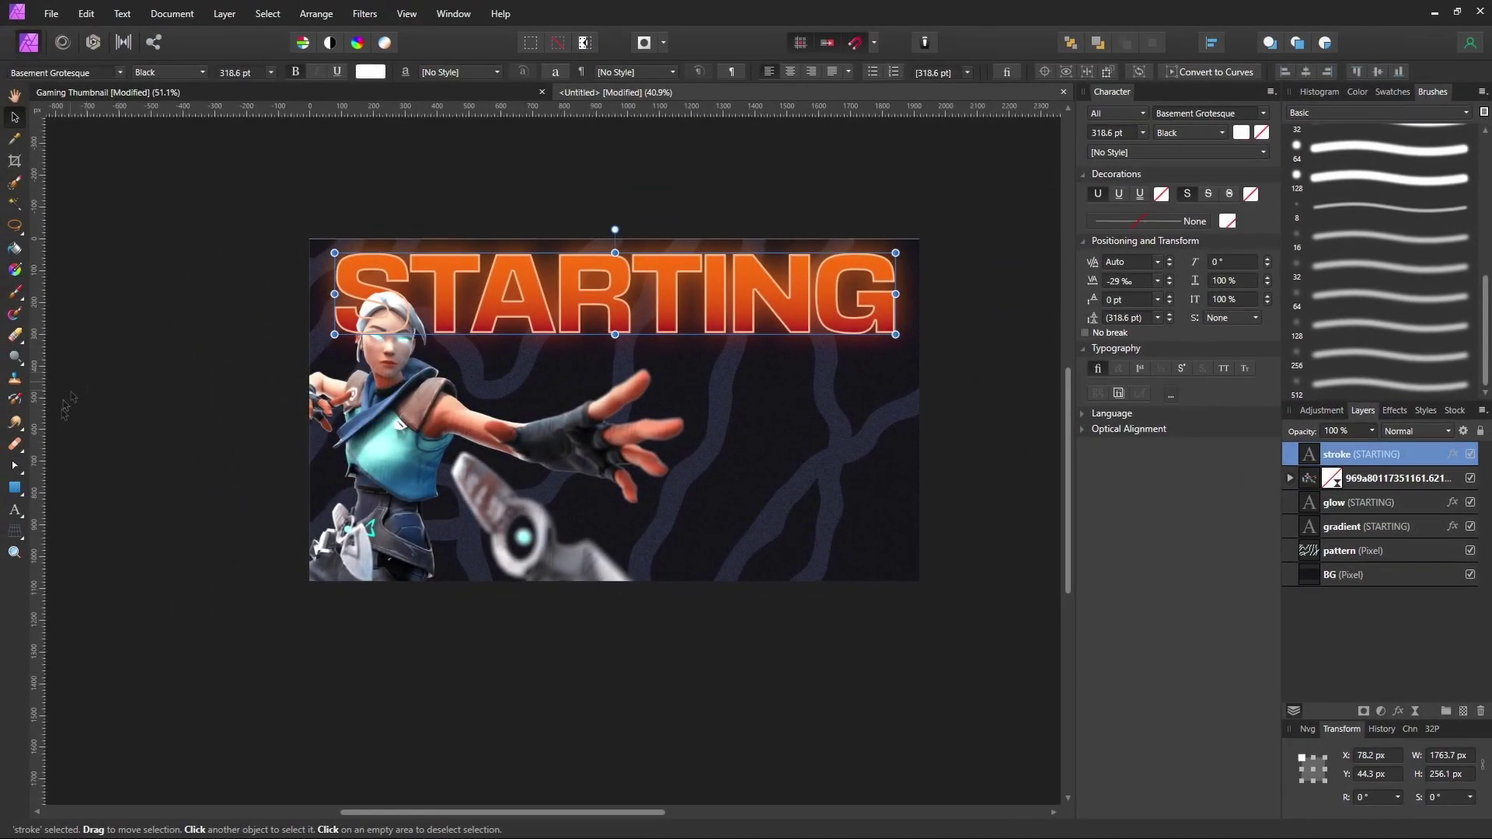
Add the art text "SOON" and position it below the right part of STARTING, at about X 841.4 px, Y 300.4 px.
{"action": "left_click", "coordinate": [14, 511]}
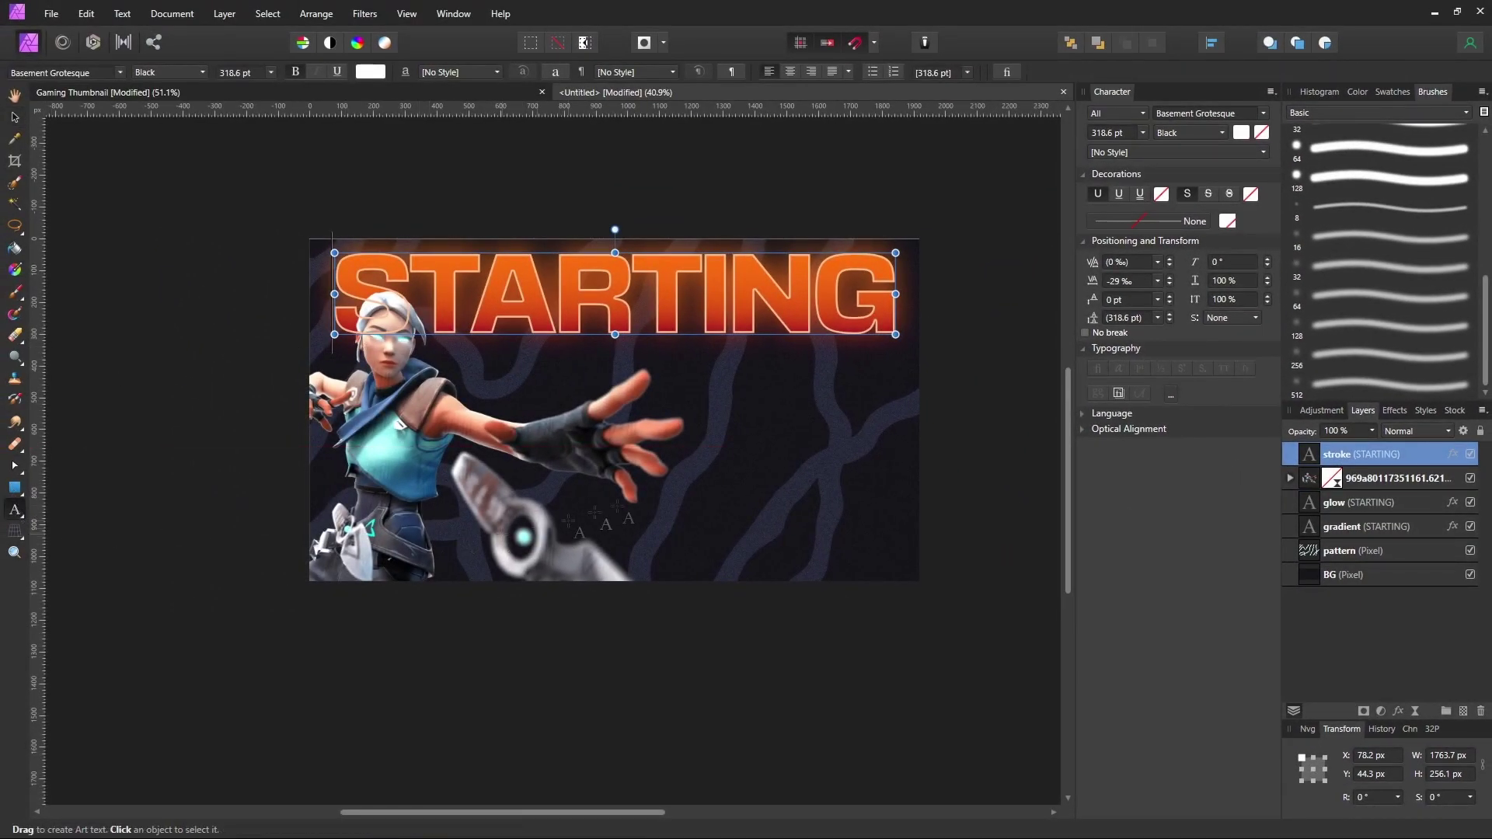
{"action": "left_click", "coordinate": [695, 422]}
{"action": "left_click", "coordinate": [739, 422]}
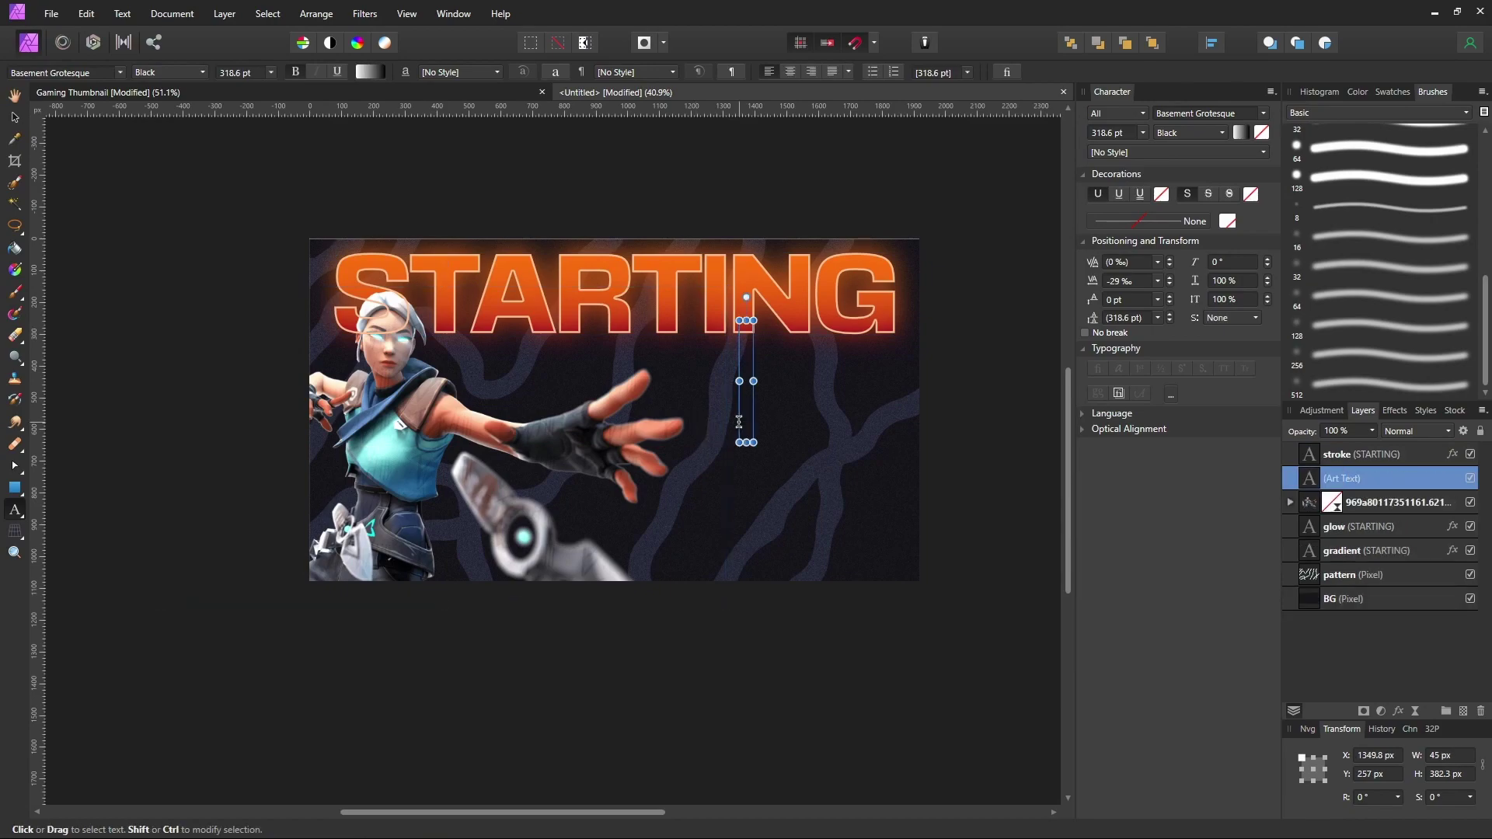
{"action": "type", "text": "SOON"}
{"action": "key", "text": "Escape"}
{"action": "left_click_drag", "start_coordinate": [739, 422], "coordinate": [437, 495]}
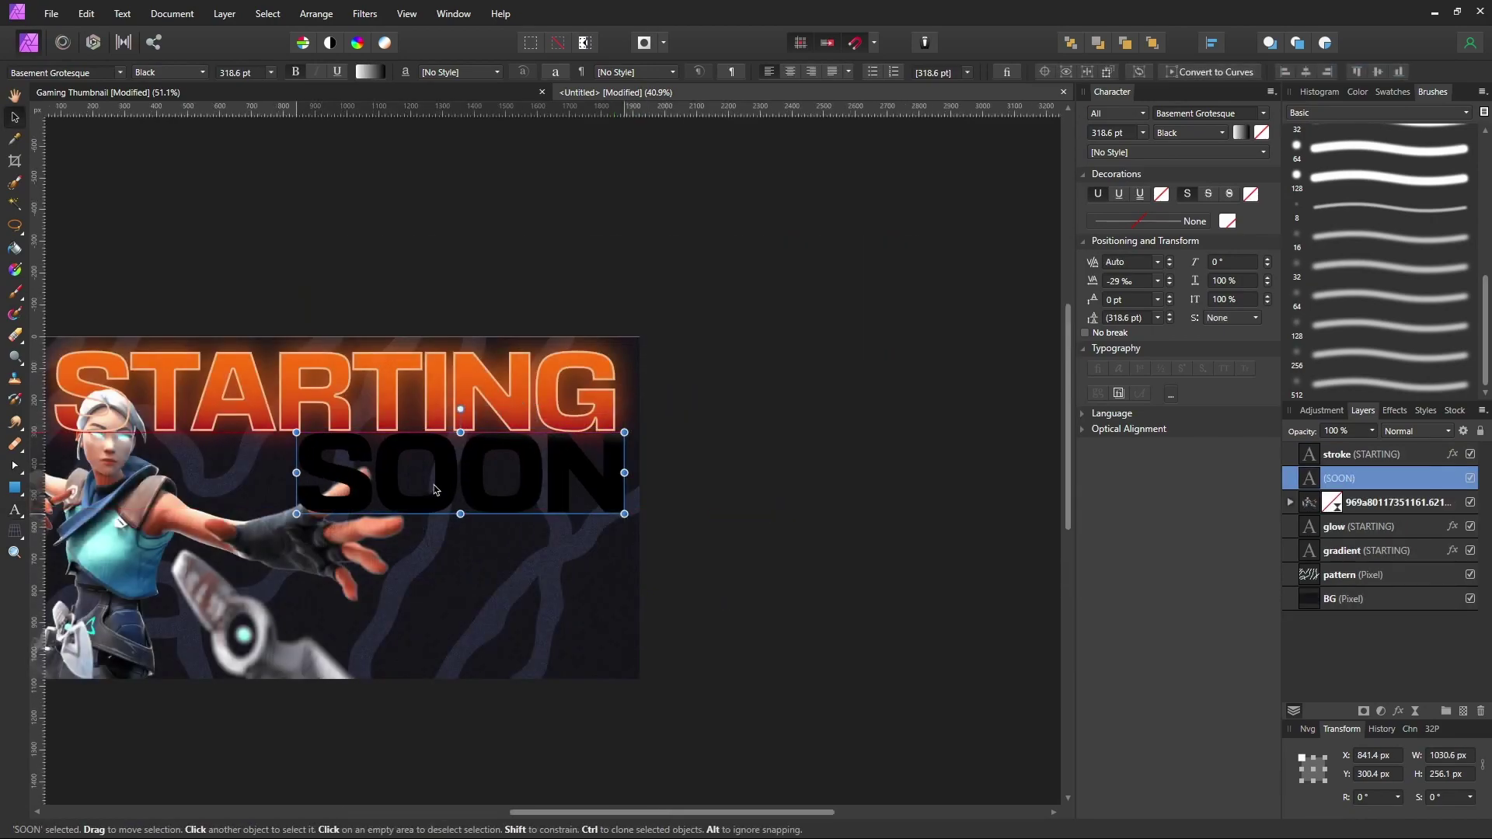
Delete the plain SOON text and place a duplicate of the gradient STARTING text directly below the title, at about Y 330 px.
{"action": "key", "text": "Delete"}
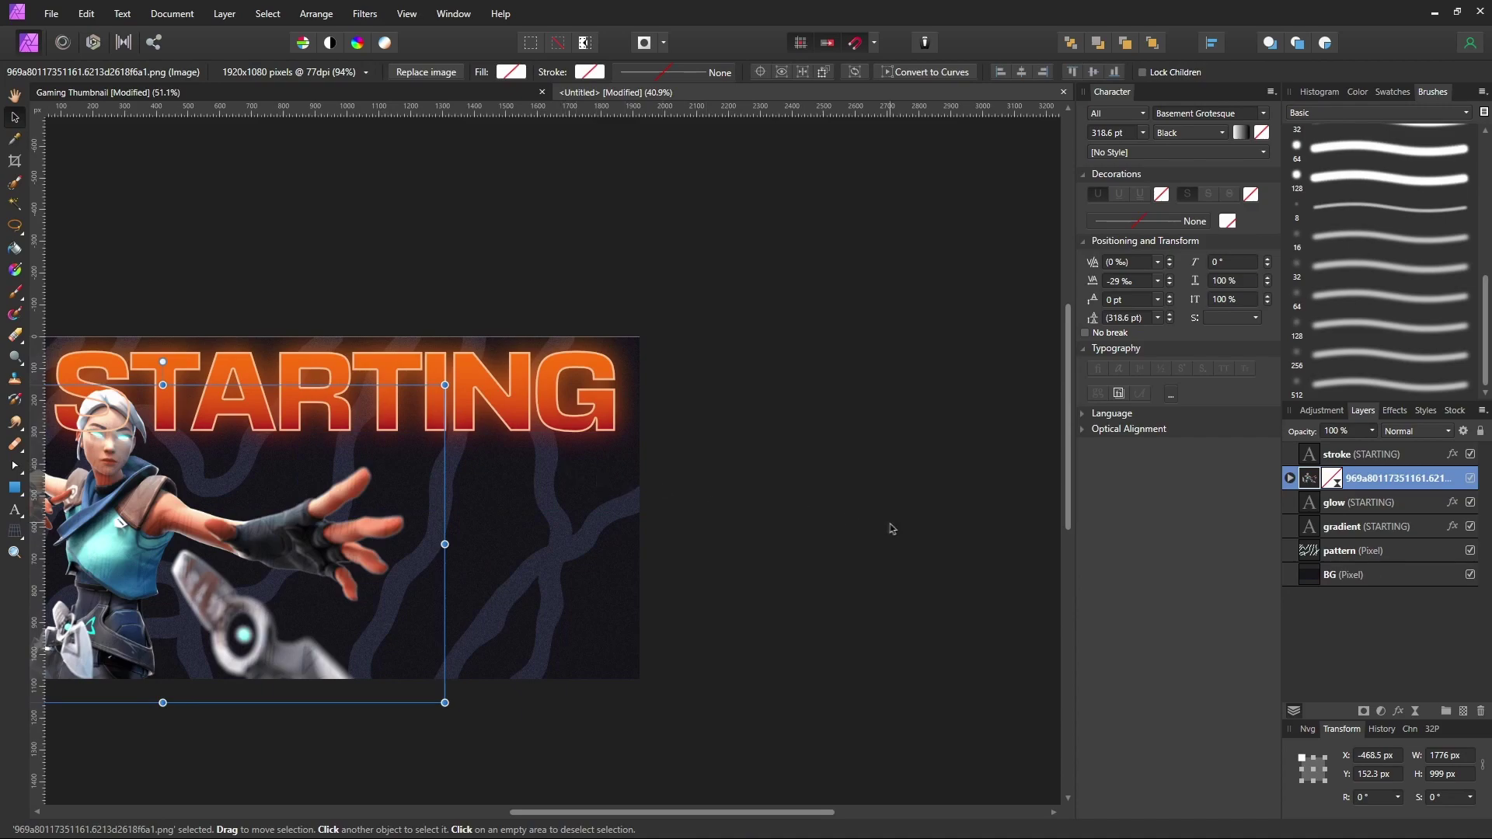
{"action": "left_click", "coordinate": [488, 429]}
{"action": "left_click", "coordinate": [1328, 533]}
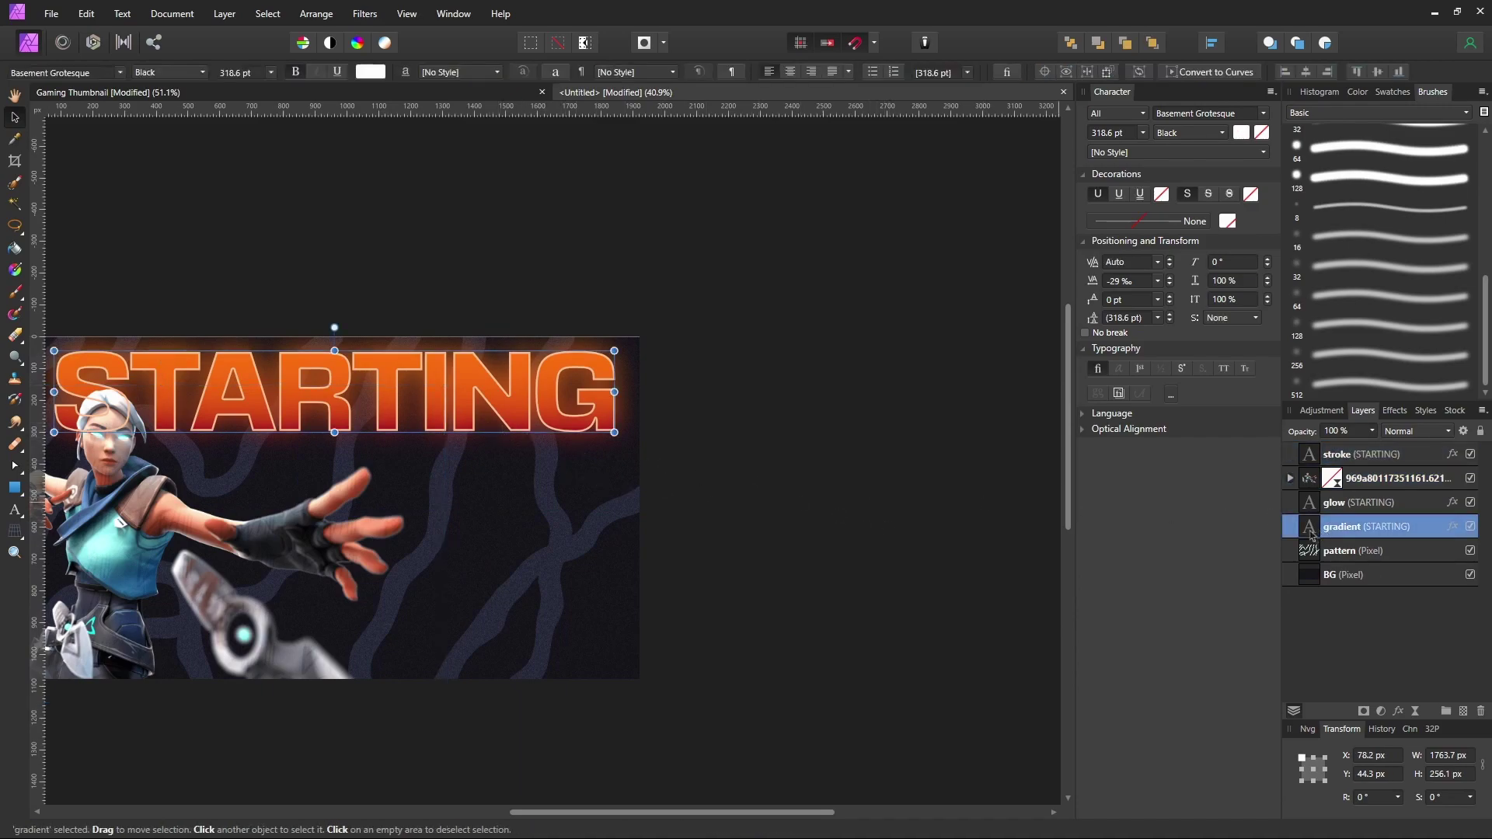
{"action": "key", "text": "ctrl+j"}
{"action": "left_click", "coordinate": [1321, 550]}
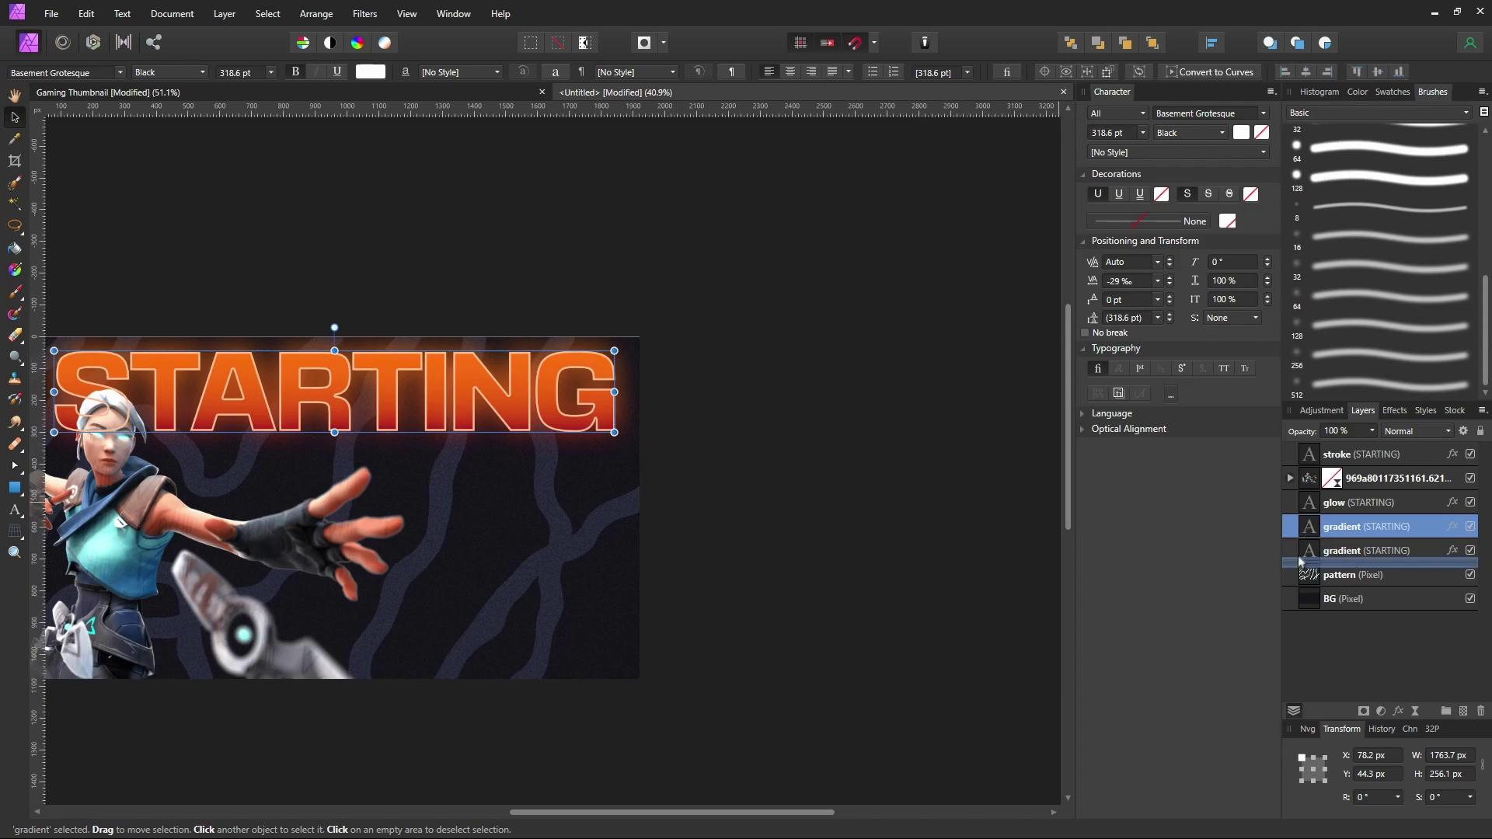
{"action": "scroll", "coordinate": [542, 440], "scroll_direction": "left", "scroll_amount": 3}
{"action": "left_click_drag", "start_coordinate": [542, 439], "coordinate": [544, 498]}
{"action": "key", "text": "ctrl+j"}
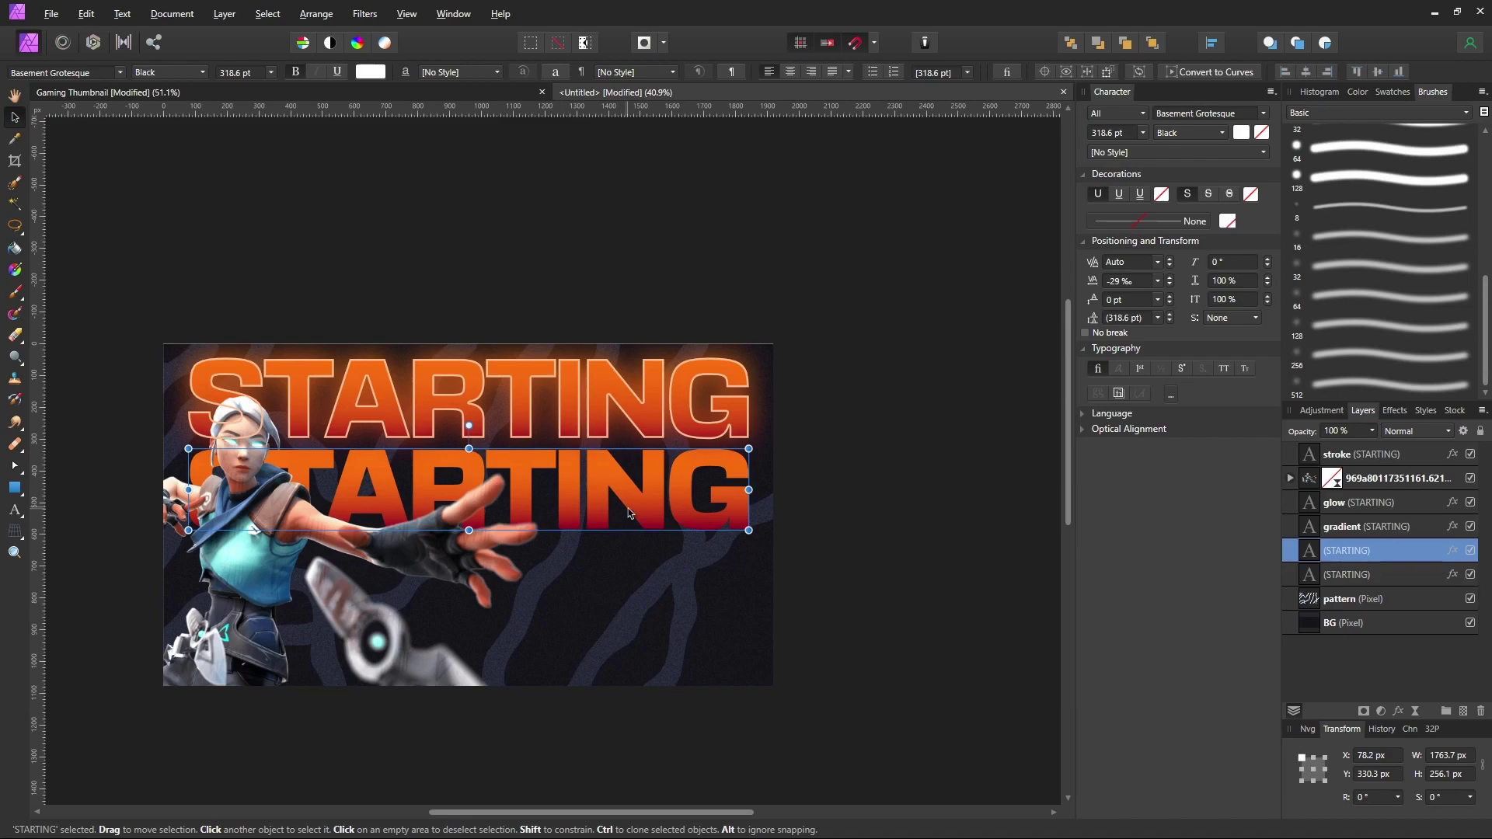
Change the lower copy's text to "SOON" and align it under the right end of STARTING, at about X 811 px, Y 323 px.
{"action": "double_click", "coordinate": [630, 513]}
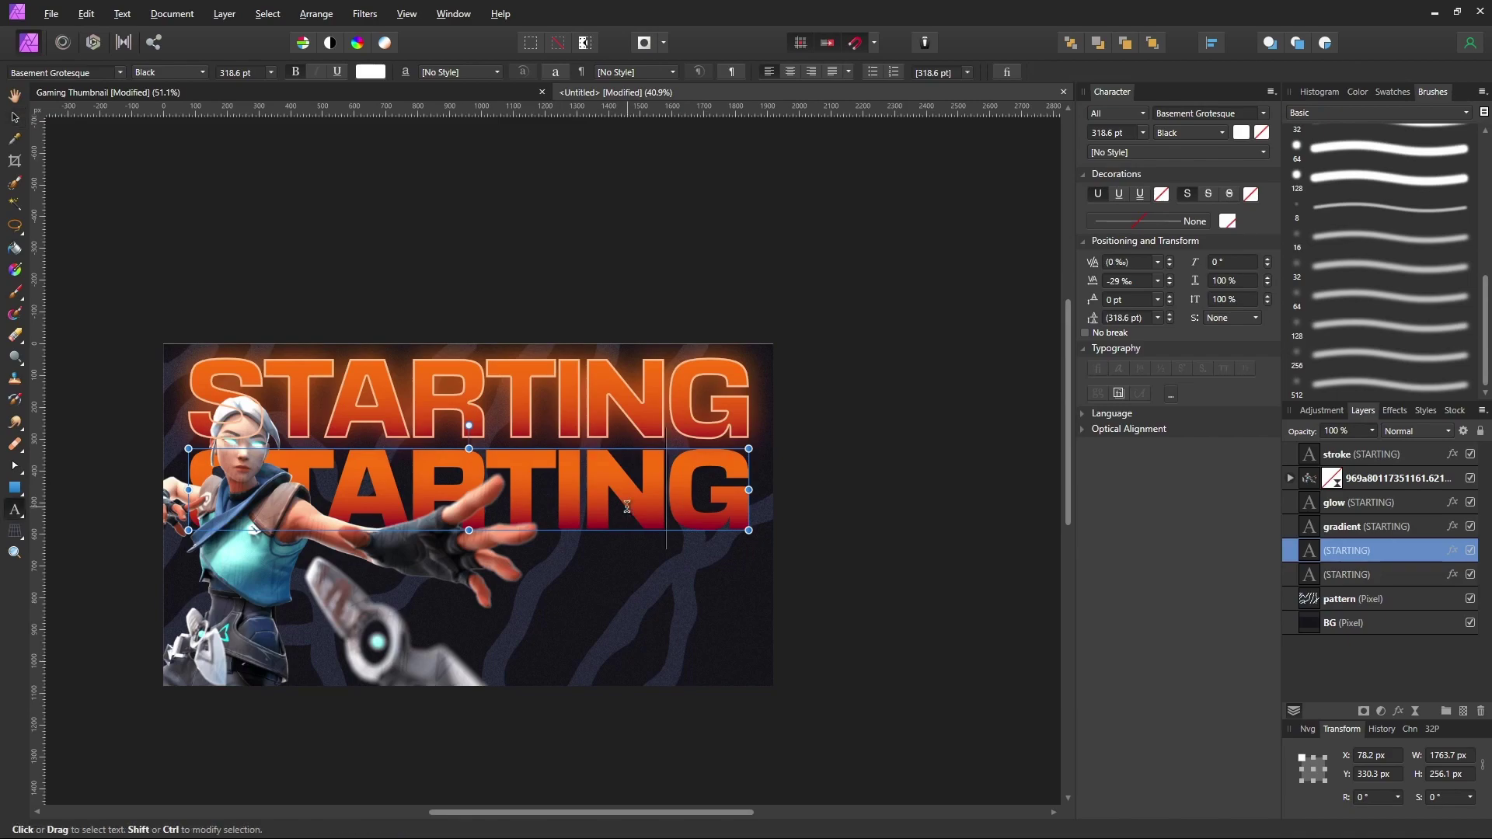
{"action": "key", "text": "ctrl+a"}
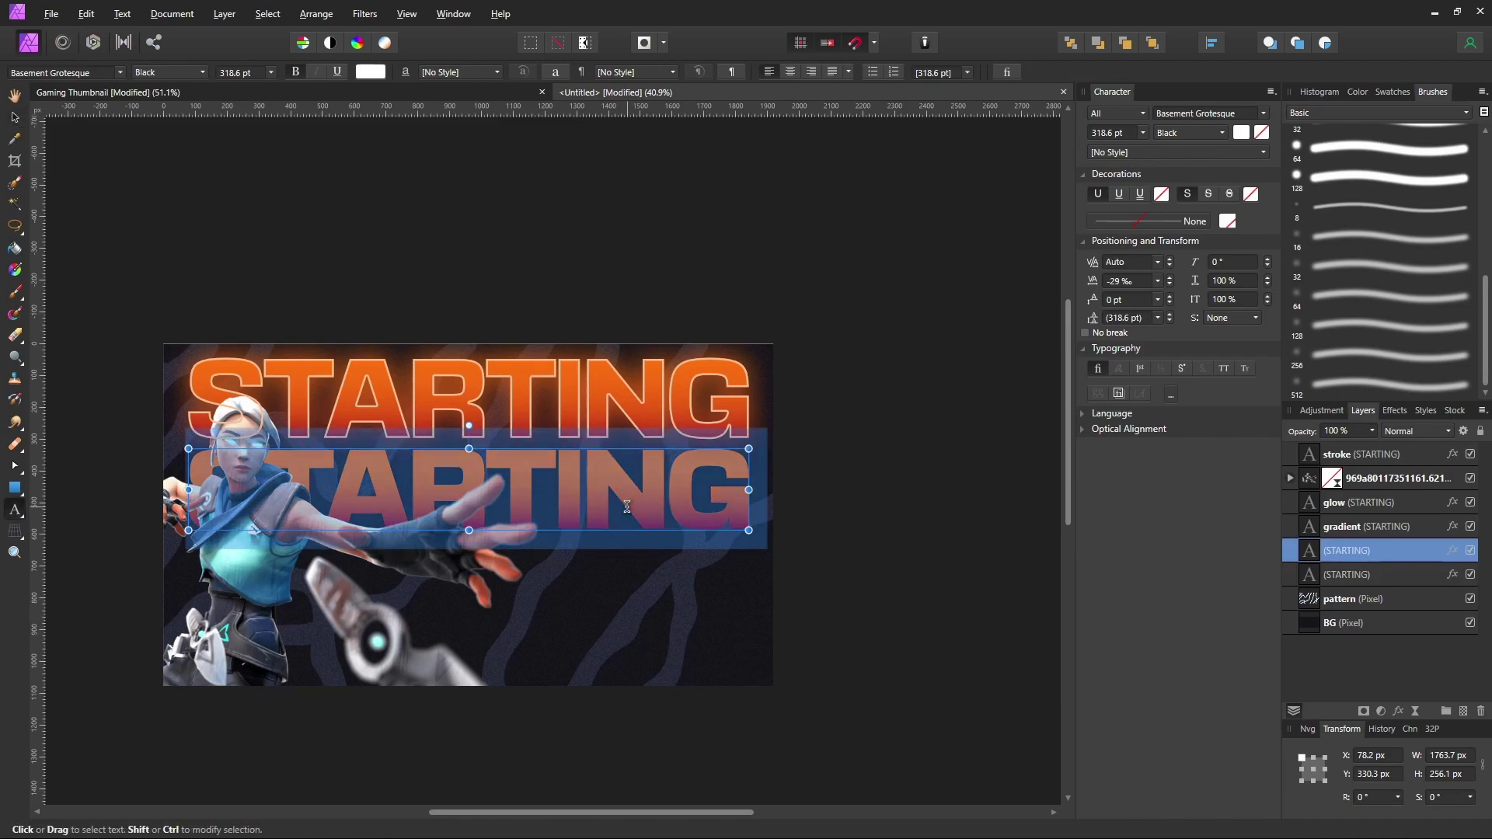
{"action": "type", "text": "SOO"}
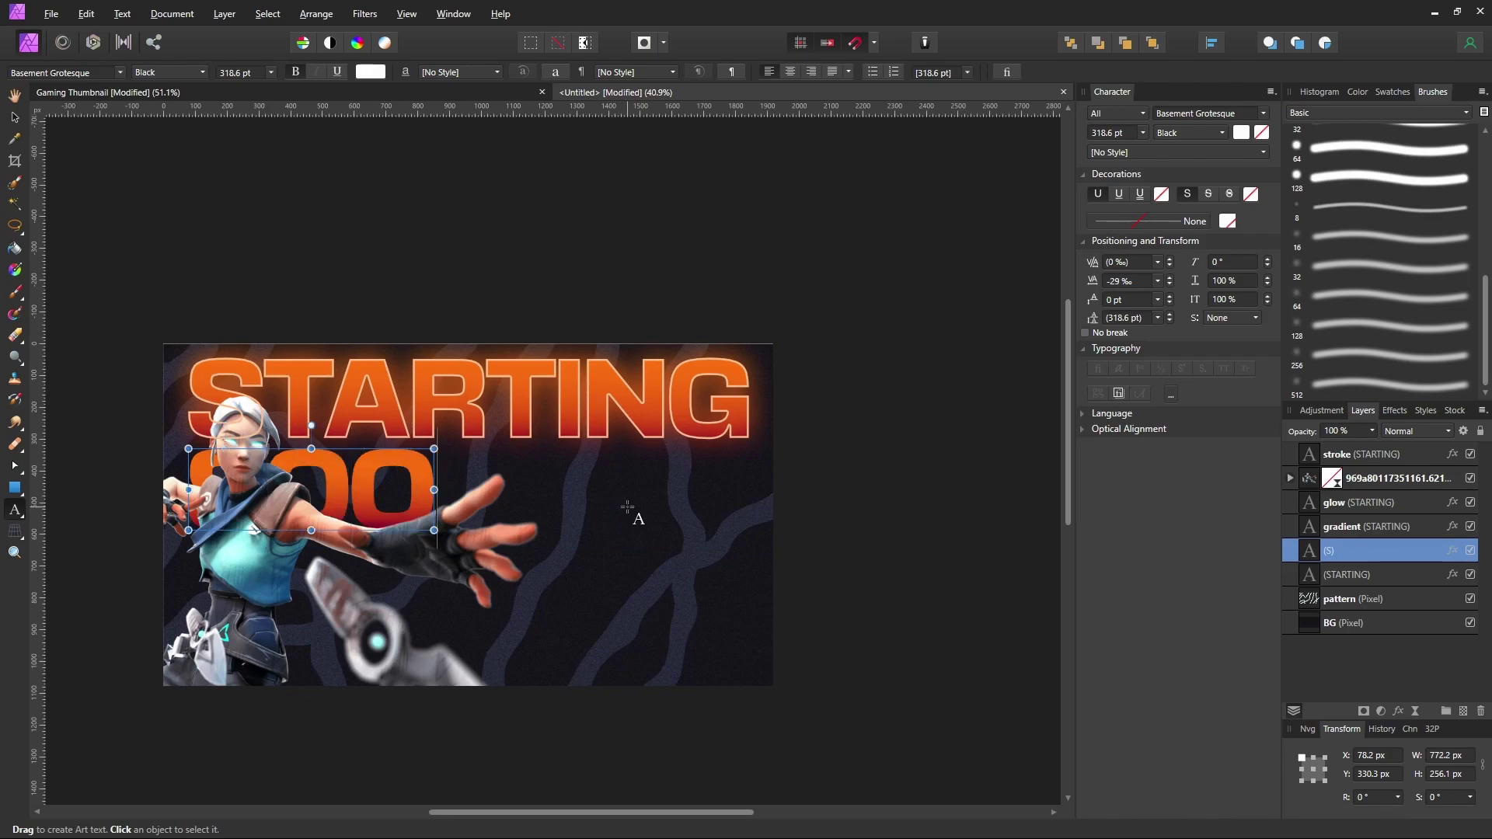
{"action": "type", "text": "N"}
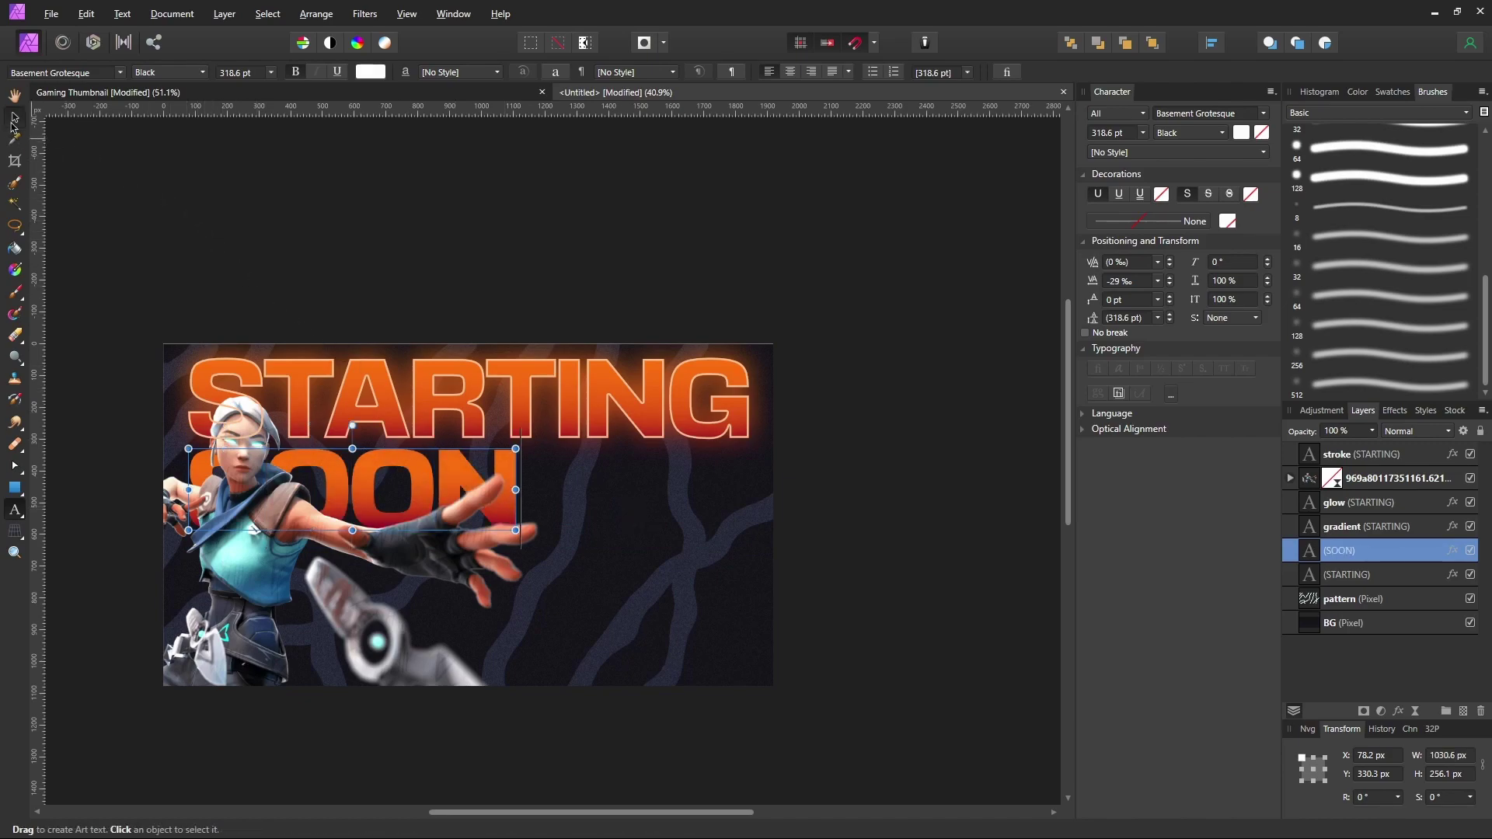
{"action": "left_click", "coordinate": [14, 116]}
{"action": "left_click_drag", "start_coordinate": [417, 487], "coordinate": [652, 503]}
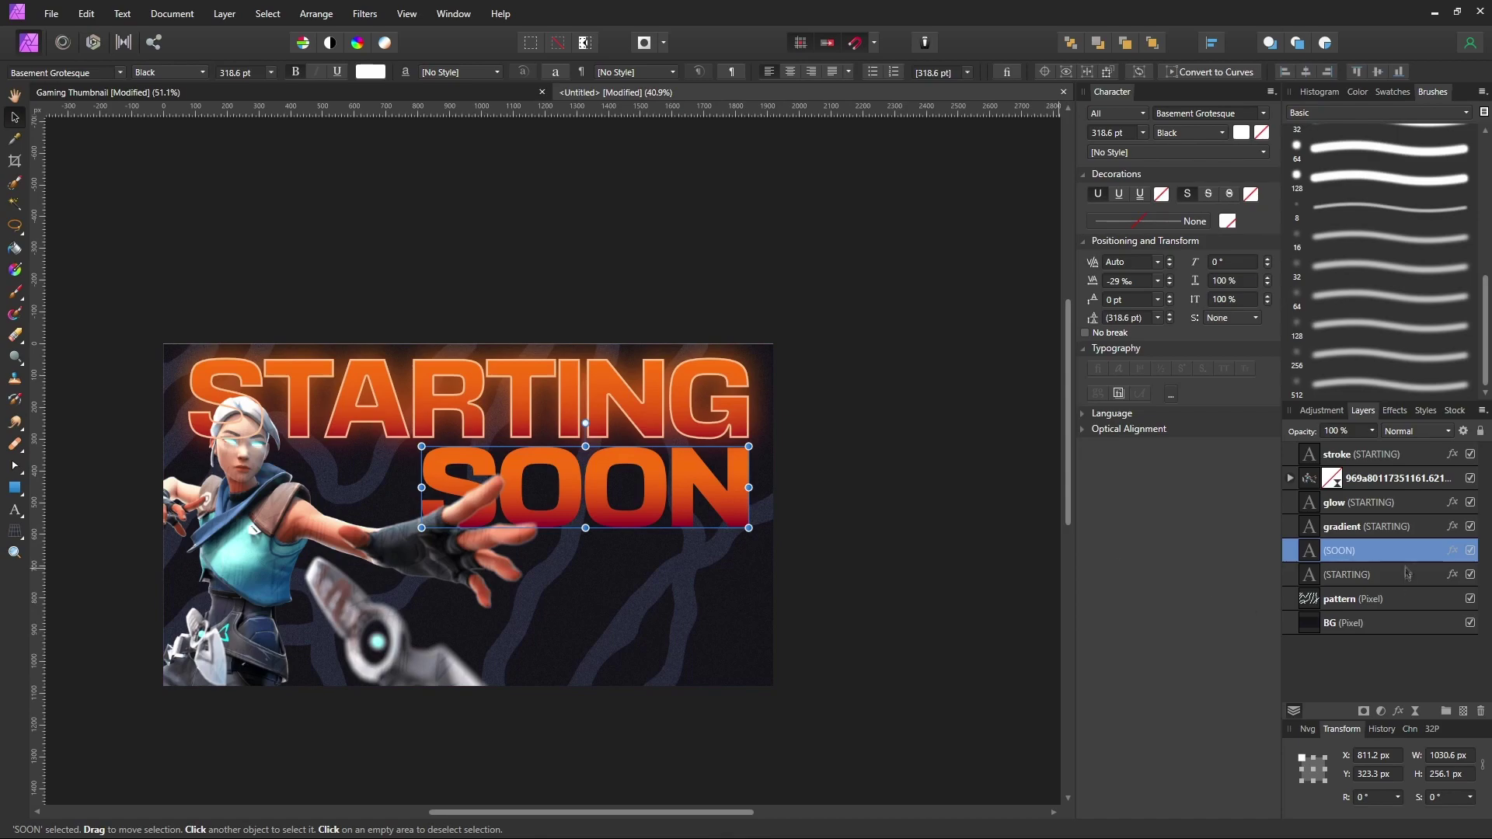
Set the starting colour of SOON's Gradient Overlay to dark blue, HSL 211, 100, 20.
{"action": "left_click", "coordinate": [1451, 551]}
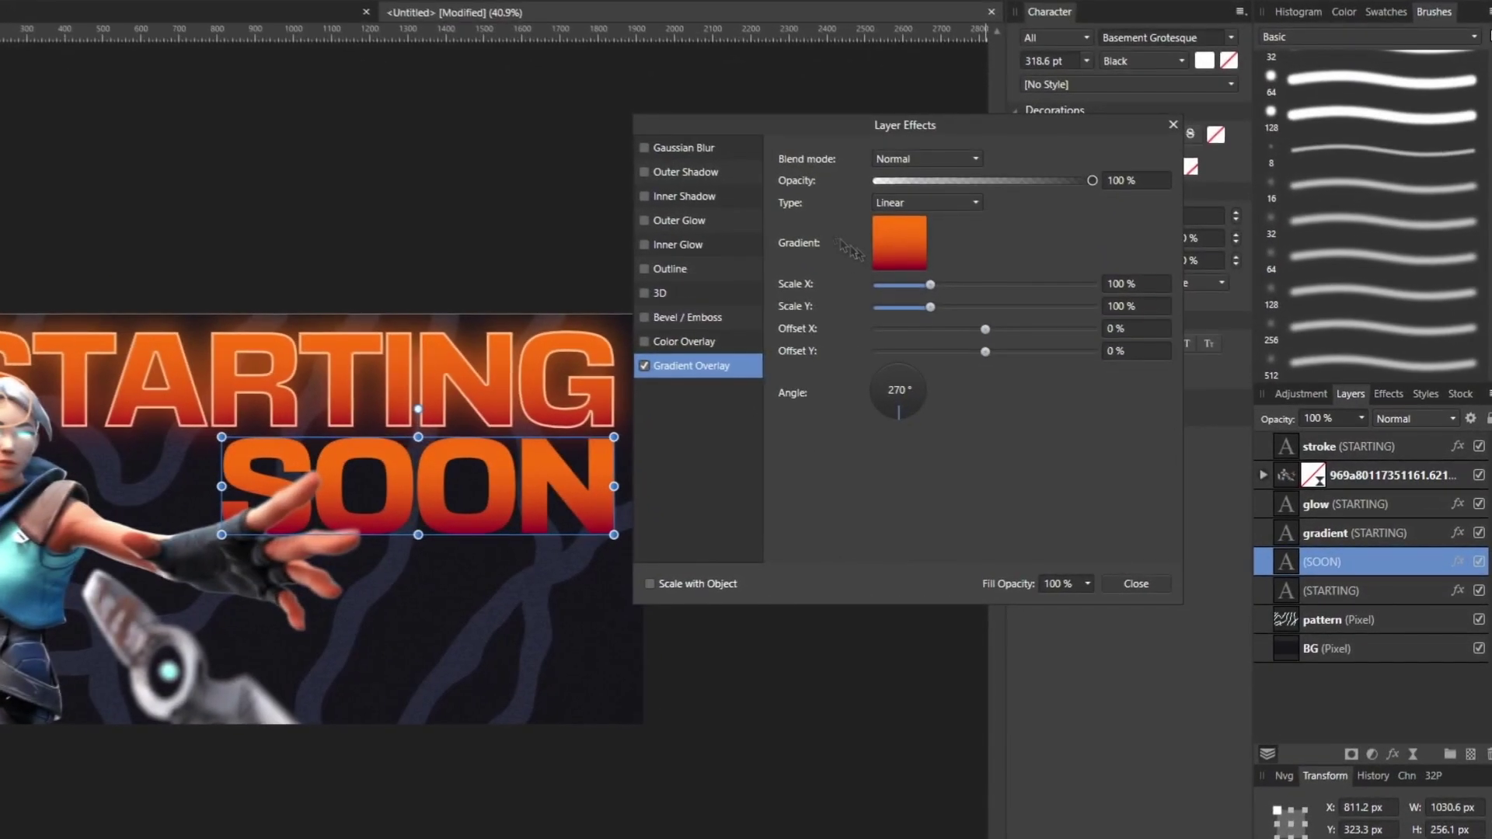
{"action": "left_click", "coordinate": [986, 301]}
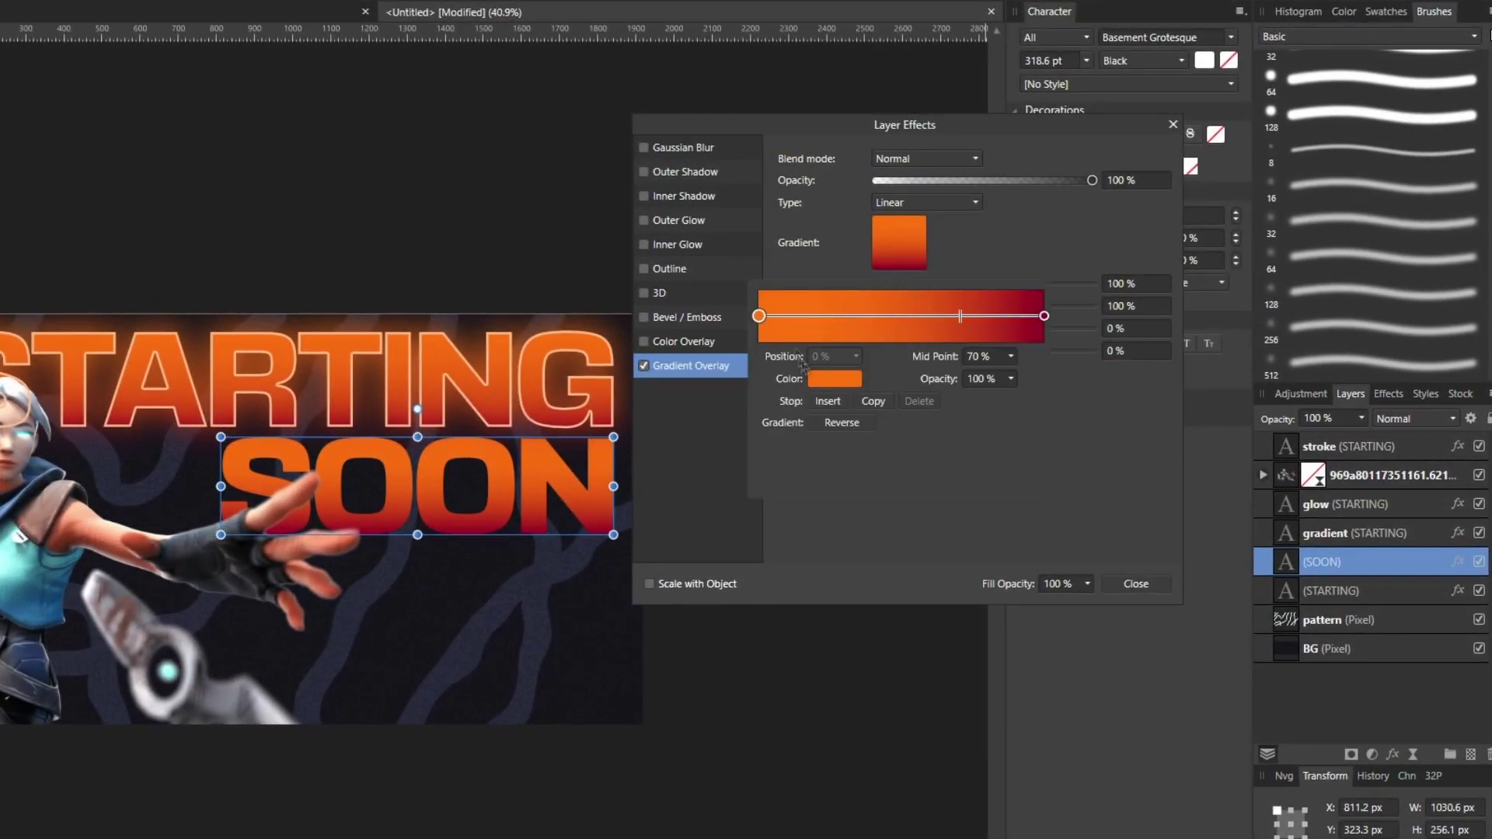
{"action": "left_click", "coordinate": [834, 378]}
{"action": "left_click_drag", "start_coordinate": [829, 440], "coordinate": [774, 485]}
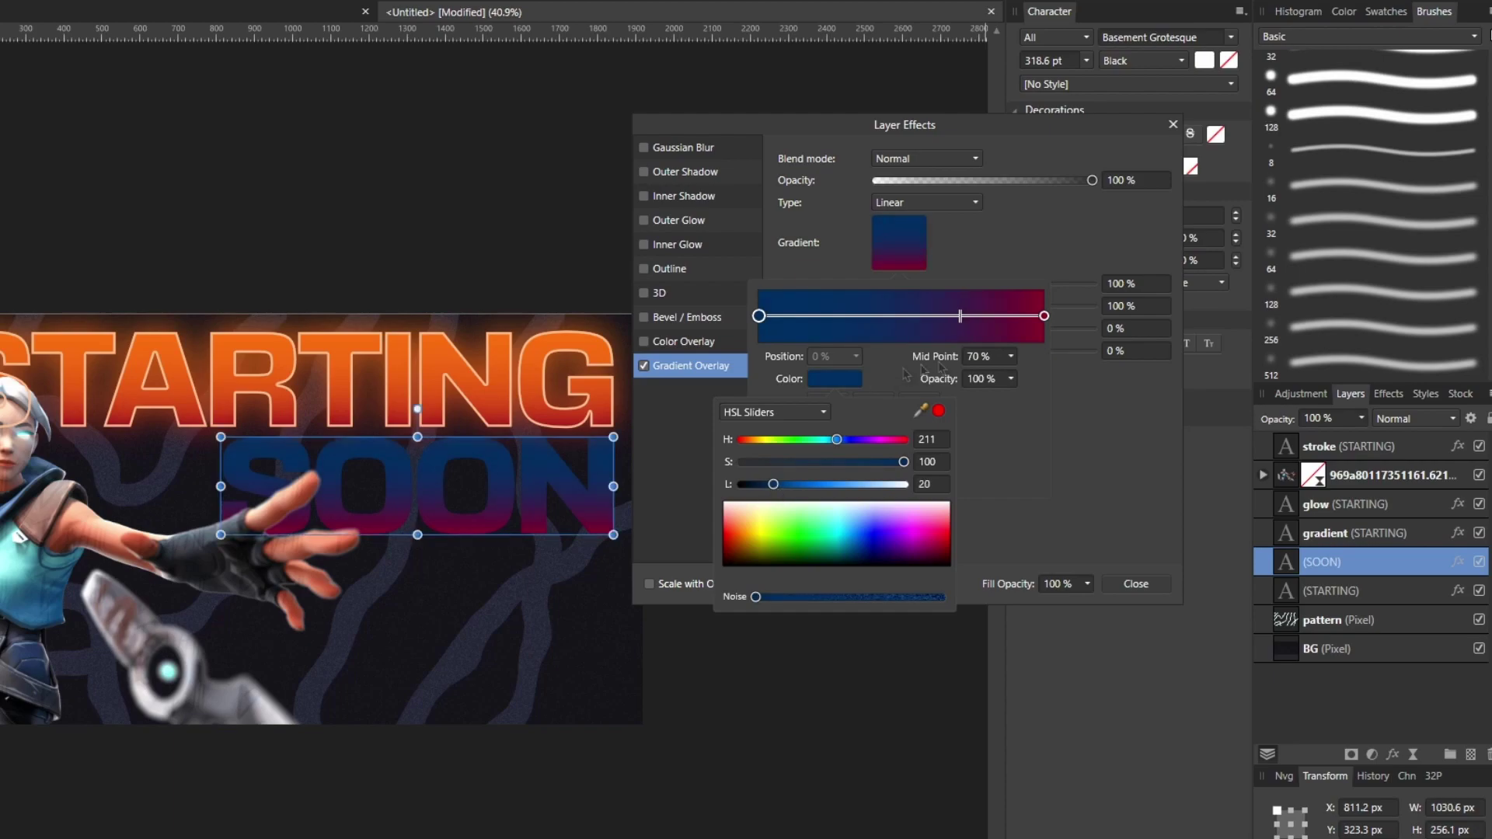
Set the end colour of SOON's Gradient Overlay to a brighter blue and close the layer effects.
{"action": "left_click", "coordinate": [1043, 317]}
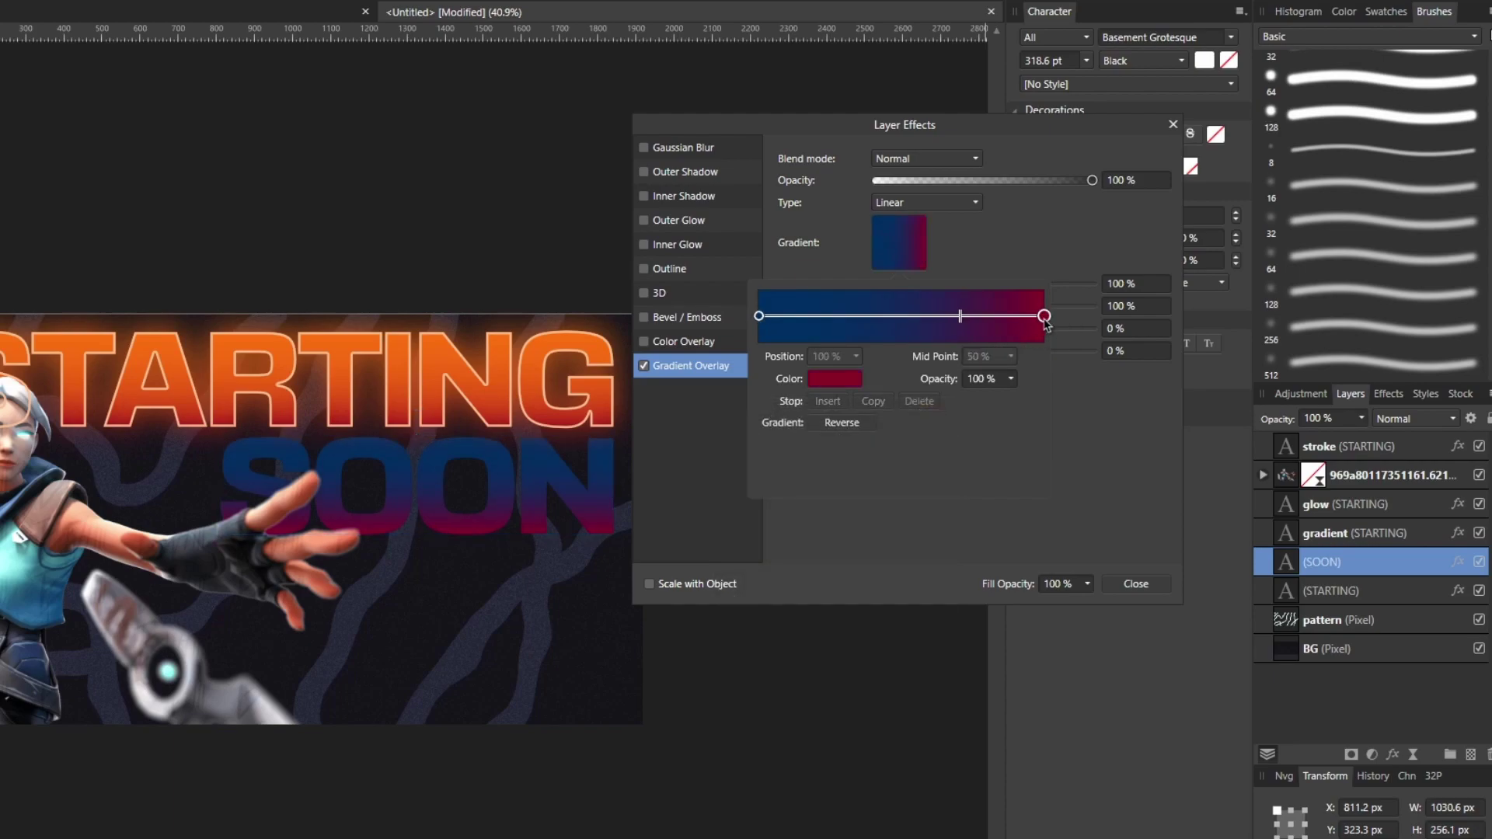
{"action": "left_click", "coordinate": [825, 380]}
{"action": "mouse_move", "coordinate": [845, 450]}
{"action": "left_mouse_down"}
{"action": "mouse_move", "coordinate": [753, 439]}
{"action": "mouse_move", "coordinate": [838, 440]}
{"action": "left_mouse_up"}
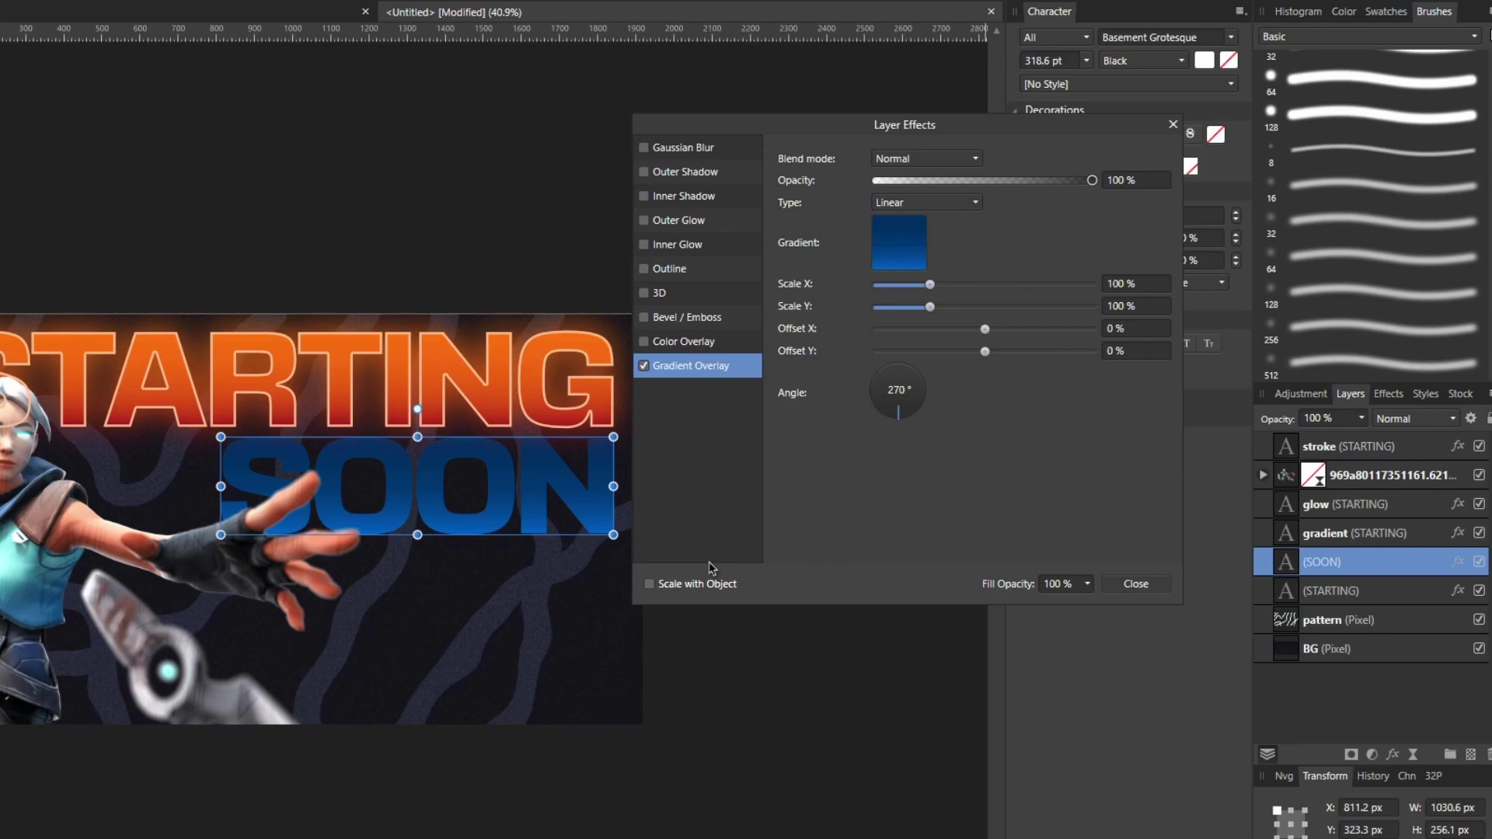
{"action": "left_click", "coordinate": [1135, 584]}
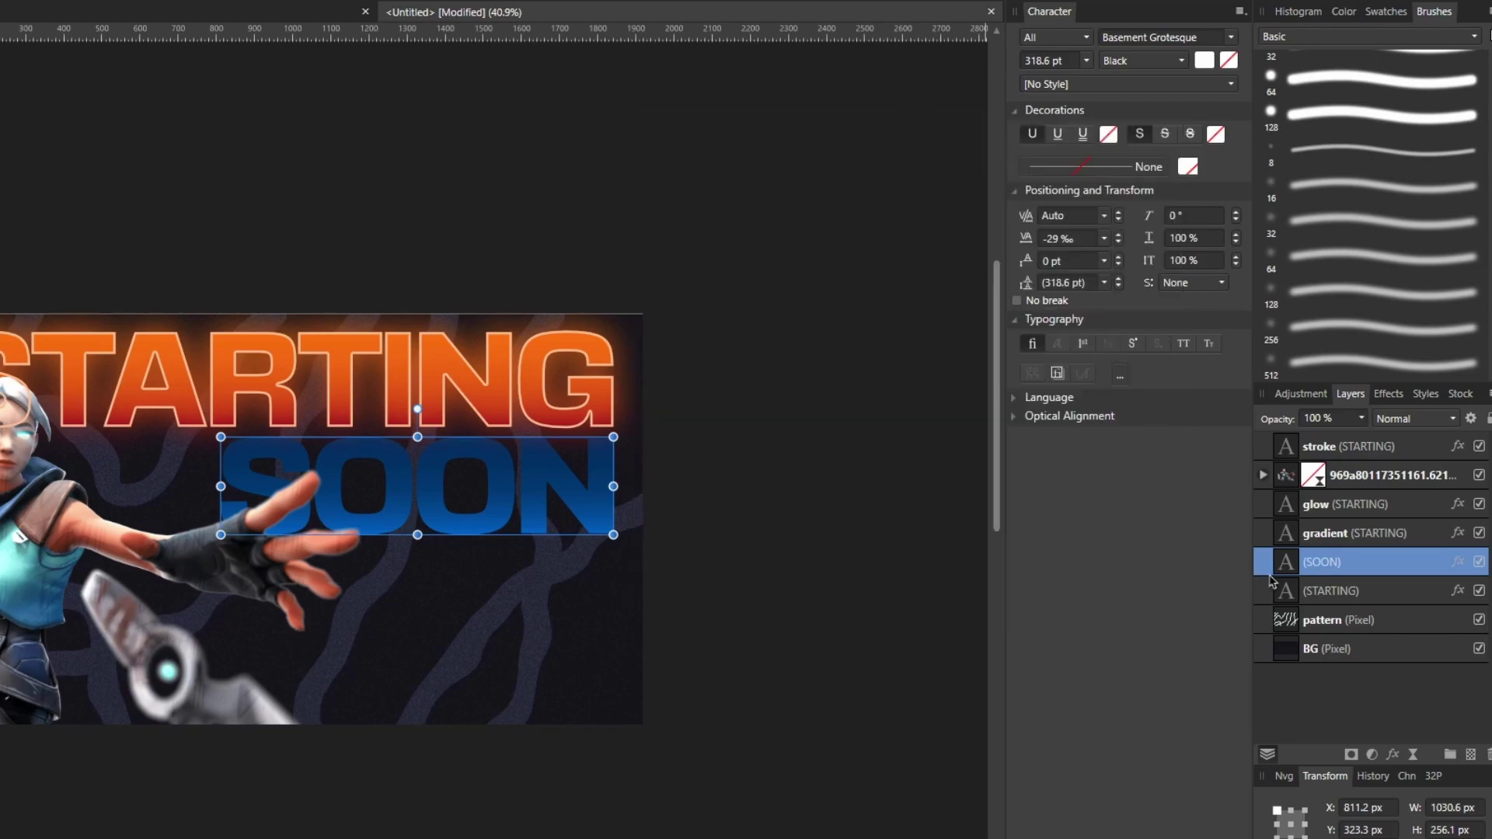
Add a 6 px outside Outline effect to SOON in light blue, HSL 217, 69, 70, based on a colour sampled from the text.
{"action": "left_click", "coordinate": [1457, 568]}
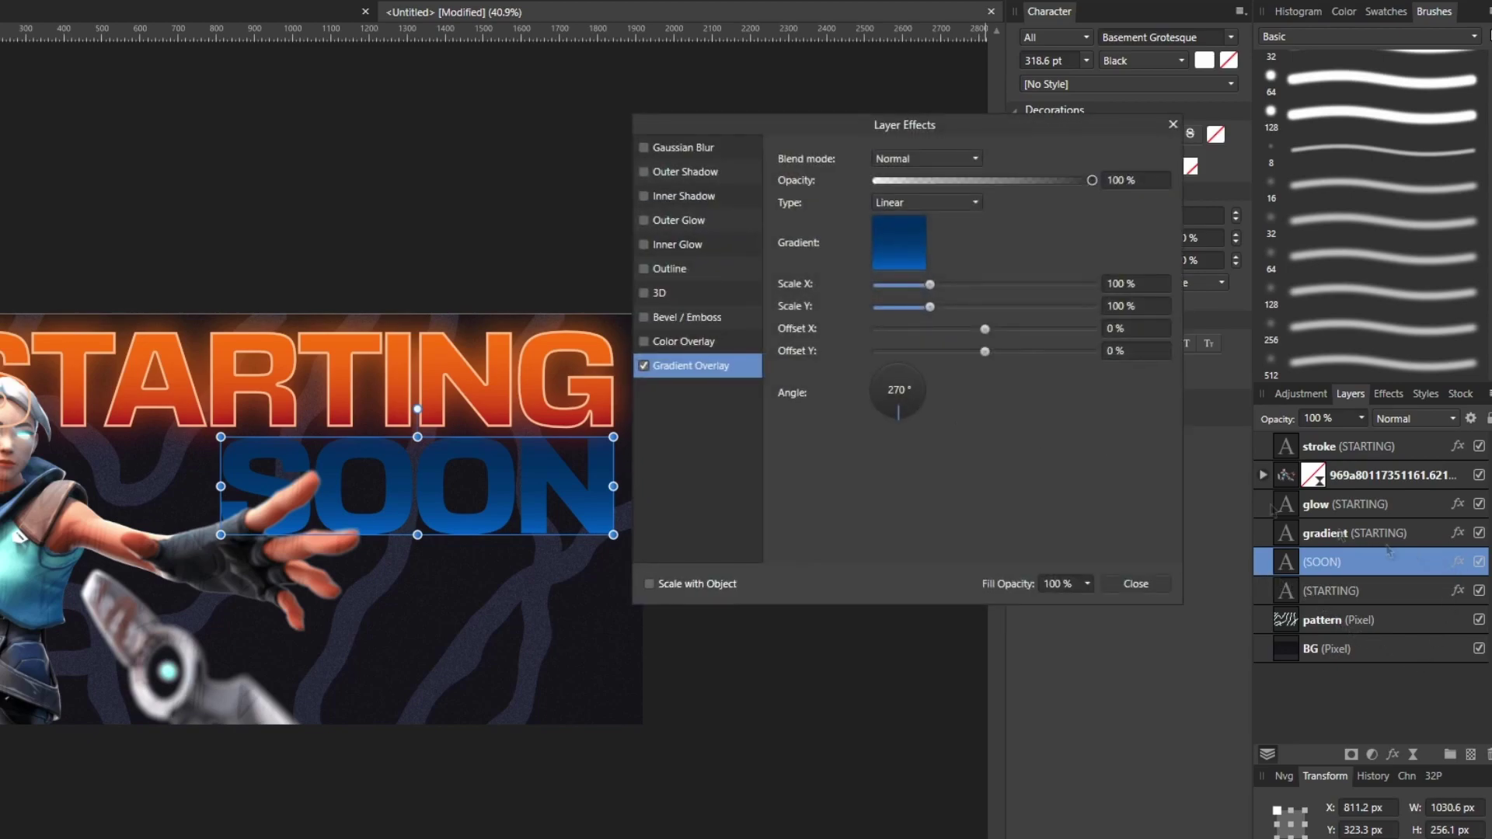
{"action": "left_click", "coordinate": [644, 269]}
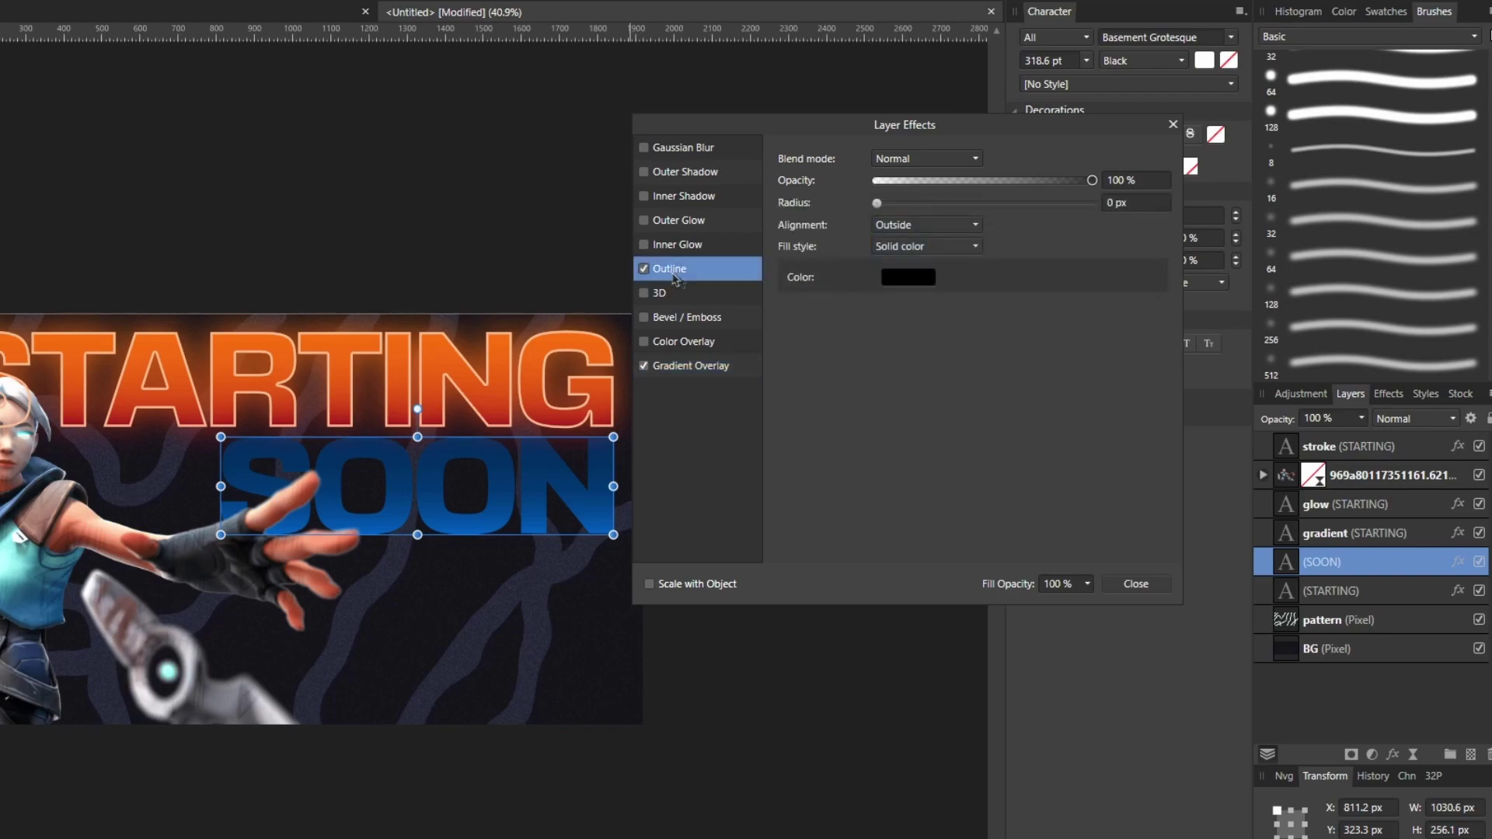
{"action": "left_click", "coordinate": [920, 281]}
{"action": "left_click_drag", "start_coordinate": [993, 310], "coordinate": [533, 443]}
{"action": "left_click", "coordinate": [1011, 311]}
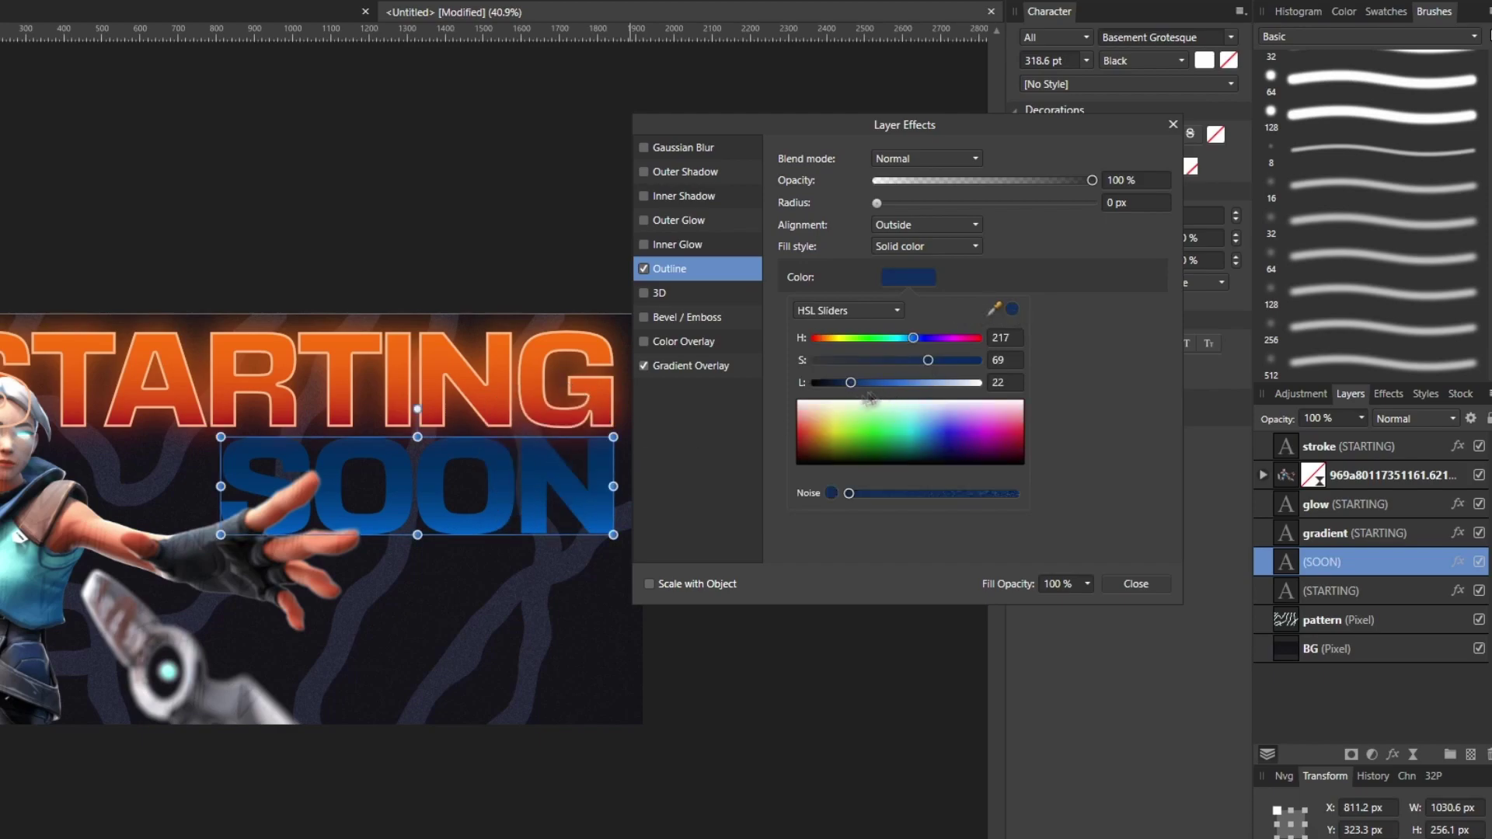
{"action": "left_click_drag", "start_coordinate": [851, 387], "coordinate": [931, 390]}
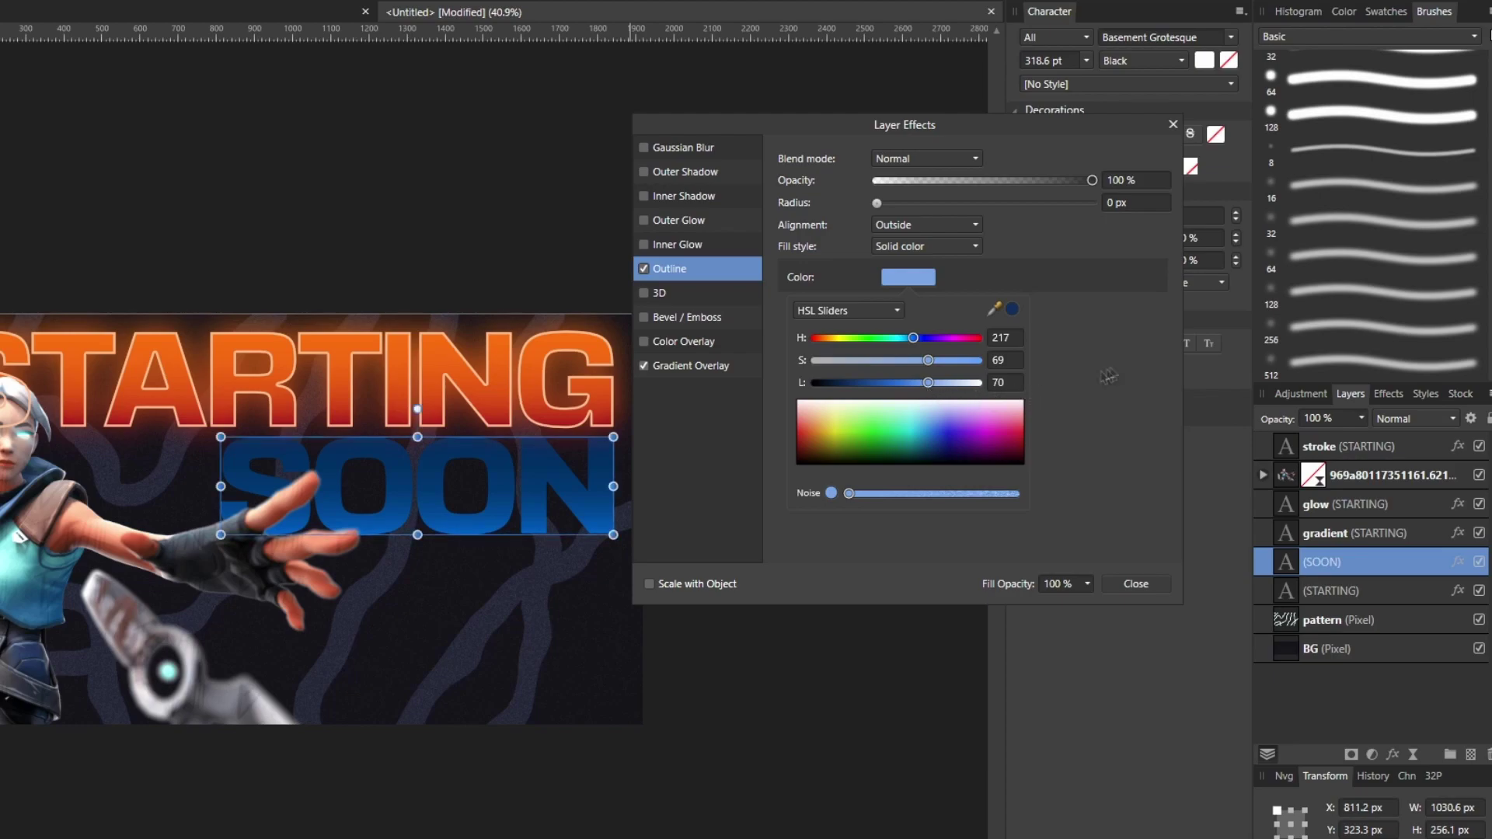
{"action": "left_click_drag", "start_coordinate": [879, 206], "coordinate": [951, 205]}
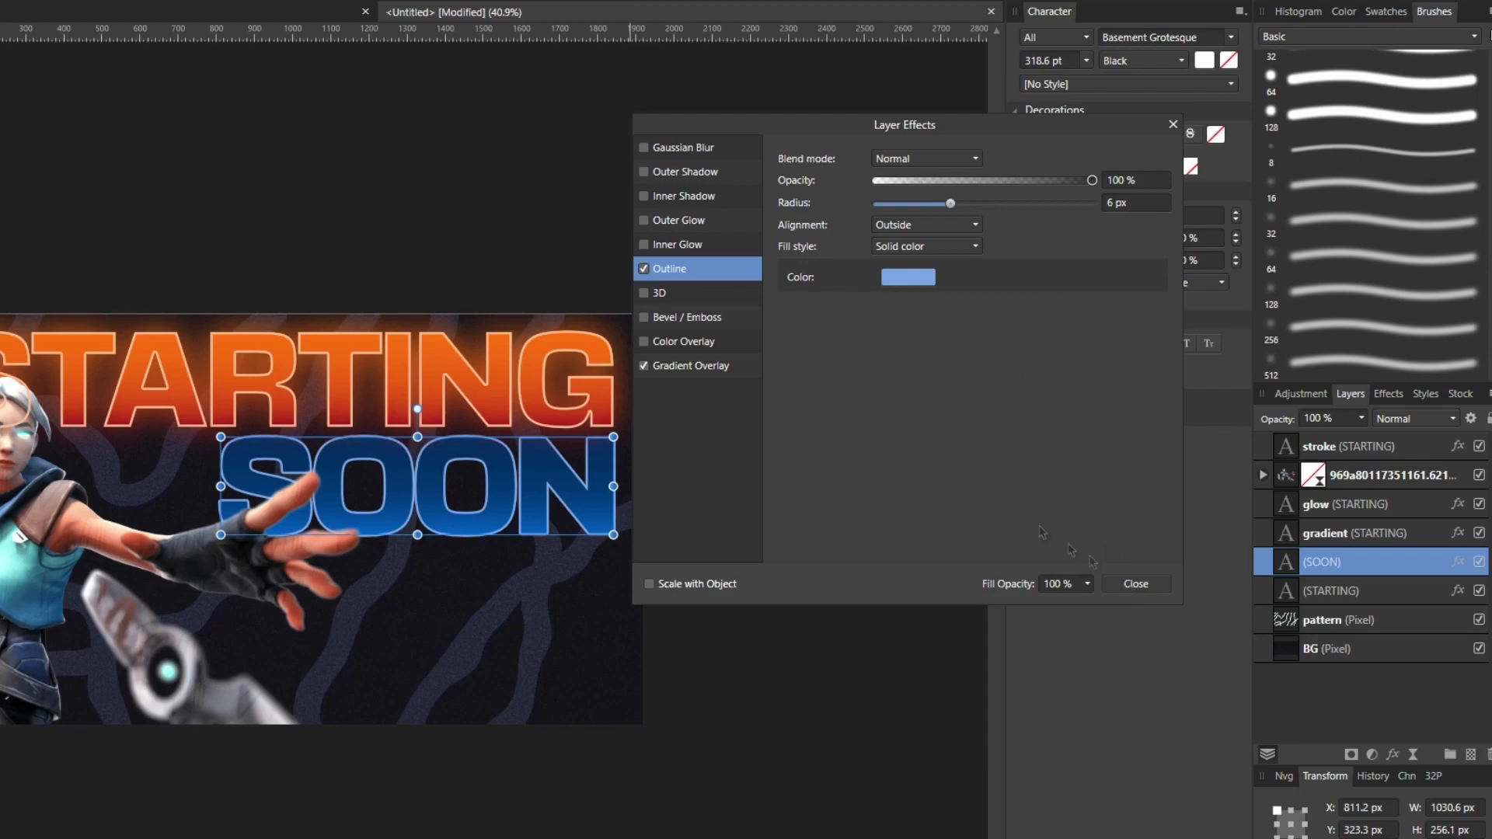
Add a black Inner Shadow to SOON with Multiply blending, 100 % opacity, 15 px radius and about 14.3 px offset.
{"action": "left_click", "coordinate": [692, 200]}
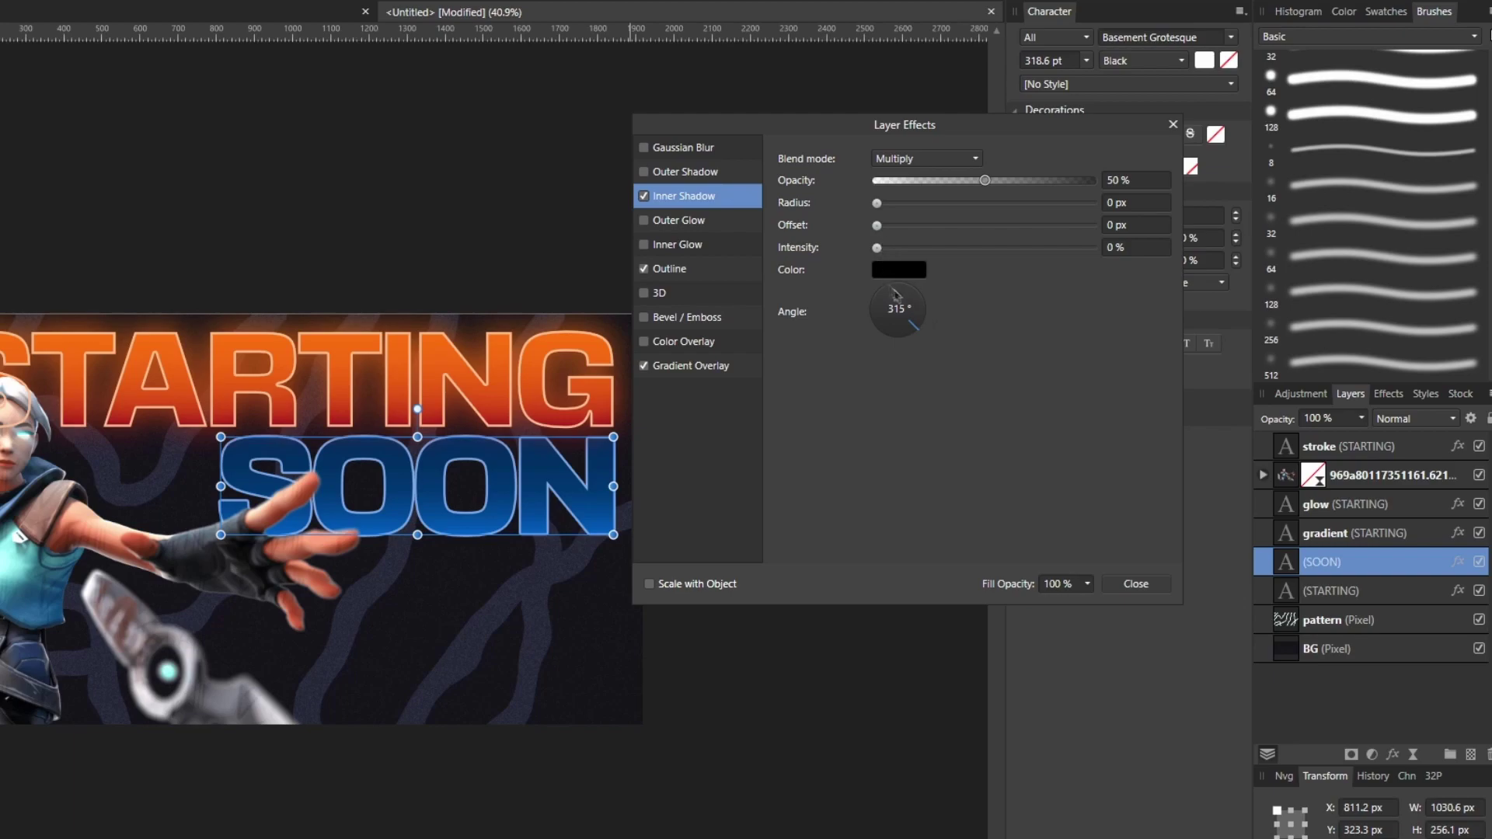
{"action": "left_click_drag", "start_coordinate": [985, 180], "coordinate": [1092, 180]}
{"action": "left_click", "coordinate": [913, 159]}
{"action": "left_click", "coordinate": [894, 181]}
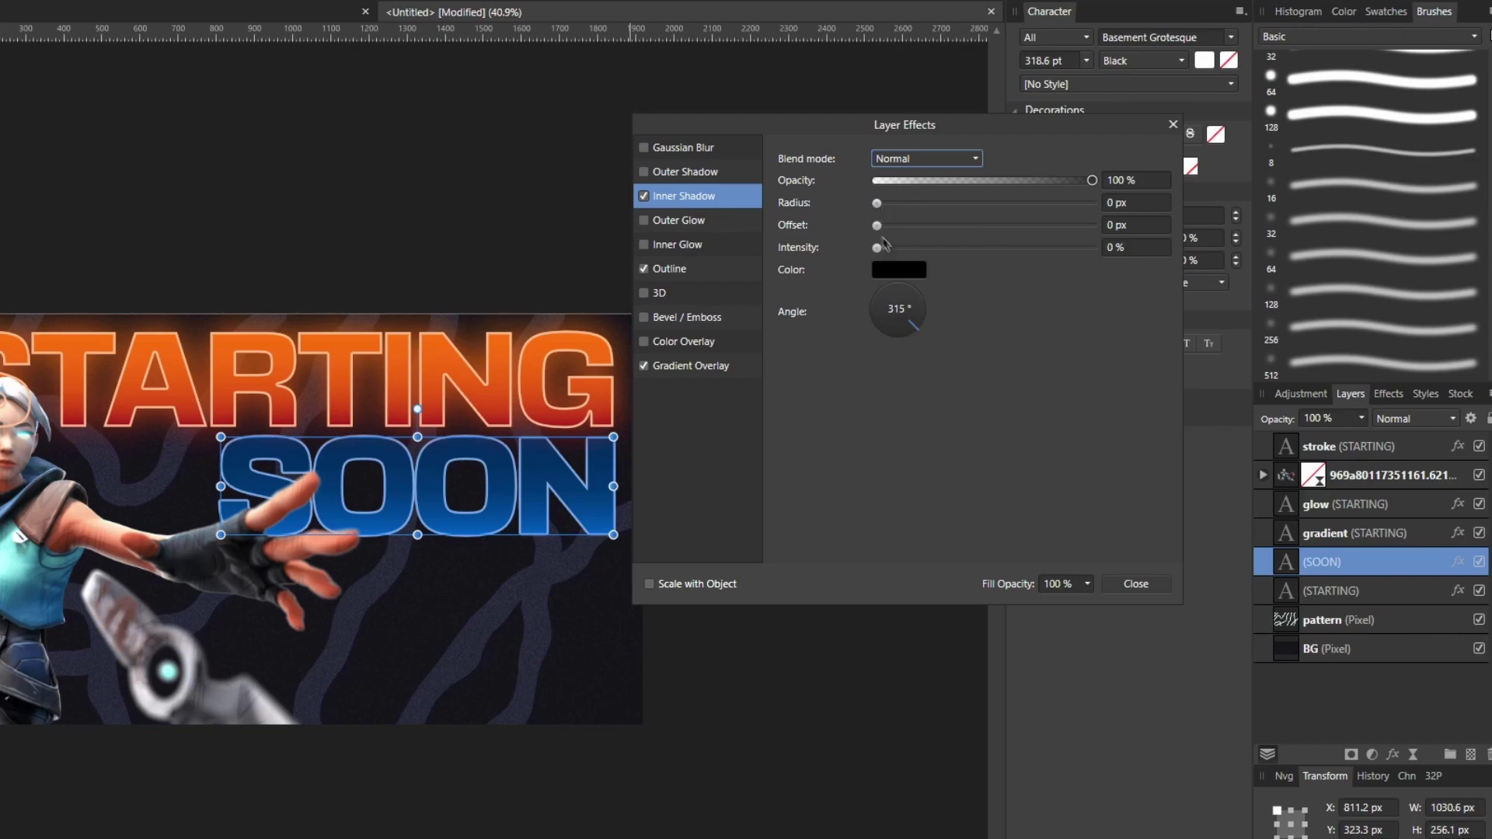
{"action": "left_click_drag", "start_coordinate": [877, 225], "coordinate": [982, 226]}
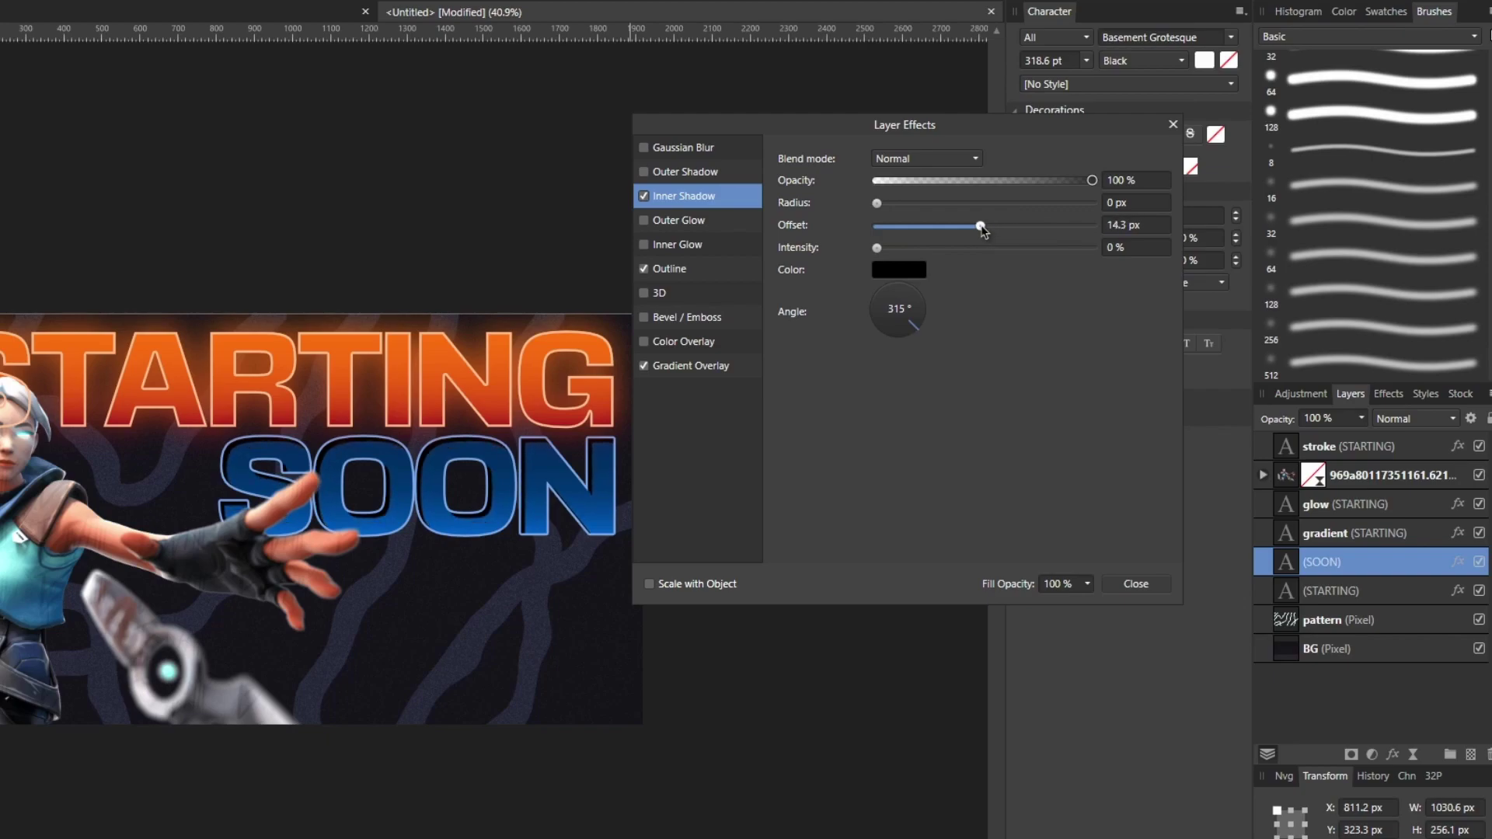
{"action": "left_click_drag", "start_coordinate": [877, 203], "coordinate": [983, 217]}
{"action": "left_click", "coordinate": [919, 160]}
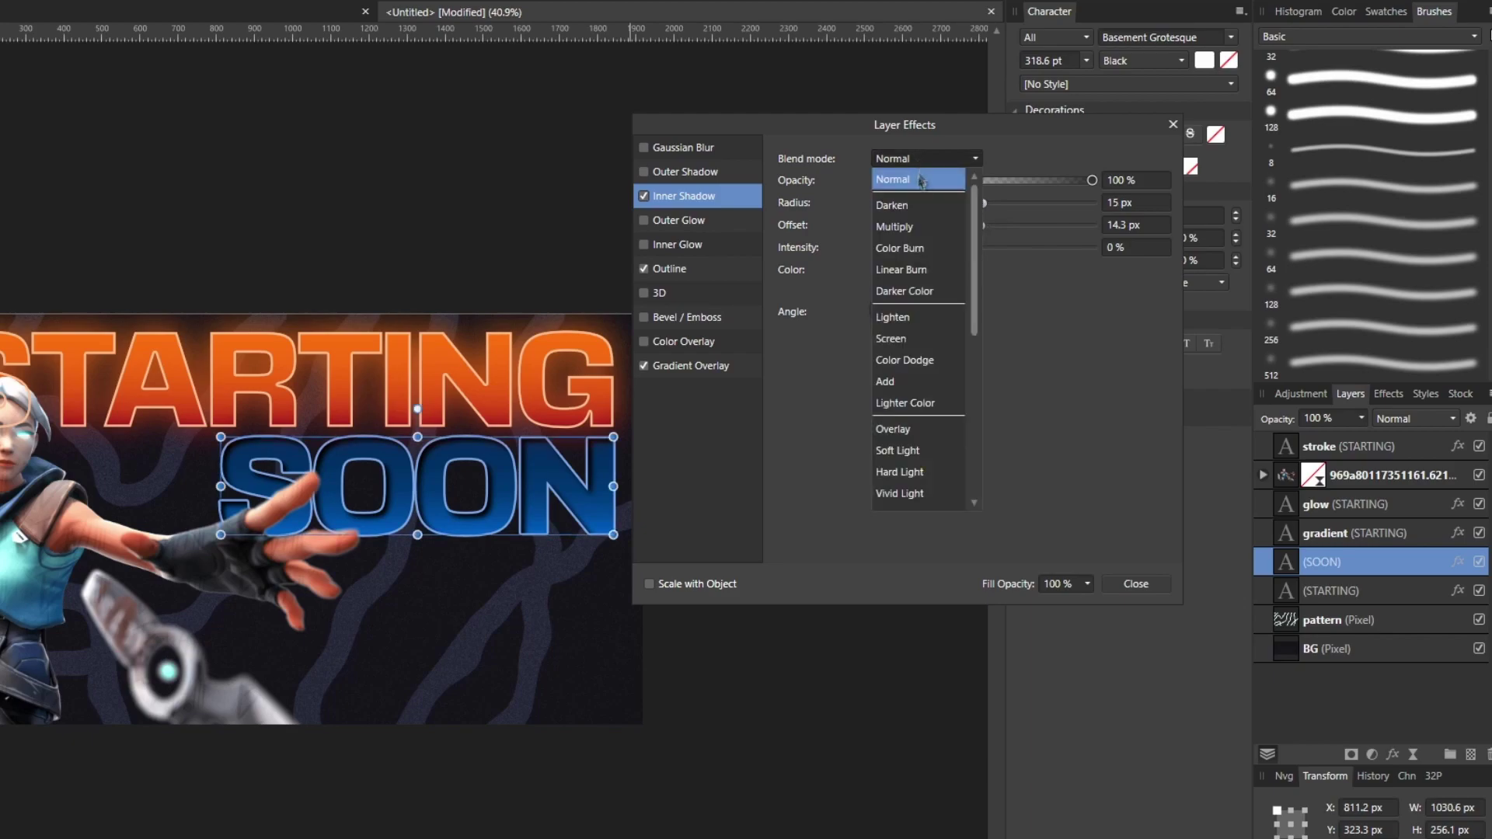
{"action": "left_click", "coordinate": [916, 228]}
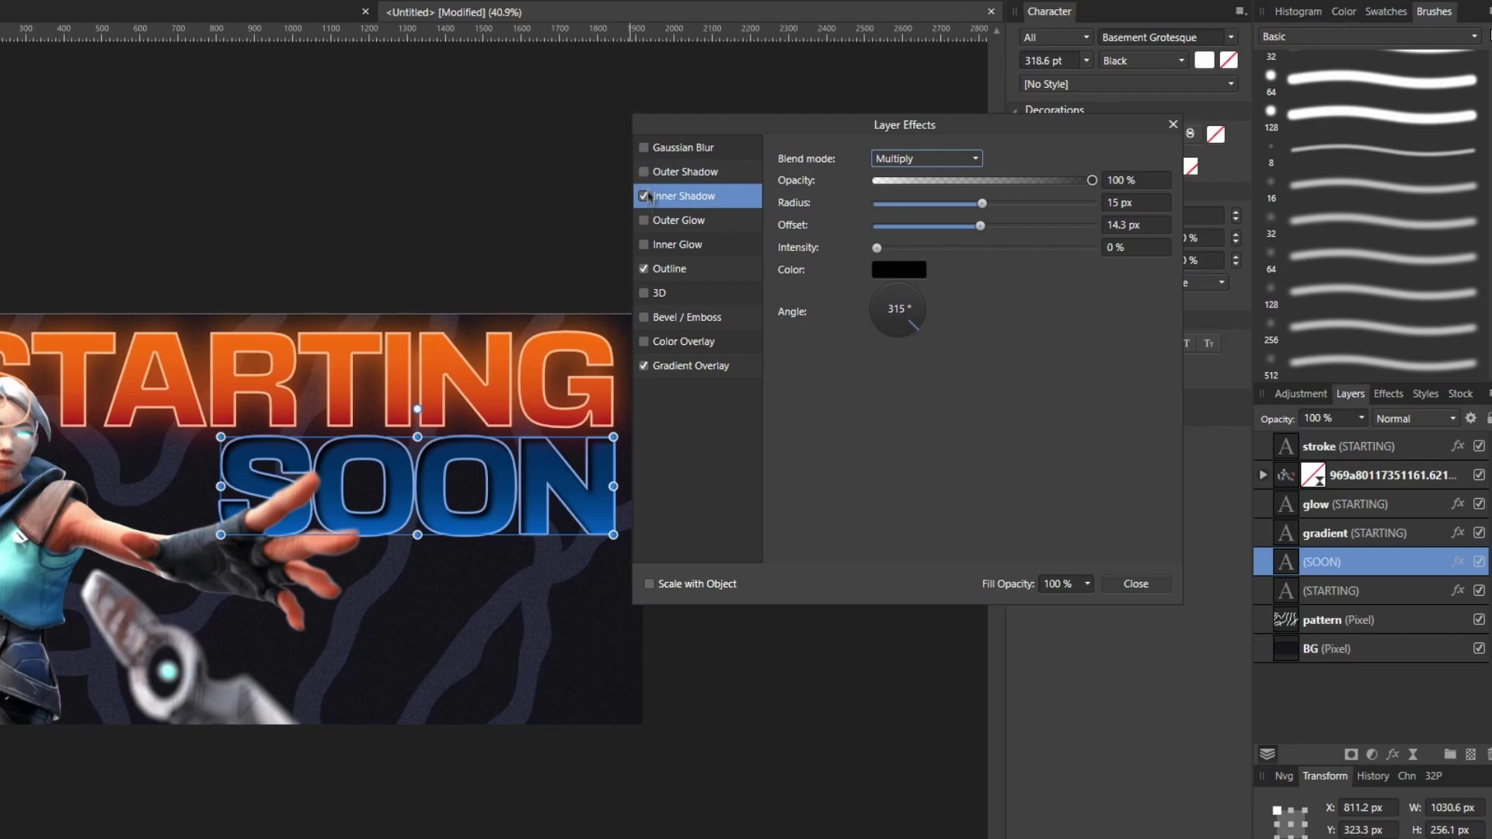
Add a black Outer Shadow to SOON with 100 % opacity, 100 % intensity, about 21.9 px offset and a 315° angle.
{"action": "left_click", "coordinate": [694, 175]}
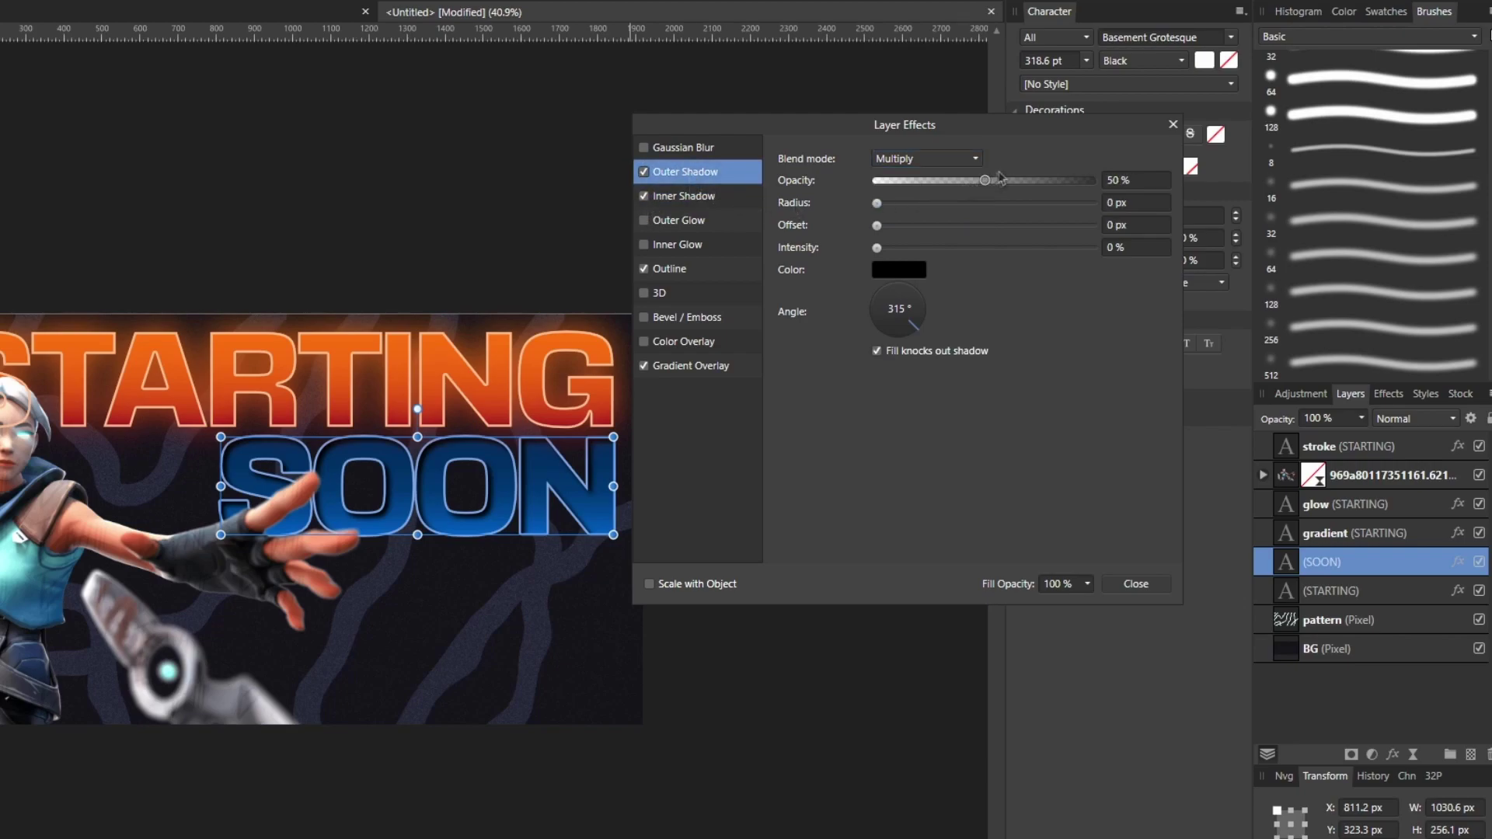
{"action": "left_click_drag", "start_coordinate": [985, 181], "coordinate": [1119, 182]}
{"action": "left_click_drag", "start_coordinate": [877, 248], "coordinate": [1185, 270]}
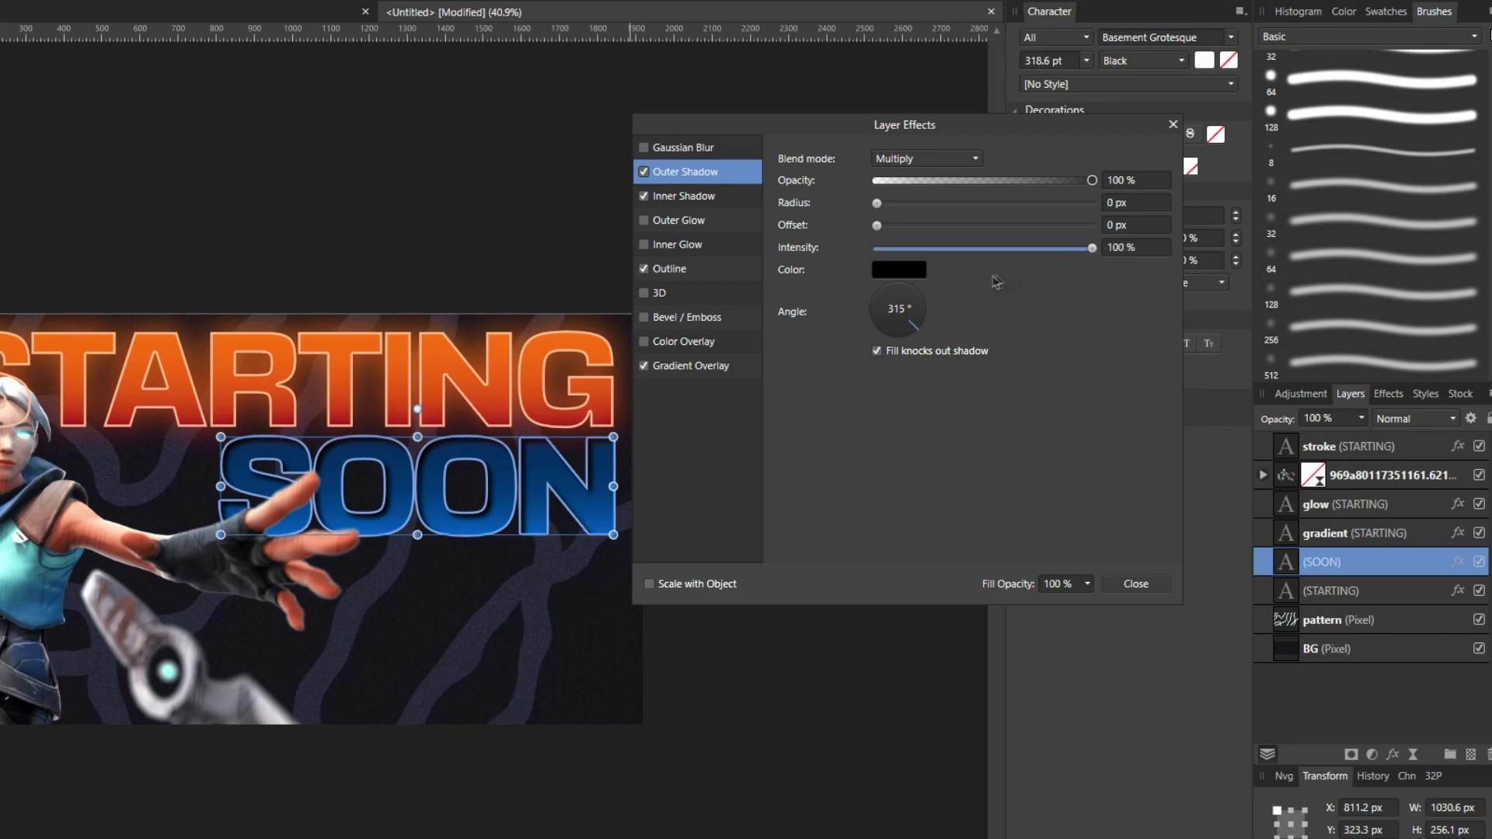
{"action": "left_click_drag", "start_coordinate": [917, 334], "coordinate": [893, 357]}
{"action": "left_click_drag", "start_coordinate": [877, 225], "coordinate": [999, 226]}
{"action": "scroll", "coordinate": [531, 570], "scroll_direction": "up", "scroll_amount": 4}
{"action": "left_click_drag", "start_coordinate": [897, 324], "coordinate": [964, 341]}
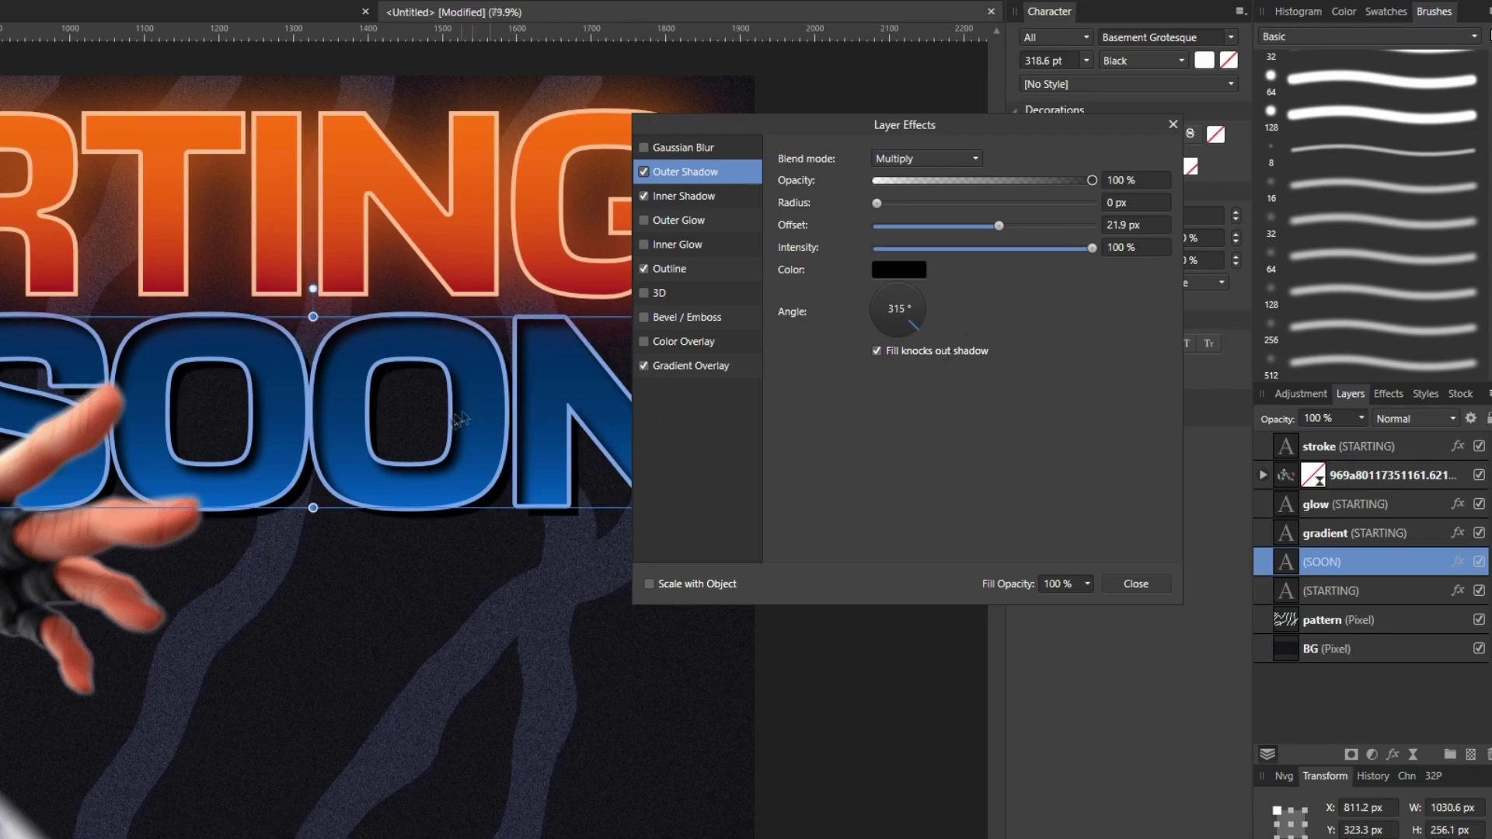
{"action": "scroll", "coordinate": [466, 419], "scroll_direction": "down", "scroll_amount": 3}
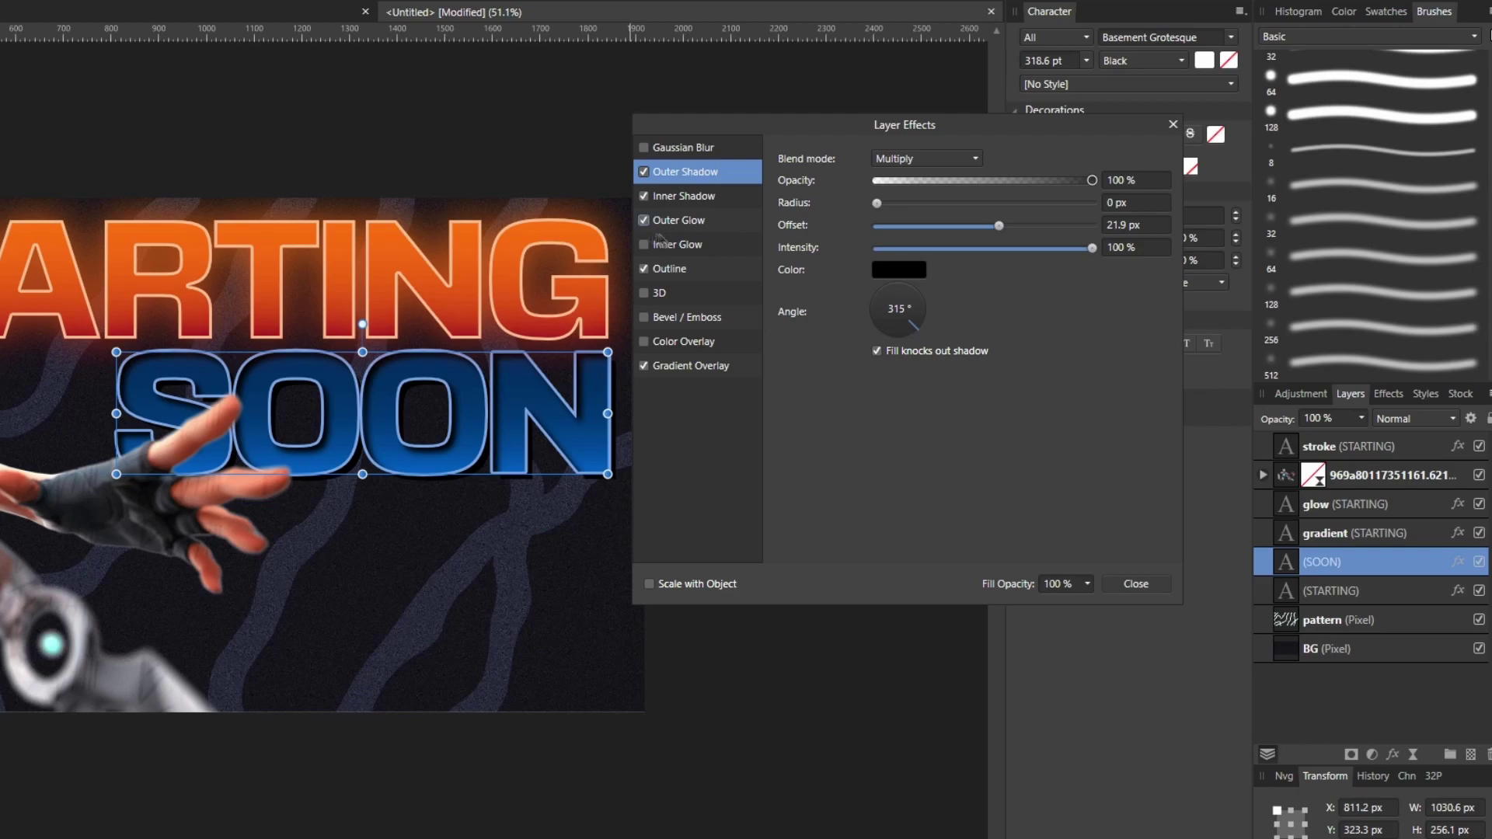
Add a black Outer Glow to SOON with Normal blending, 100 px radius and 66 % intensity, and close the layer effects.
{"action": "left_click", "coordinate": [684, 225]}
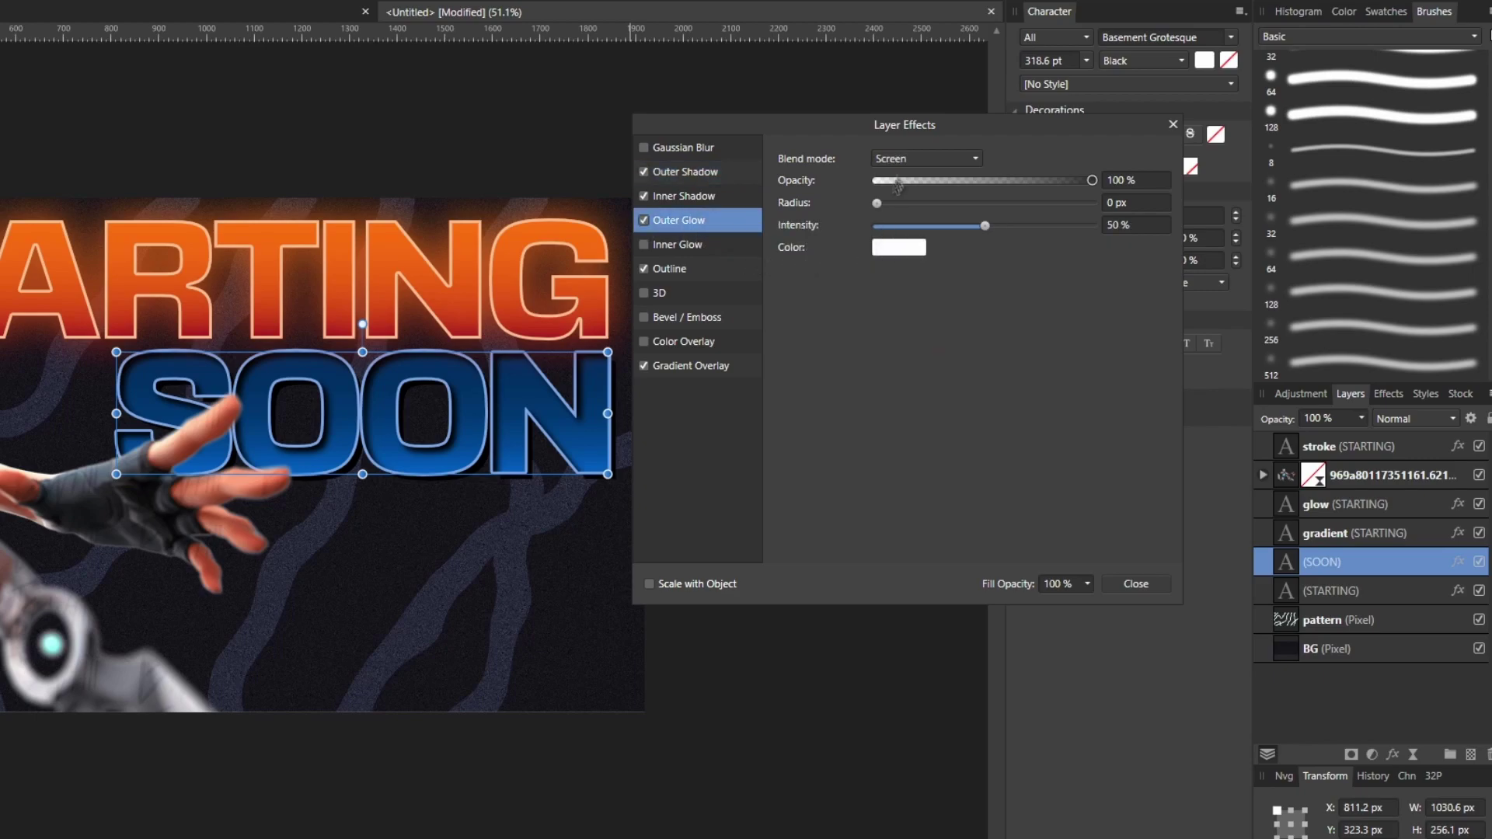
{"action": "left_click", "coordinate": [903, 163]}
{"action": "scroll", "coordinate": [903, 167], "scroll_direction": "up", "scroll_amount": 3}
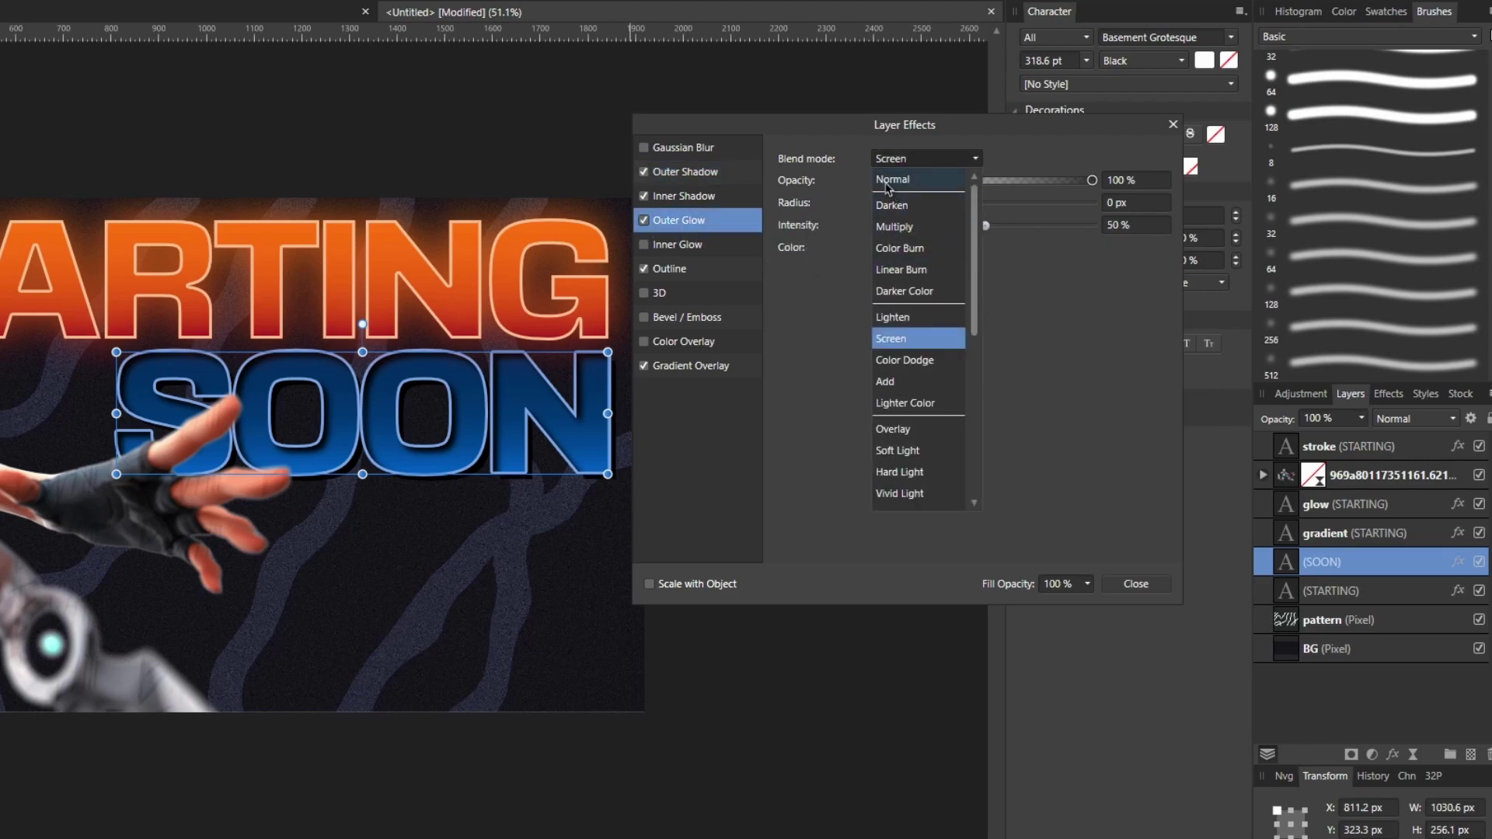
{"action": "left_click", "coordinate": [902, 180]}
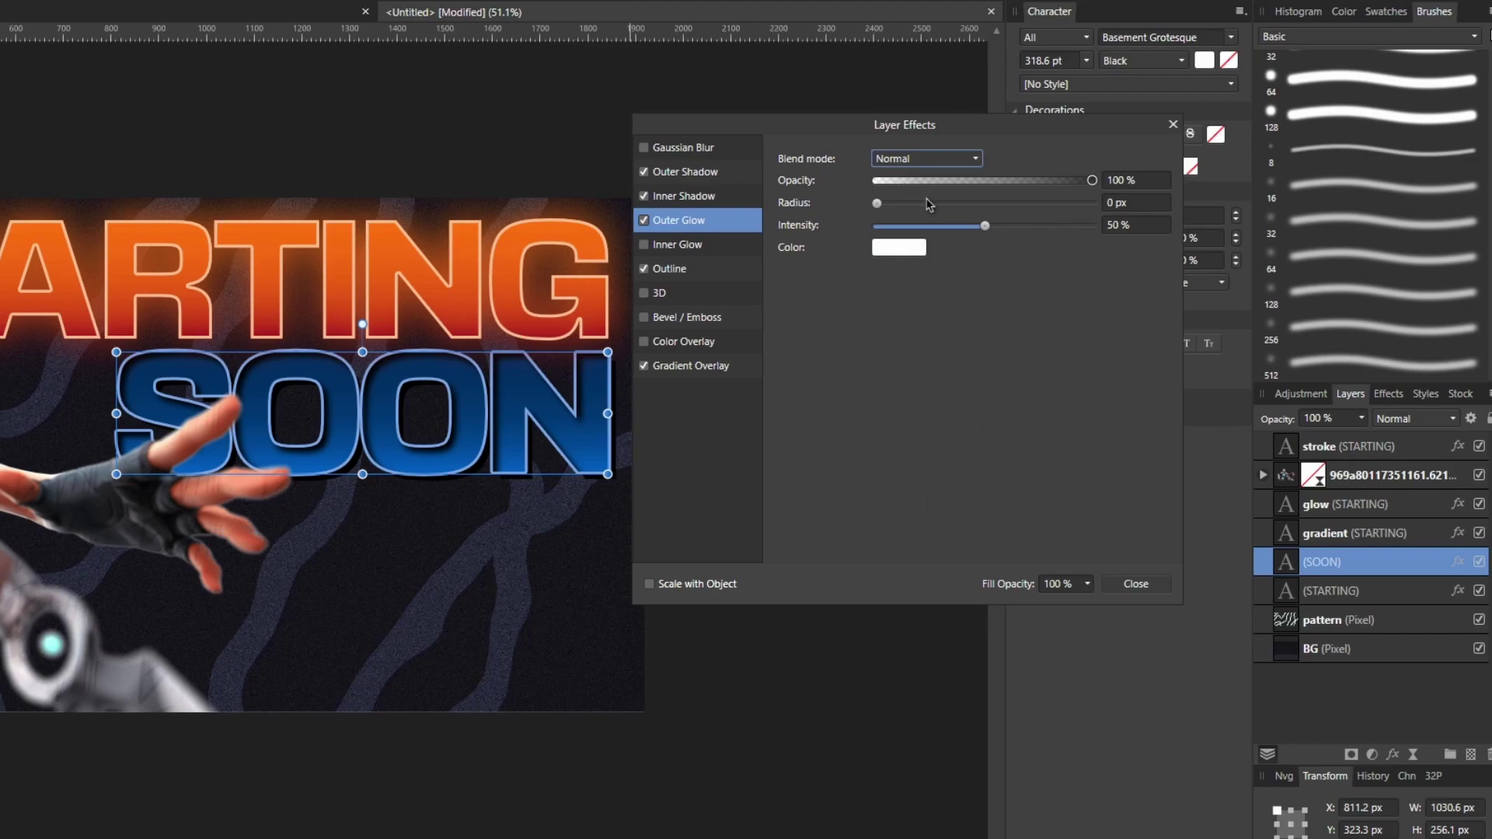
{"action": "left_click_drag", "start_coordinate": [873, 206], "coordinate": [981, 209]}
{"action": "left_click", "coordinate": [910, 248]}
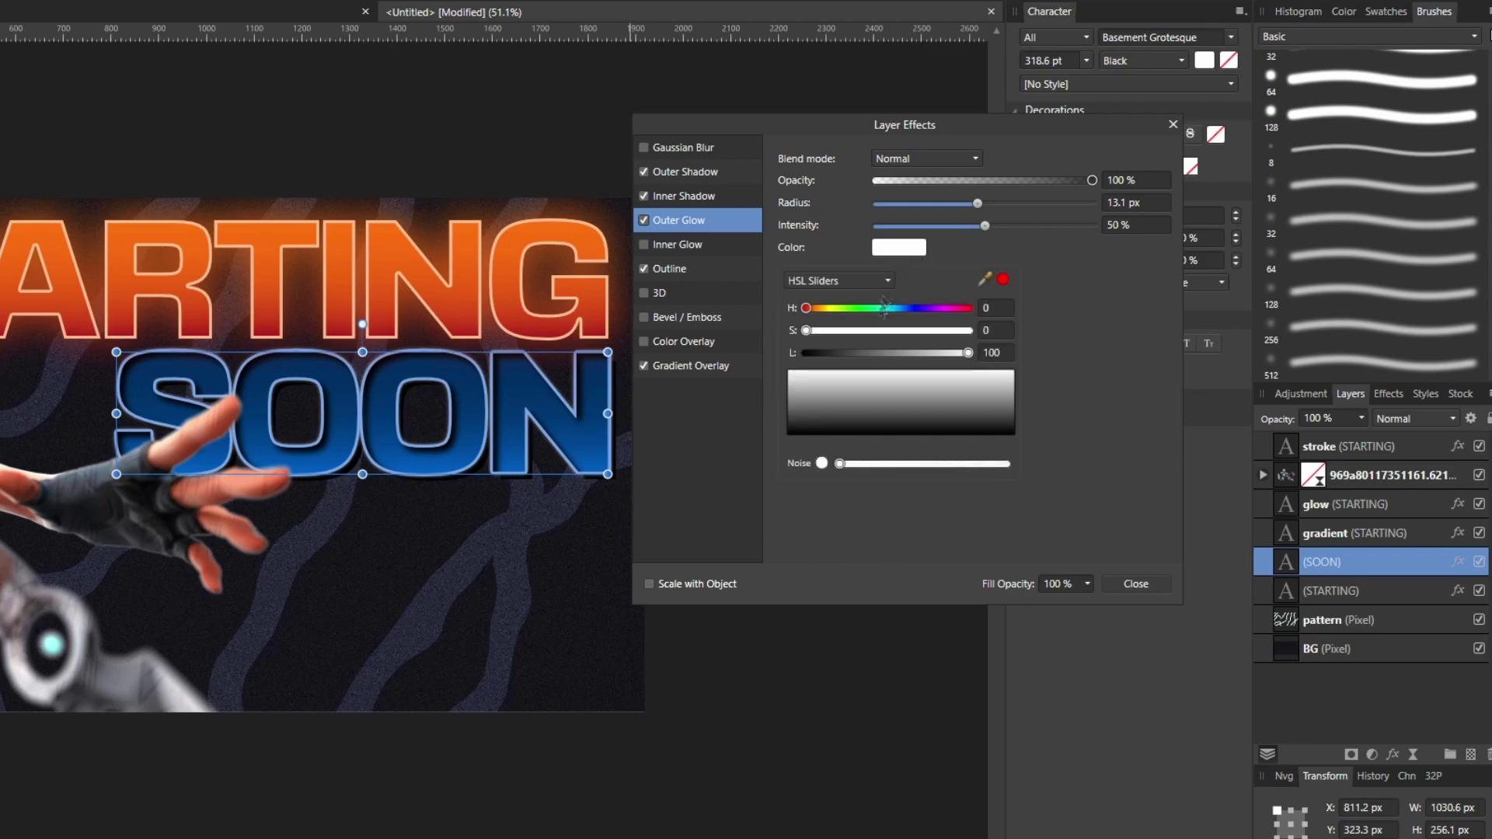
{"action": "left_click", "coordinate": [810, 353]}
{"action": "left_click_drag", "start_coordinate": [984, 227], "coordinate": [1140, 241]}
{"action": "left_click_drag", "start_coordinate": [978, 203], "coordinate": [1113, 207]}
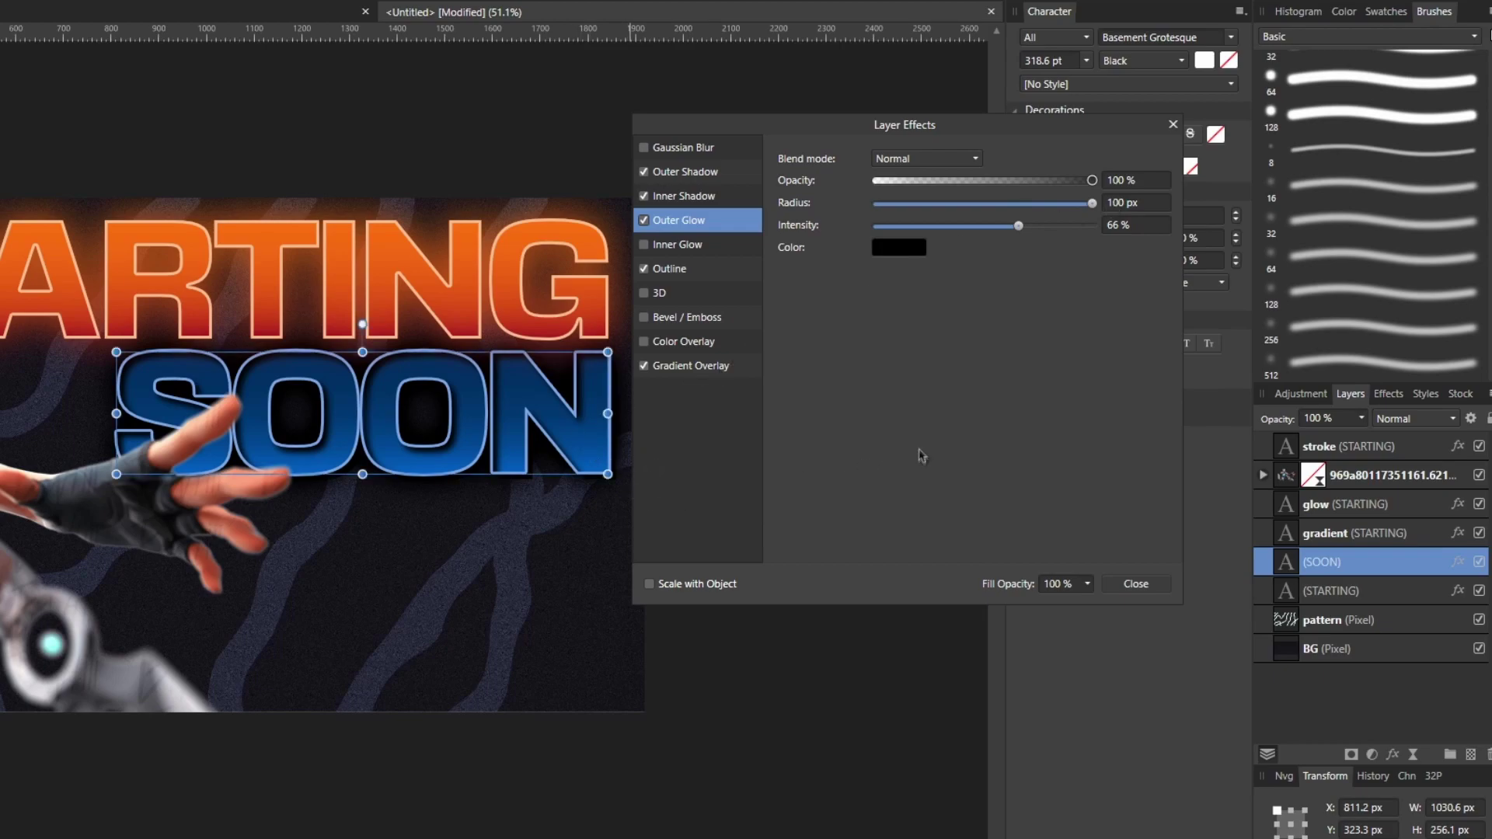
{"action": "left_click", "coordinate": [1136, 583]}
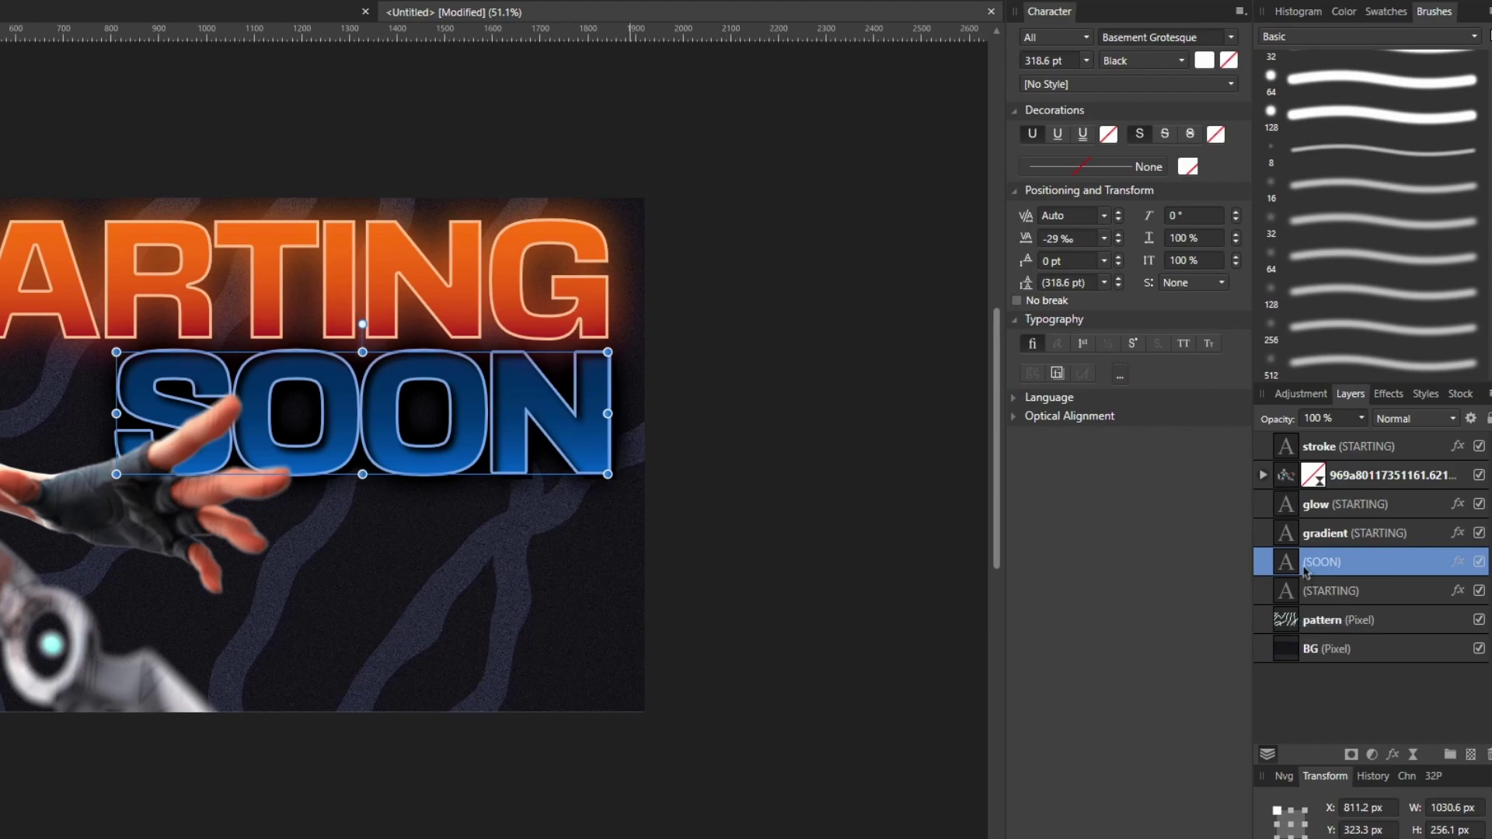
Rename the SOON text layer to "gradient".
{"action": "double_click", "coordinate": [1317, 563]}
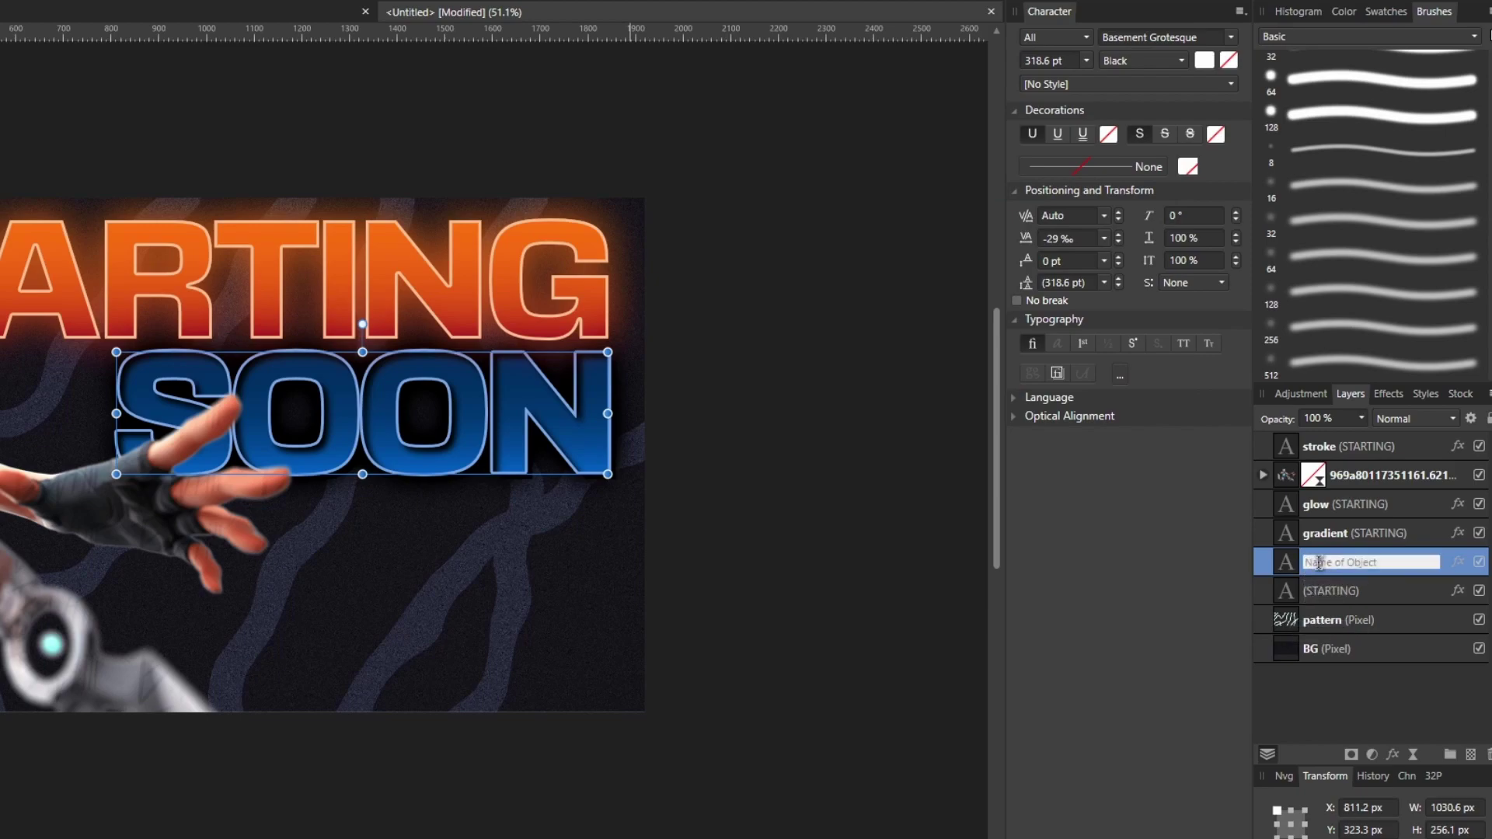
{"action": "type", "text": "gradient"}
{"action": "key", "text": "Return"}
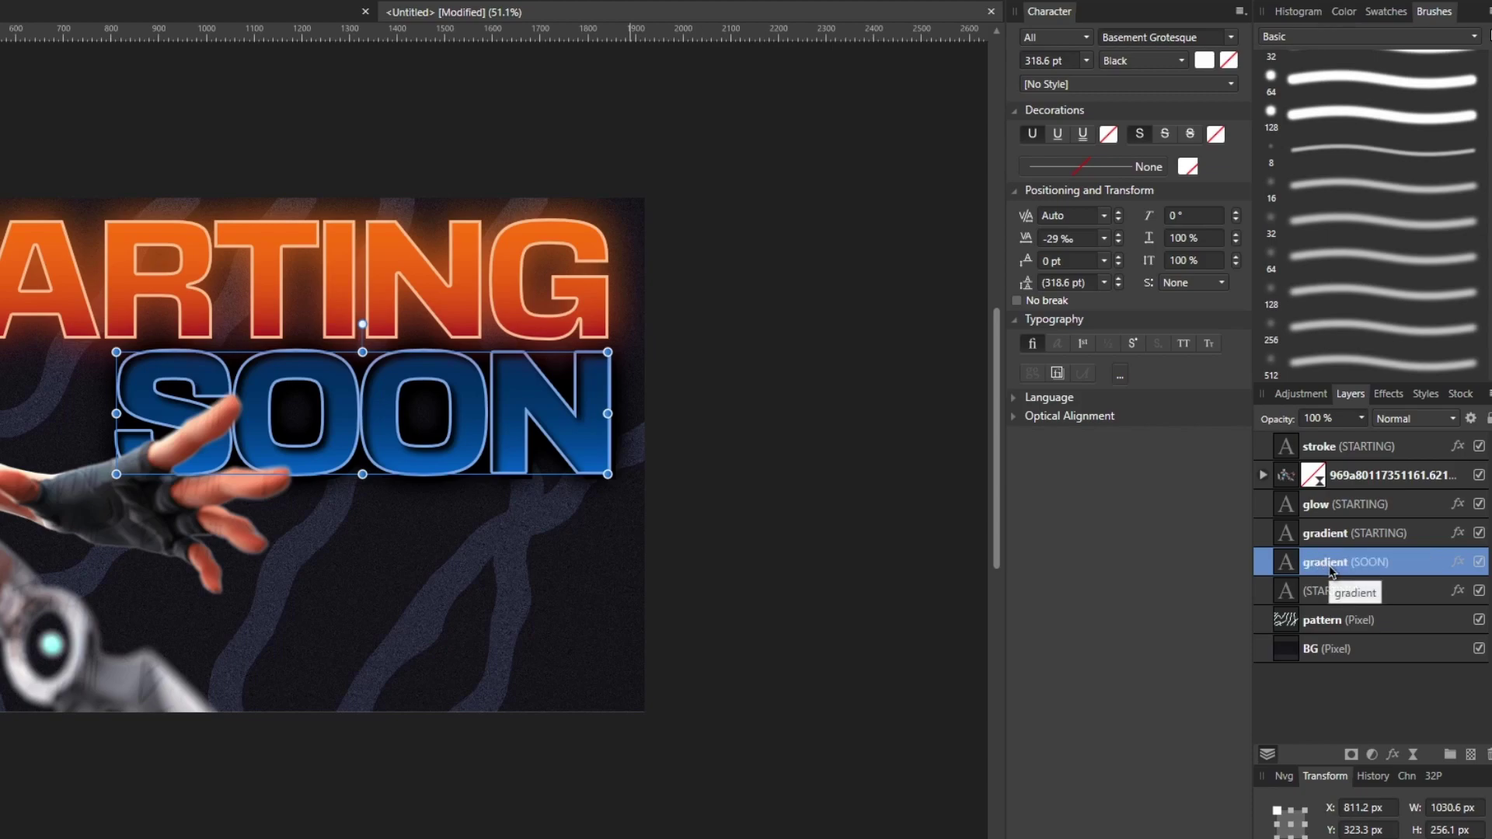
Duplicate the gradient SOON layer and rename the upper copy to "glow".
{"action": "key", "text": "ctrl+j"}
{"action": "double_click", "coordinate": [1329, 562]}
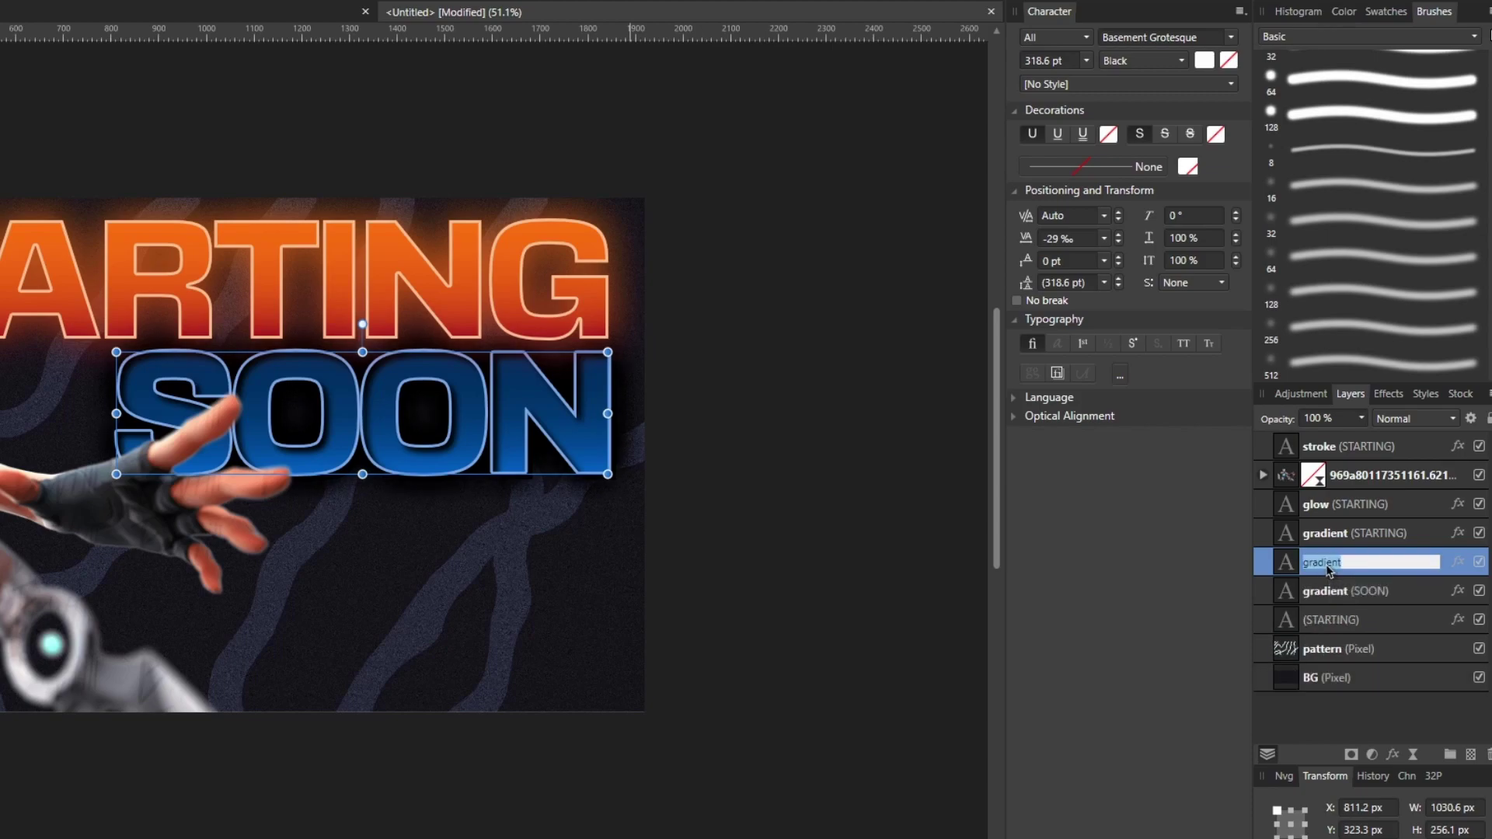
{"action": "type", "text": "glow"}
{"action": "key", "text": "Return"}
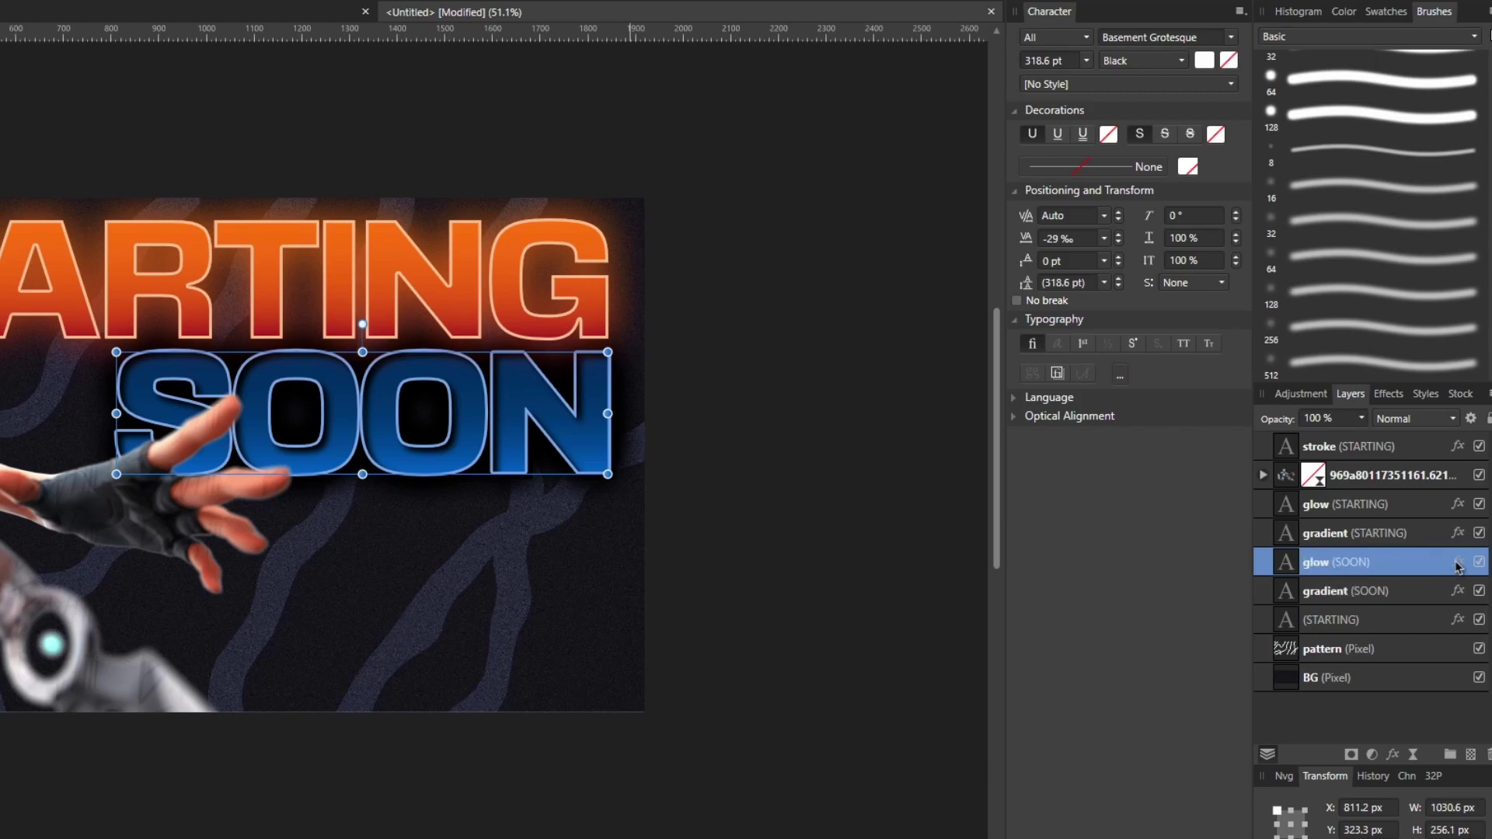
Turn off the Outline, Outer Glow, Inner Shadow and Outer Shadow effects on the glow SOON layer.
{"action": "left_click", "coordinate": [1459, 563]}
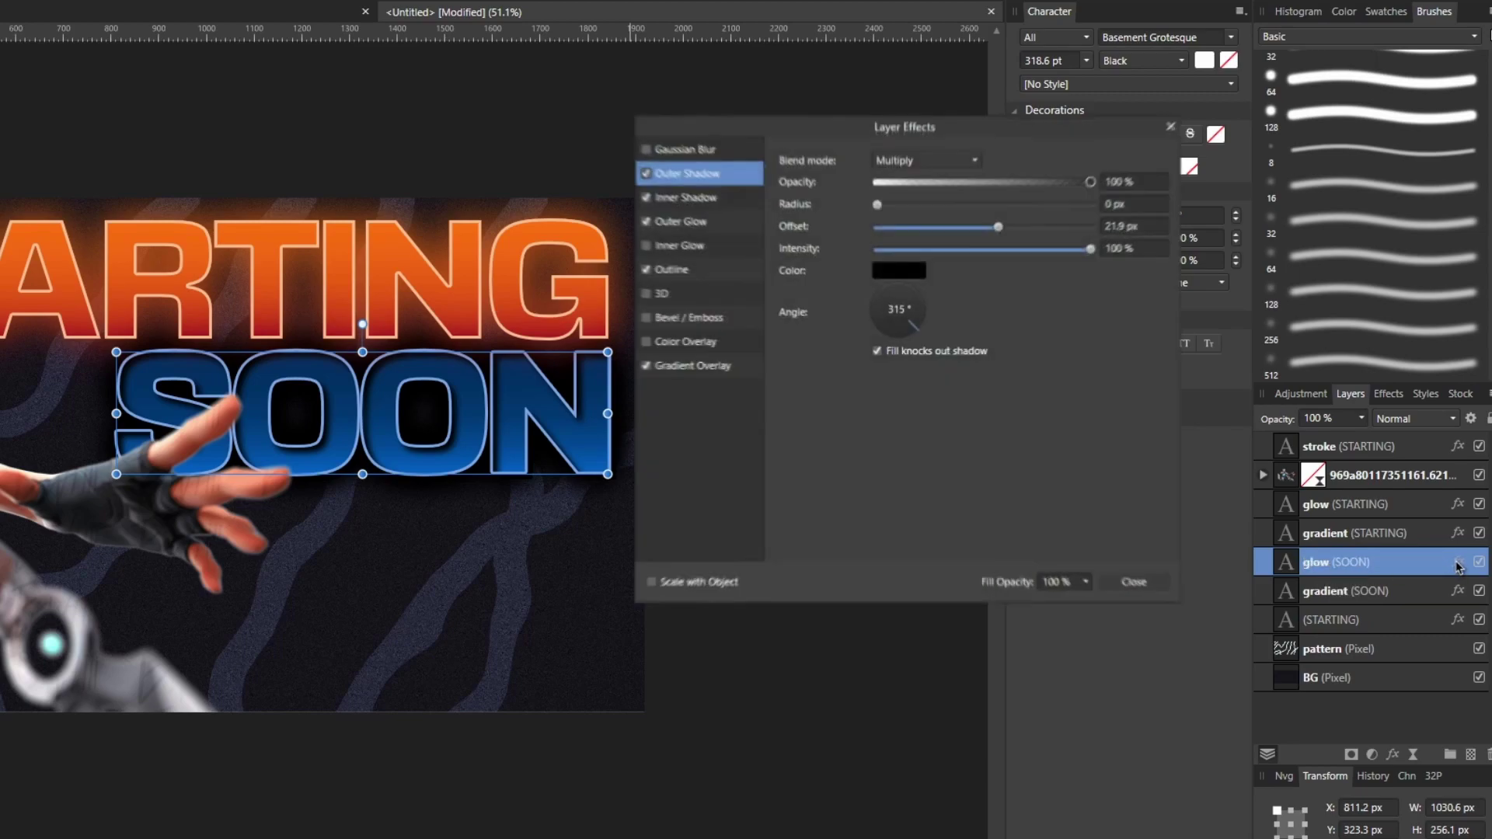
{"action": "left_click", "coordinate": [645, 269]}
{"action": "left_click", "coordinate": [645, 220]}
{"action": "left_click", "coordinate": [645, 198]}
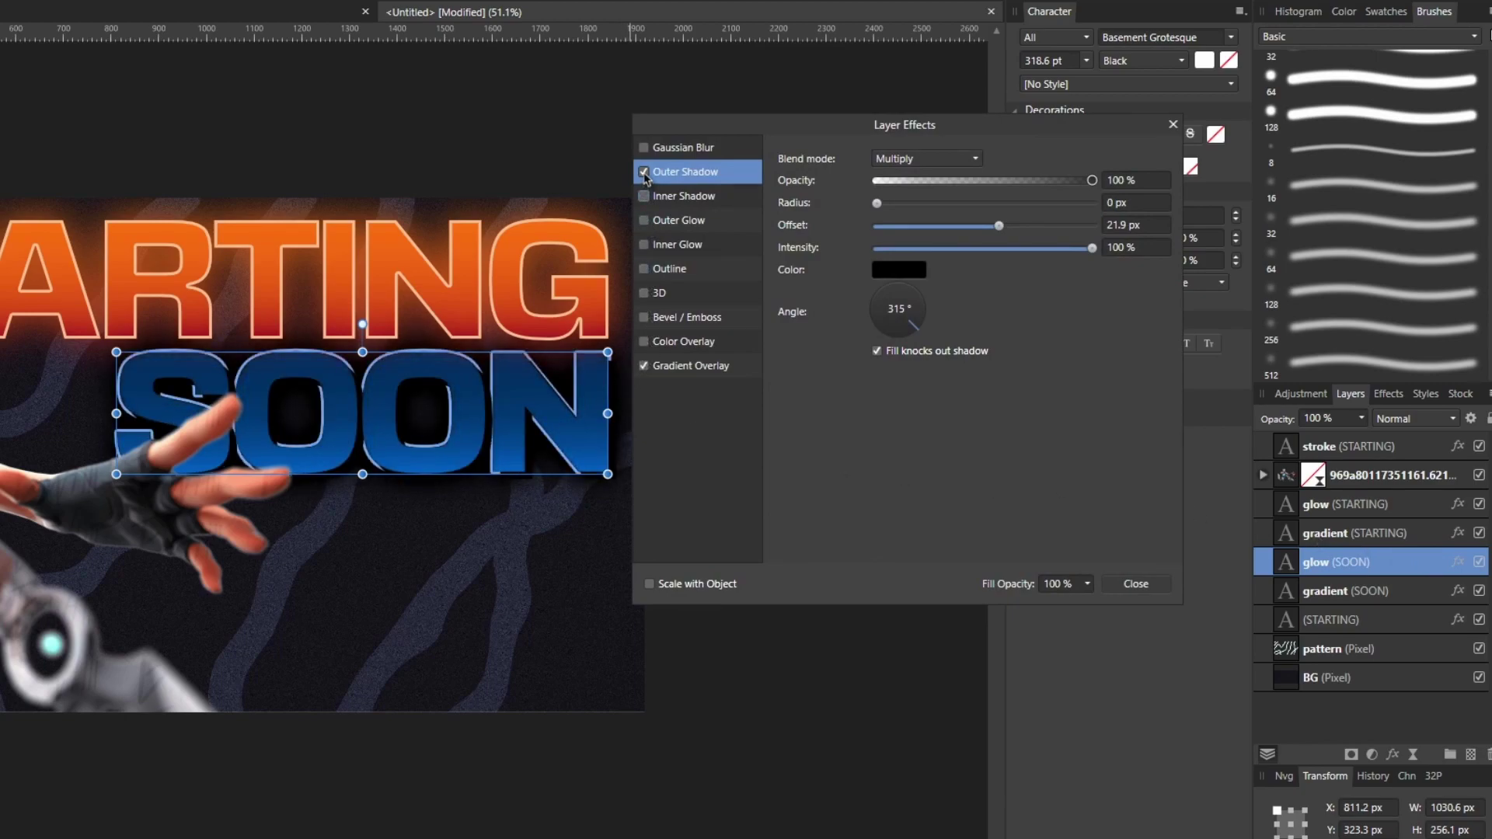
{"action": "left_click", "coordinate": [645, 172]}
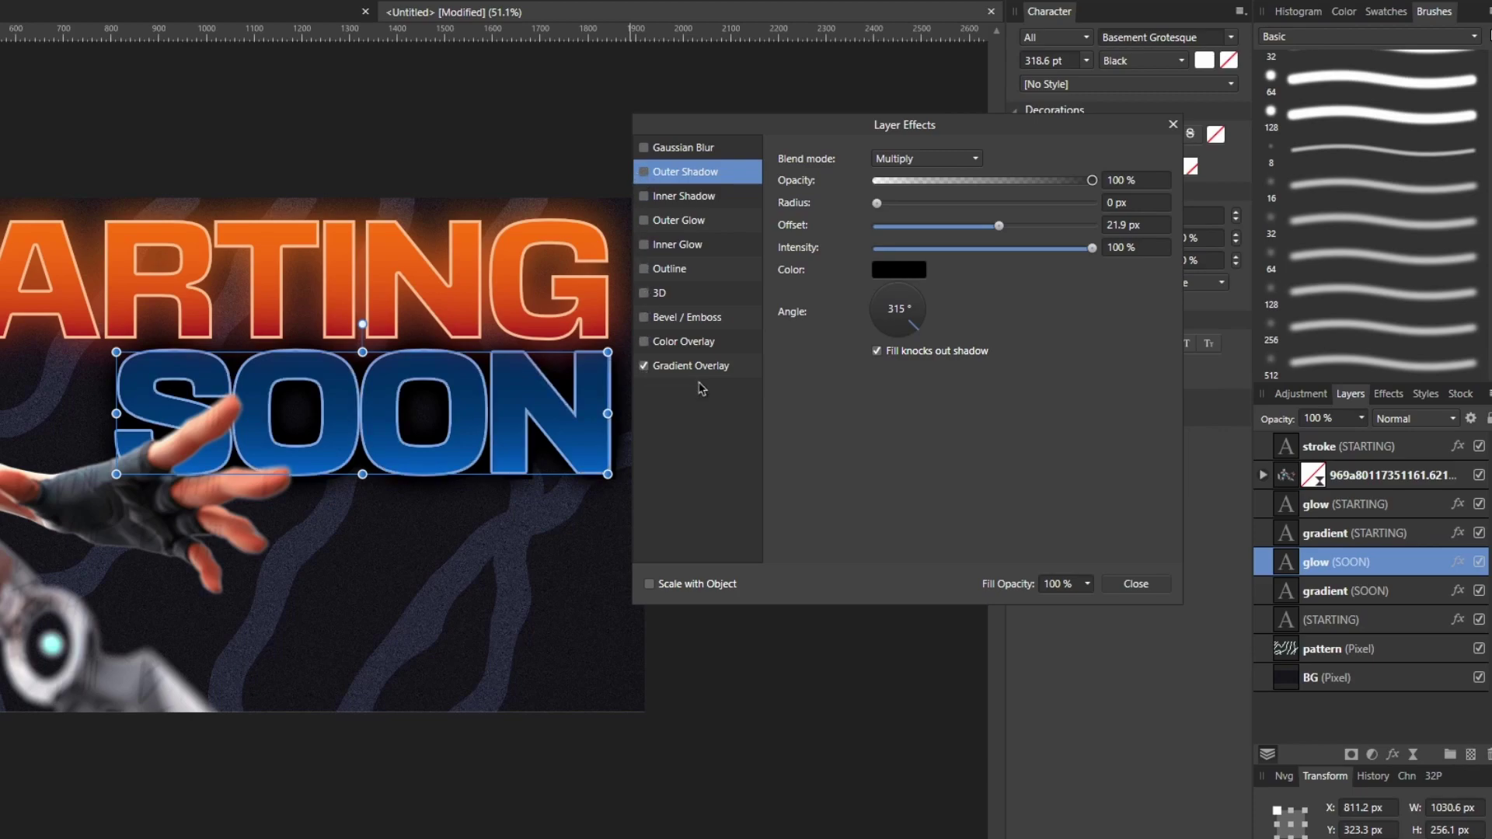
Give the glow SOON layer a Gaussian Blur of 42.5 px and set its Gradient Overlay to Hard Light at 100 % opacity.
{"action": "left_click", "coordinate": [649, 150]}
{"action": "left_click_drag", "start_coordinate": [876, 160], "coordinate": [1050, 171]}
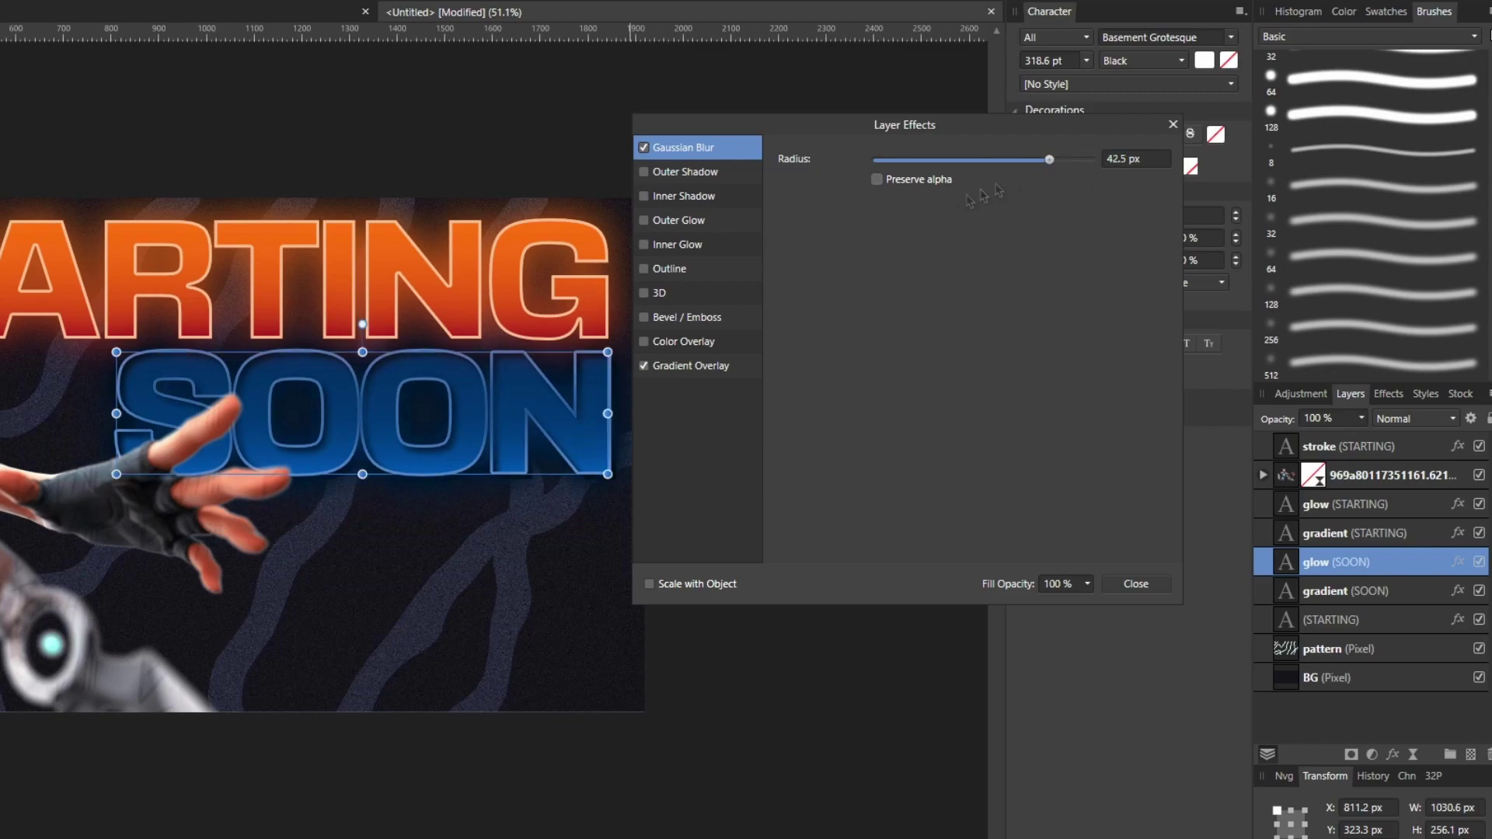
{"action": "left_click", "coordinate": [683, 367]}
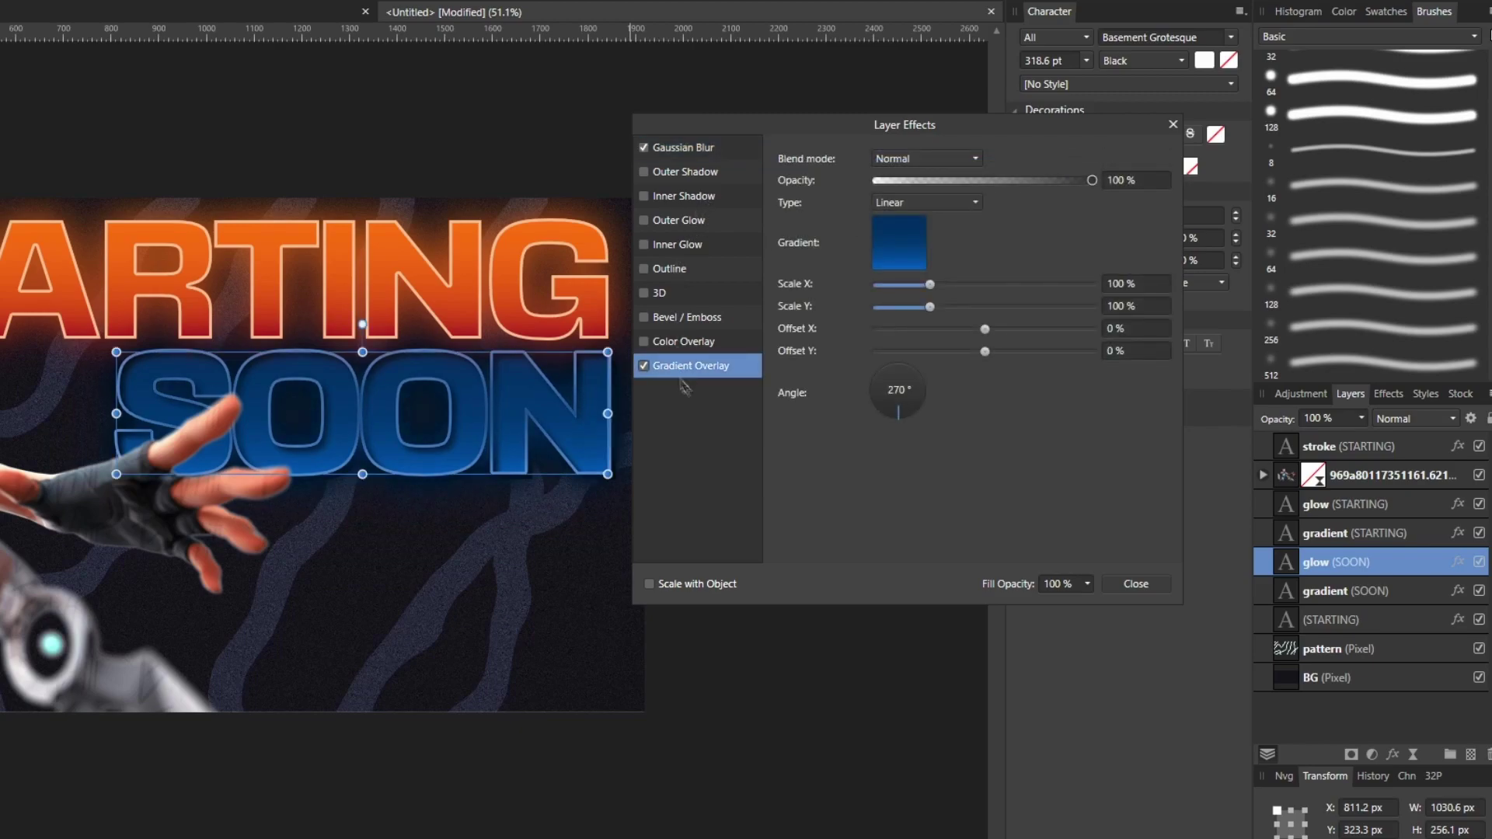
{"action": "left_click", "coordinate": [906, 161]}
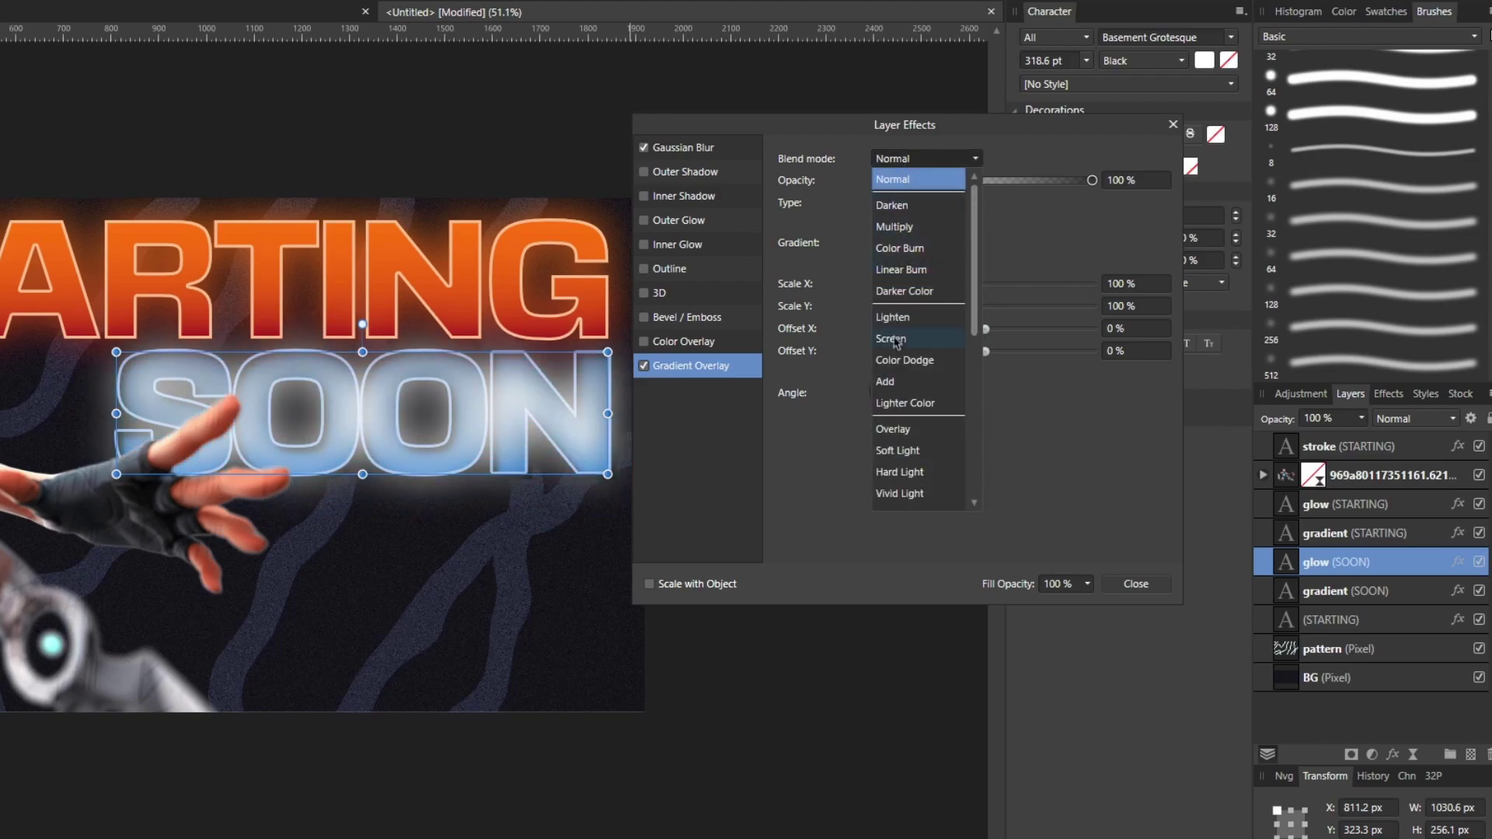
{"action": "scroll", "coordinate": [897, 427], "scroll_direction": "down", "scroll_amount": 1}
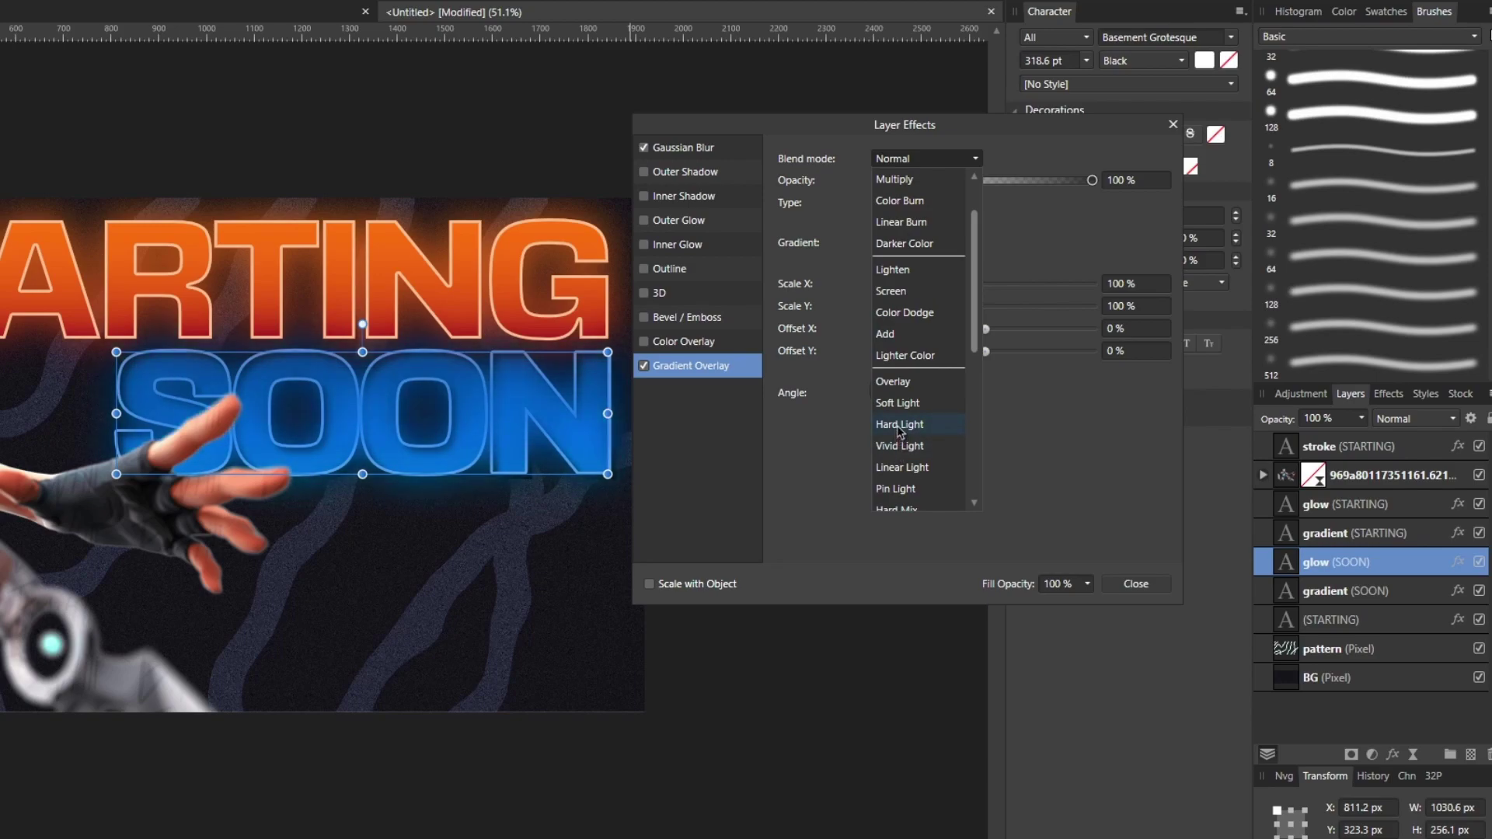
{"action": "left_click", "coordinate": [900, 425]}
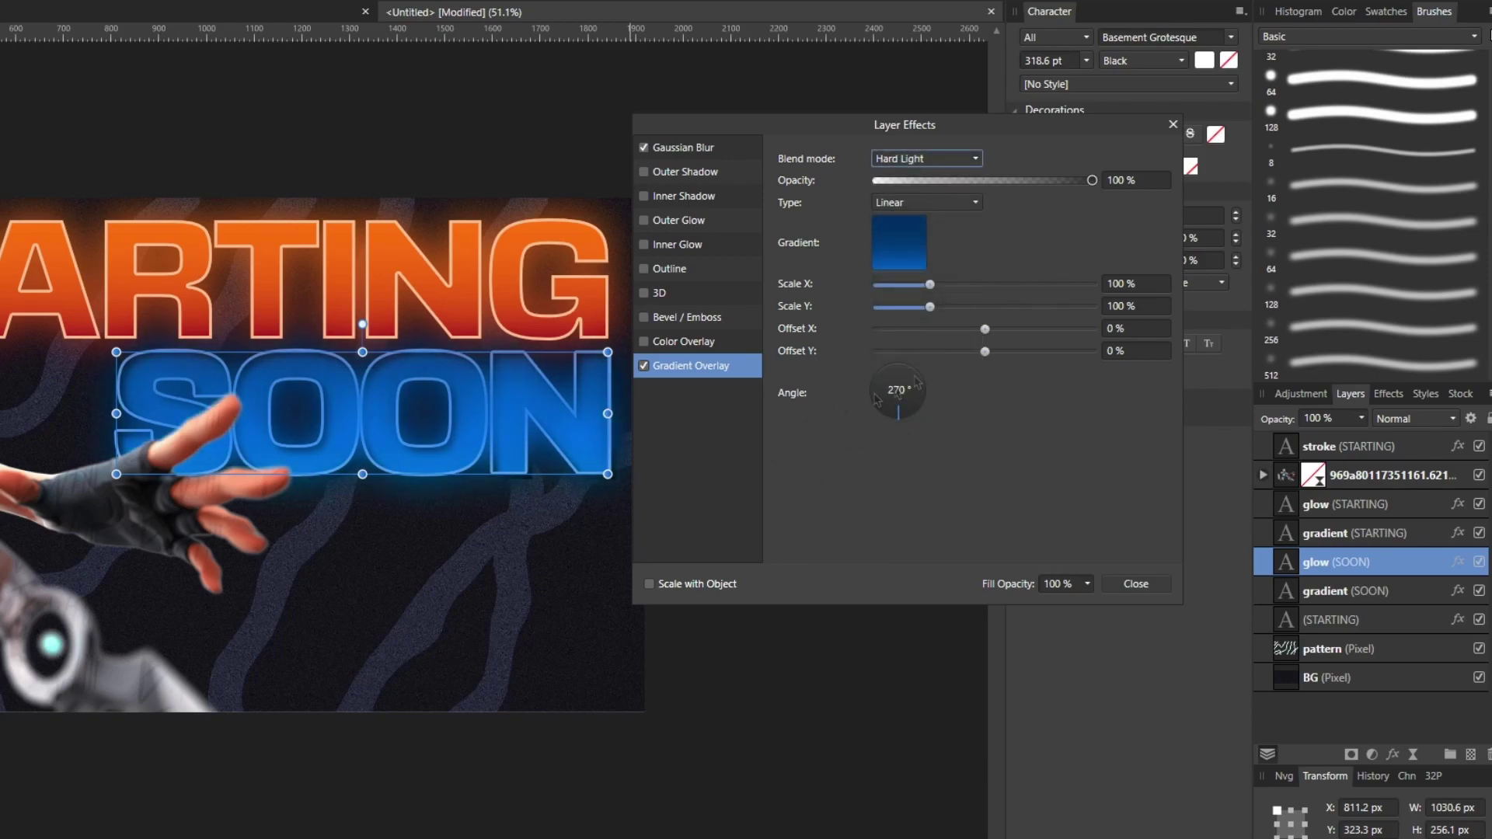
{"action": "left_click_drag", "start_coordinate": [1092, 180], "coordinate": [1177, 192]}
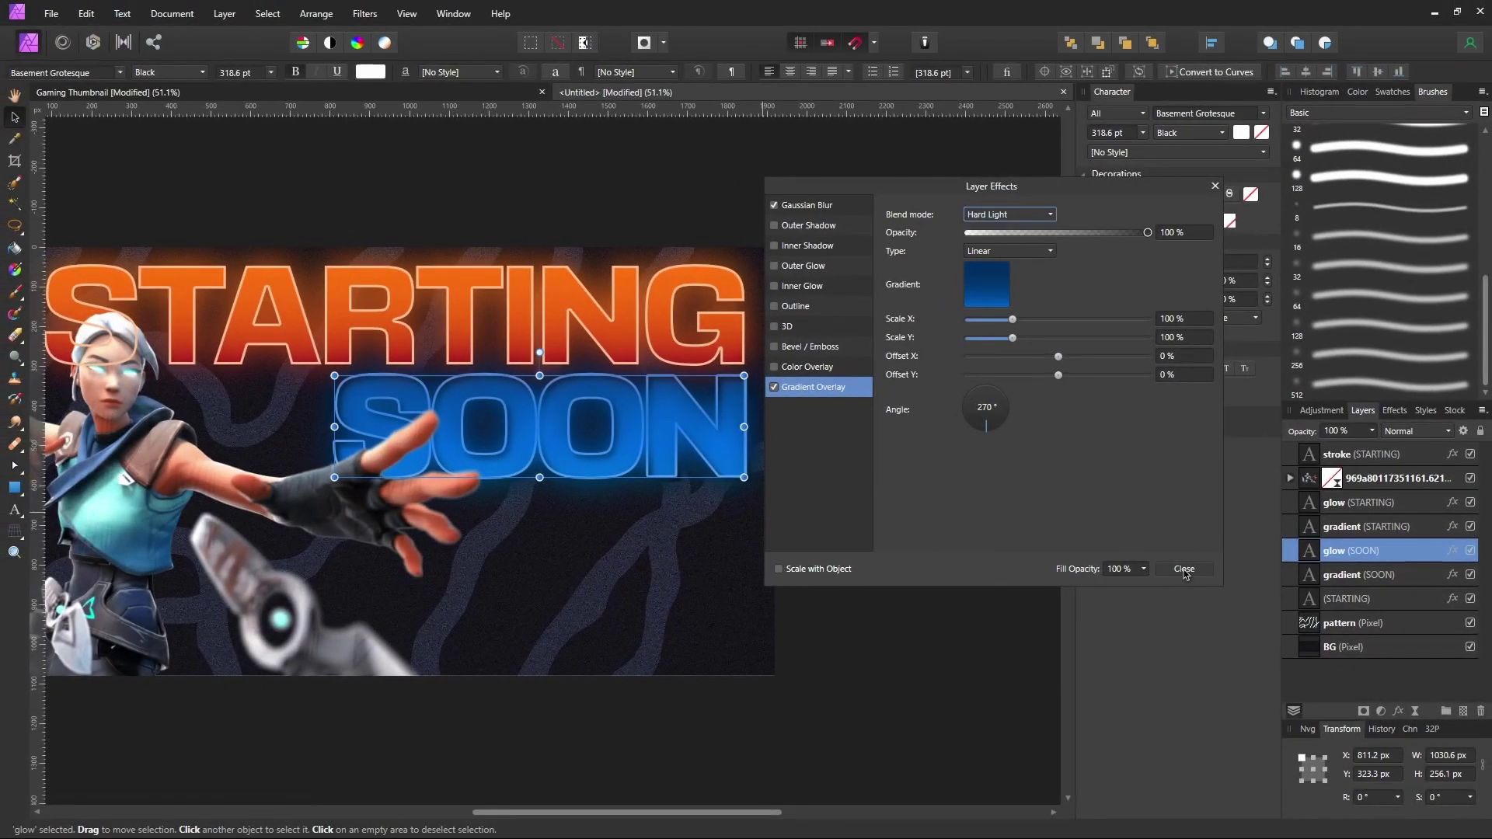
{"action": "left_click", "coordinate": [1185, 570]}
Add an empty pixel layer above the stroke layer in the untitled stream-screen document.
{"action": "key", "text": "ctrl+minus"}
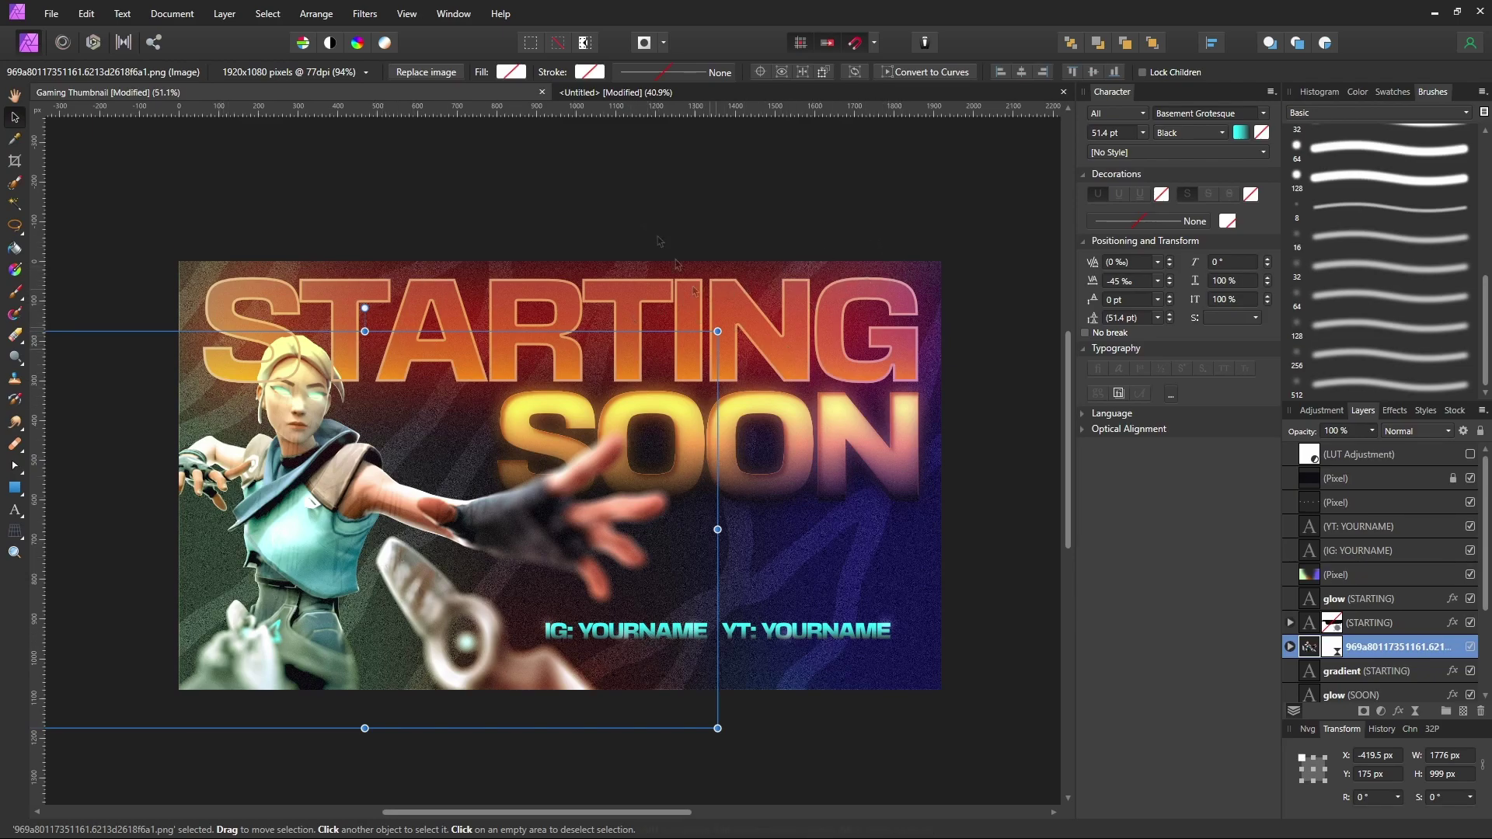
{"action": "left_click", "coordinate": [628, 93]}
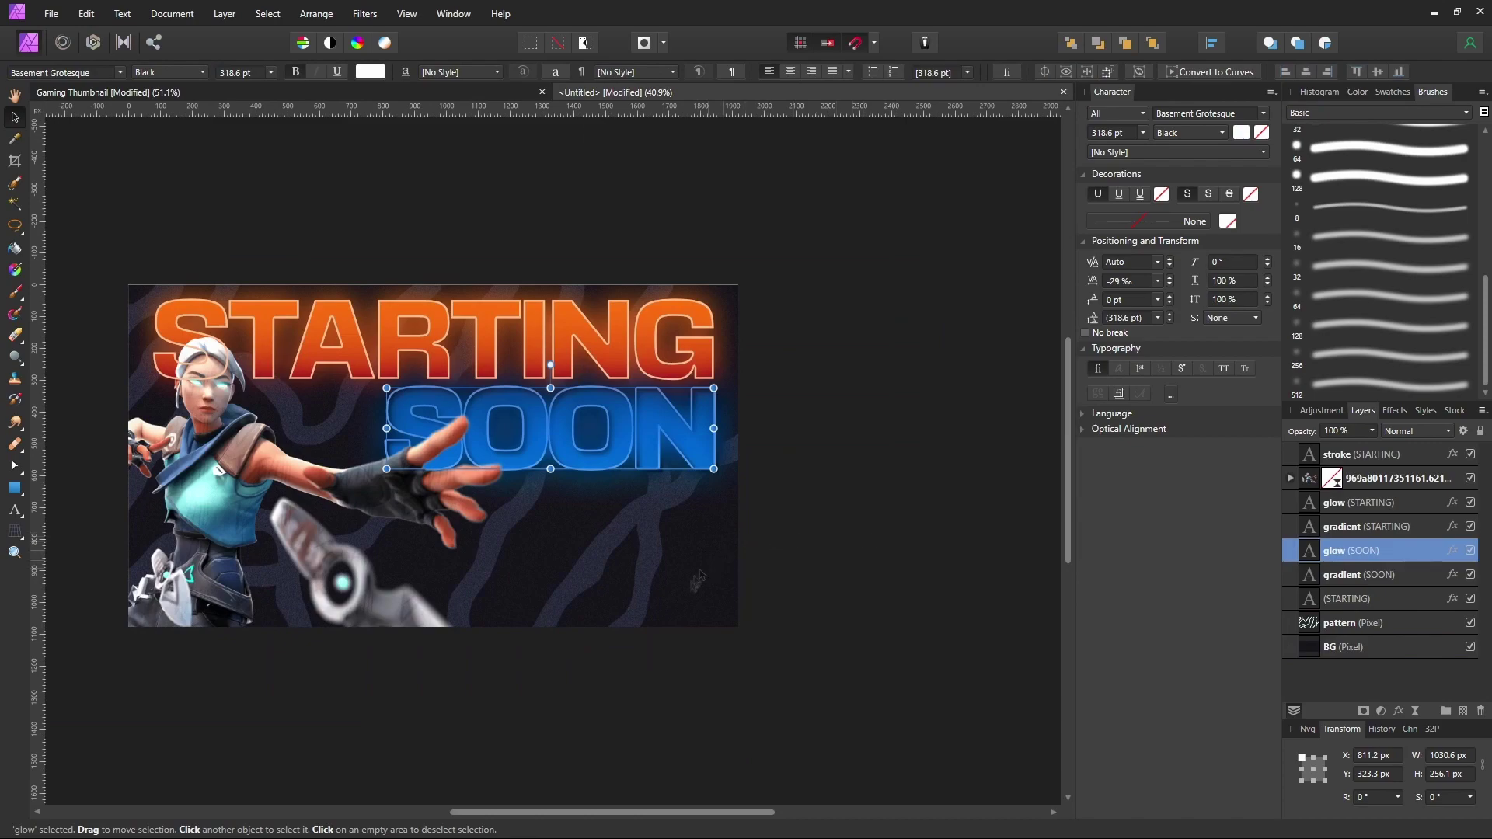
{"action": "left_click", "coordinate": [1333, 455]}
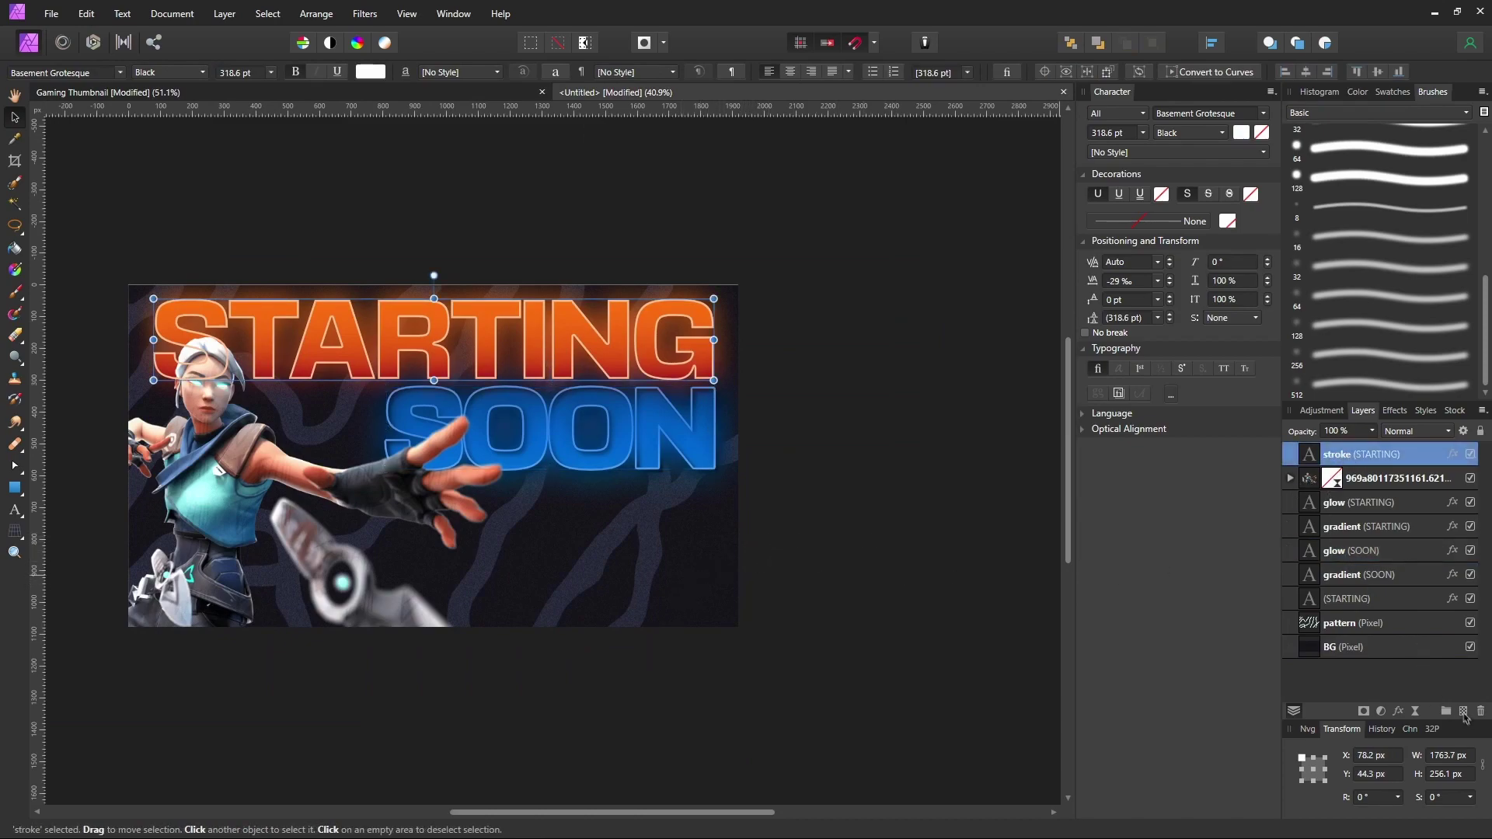
{"action": "left_click", "coordinate": [1464, 714]}
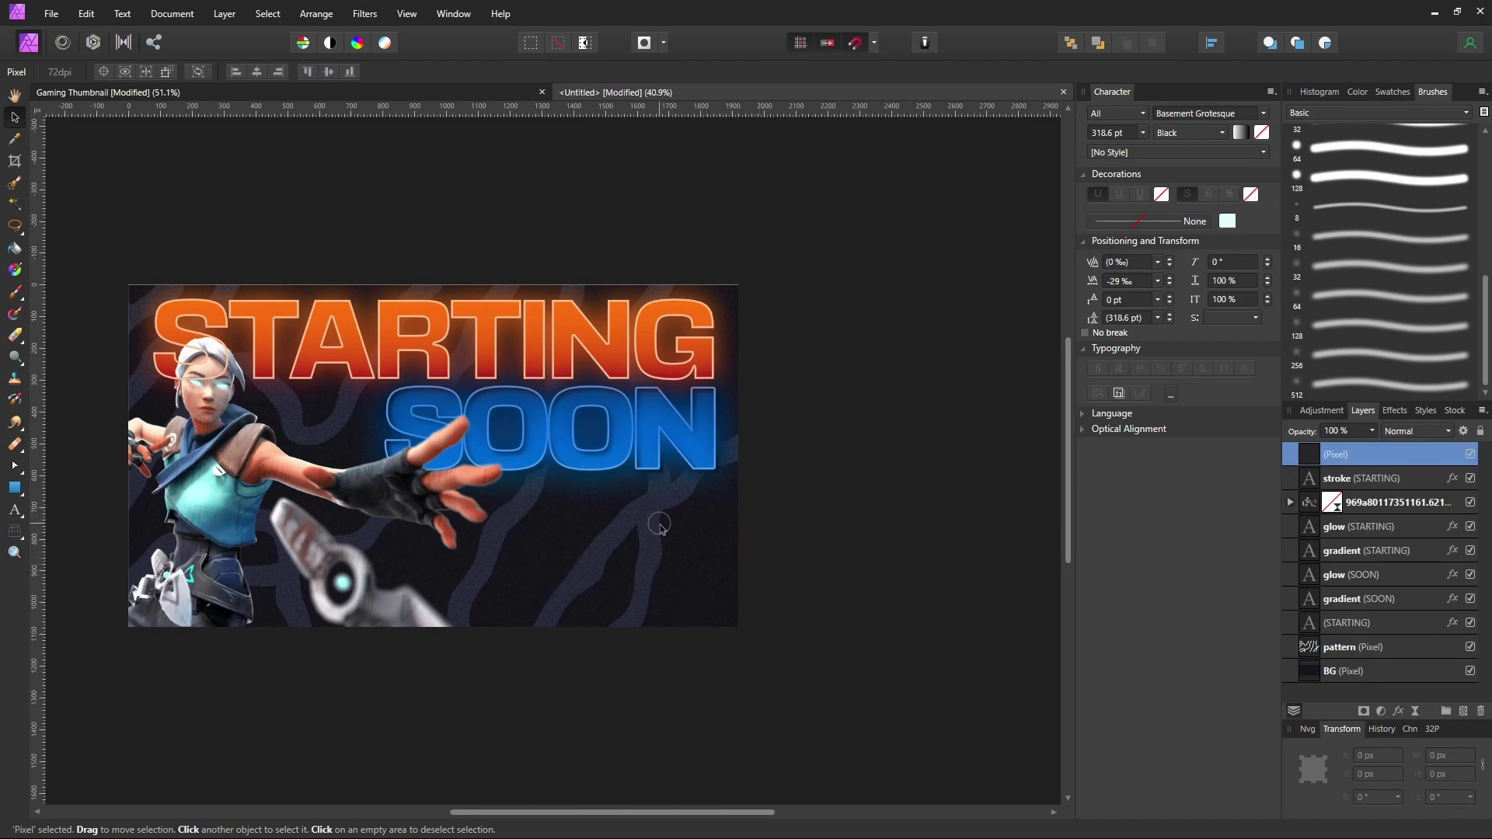
Paint a soft magenta glow, RGB 226, 26, 254, over the artwork's lower-left corner using a large brush with 0 % hardness.
{"action": "key", "text": "b"}
{"action": "left_click_drag", "start_coordinate": [658, 523], "coordinate": [746, 536]}
{"action": "left_click", "coordinate": [401, 71]}
{"action": "left_click_drag", "start_coordinate": [406, 88], "coordinate": [220, 84]}
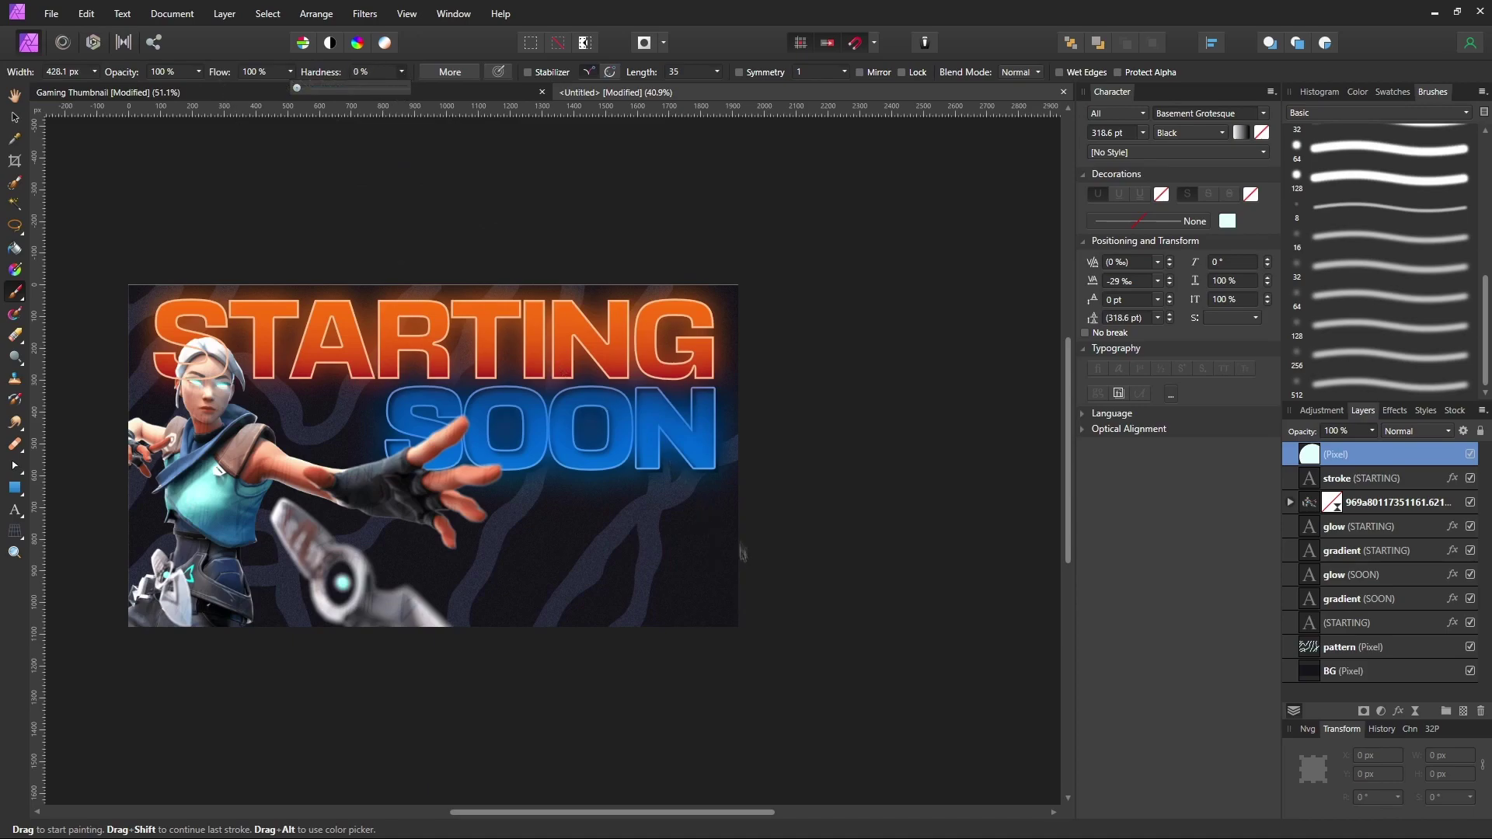
{"action": "left_click", "coordinate": [1357, 93]}
{"action": "left_click", "coordinate": [1325, 176]}
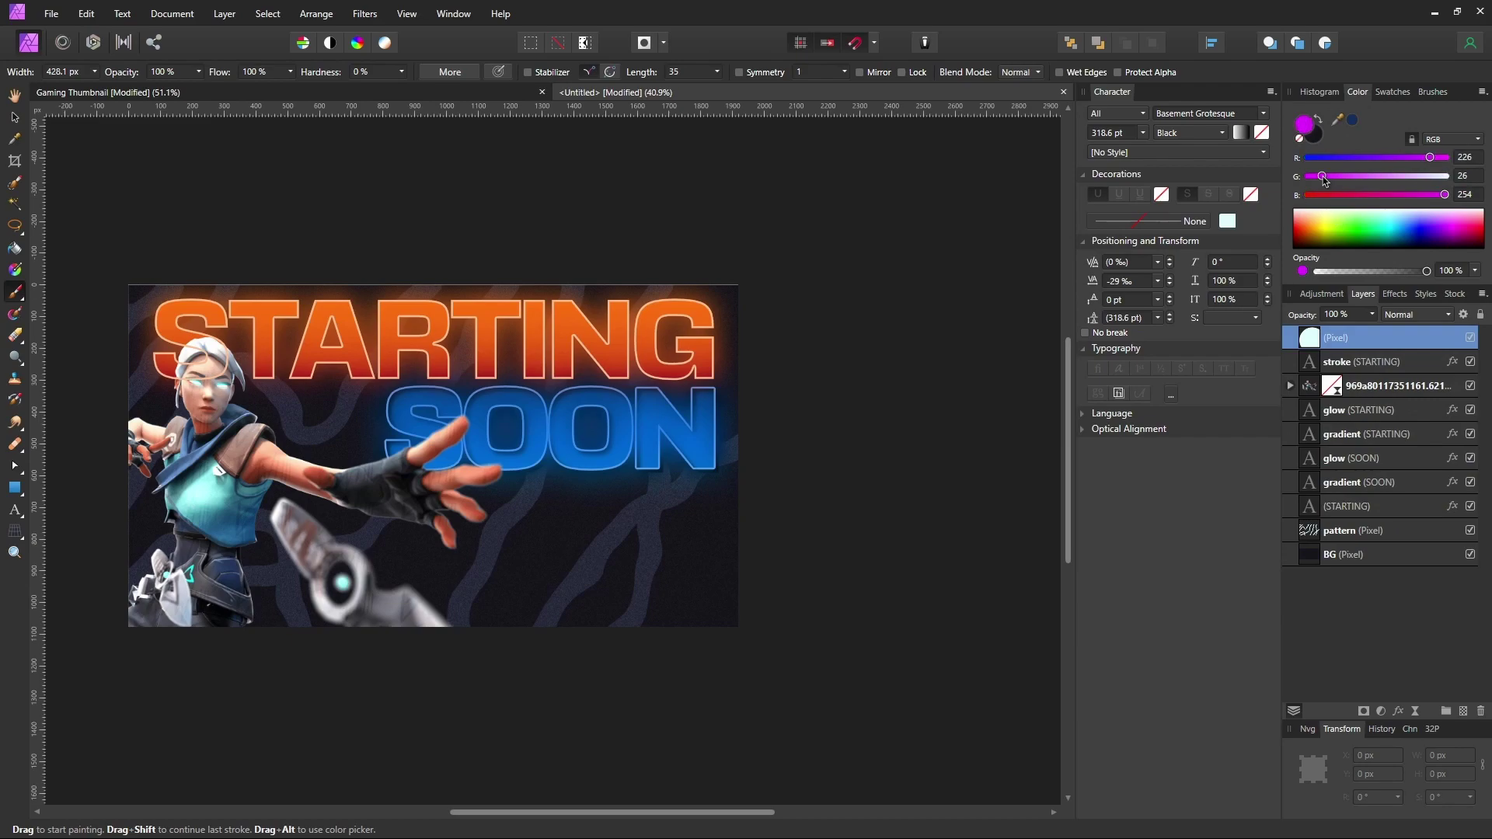
{"action": "left_click_drag", "start_coordinate": [486, 576], "coordinate": [353, 585]}
{"action": "key", "text": "ctrl+z"}
{"action": "left_click_drag", "start_coordinate": [100, 550], "coordinate": [126, 583]}
{"action": "mouse_move", "coordinate": [126, 583]}
{"action": "left_mouse_down"}
{"action": "mouse_move", "coordinate": [164, 591]}
{"action": "mouse_move", "coordinate": [180, 648]}
{"action": "mouse_move", "coordinate": [264, 662]}
{"action": "mouse_move", "coordinate": [764, 653]}
{"action": "left_mouse_up"}
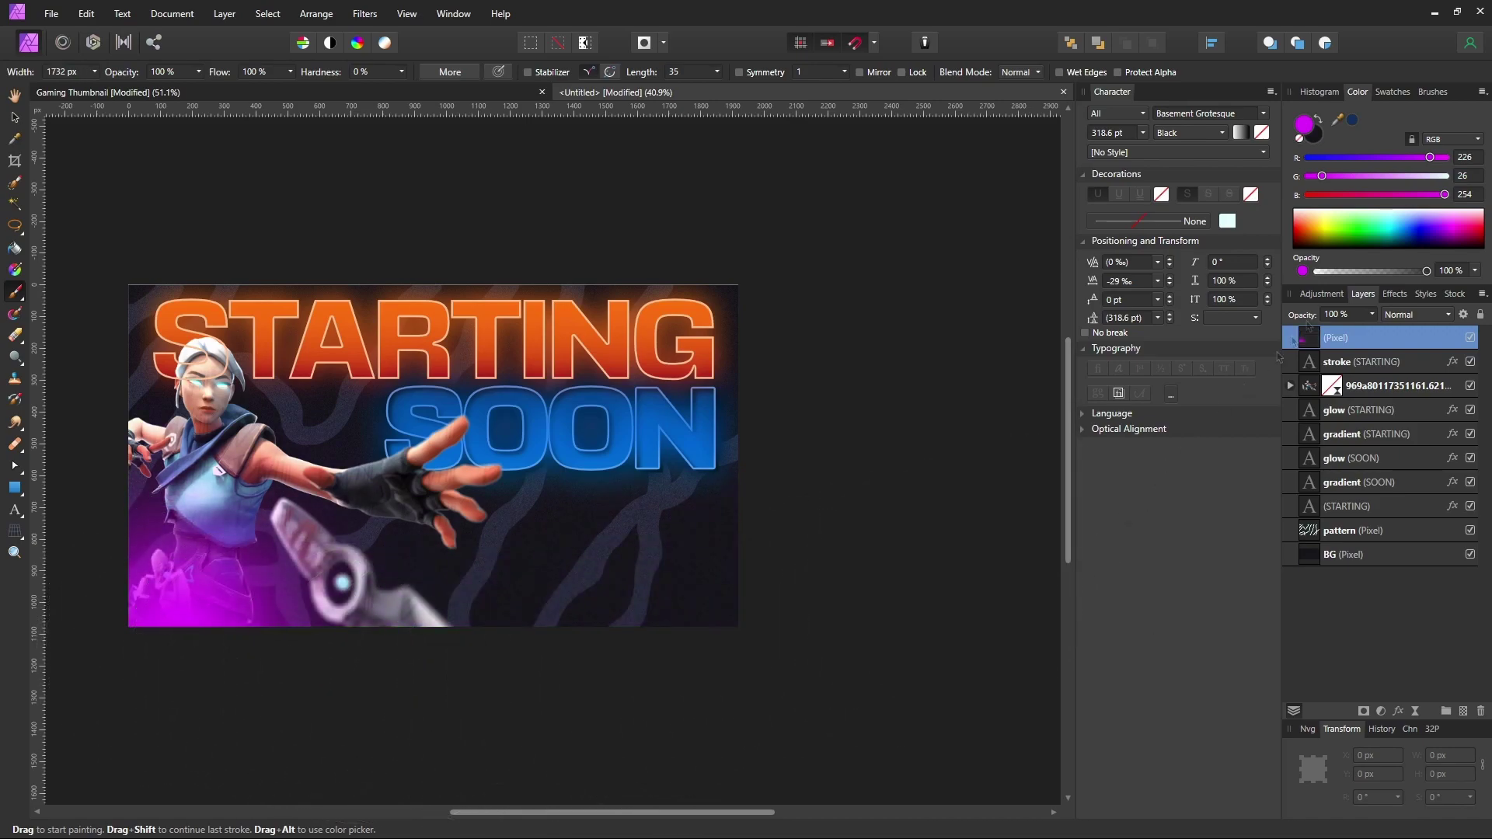
Paint large soft glows in bright green over the artwork's lower-right corner, cyan over the upper-left and orange-red, RGB 255, 94, 49, over the upper-right.
{"action": "left_click", "coordinate": [1356, 233]}
{"action": "mouse_move", "coordinate": [614, 450]}
{"action": "left_mouse_down"}
{"action": "mouse_move", "coordinate": [634, 466]}
{"action": "mouse_move", "coordinate": [688, 647]}
{"action": "mouse_move", "coordinate": [699, 633]}
{"action": "mouse_move", "coordinate": [659, 615]}
{"action": "mouse_move", "coordinate": [632, 537]}
{"action": "mouse_move", "coordinate": [662, 633]}
{"action": "mouse_move", "coordinate": [656, 579]}
{"action": "mouse_move", "coordinate": [573, 738]}
{"action": "left_mouse_up"}
{"action": "left_click", "coordinate": [1392, 221]}
{"action": "mouse_move", "coordinate": [150, 194]}
{"action": "left_mouse_down"}
{"action": "mouse_move", "coordinate": [161, 257]}
{"action": "mouse_move", "coordinate": [111, 350]}
{"action": "left_mouse_up"}
{"action": "key", "text": "ctrl+z"}
{"action": "left_click", "coordinate": [1293, 237]}
{"action": "mouse_move", "coordinate": [622, 311]}
{"action": "left_mouse_down"}
{"action": "mouse_move", "coordinate": [655, 290]}
{"action": "mouse_move", "coordinate": [656, 247]}
{"action": "mouse_move", "coordinate": [689, 300]}
{"action": "mouse_move", "coordinate": [499, 207]}
{"action": "mouse_move", "coordinate": [1016, 427]}
{"action": "left_mouse_up"}
{"action": "key", "text": "bracketright"}
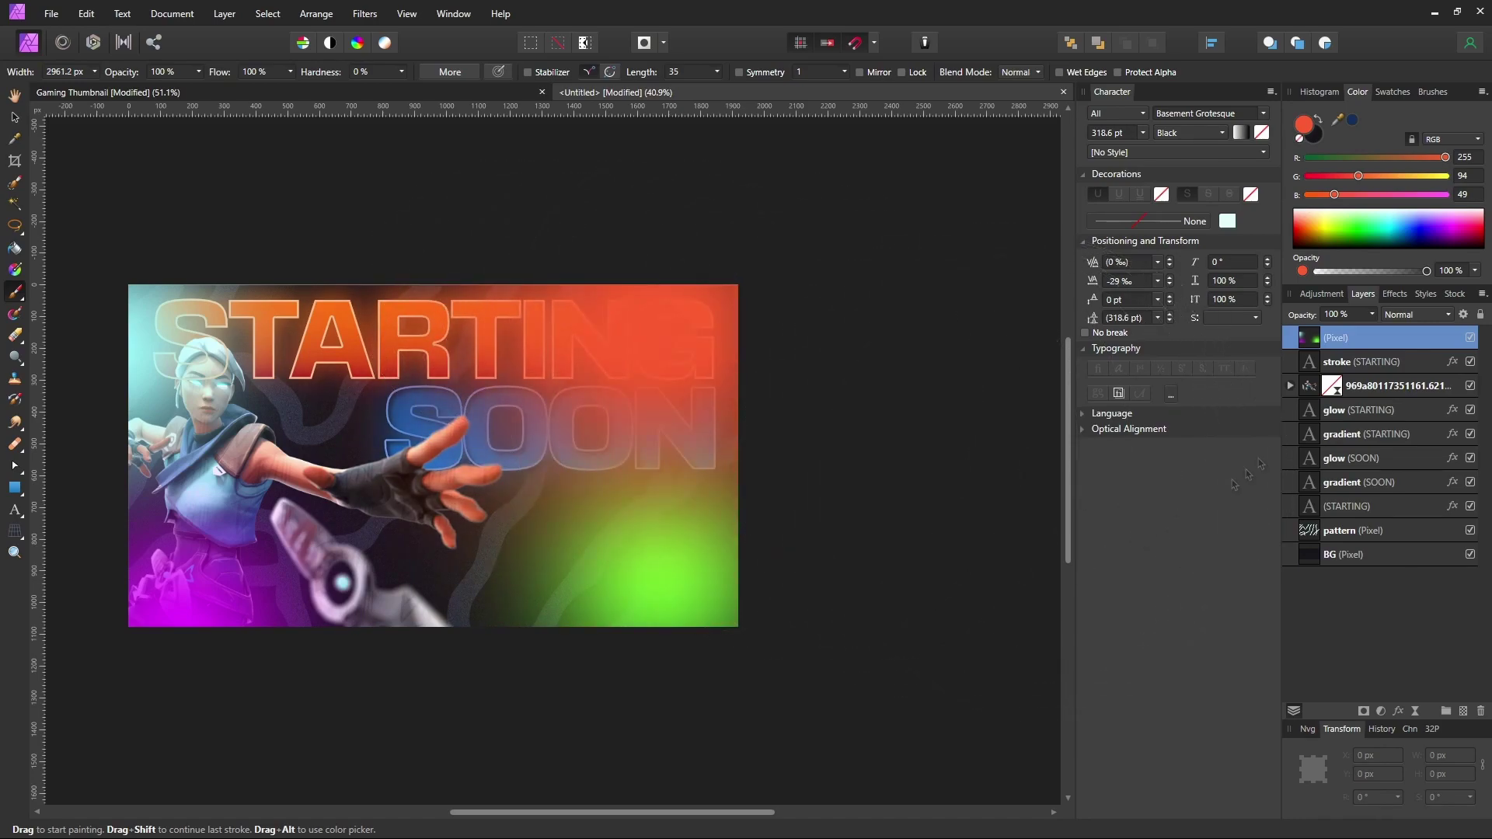
Set the painted colour layer to Soft Light blending at 100 % opacity and deselect it.
{"action": "left_click", "coordinate": [1399, 315]}
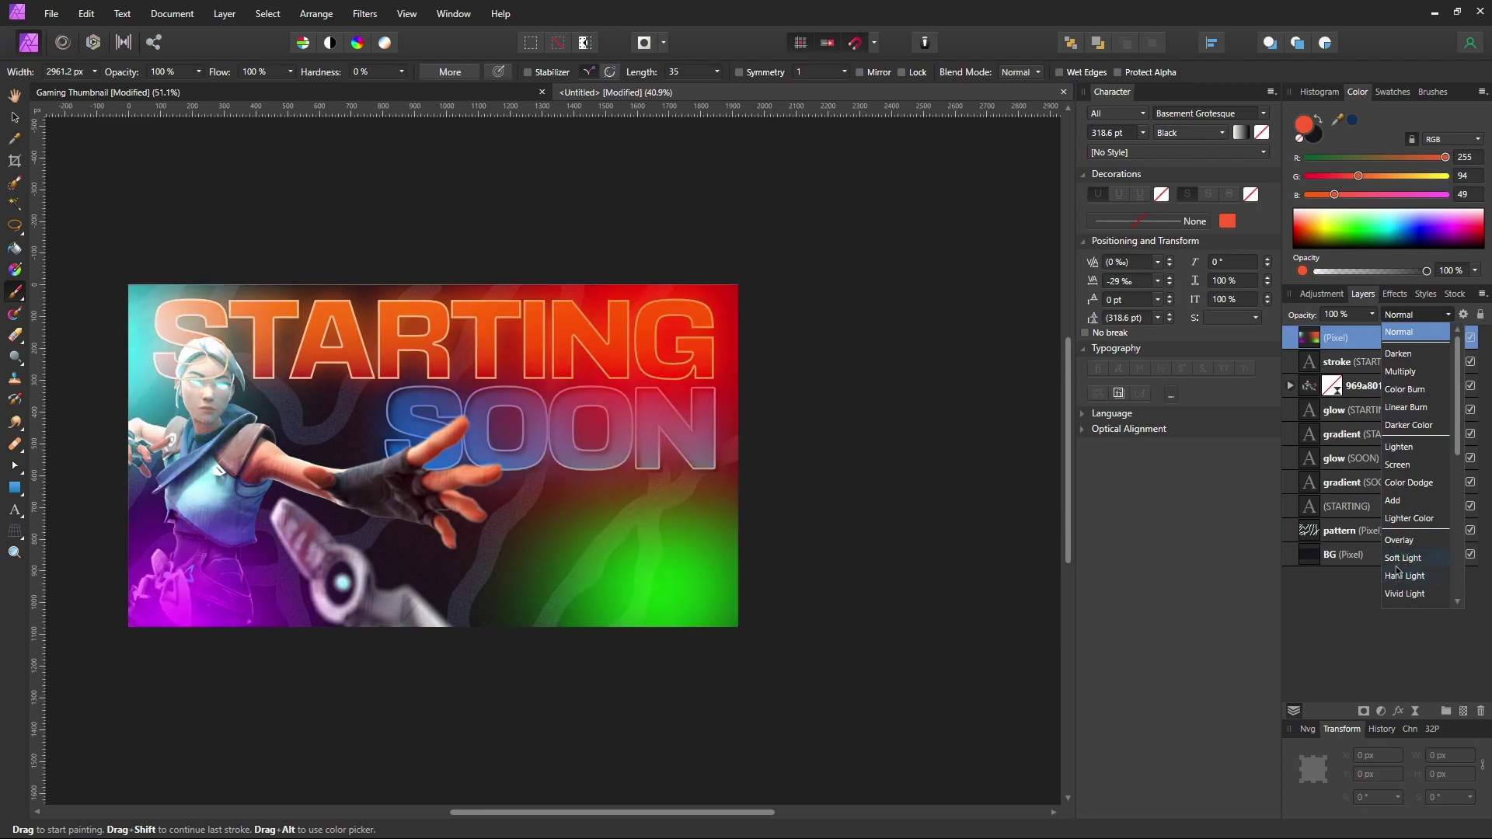
{"action": "left_click", "coordinate": [1403, 558]}
{"action": "left_click", "coordinate": [1372, 315]}
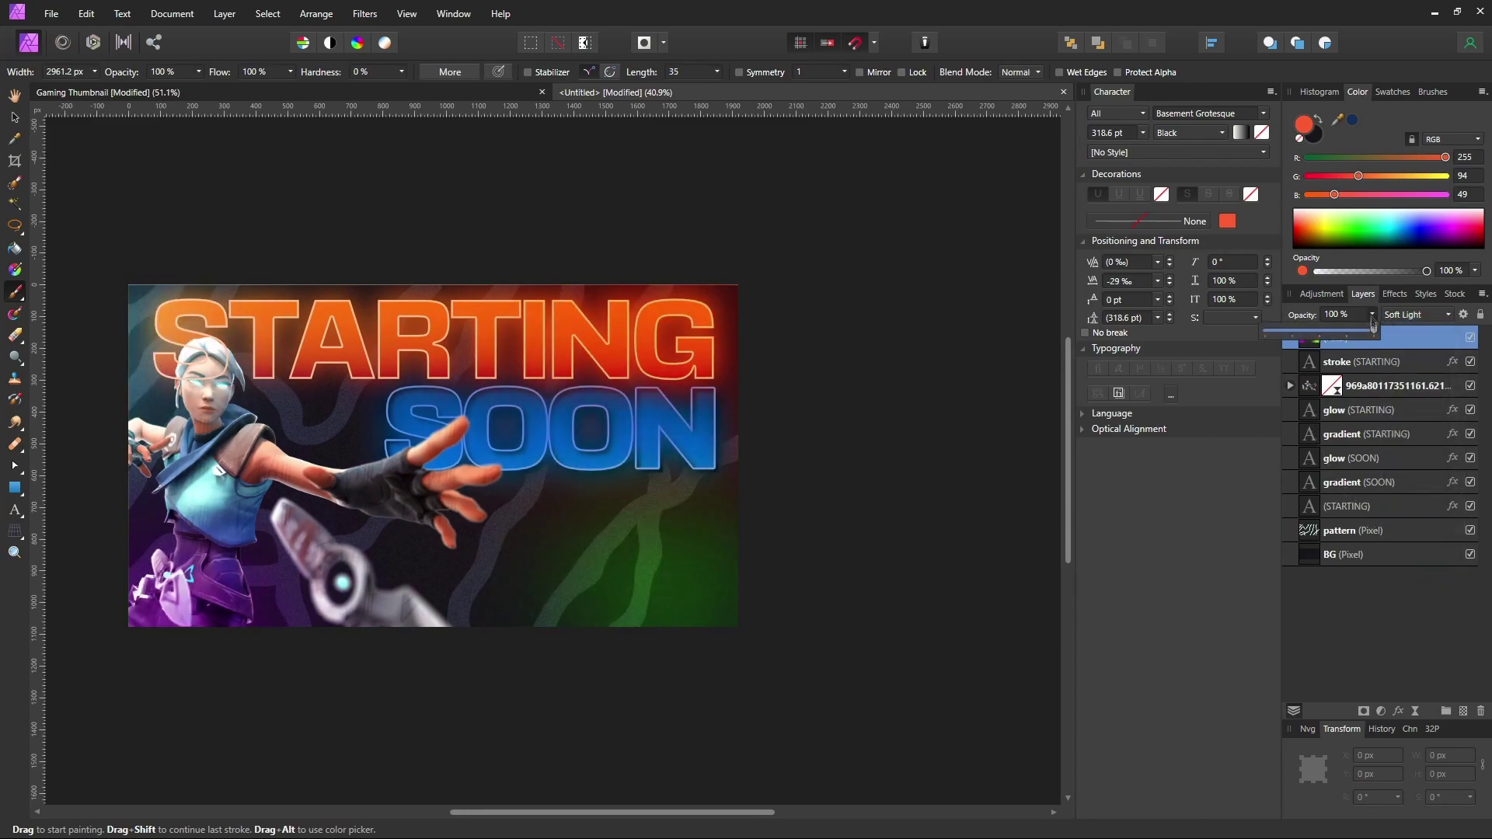
{"action": "left_click_drag", "start_coordinate": [1373, 333], "coordinate": [1422, 345]}
{"action": "key", "text": "v"}
{"action": "left_click", "coordinate": [892, 382]}
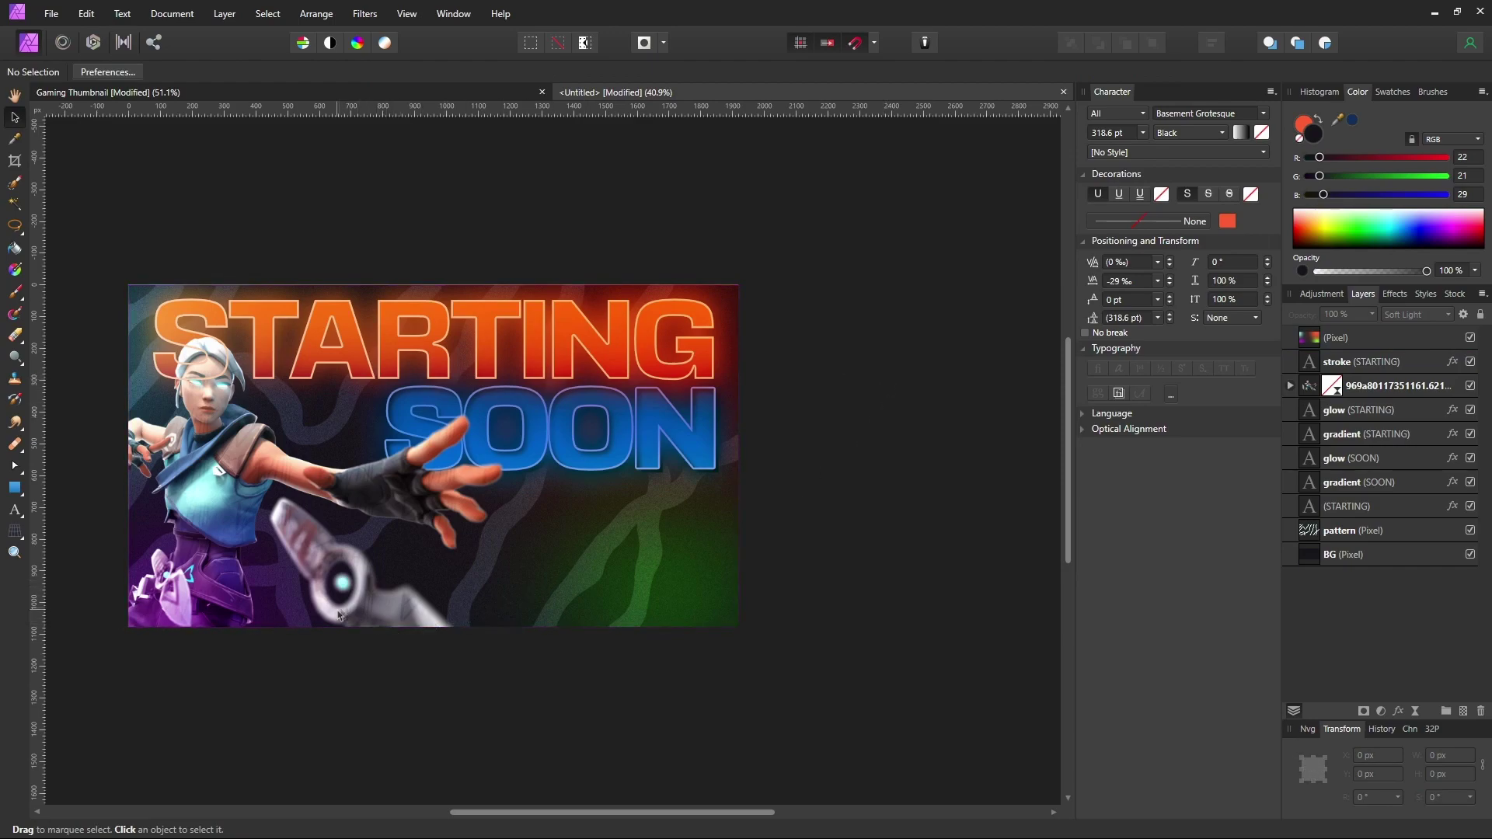
Compare the character image with its Depth of Field Blur filter switched on and off, leaving it off.
{"action": "scroll", "coordinate": [334, 625], "scroll_direction": "up", "scroll_amount": 2}
{"action": "left_click_drag", "start_coordinate": [378, 567], "coordinate": [415, 541]}
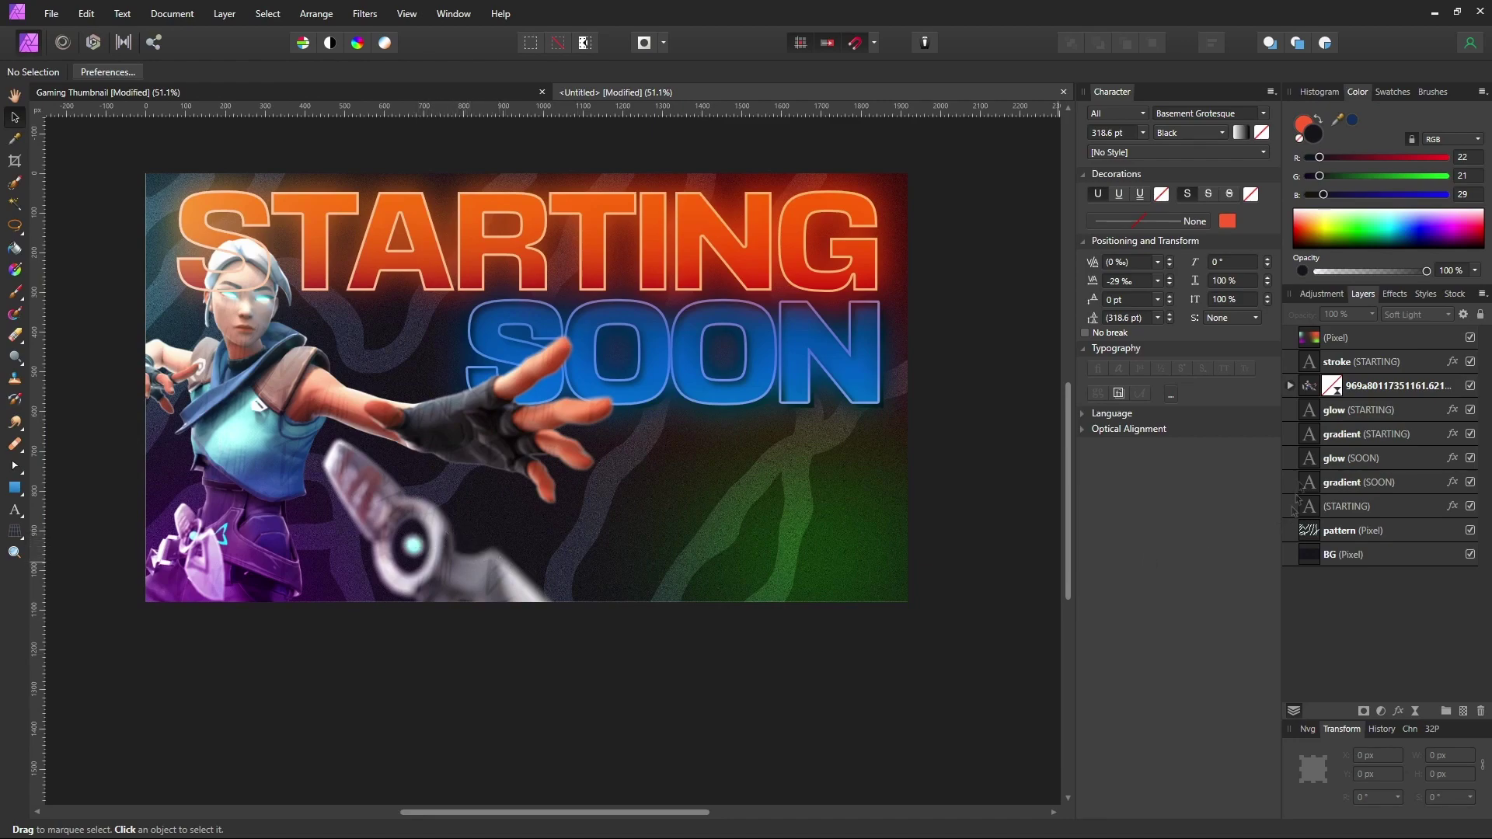
{"action": "left_click", "coordinate": [1294, 388]}
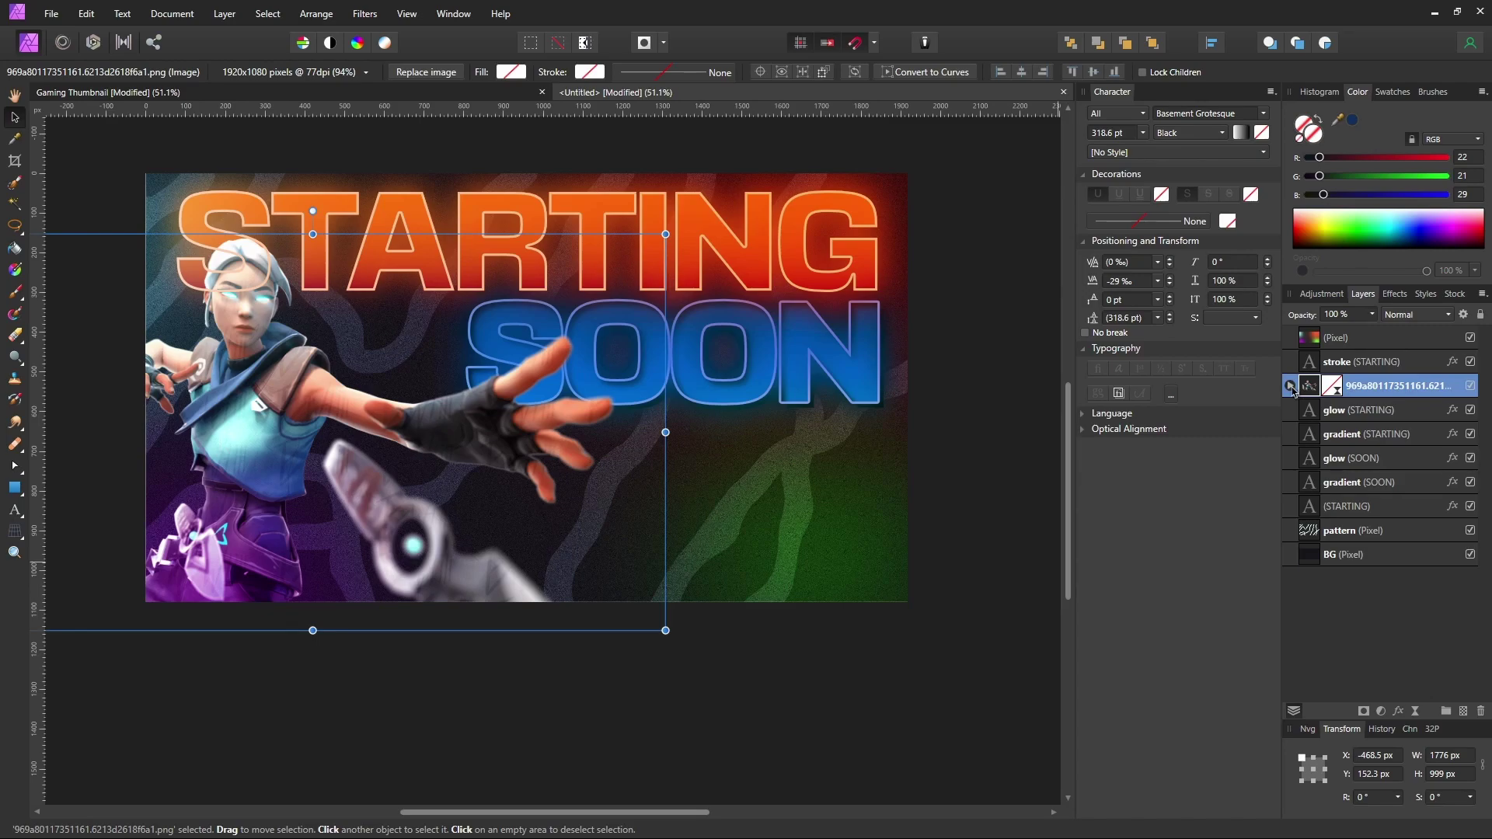
{"action": "left_click", "coordinate": [1291, 387]}
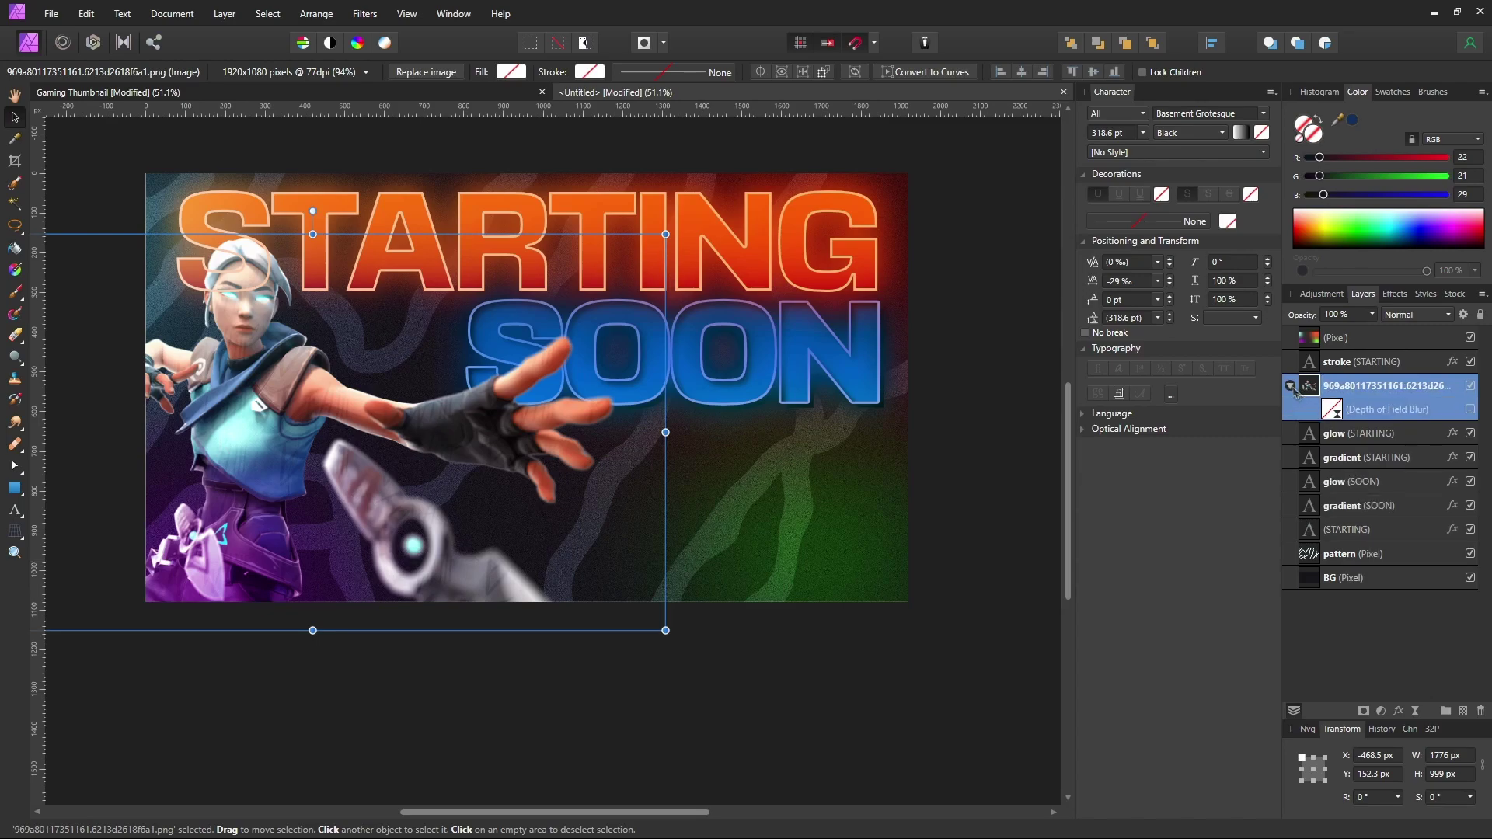
{"action": "left_click", "coordinate": [1471, 411]}
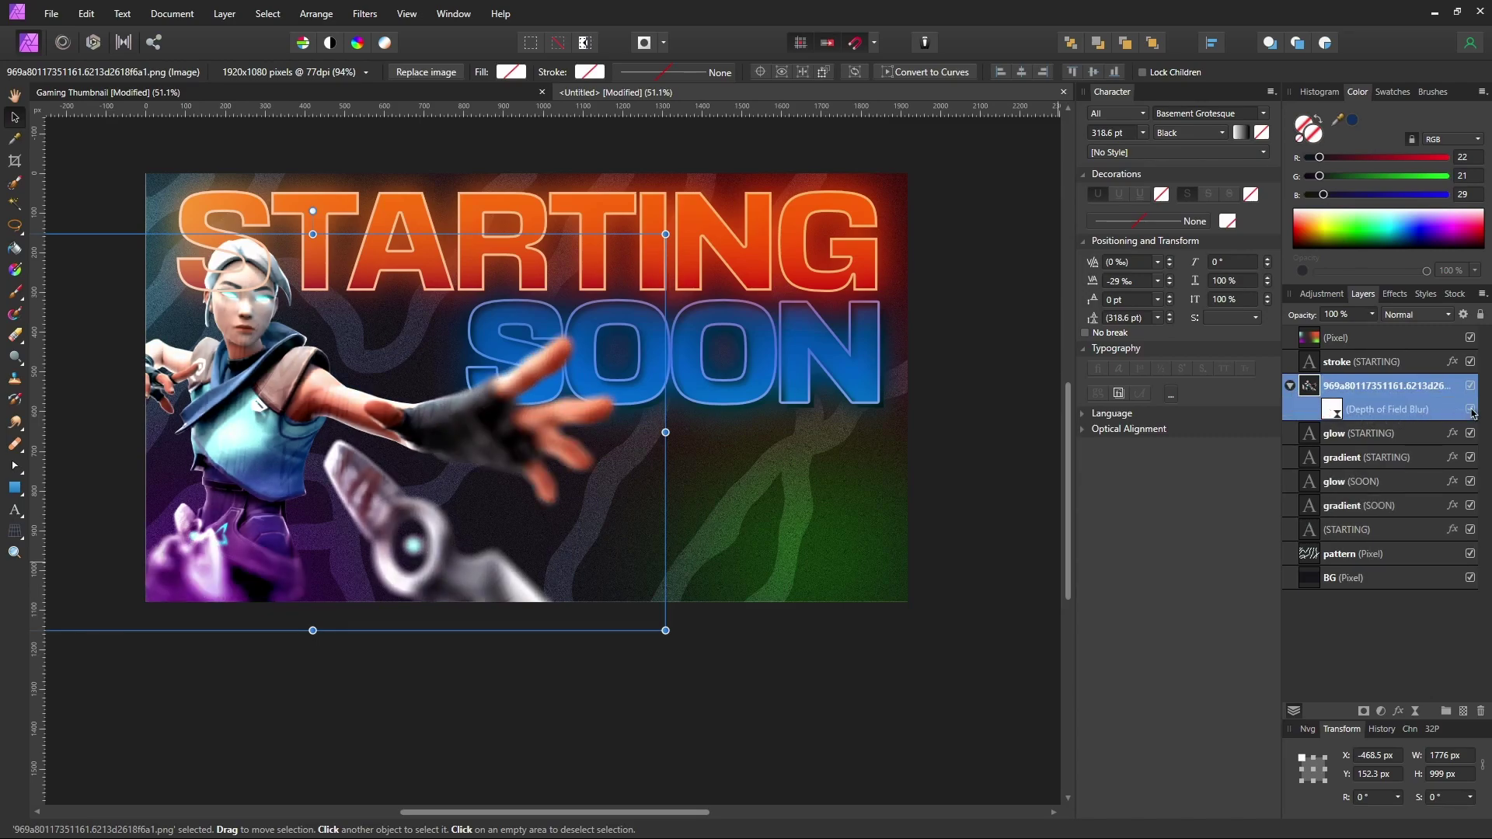
{"action": "left_click", "coordinate": [1471, 410]}
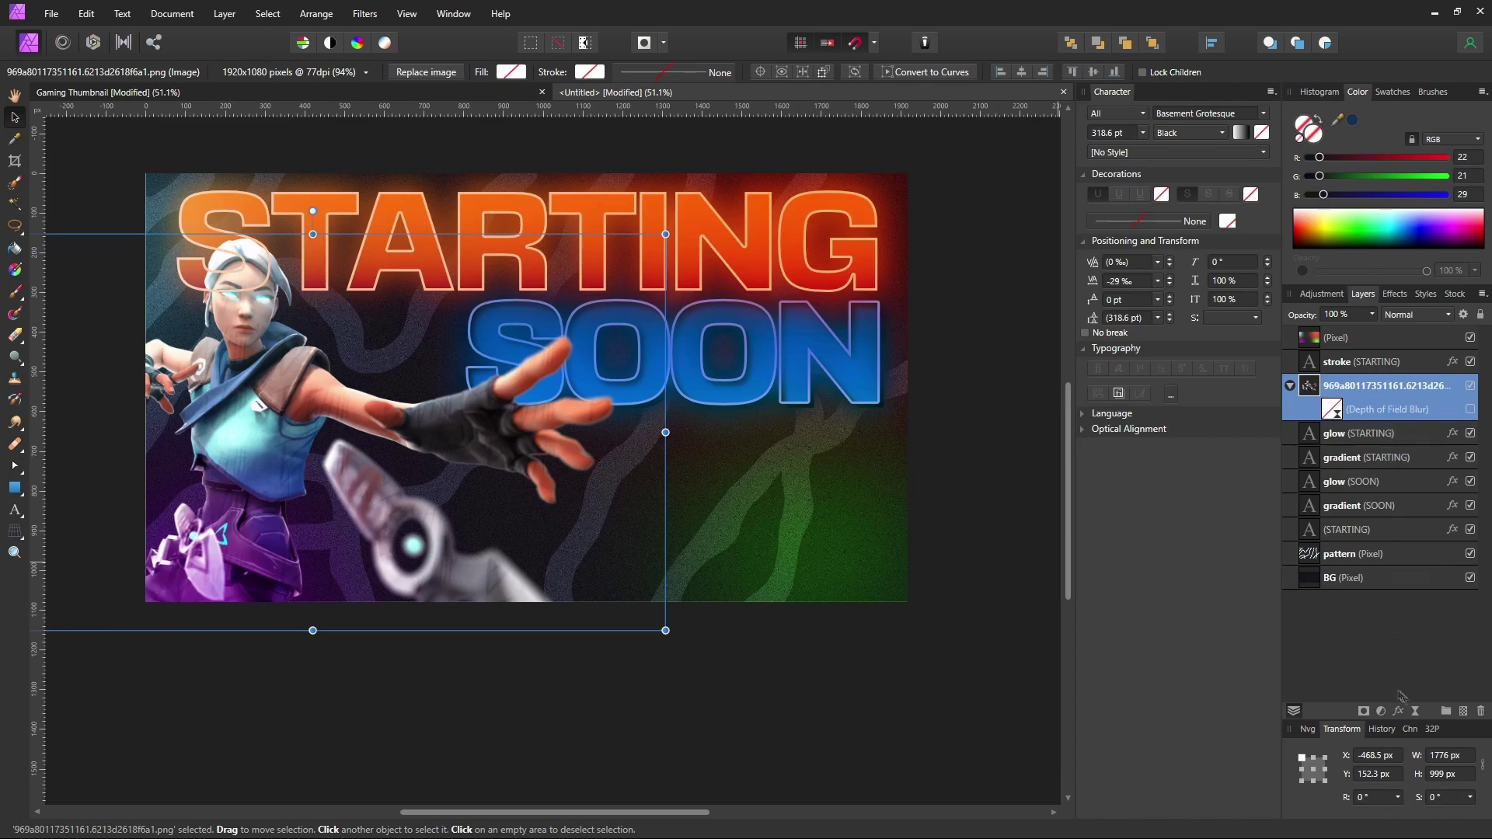
Add a Gradient Map adjustment nested inside the character image layer and delete its green middle stop.
{"action": "left_click", "coordinate": [1415, 713]}
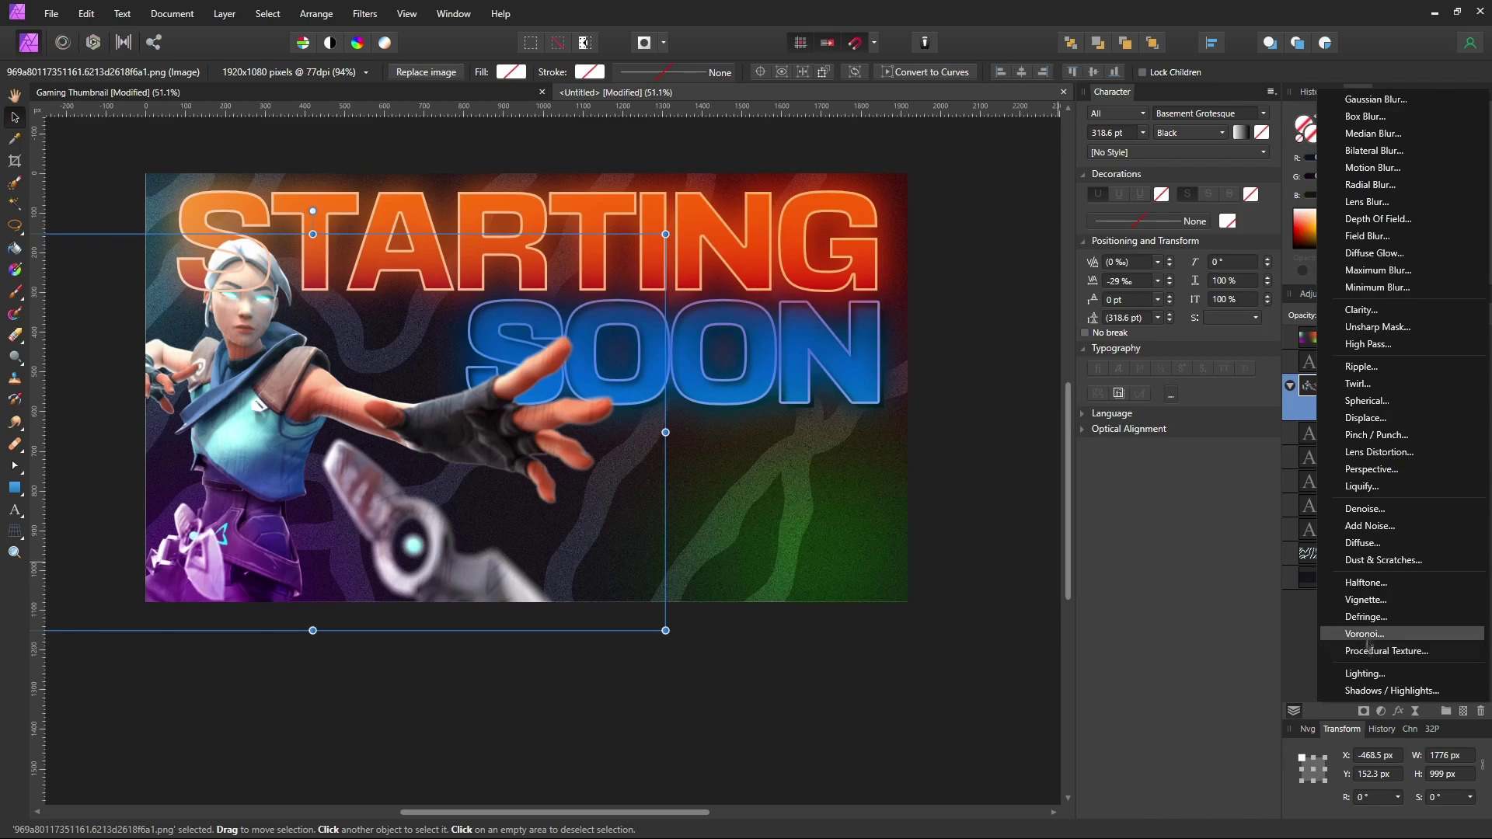
{"action": "left_click", "coordinate": [1382, 712]}
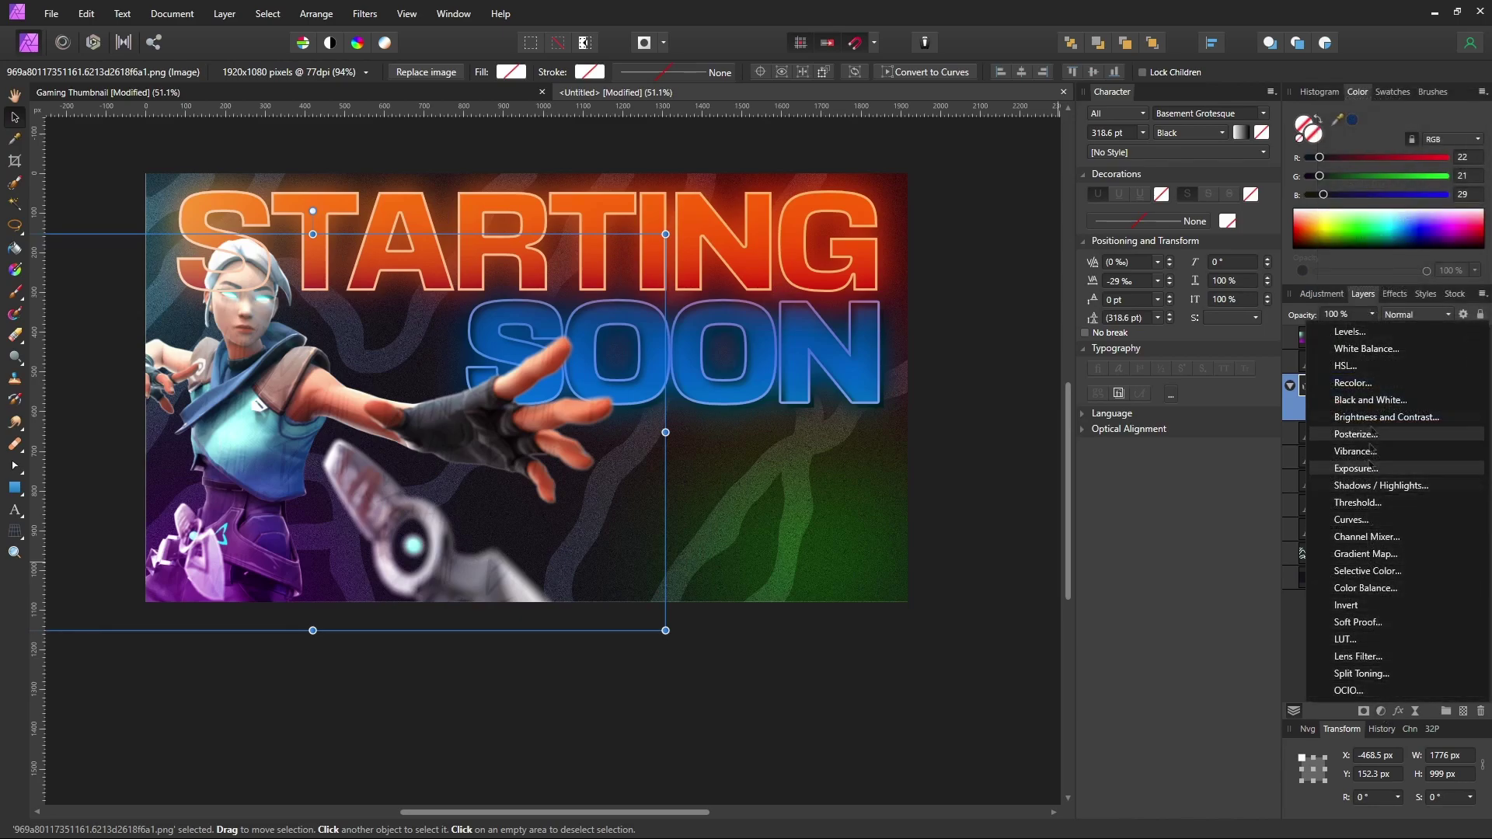
{"action": "left_click", "coordinate": [1370, 558]}
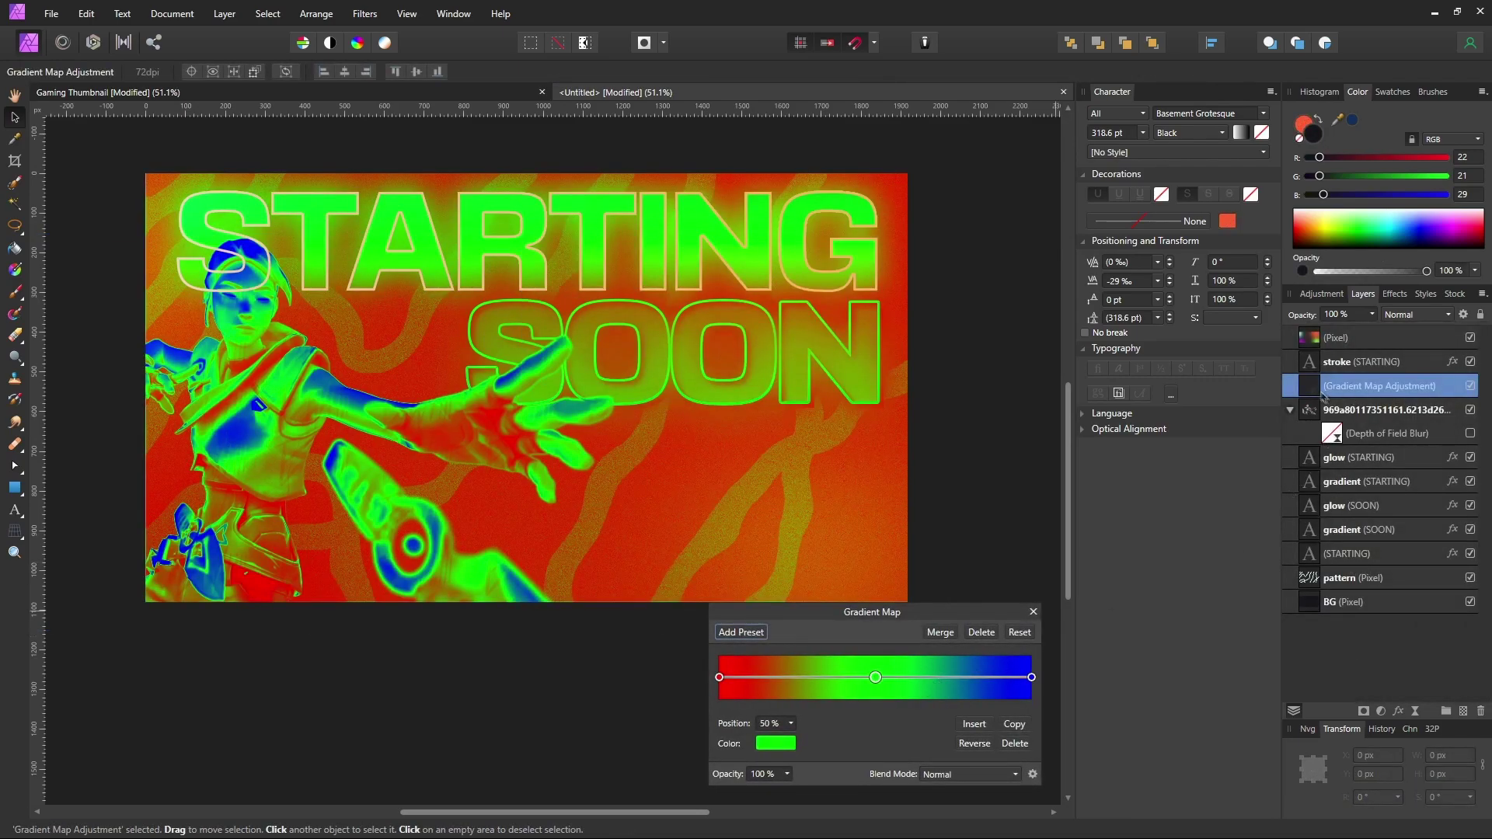
{"action": "left_click_drag", "start_coordinate": [1319, 418], "coordinate": [1320, 417]}
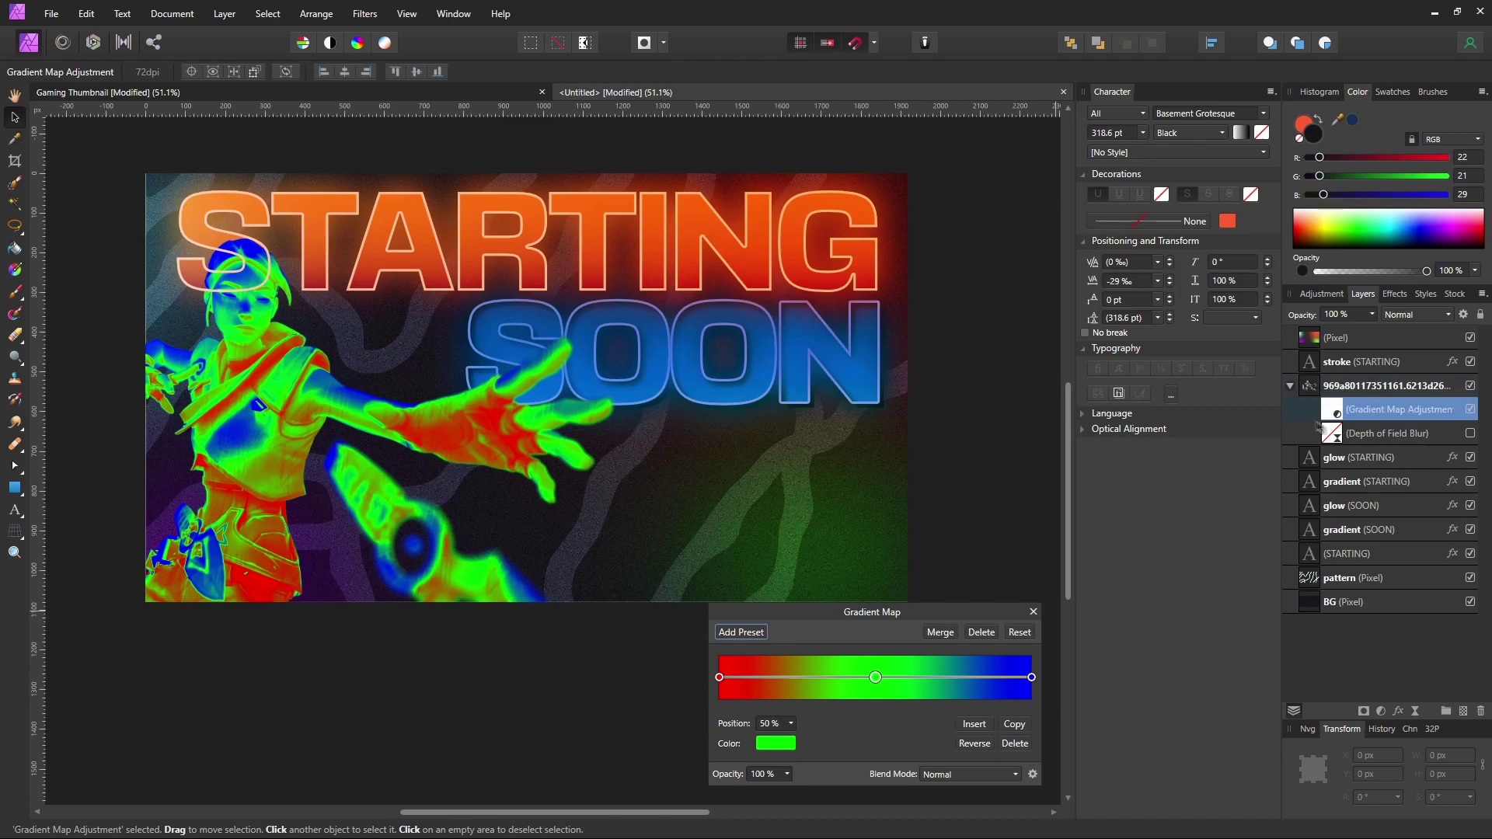
{"action": "left_click", "coordinate": [874, 683]}
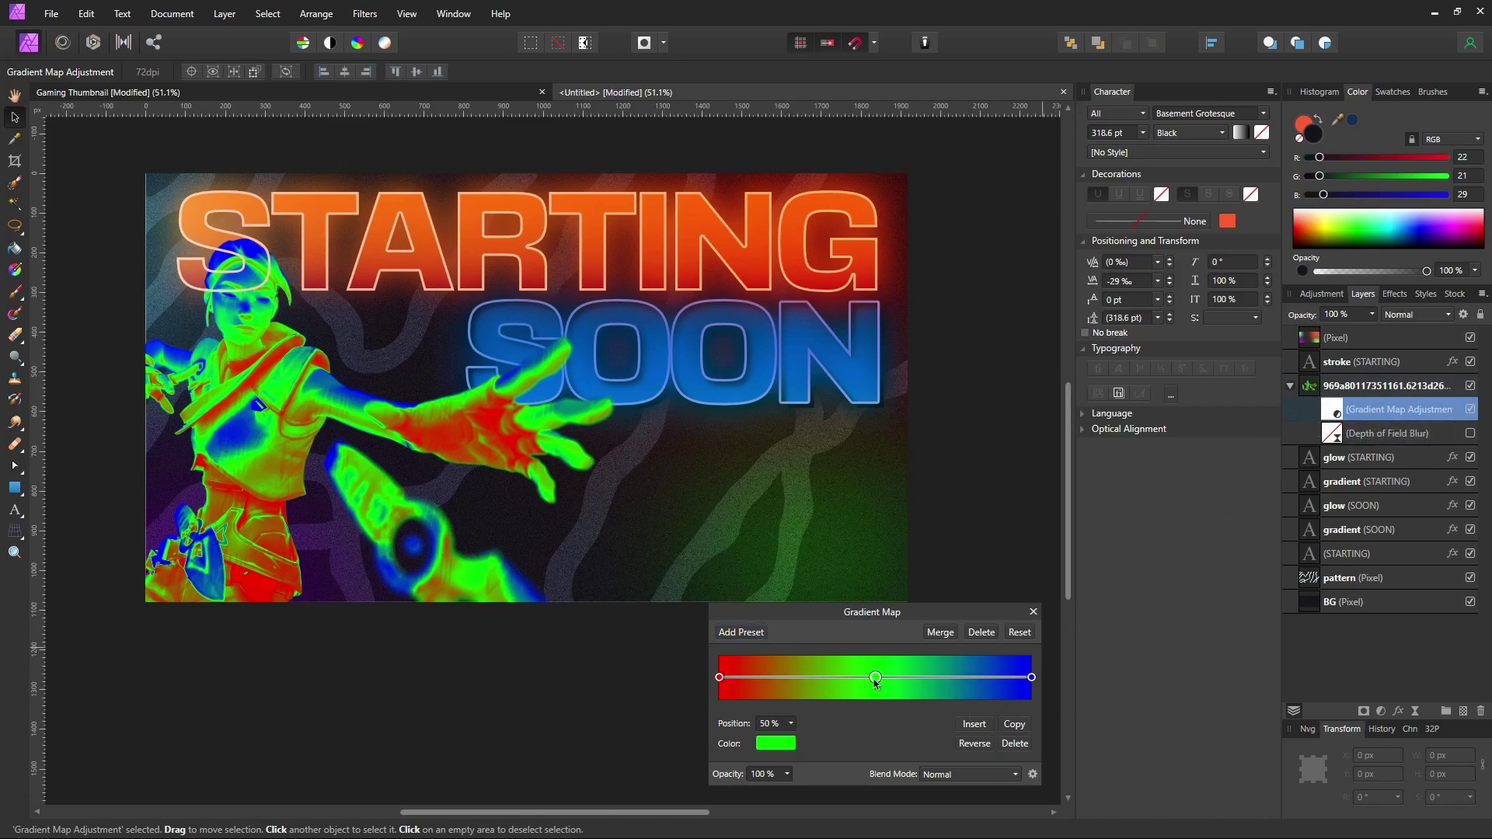
{"action": "left_click", "coordinate": [1015, 743]}
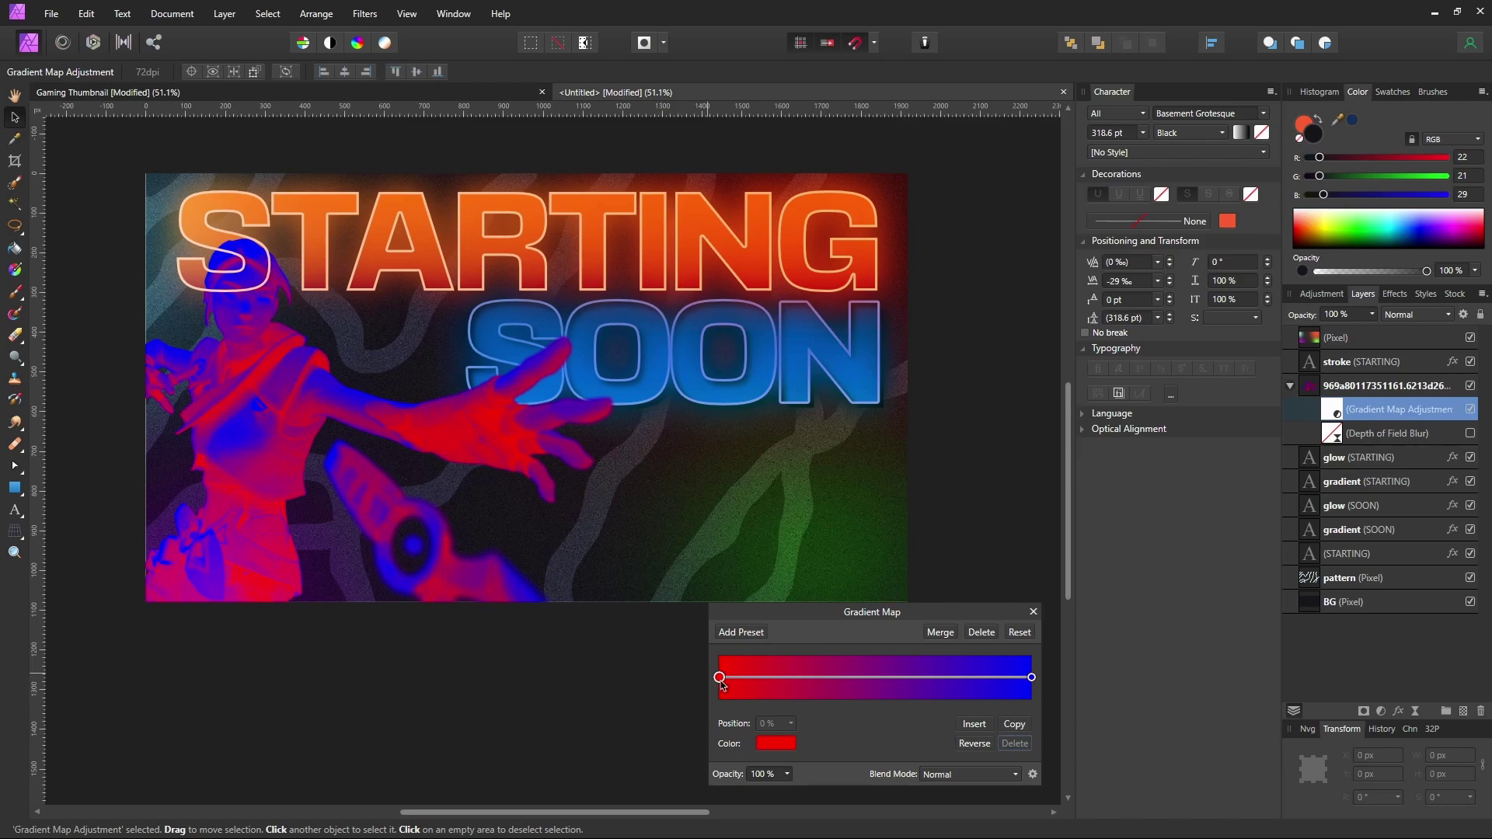
Try a black-to-green gradient map on the character and delete the Gradient Map adjustment.
{"action": "left_click", "coordinate": [776, 744]}
{"action": "left_click_drag", "start_coordinate": [756, 659], "coordinate": [709, 752]}
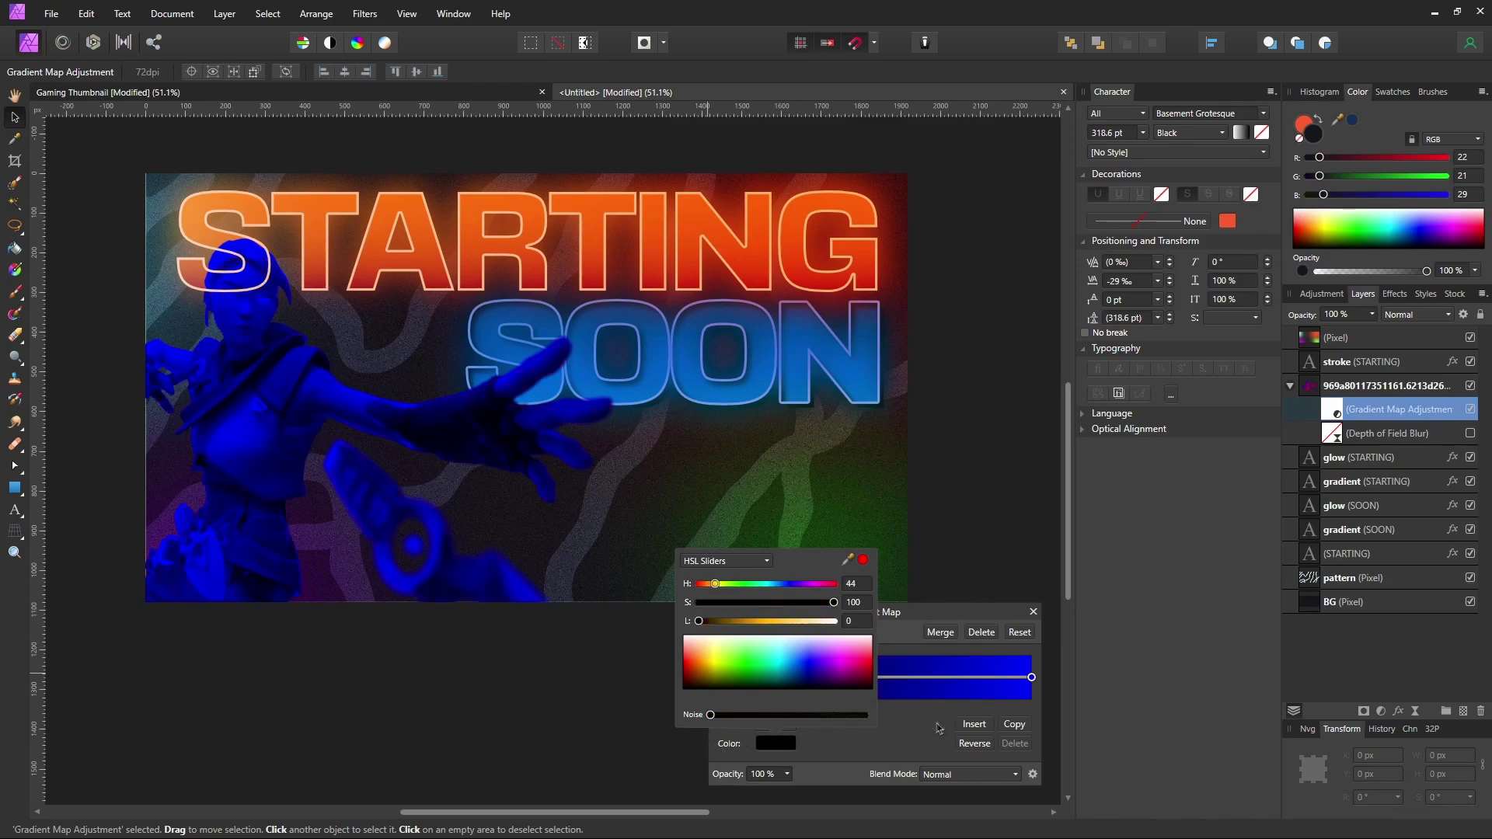
{"action": "left_click", "coordinate": [709, 752]}
{"action": "left_click", "coordinate": [1032, 678]}
{"action": "left_click", "coordinate": [755, 745]}
{"action": "left_click_drag", "start_coordinate": [777, 652], "coordinate": [750, 656]}
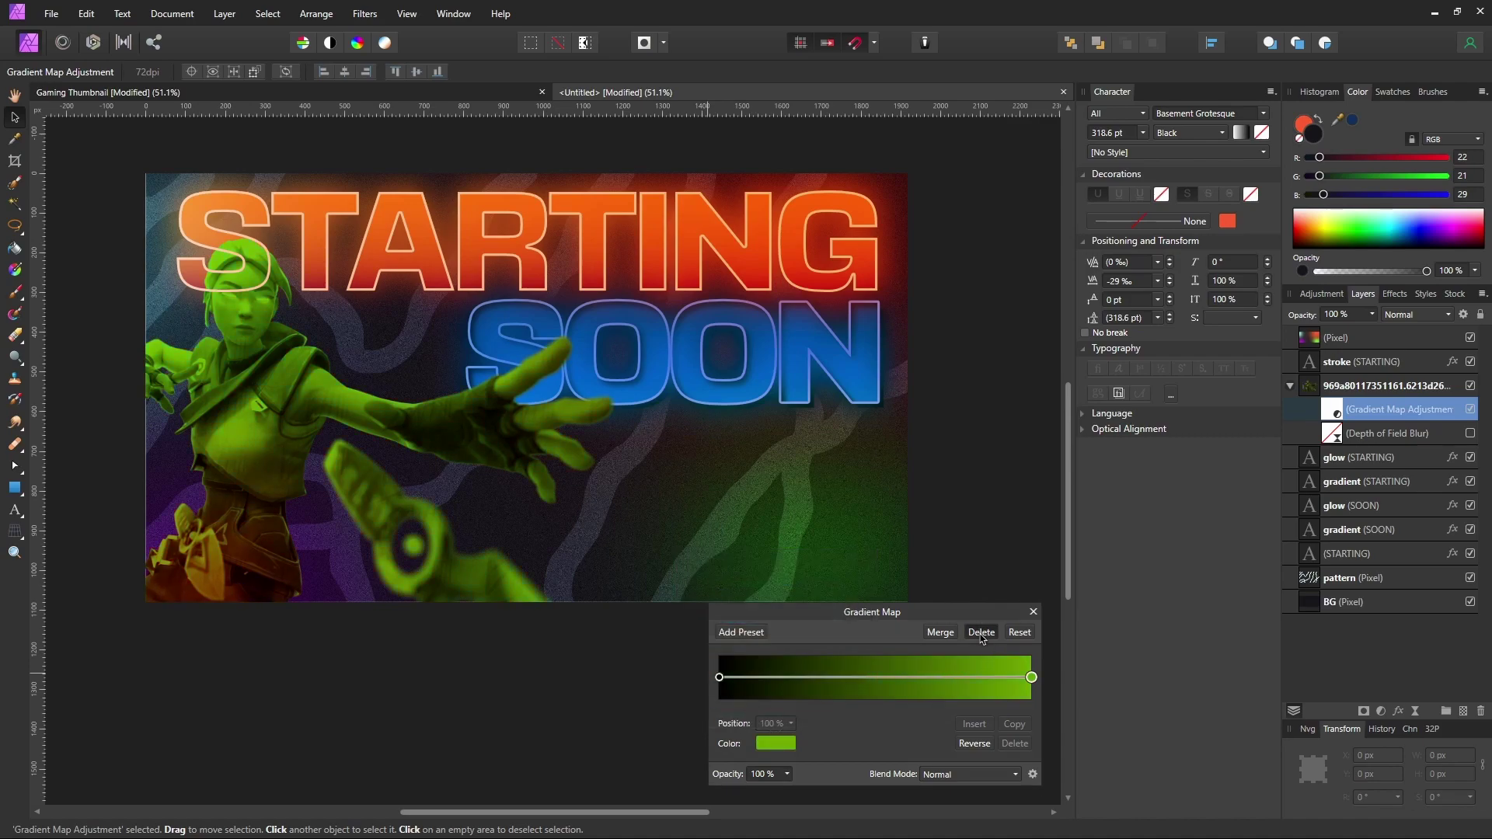
{"action": "left_click", "coordinate": [982, 633]}
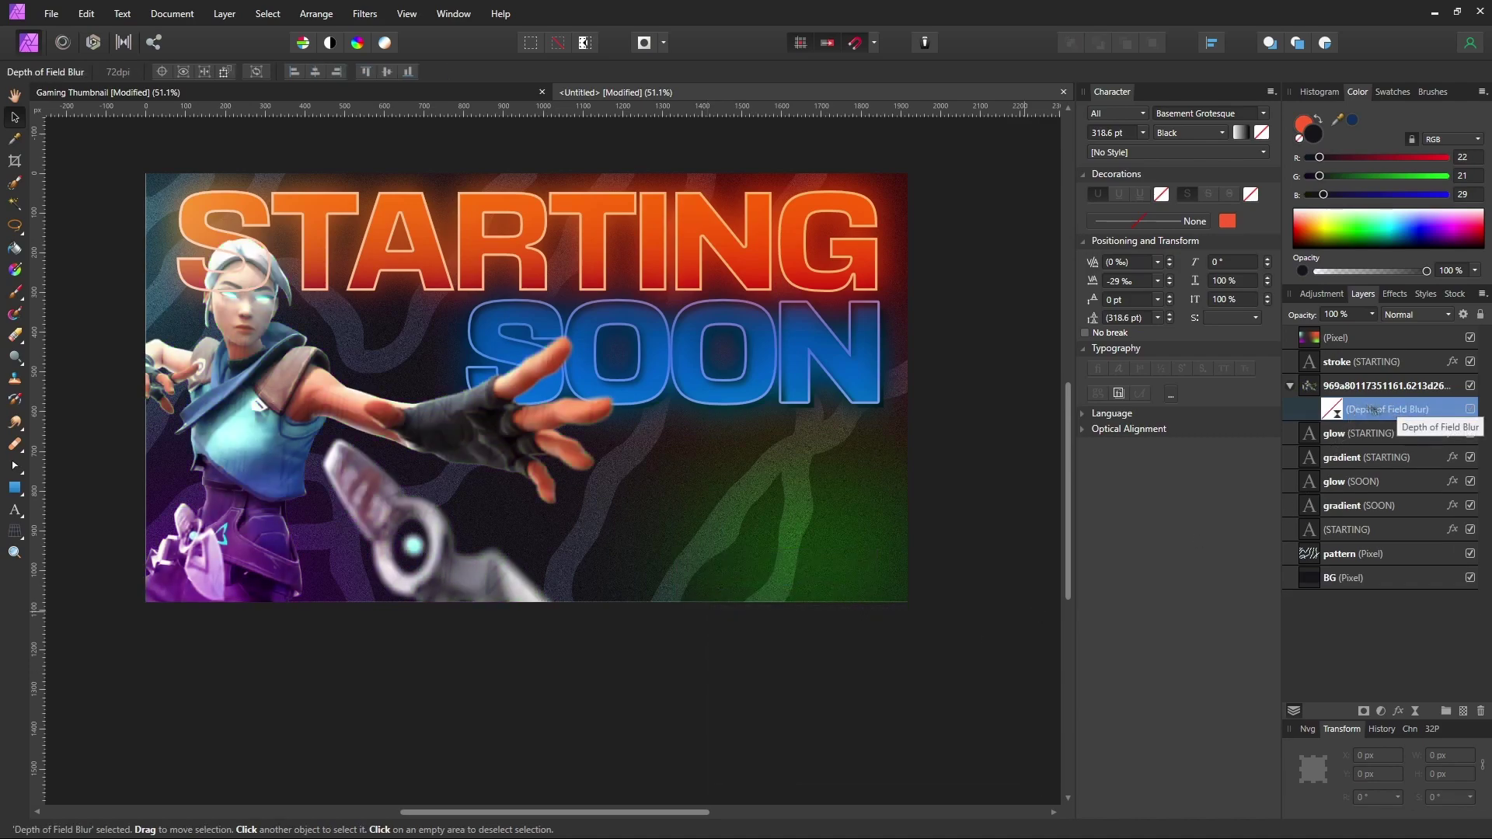
Switch the character's Depth of Field Blur filter back on, check its settings and collapse the character layer.
{"action": "left_click", "coordinate": [1470, 410]}
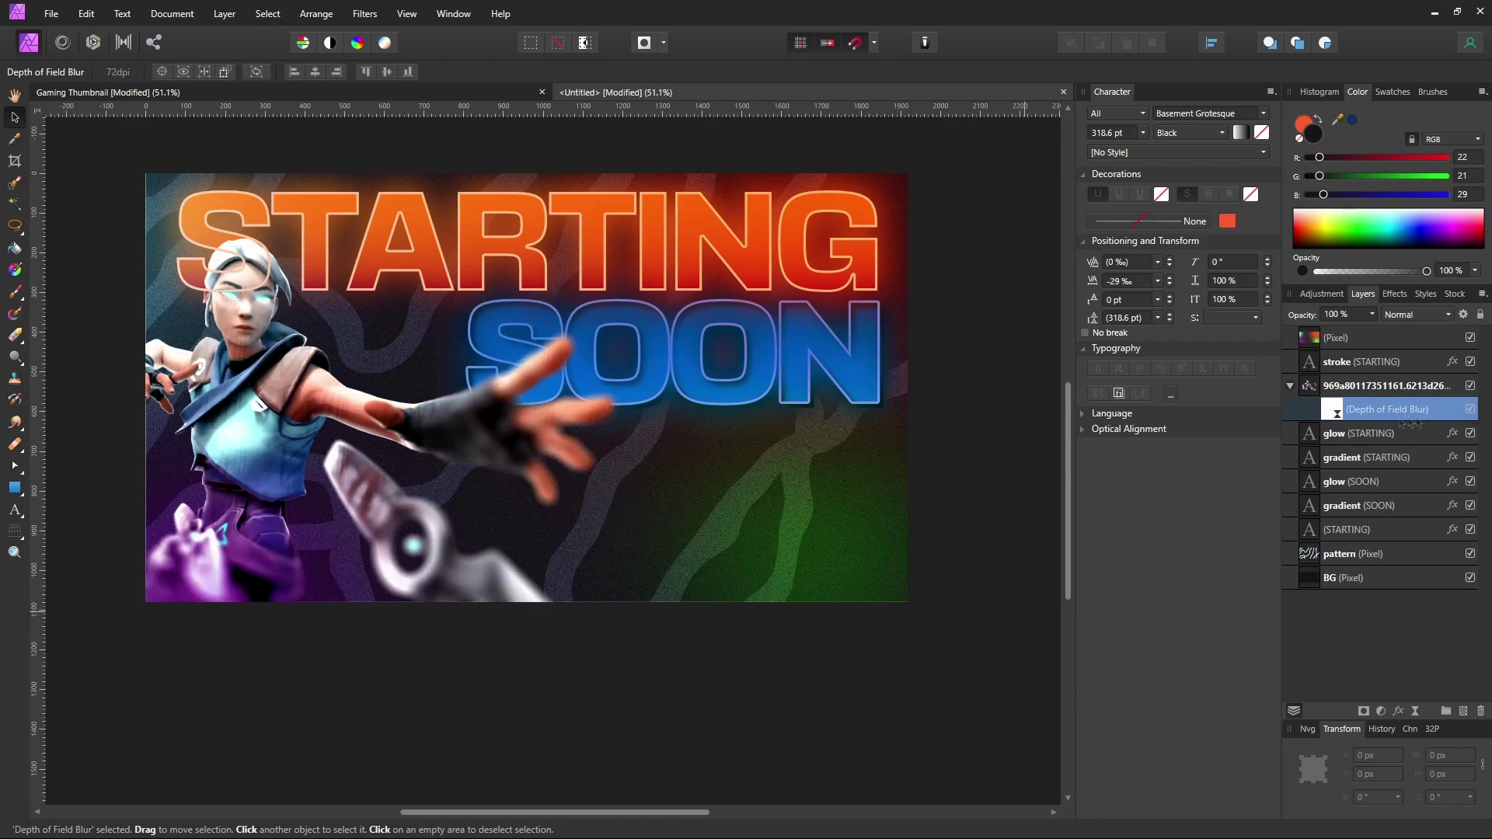
{"action": "double_click", "coordinate": [1332, 412]}
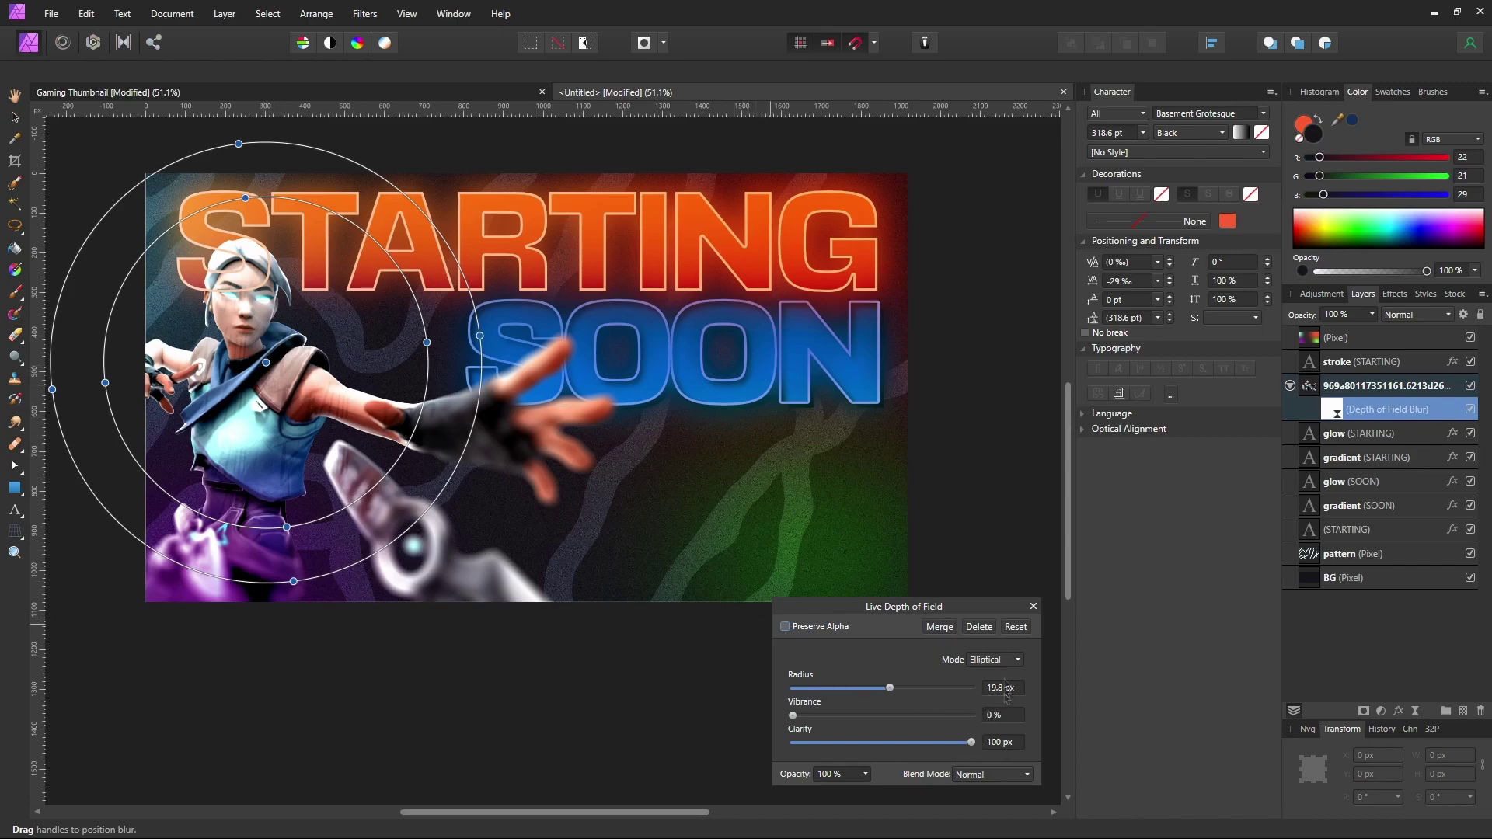
{"action": "left_click", "coordinate": [1033, 606]}
{"action": "left_click", "coordinate": [1290, 385]}
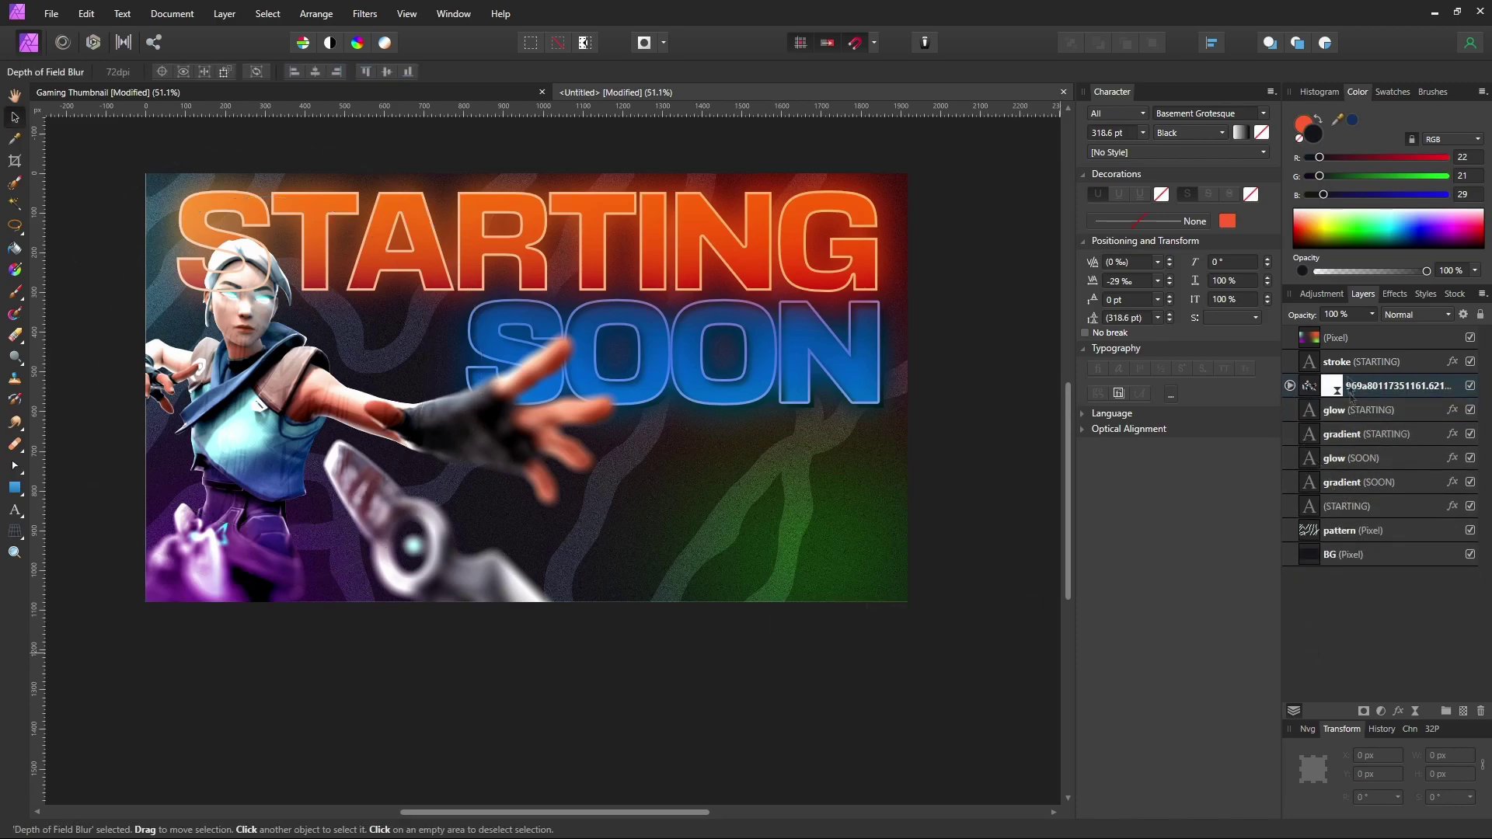
Add a pixel layer above the character and paint a soft white glow, about 253 px wide, on the weapon's lower part.
{"action": "left_click", "coordinate": [1310, 390]}
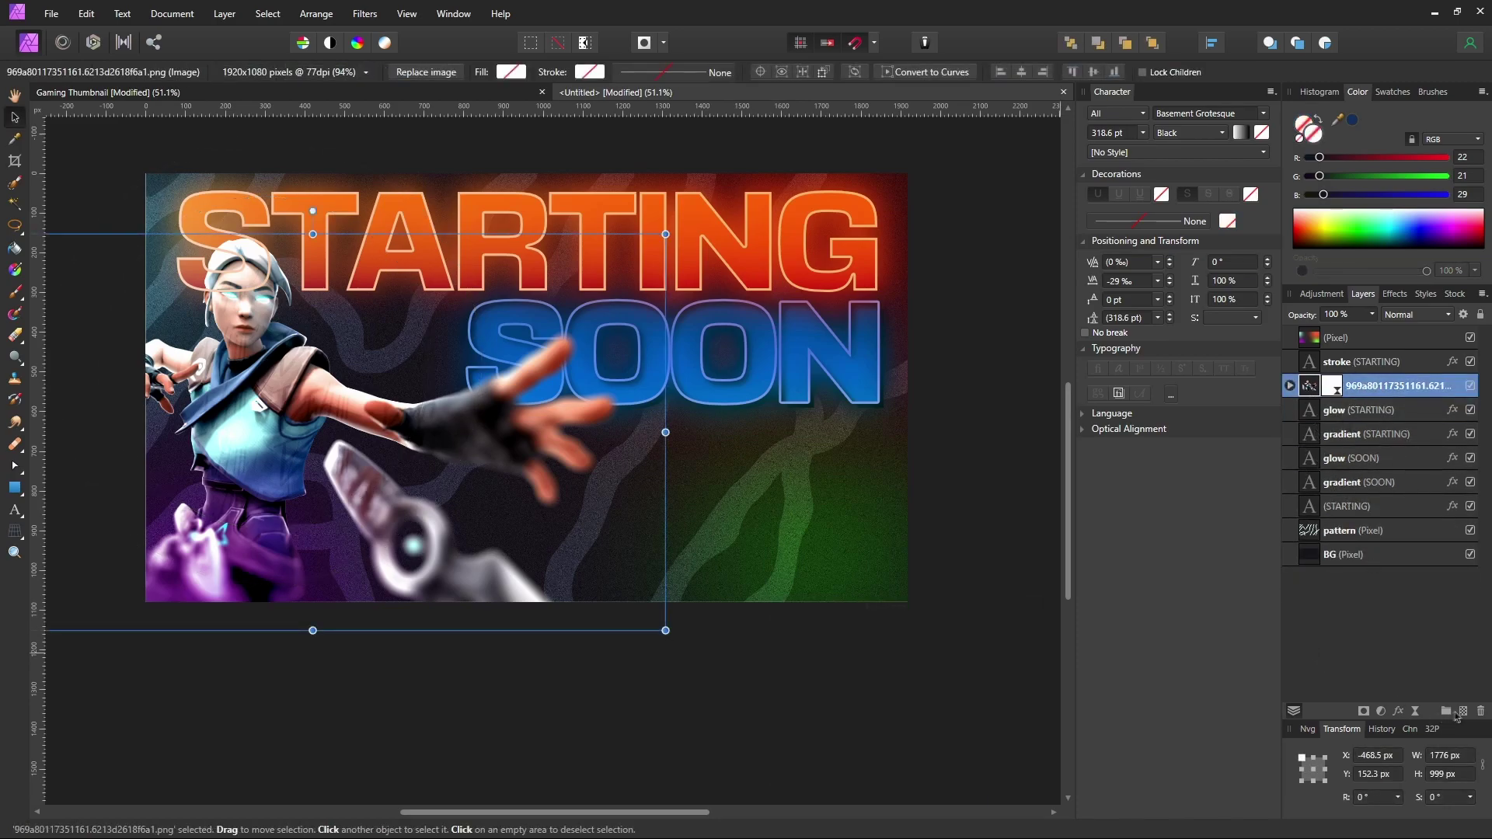
{"action": "left_click", "coordinate": [1462, 712]}
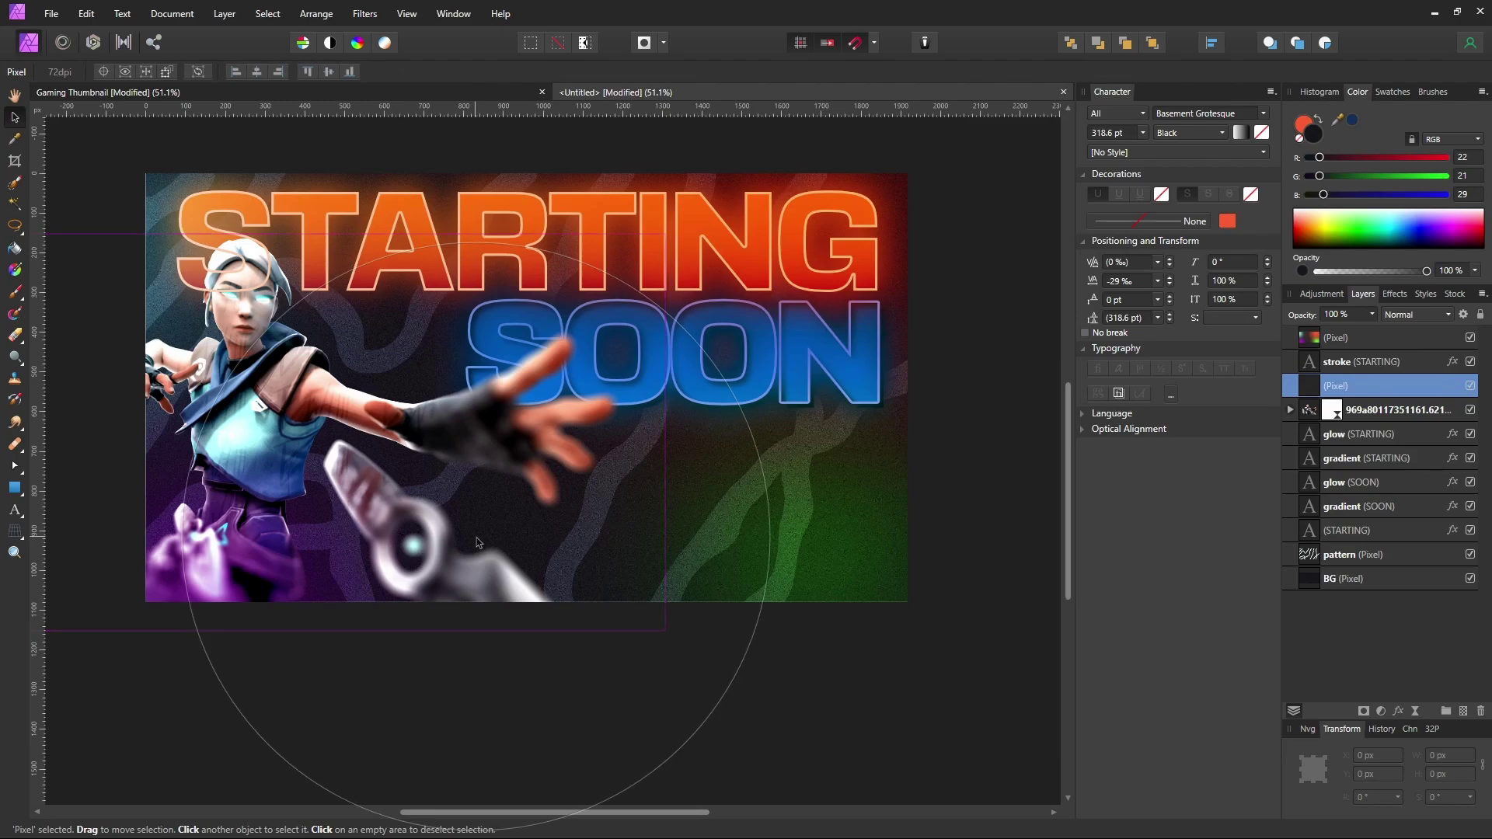
{"action": "key", "text": "b"}
{"action": "left_click", "coordinate": [478, 498]}
{"action": "mouse_move", "coordinate": [478, 496]}
{"action": "left_mouse_down"}
{"action": "mouse_move", "coordinate": [453, 506]}
{"action": "mouse_move", "coordinate": [477, 511]}
{"action": "left_mouse_up"}
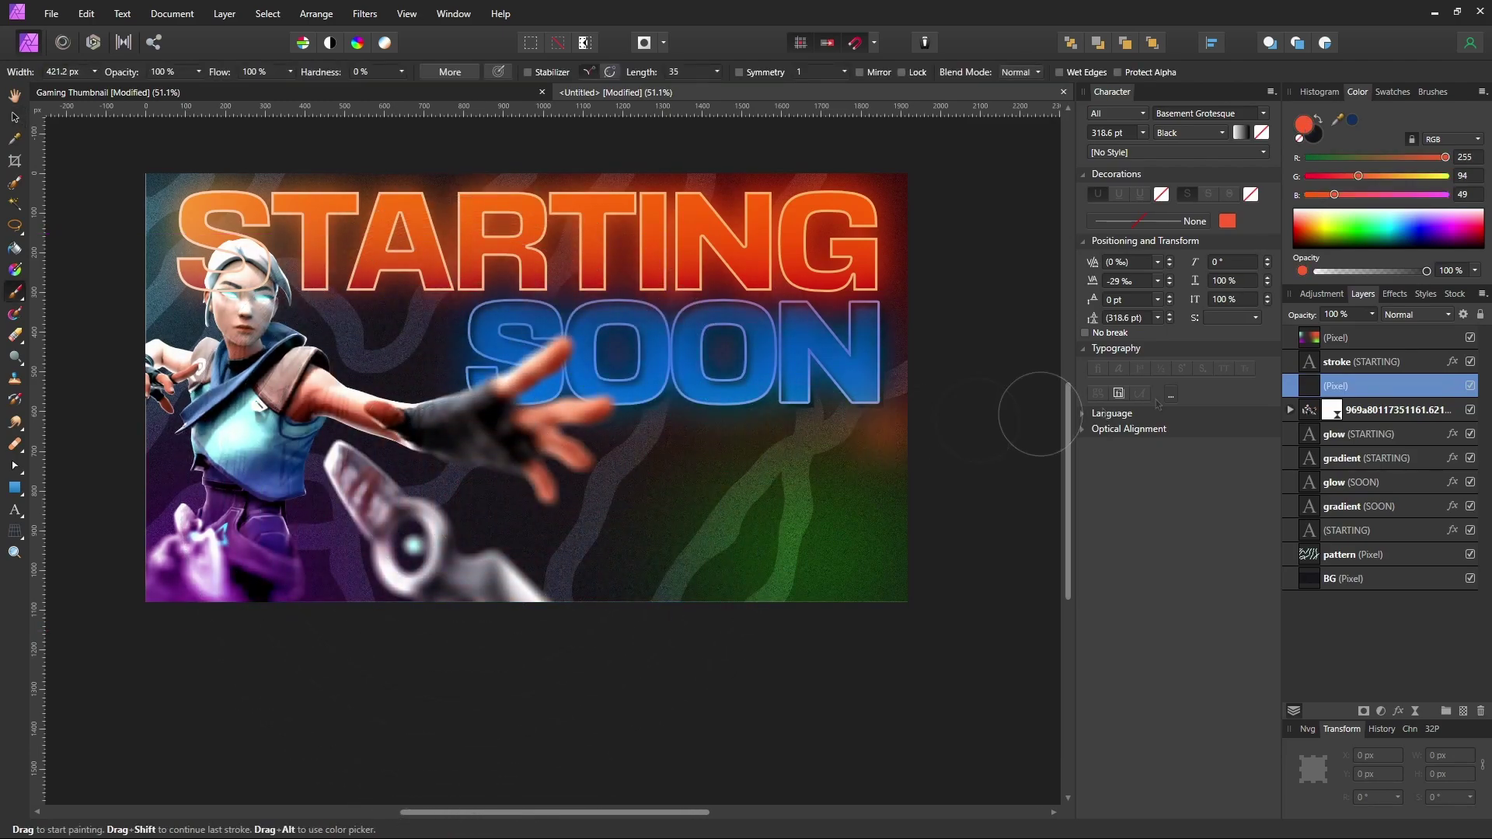
{"action": "left_click", "coordinate": [1301, 211]}
{"action": "left_click", "coordinate": [502, 540]}
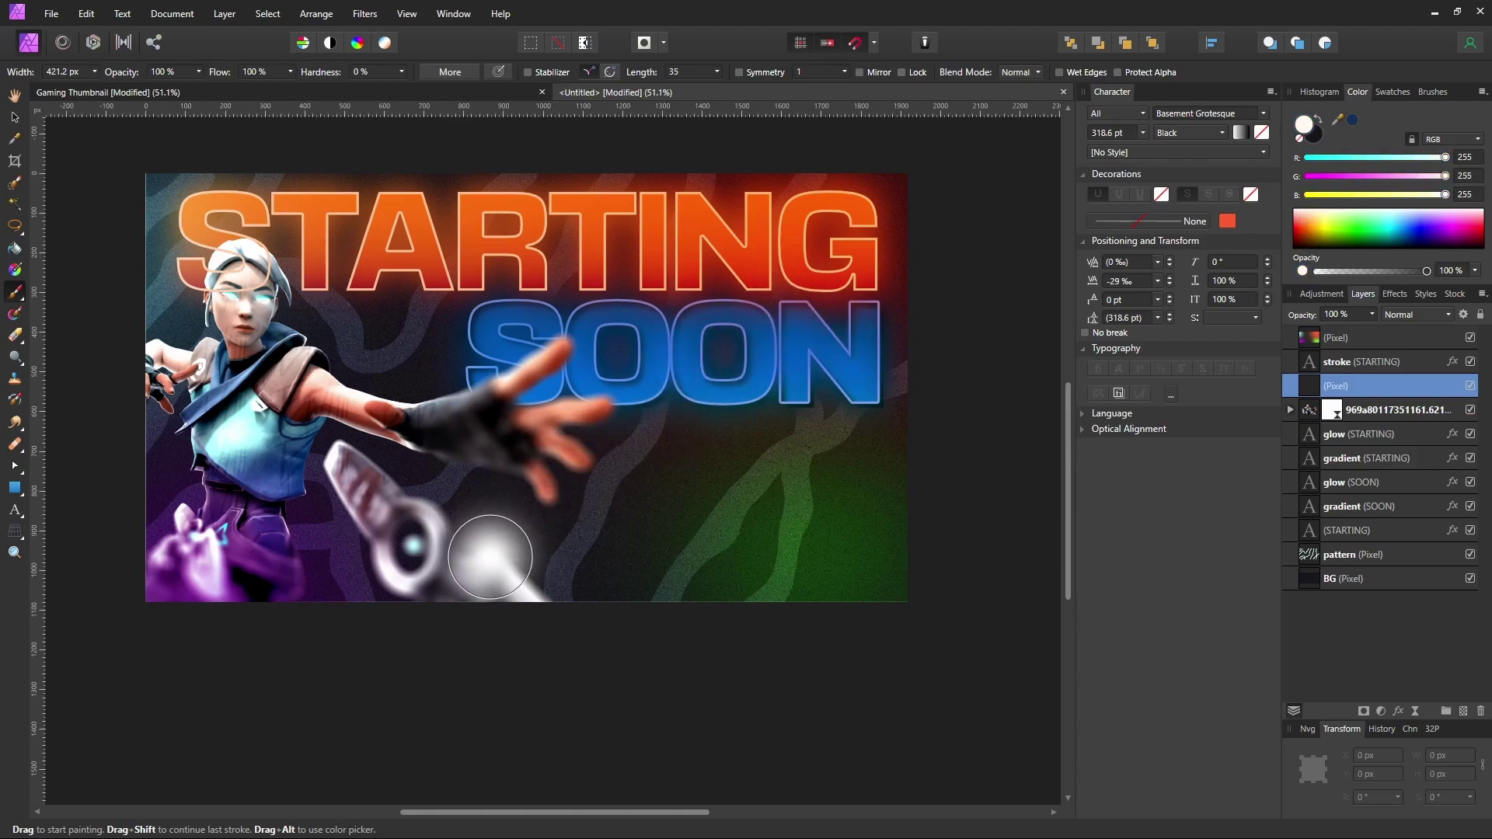
{"action": "left_click_drag", "start_coordinate": [491, 557], "coordinate": [494, 561]}
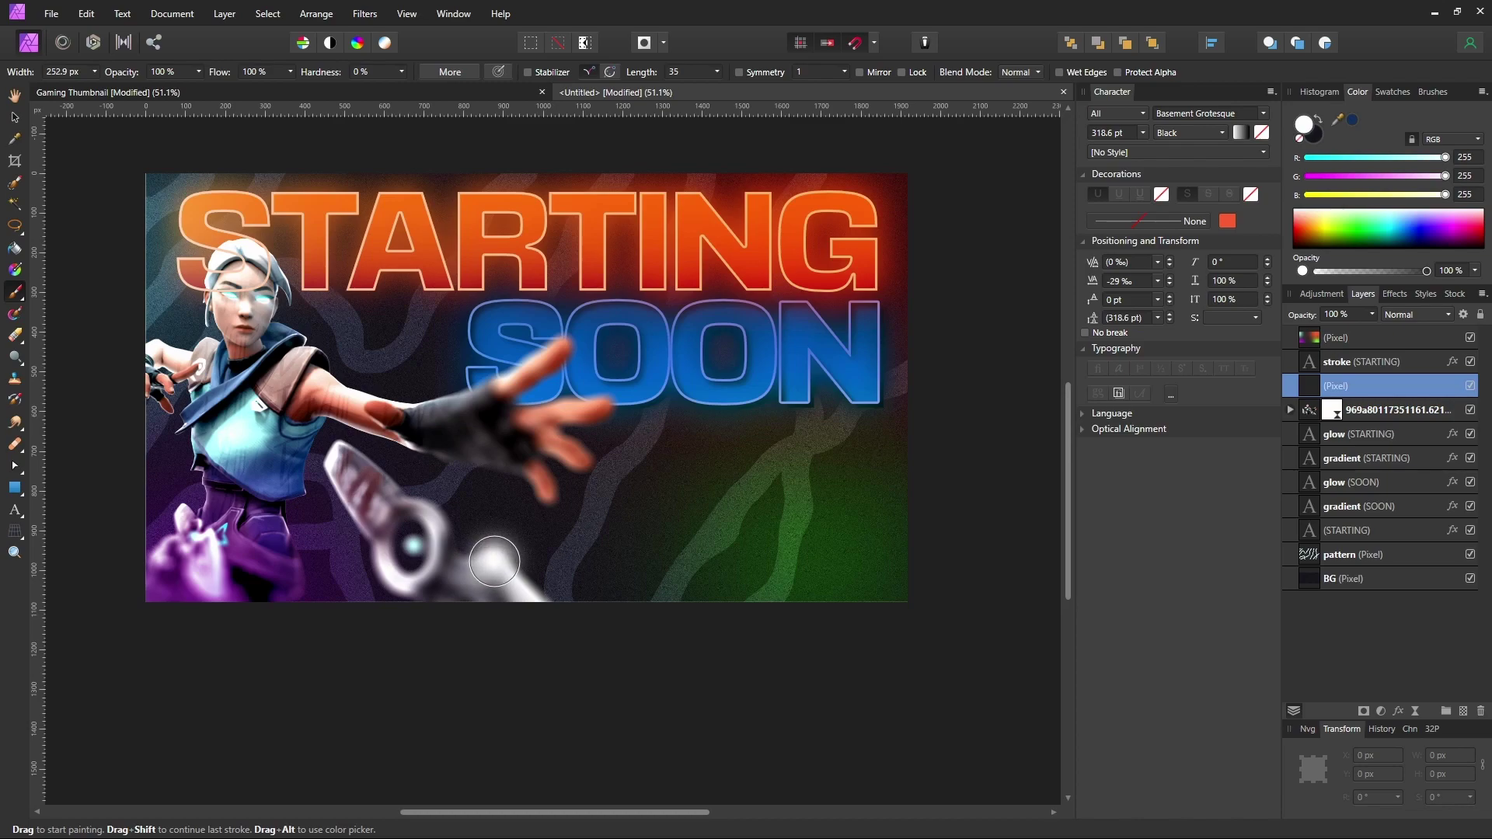
{"action": "left_click", "coordinate": [494, 561]}
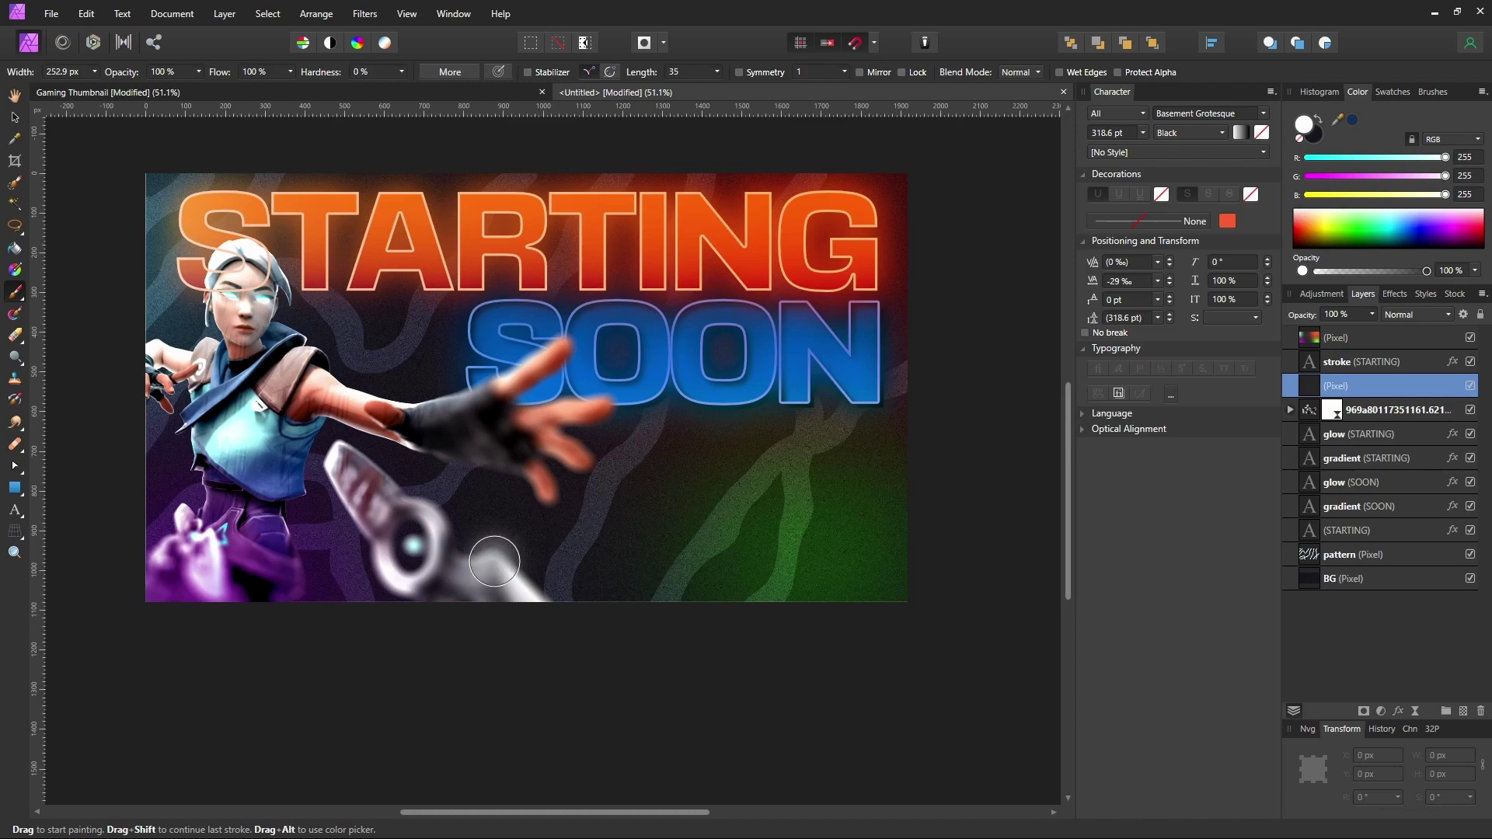
{"action": "left_click", "coordinate": [343, 596]}
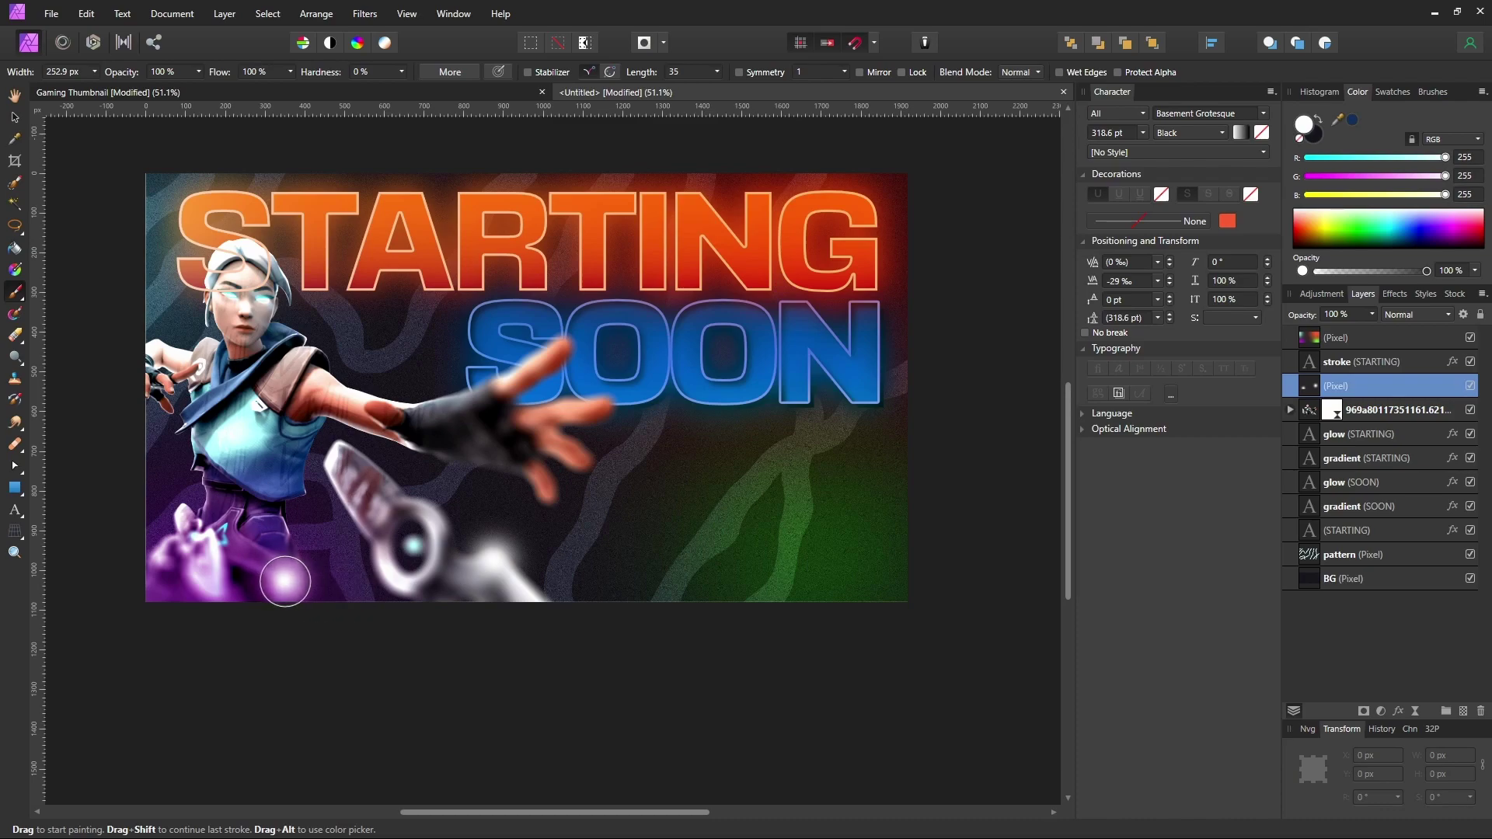
Paint a smaller soft white glow, about 152 px wide, at the weapon's upper tip.
{"action": "key", "text": "bracketleft"}
{"action": "key", "text": "bracketleft"}
{"action": "key", "text": "bracketleft"}
{"action": "key", "text": "bracketright"}
{"action": "key", "text": "bracketleft"}
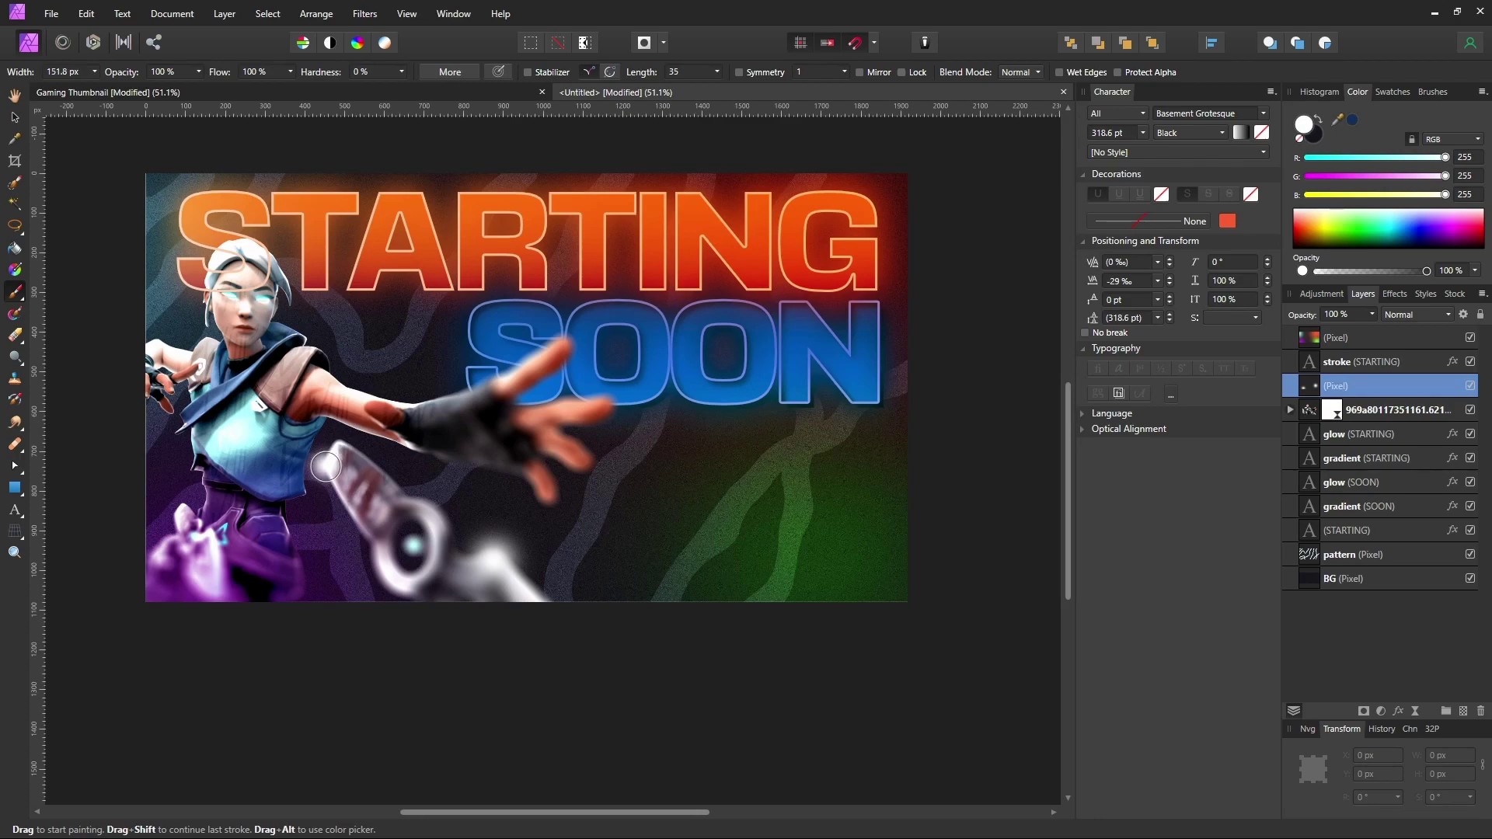
{"action": "key", "text": "bracketleft"}
{"action": "key", "text": "bracketright"}
{"action": "key", "text": "bracketright"}
{"action": "key", "text": "bracketright"}
{"action": "key", "text": "bracketright"}
{"action": "key", "text": "bracketright"}
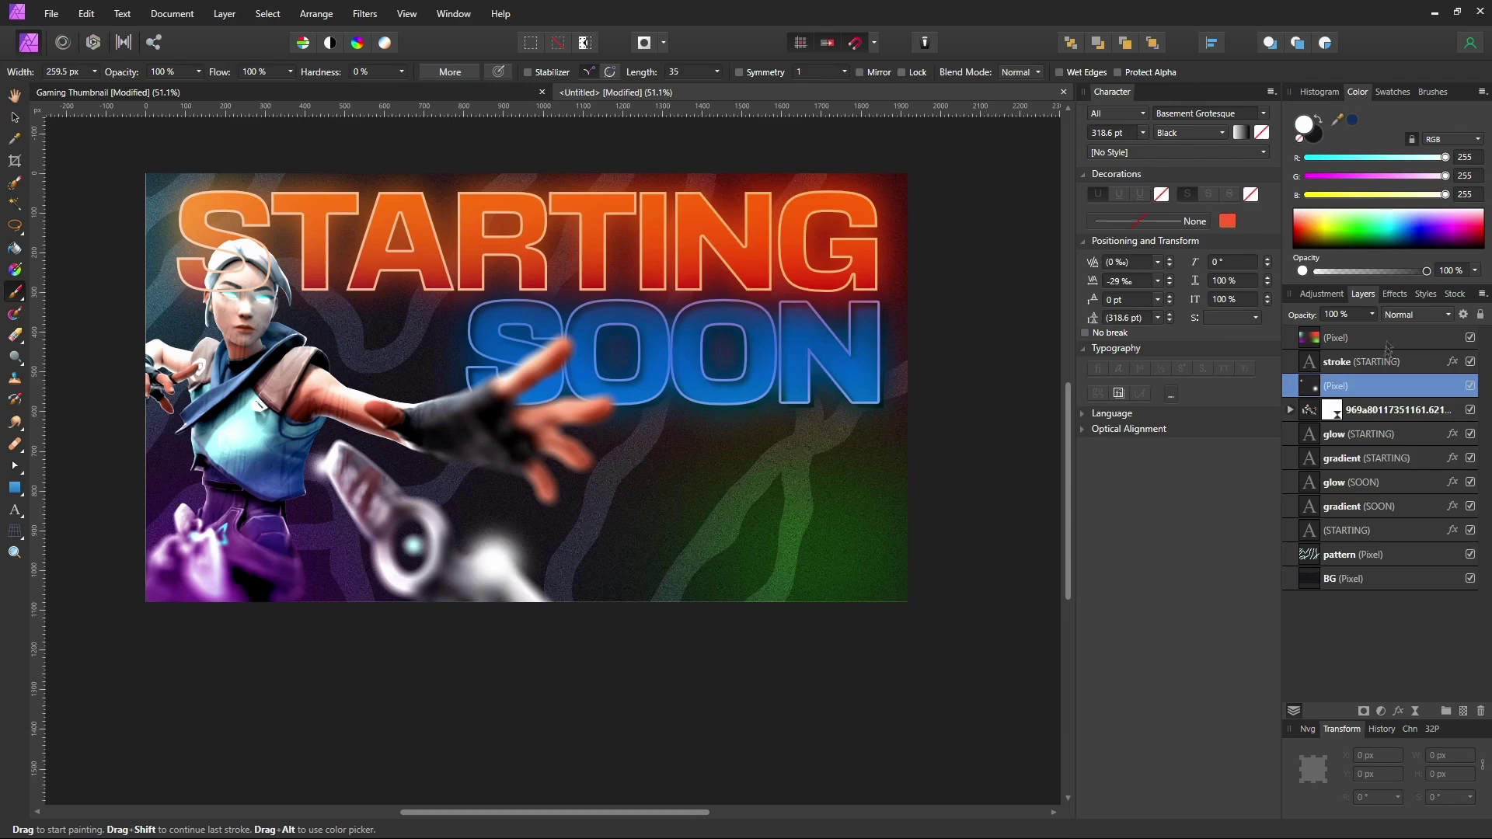
Explore other blend modes and opacity for the white glow layer, keeping Normal at 100 %.
{"action": "left_click", "coordinate": [1401, 317]}
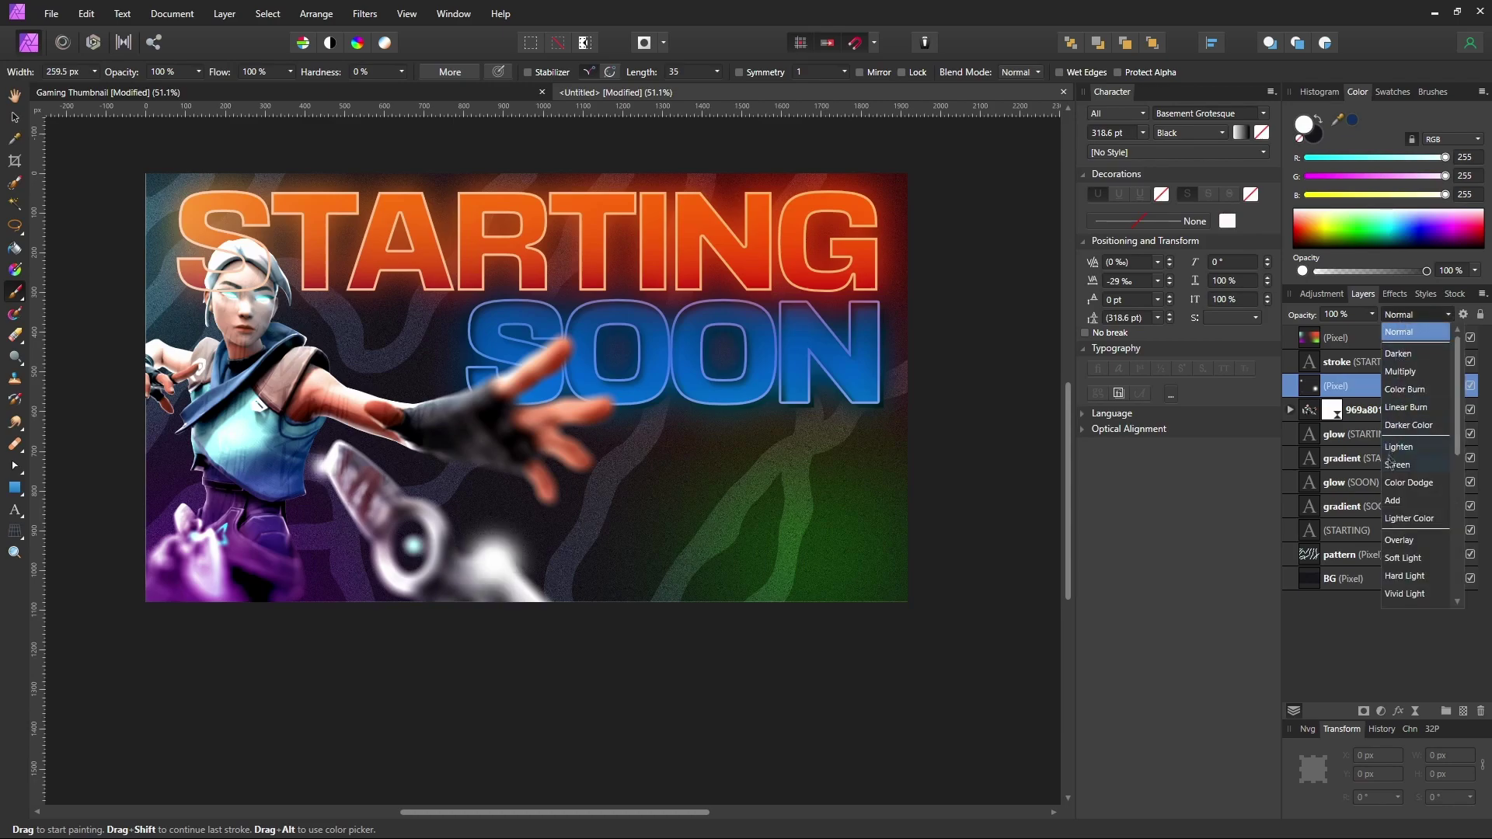
{"action": "scroll", "coordinate": [1371, 627], "scroll_direction": "down", "scroll_amount": 1}
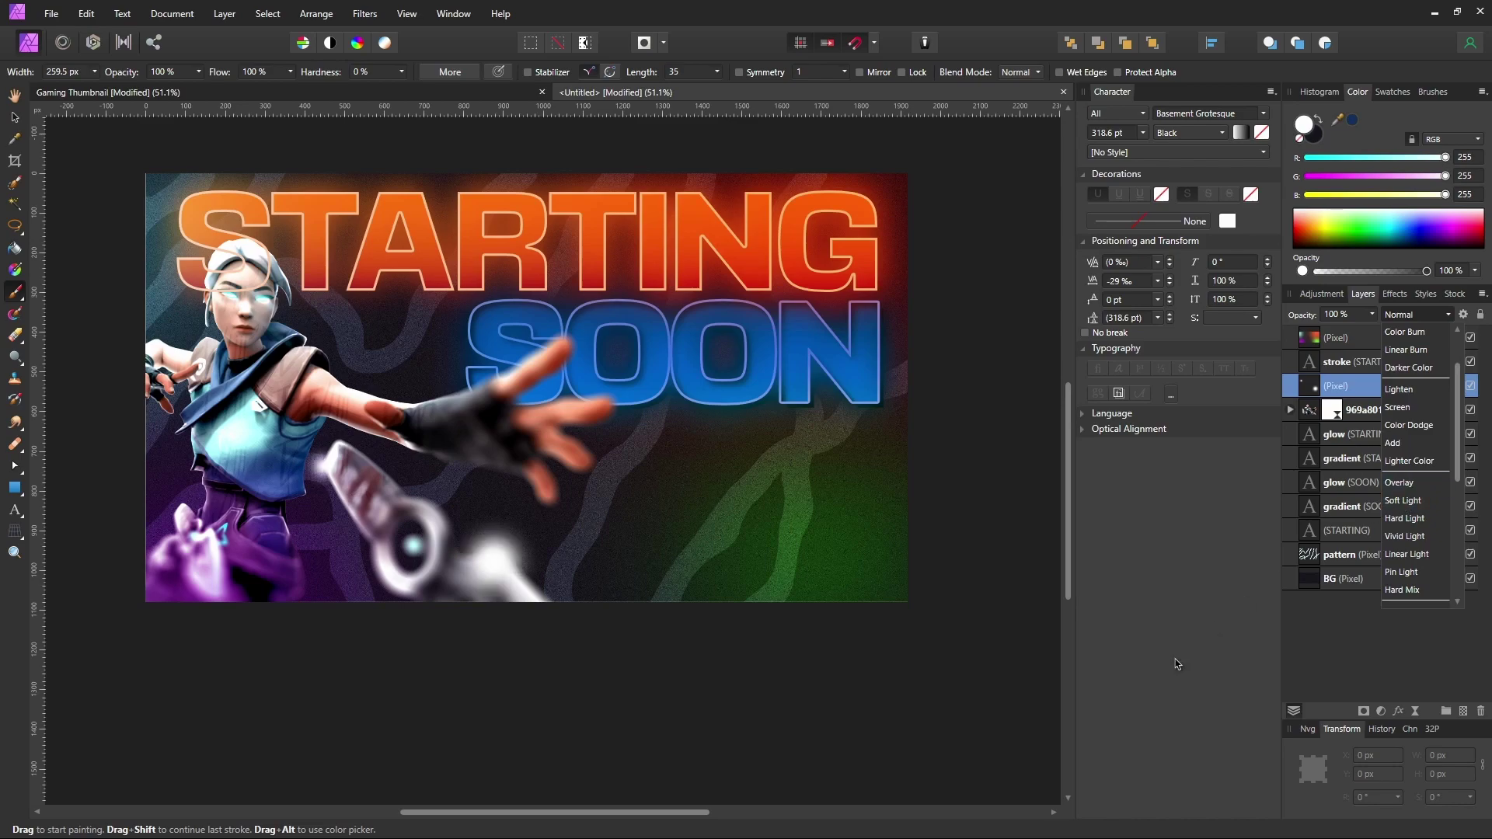
{"action": "left_click", "coordinate": [1338, 653]}
{"action": "left_click", "coordinate": [1371, 313]}
{"action": "left_click_drag", "start_coordinate": [1376, 329], "coordinate": [1411, 330]}
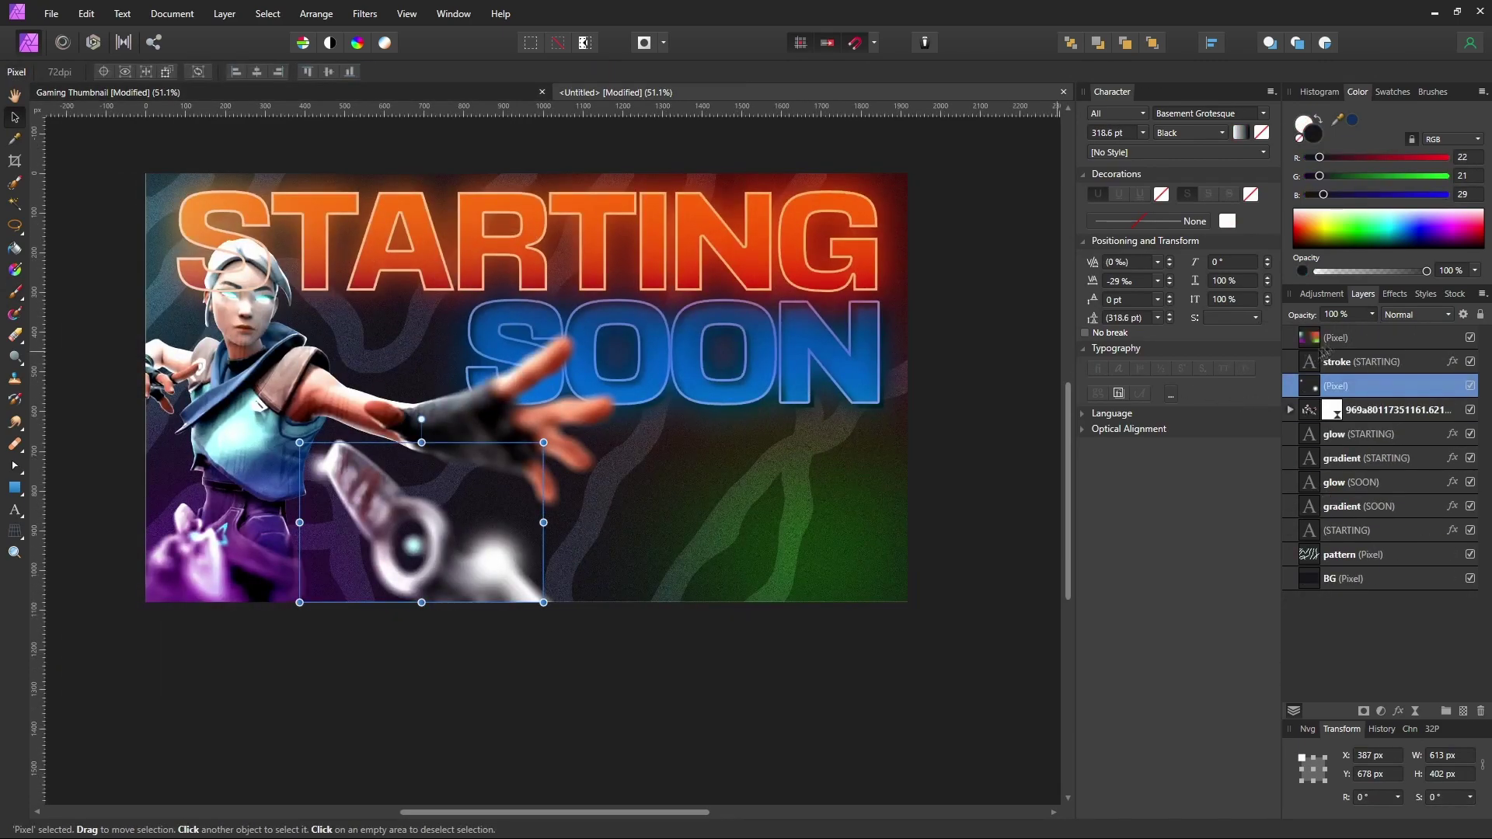
Add a LUT adjustment above the top colour layer, trying the Deuteranope and Protanope presets before choosing Tritanope (Simulate).
{"action": "left_click", "coordinate": [1337, 339]}
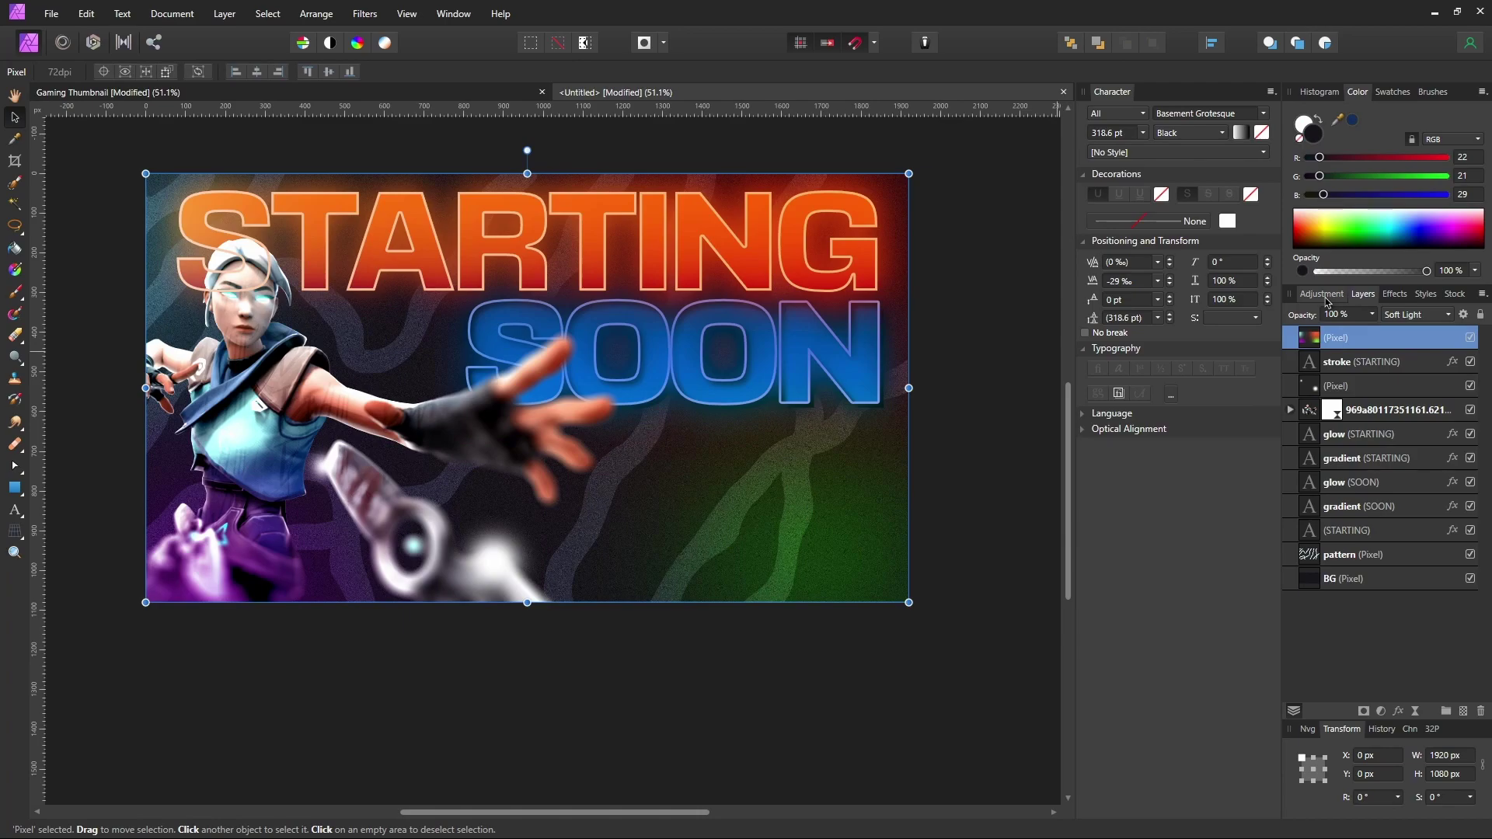
{"action": "left_click", "coordinate": [1322, 295]}
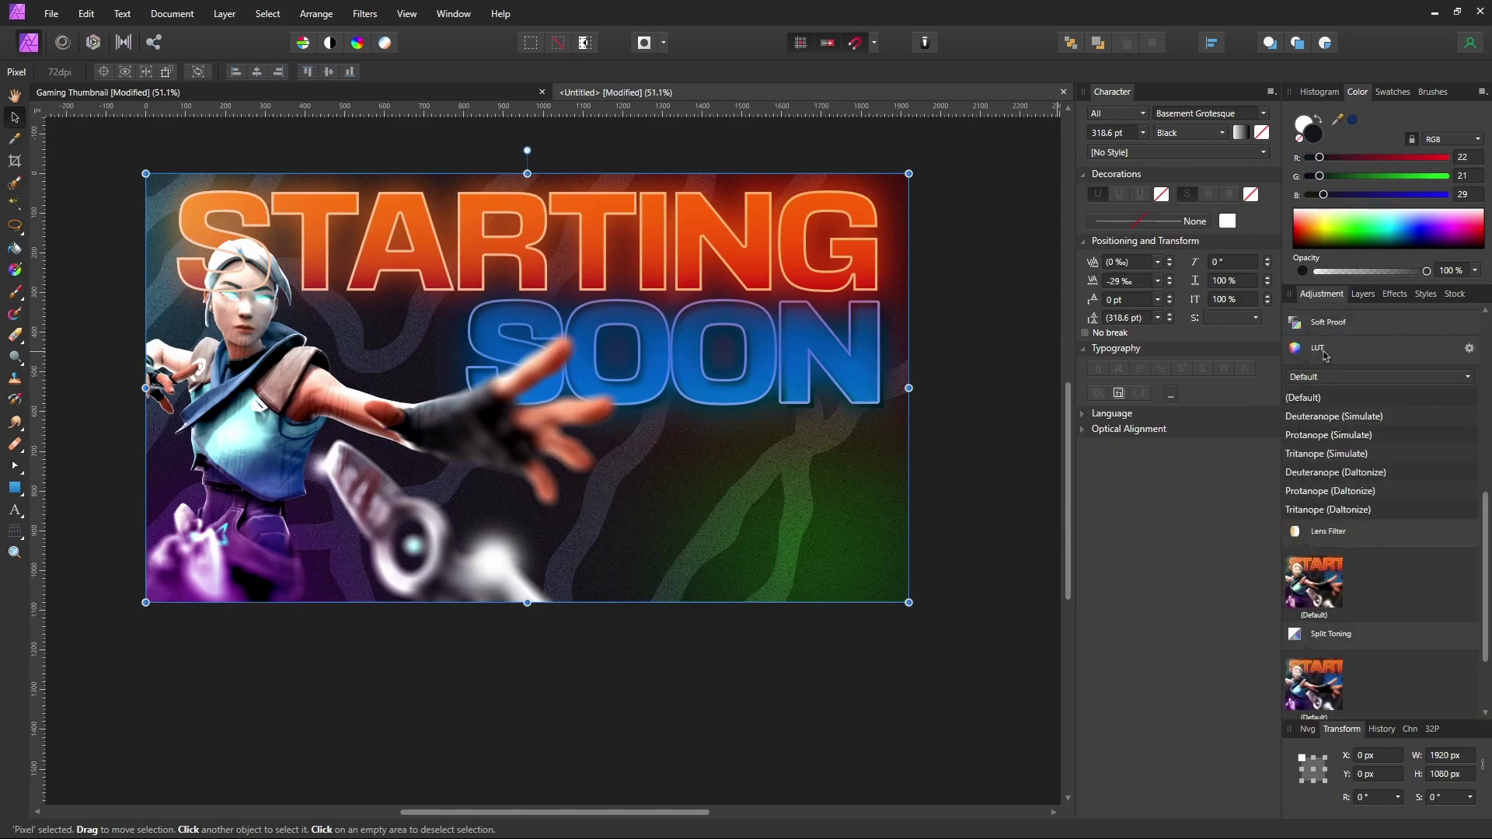
{"action": "scroll", "coordinate": [1317, 357], "scroll_direction": "up", "scroll_amount": 2}
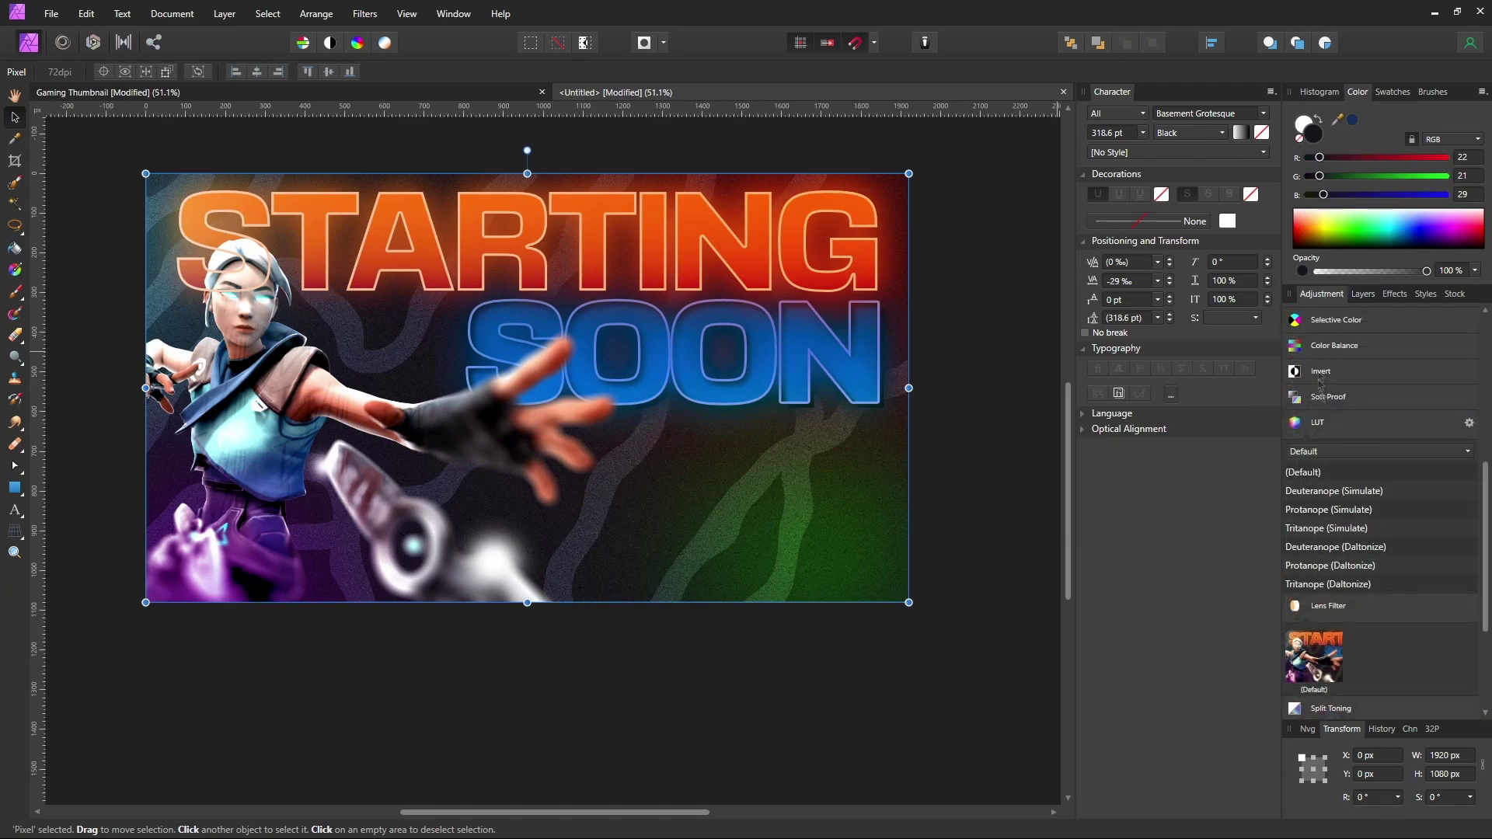
{"action": "scroll", "coordinate": [1329, 433], "scroll_direction": "down", "scroll_amount": 1}
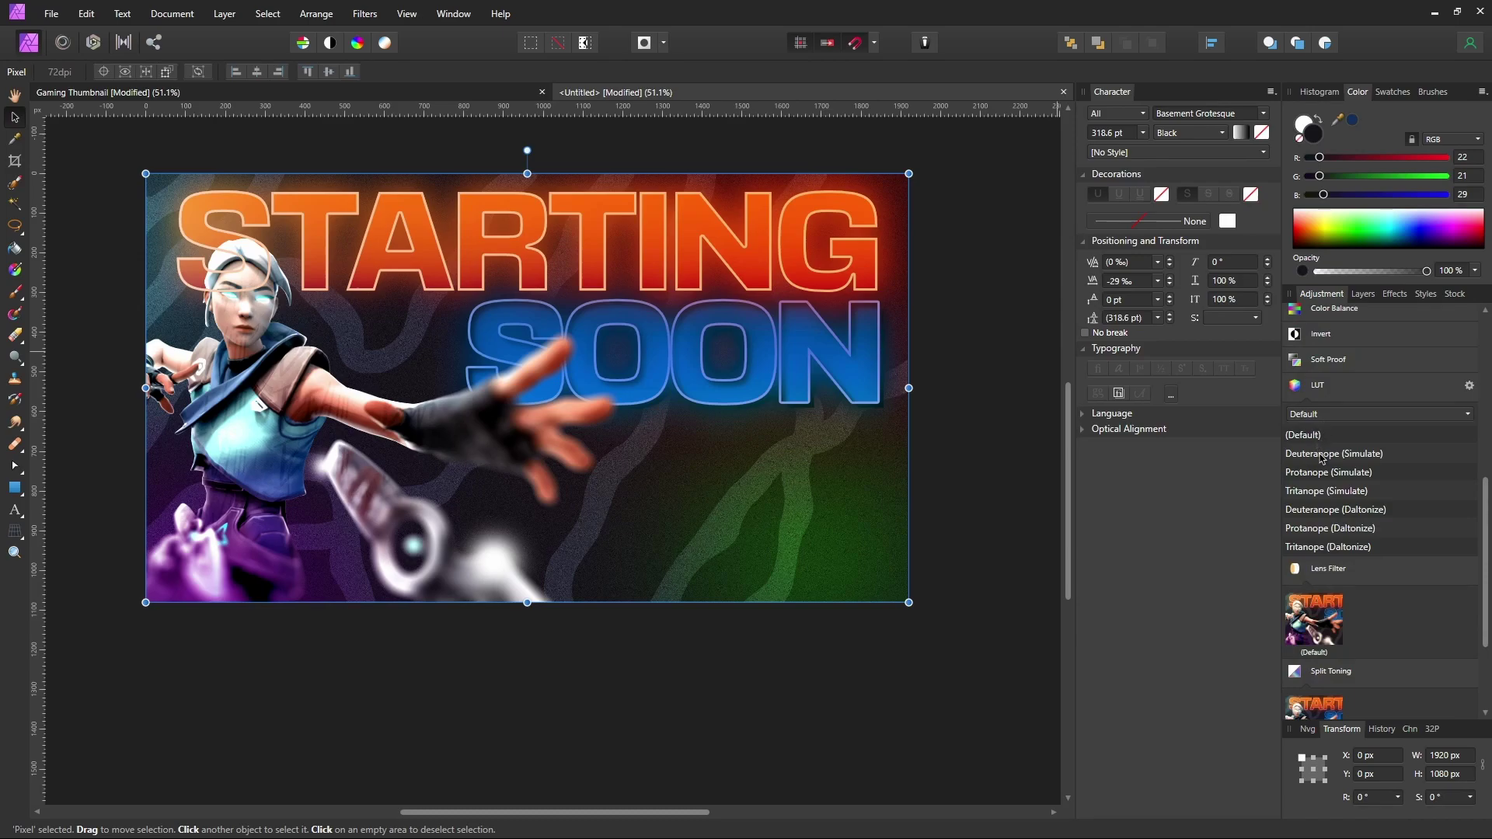
{"action": "left_click", "coordinate": [1321, 454]}
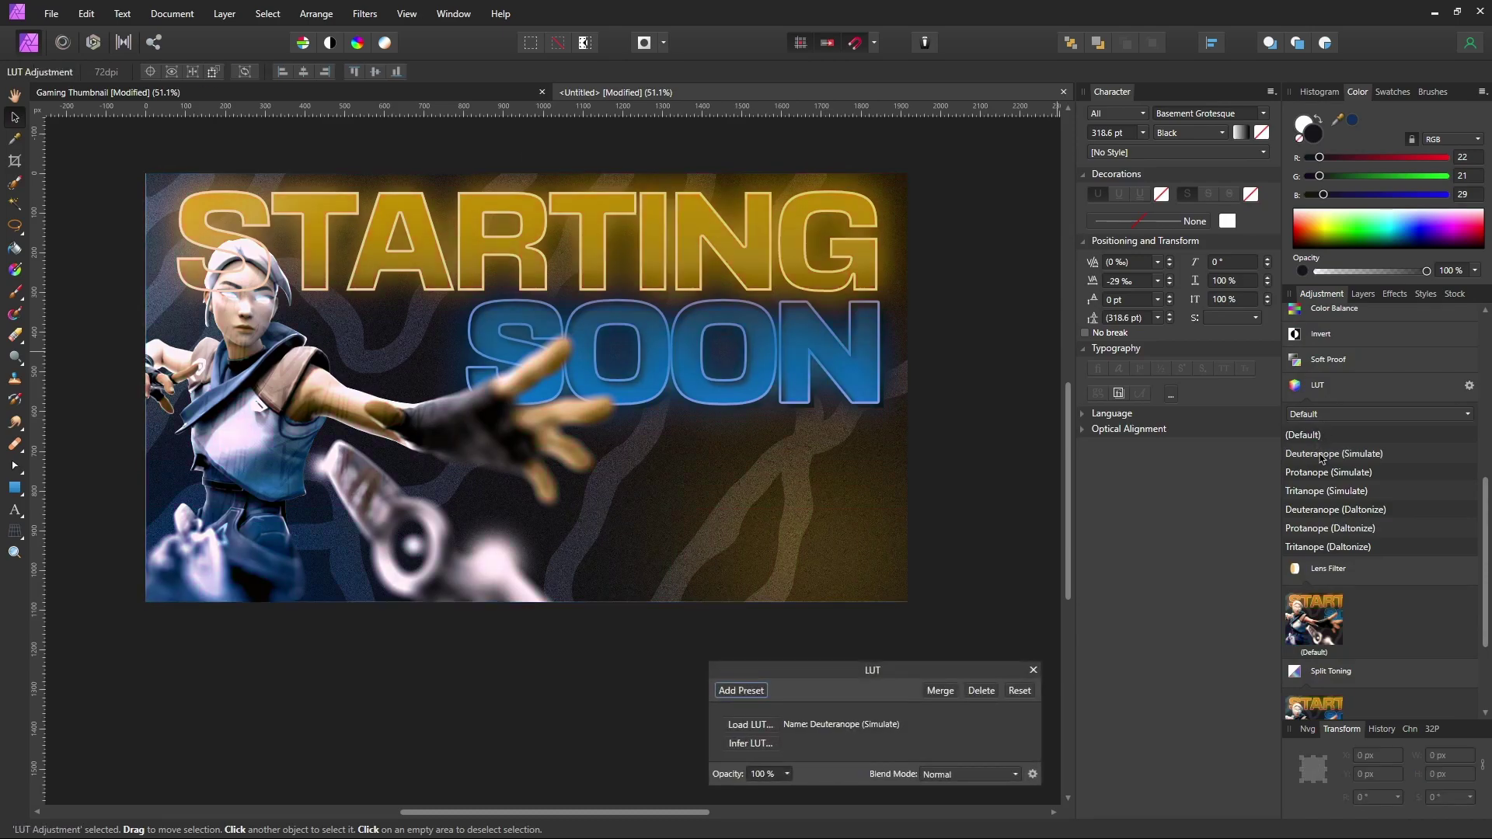
{"action": "left_click", "coordinate": [1317, 473]}
{"action": "left_click", "coordinate": [1314, 491]}
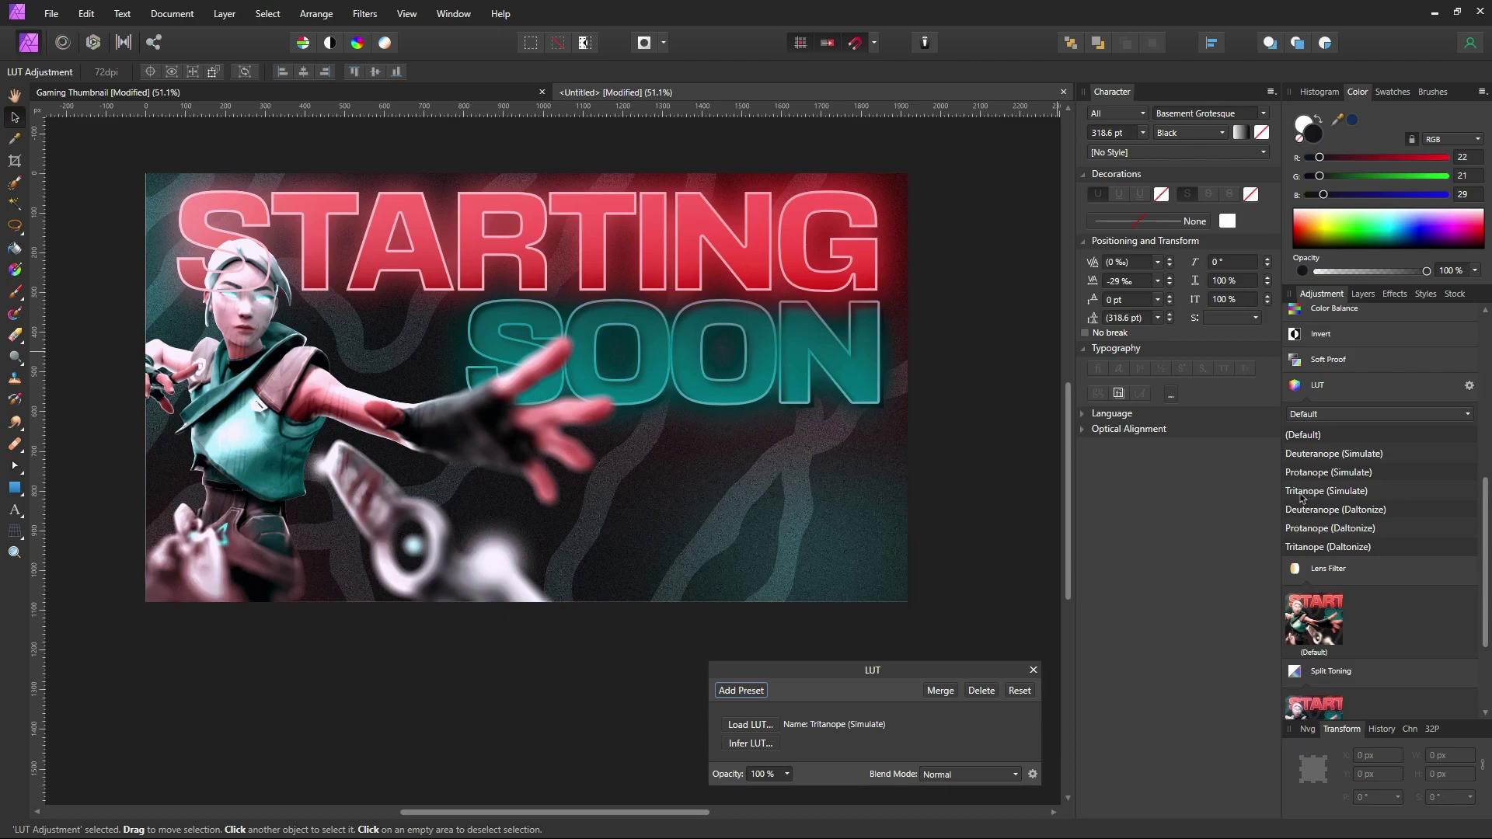